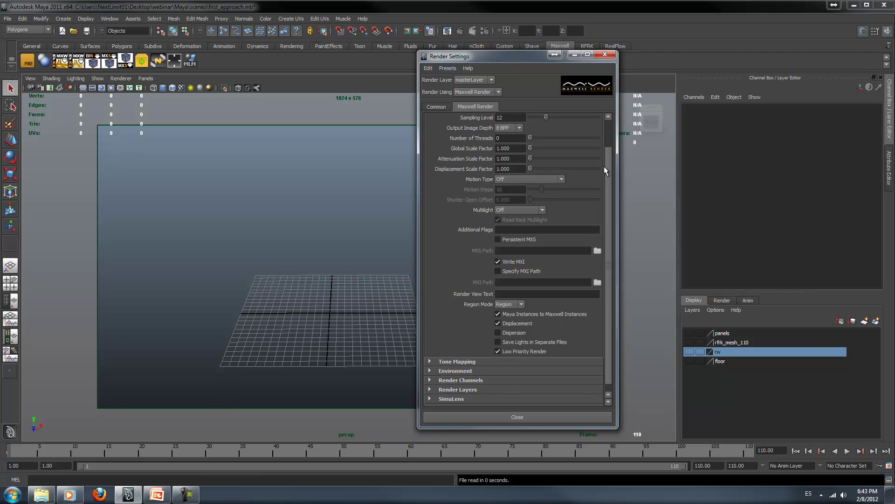
# Step: Open the Plug-in Manager and place it beside the Render Settings window
pyautogui.moveTo(524, 55); pyautogui.dragTo(667, 61)
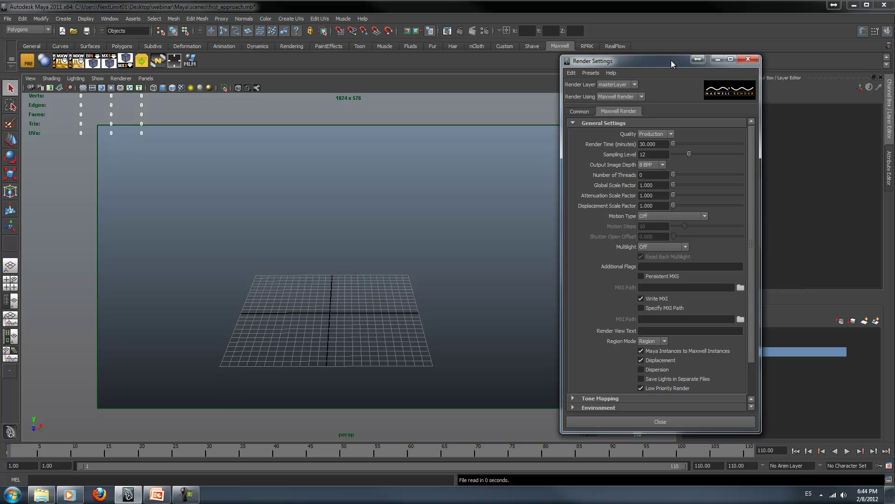
pyautogui.moveTo(670, 60); pyautogui.dragTo(586, 60)
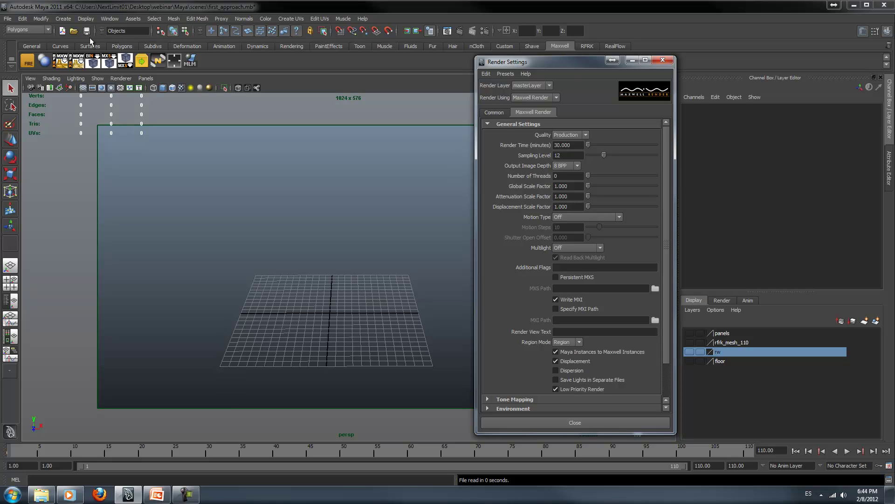
pyautogui.click(106, 19)
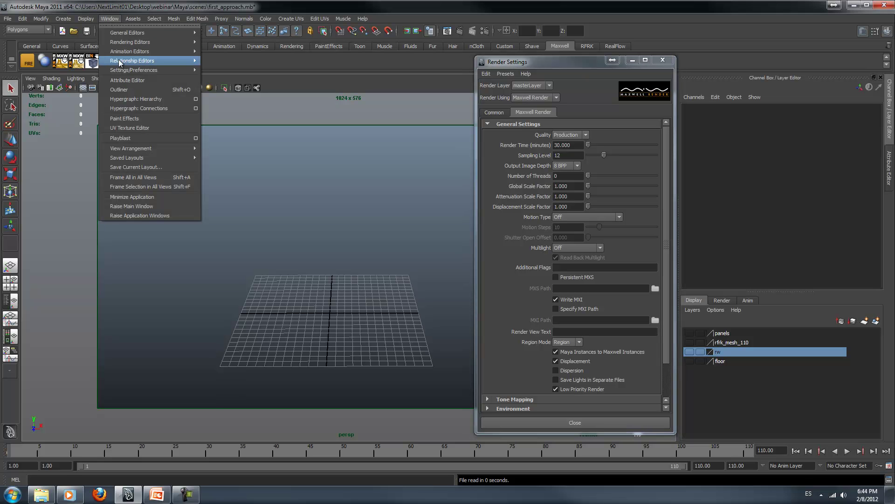
pyautogui.moveTo(122, 71)
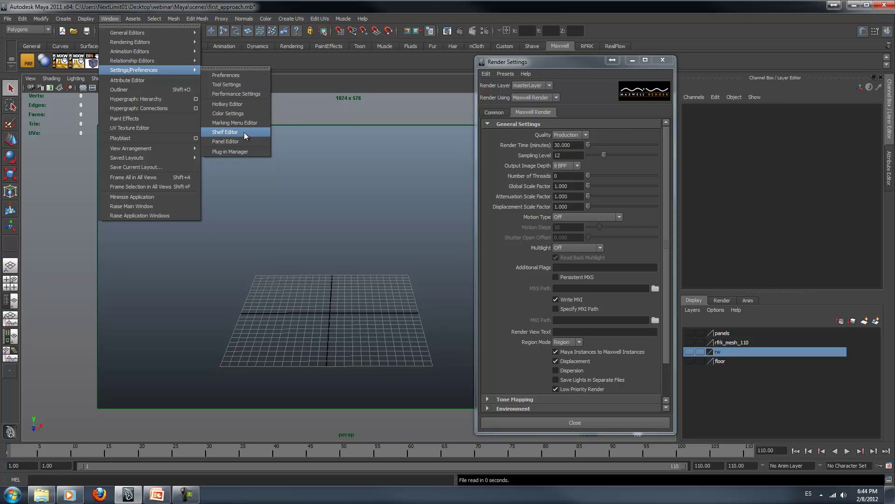
pyautogui.click(241, 152)
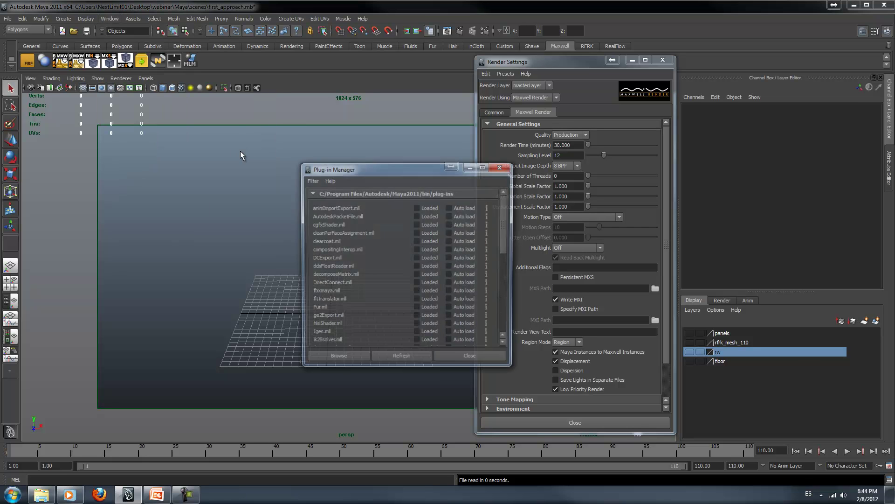
pyautogui.moveTo(363, 169); pyautogui.dragTo(324, 65)
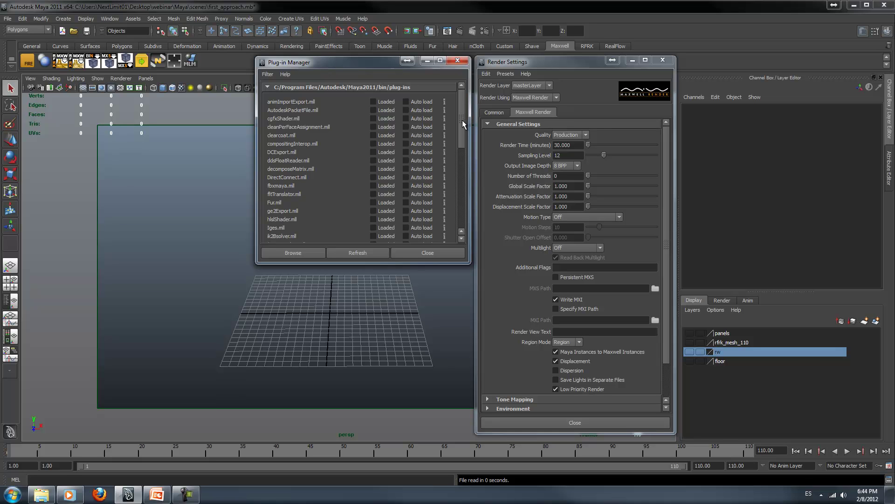
pyautogui.click(9, 497)
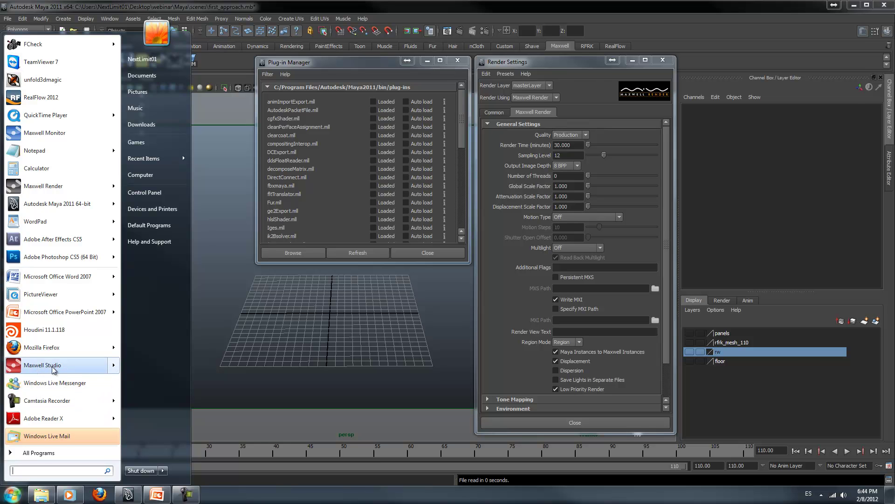
pyautogui.moveTo(30, 372)
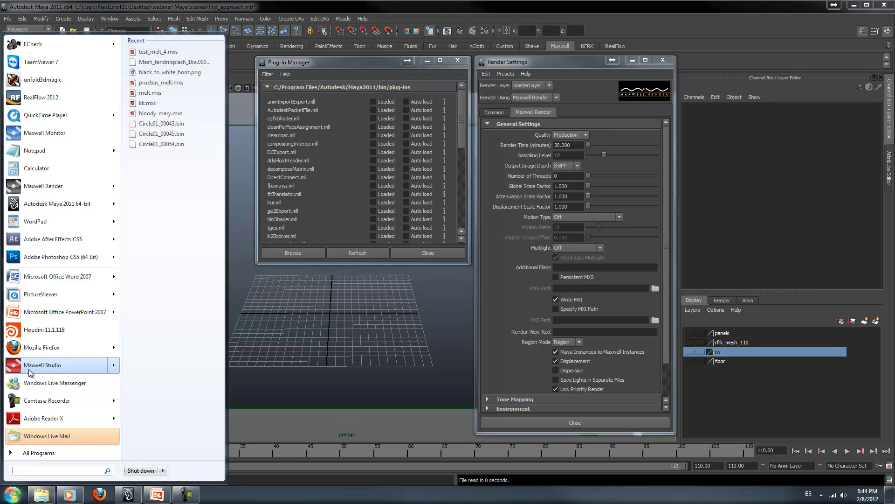
pyautogui.click(30, 368)
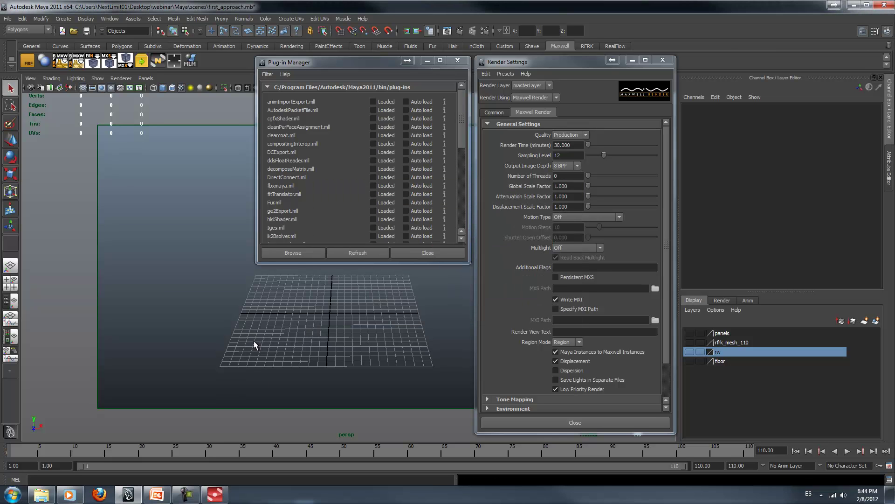
pyautogui.rightClick(221, 498)
pyautogui.click(198, 471)
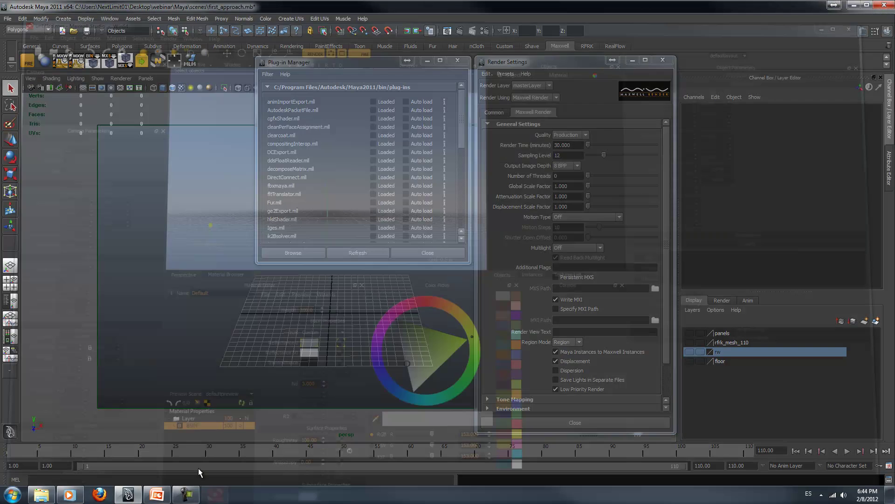
pyautogui.click(369, 68)
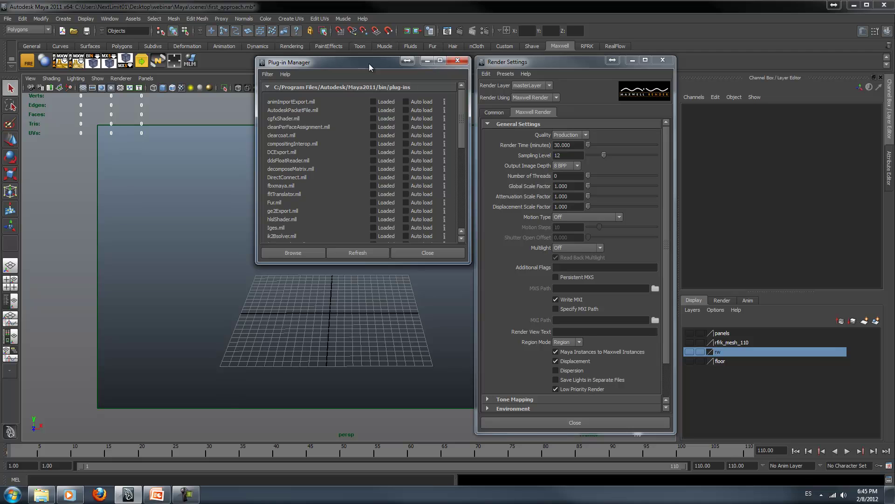
# Step: Examine the maxwell.mll plug-in information and the RealFlow plug-in entries, and close the Plug-in Manager
pyautogui.moveTo(460, 125); pyautogui.dragTo(460, 145)
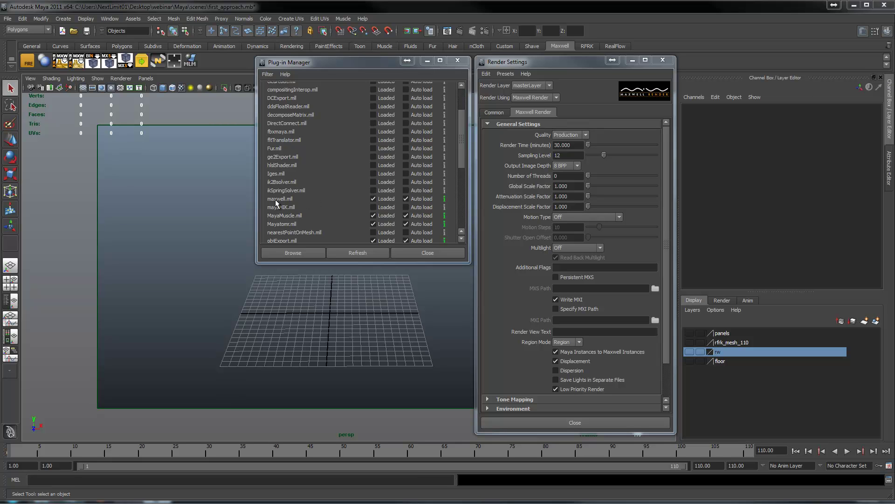
pyautogui.click(445, 199)
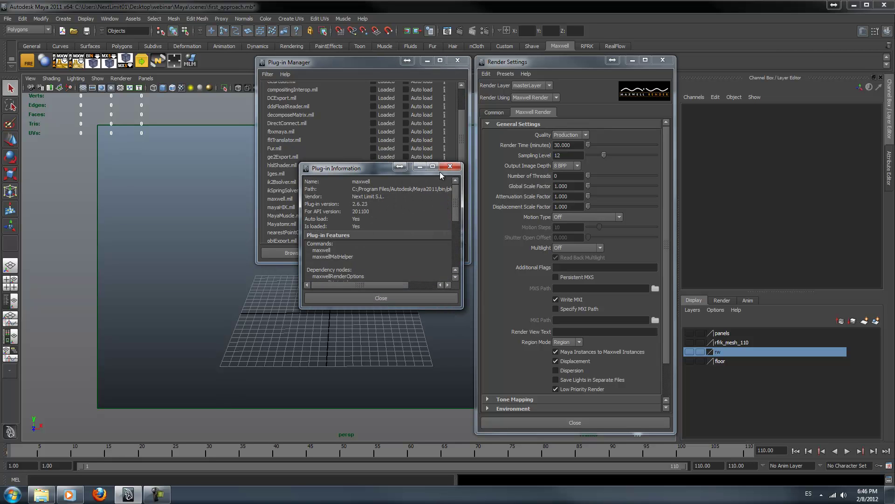
pyautogui.click(450, 167)
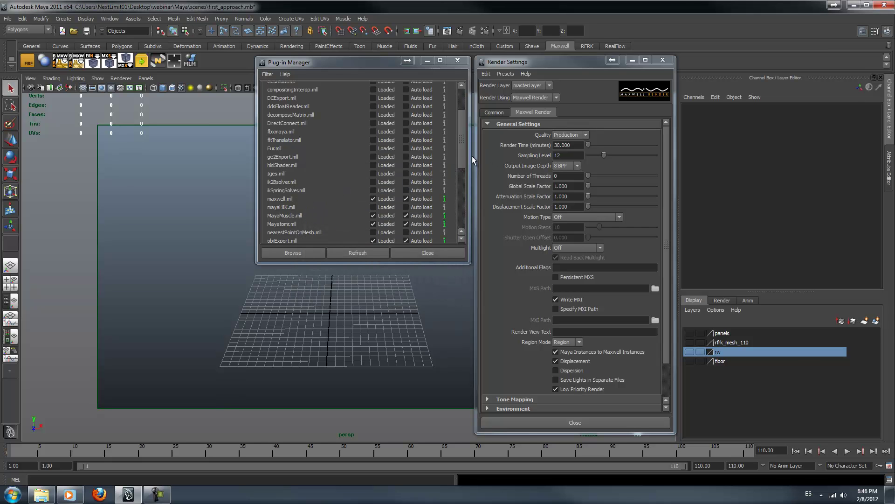
pyautogui.moveTo(460, 154); pyautogui.dragTo(461, 182)
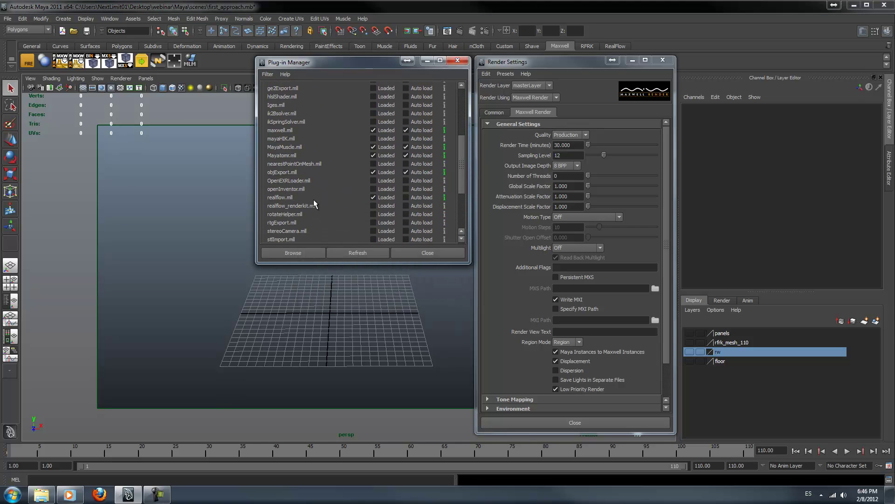
pyautogui.click(459, 62)
# Step: Choose Maxwell Render as the renderer and close the Render Settings
pyautogui.click(545, 98)
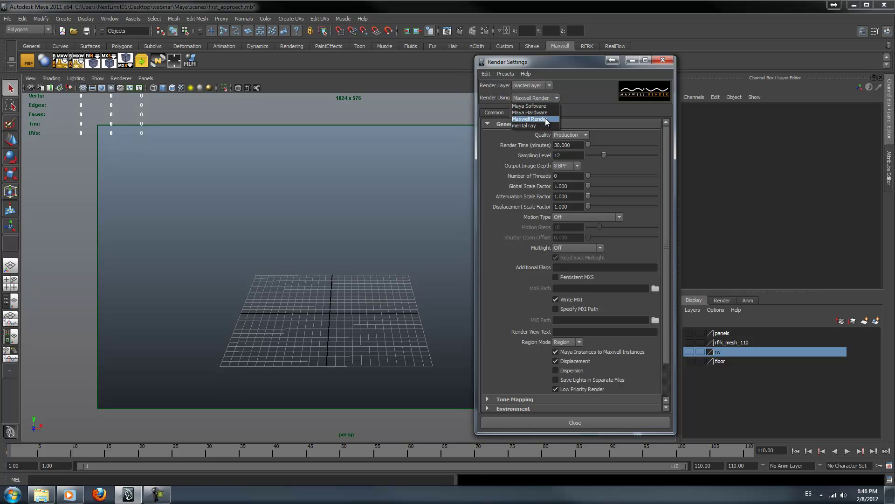
pyautogui.click(546, 120)
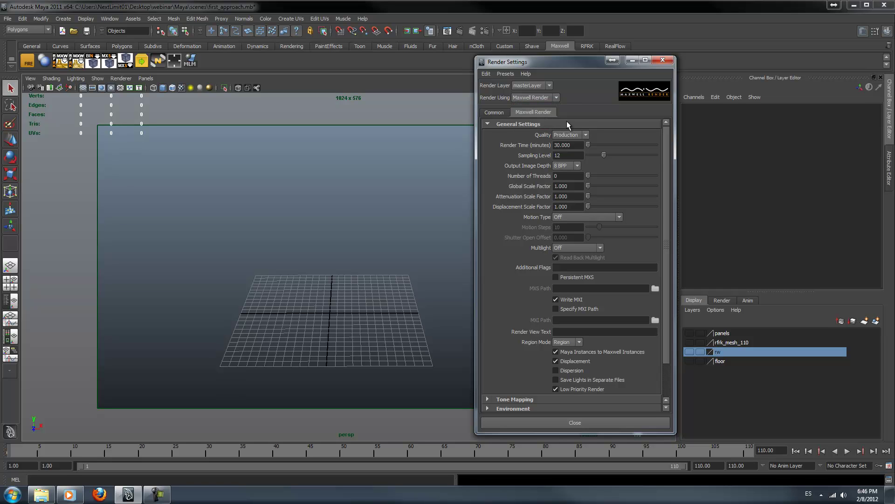
pyautogui.click(662, 61)
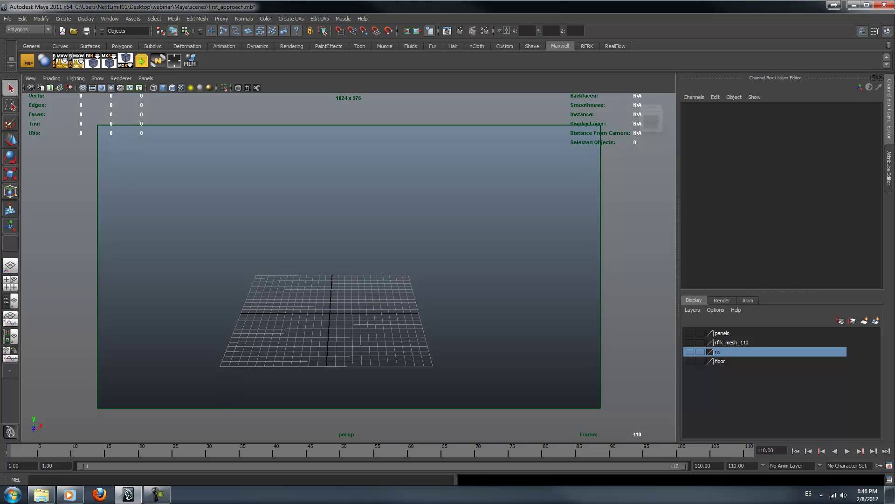
# Step: Make the rw display layer visible and select its Realwave_bottom mesh
pyautogui.click(690, 352)
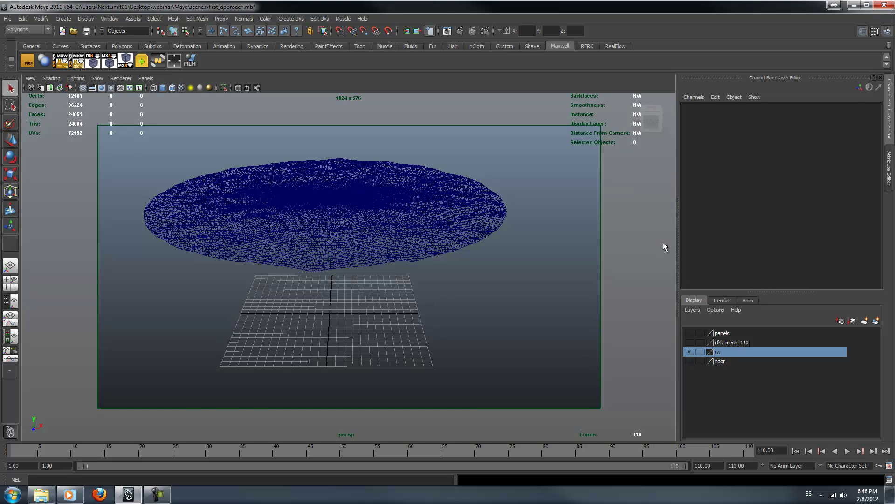
pyautogui.click(490, 227)
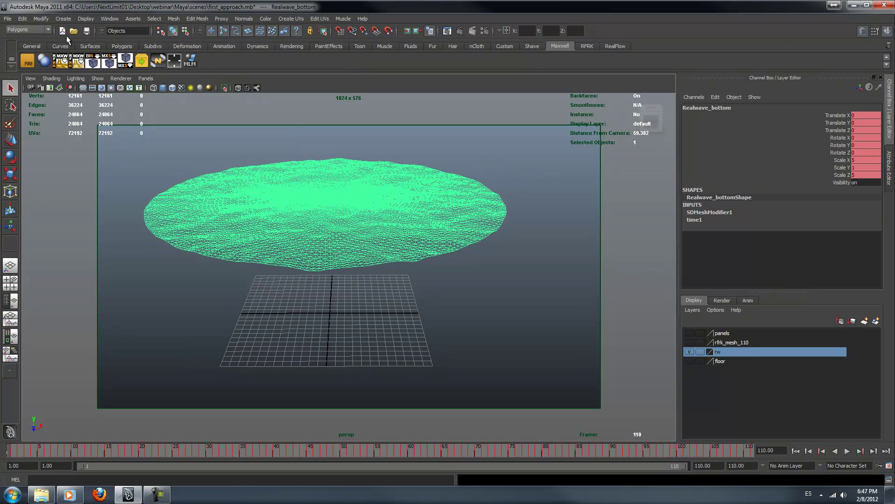
# Step: Switch to the Rendering menu set and assign a new Maxwell Layered Material to the Realwave_bottom mesh
pyautogui.click(34, 31)
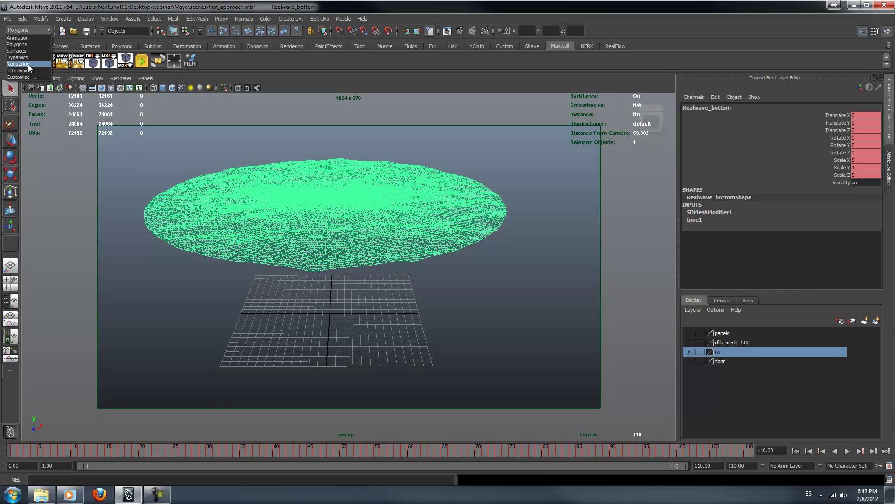
pyautogui.click(18, 64)
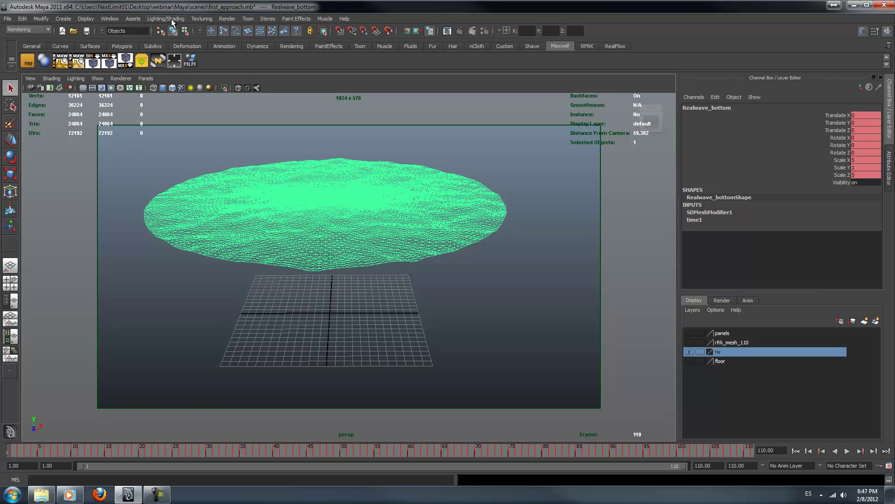
pyautogui.click(172, 19)
pyautogui.click(177, 43)
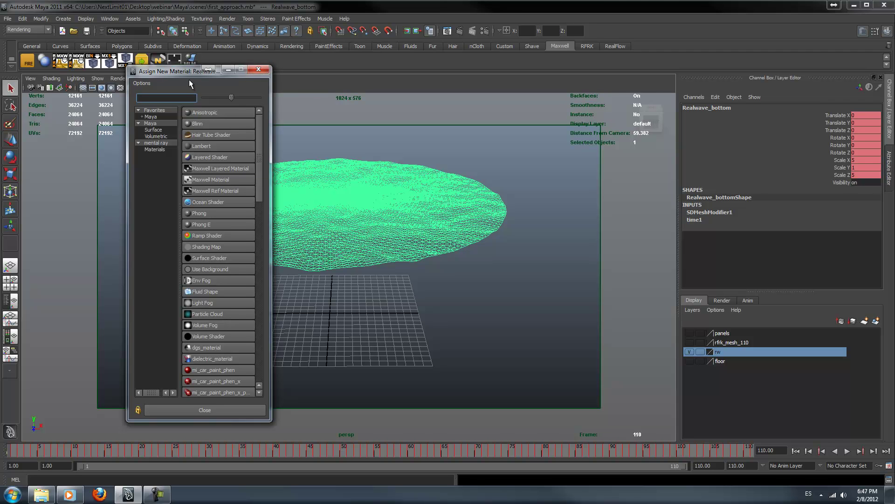
pyautogui.moveTo(186, 72); pyautogui.dragTo(122, 83)
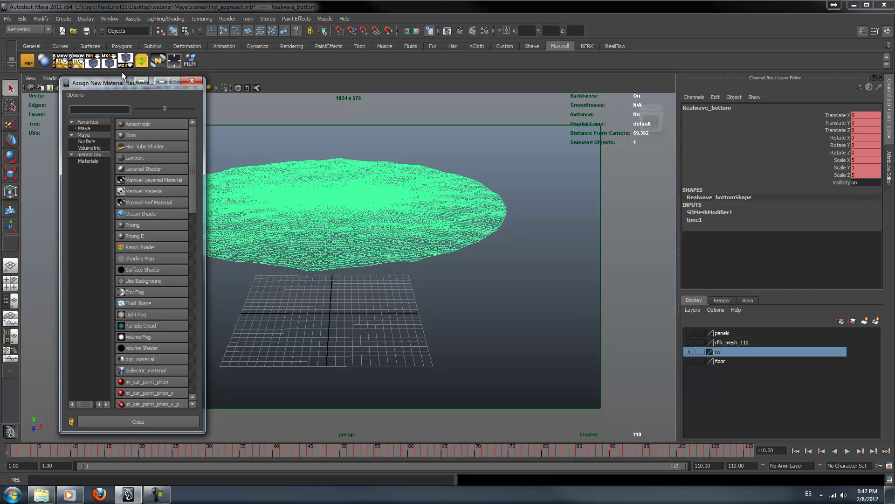
pyautogui.click(158, 180)
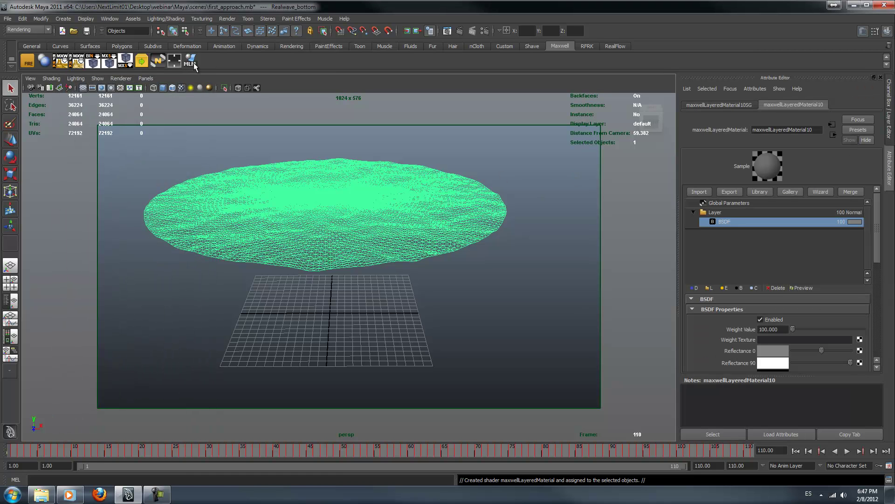
pyautogui.click(160, 20)
pyautogui.click(171, 20)
pyautogui.moveTo(578, 262); pyautogui.dragTo(592, 398, button='right')
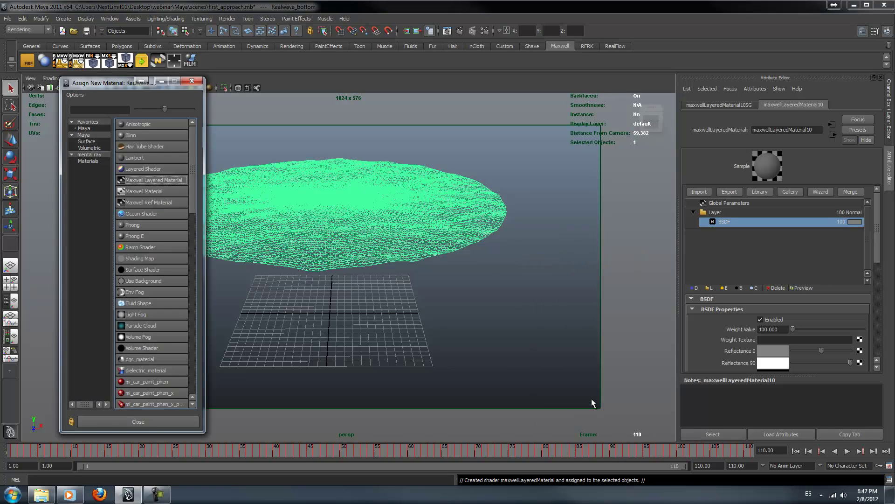
pyautogui.rightClick(155, 180)
pyautogui.click(112, 84)
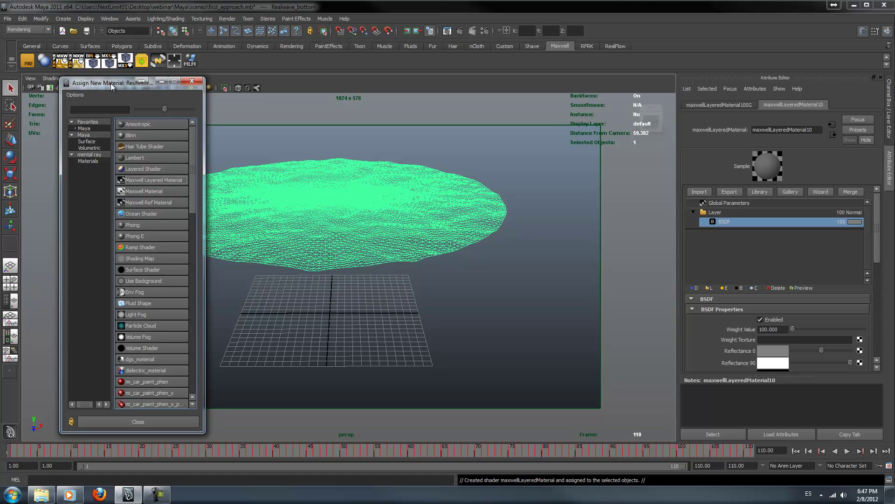
pyautogui.click(192, 81)
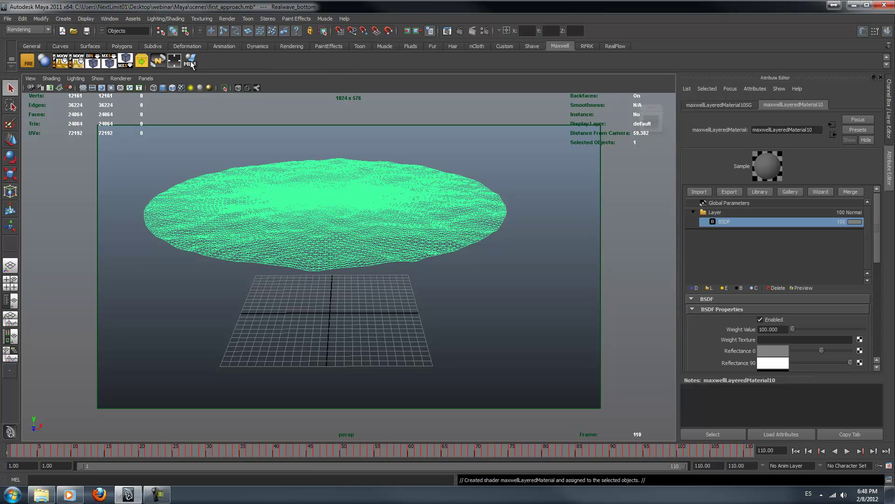
# Step: Assign another new Maxwell Layered Material to the selected mesh and look through its global parameters, layer and BSDF
pyautogui.click(190, 61)
pyautogui.click(732, 211)
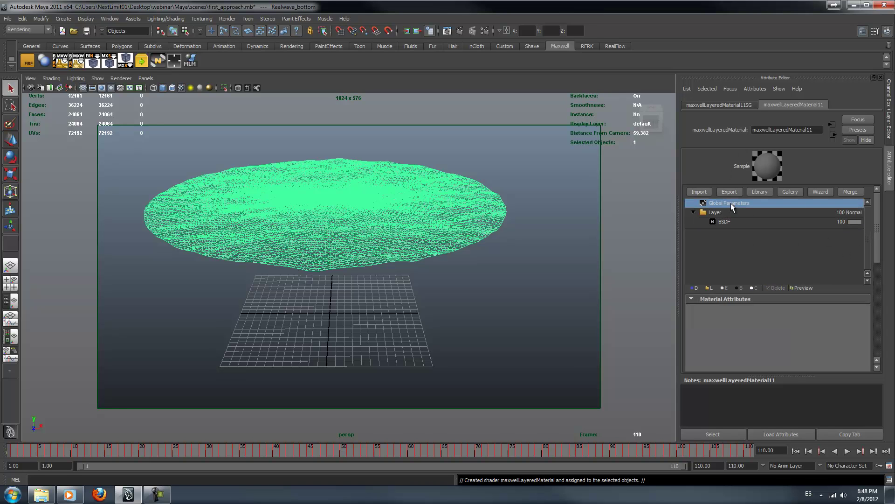
pyautogui.click(729, 223)
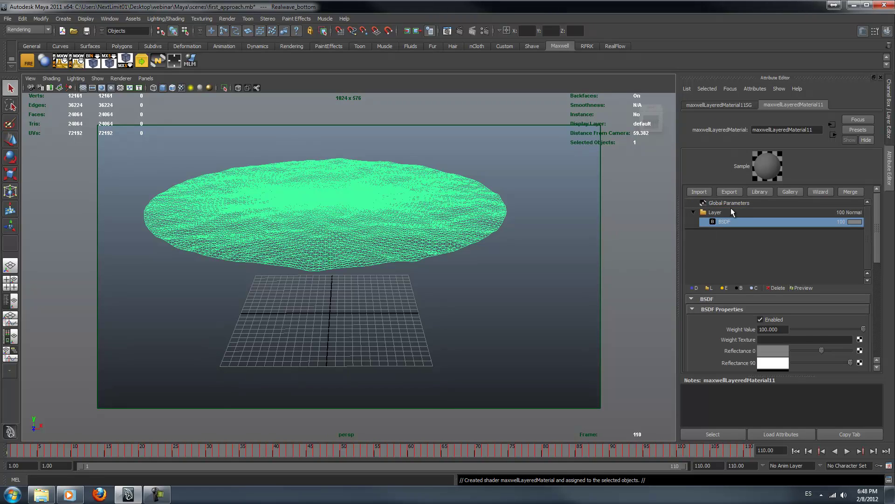
pyautogui.click(735, 201)
pyautogui.click(731, 212)
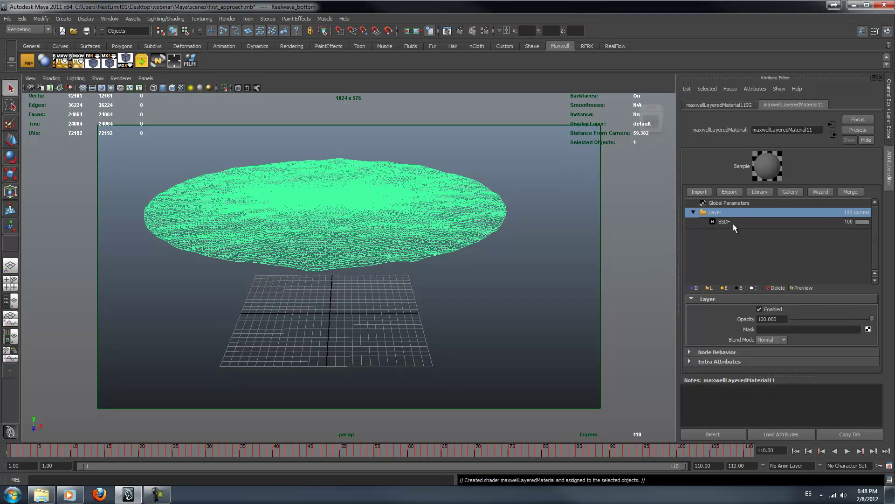
pyautogui.click(733, 223)
# Step: Examine the BSDF properties and surface properties of the mesh's layered material, enlarging the attribute area
pyautogui.moveTo(788, 376); pyautogui.dragTo(790, 411)
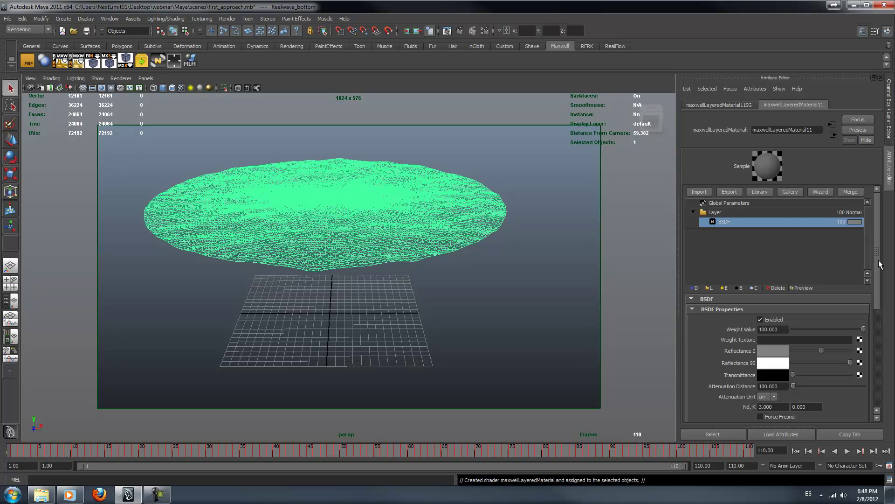
pyautogui.moveTo(879, 262); pyautogui.dragTo(875, 311)
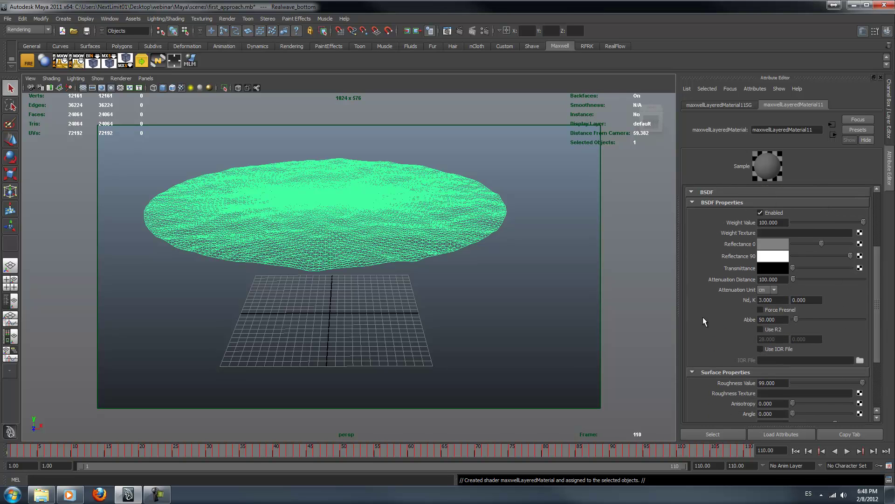
pyautogui.moveTo(875, 260); pyautogui.dragTo(869, 233)
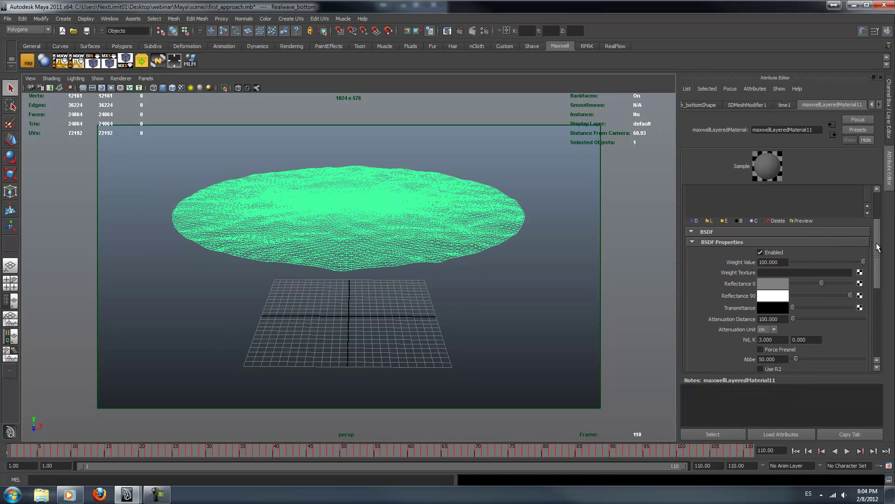
pyautogui.moveTo(879, 247); pyautogui.dragTo(876, 256)
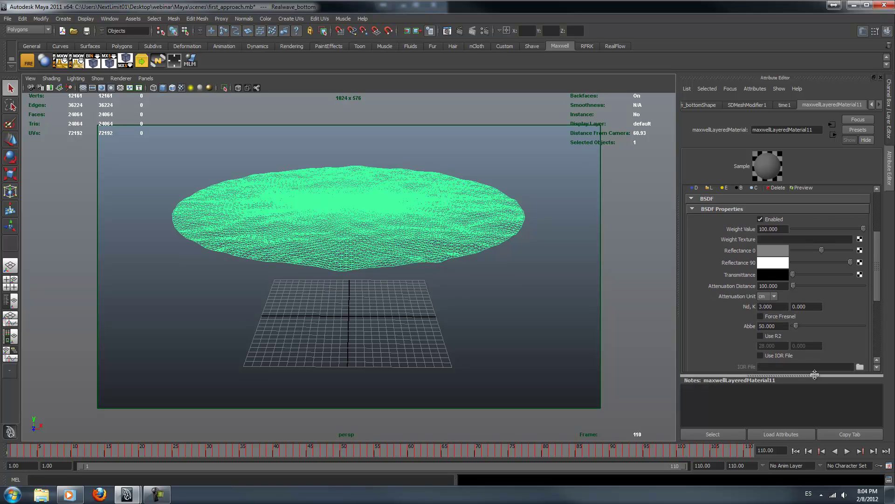
# Step: Start a Maxwell Fast Interactive Rendering preview of the water mesh and view it from a lower angle
pyautogui.moveTo(815, 376); pyautogui.dragTo(816, 424)
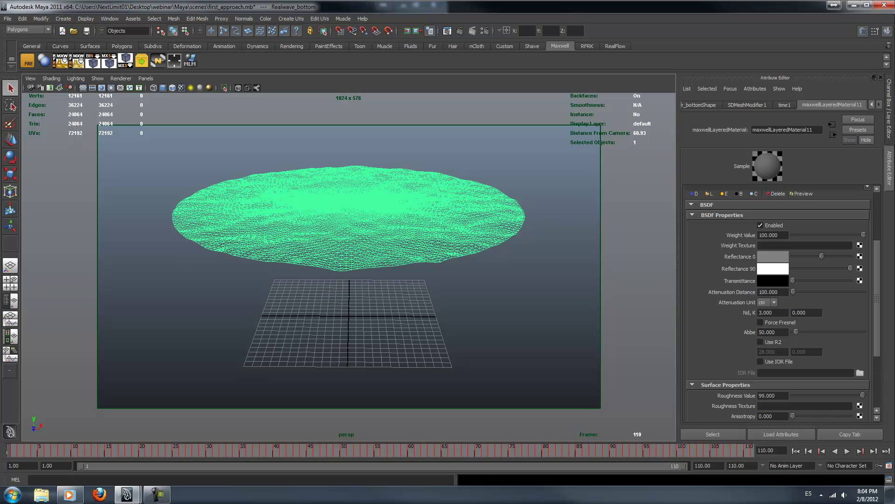
pyautogui.click(27, 62)
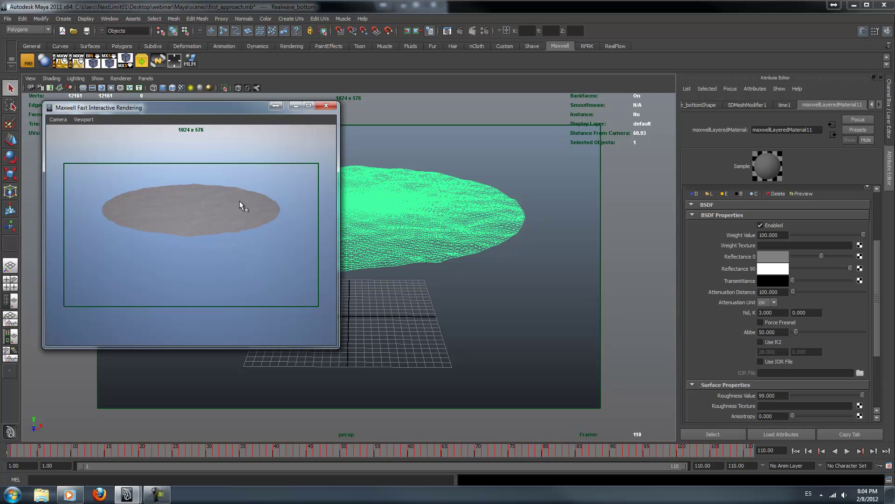
pyautogui.keyDown('alt'); pyautogui.moveTo(505, 247); pyautogui.dragTo(457, 268); pyautogui.keyUp('alt')
pyautogui.keyDown('alt'); pyautogui.moveTo(457, 268); pyautogui.dragTo(444, 214, button='middle'); pyautogui.keyUp('alt')
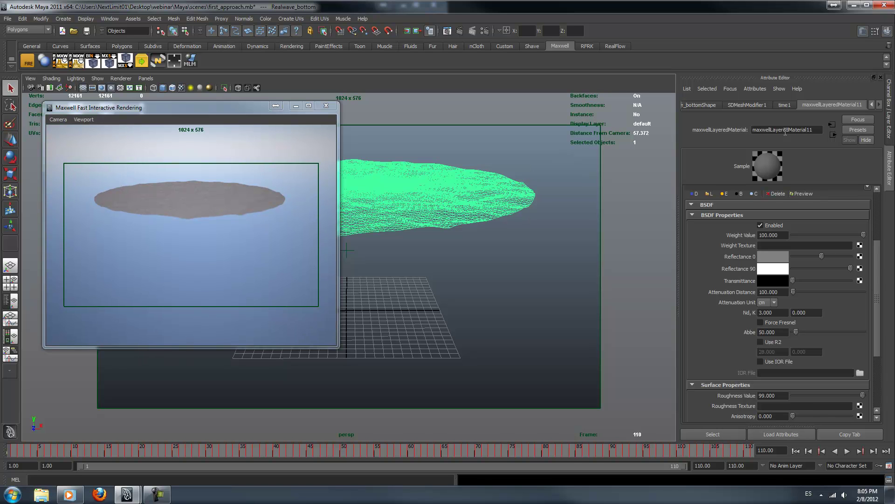
pyautogui.moveTo(880, 252); pyautogui.dragTo(875, 204)
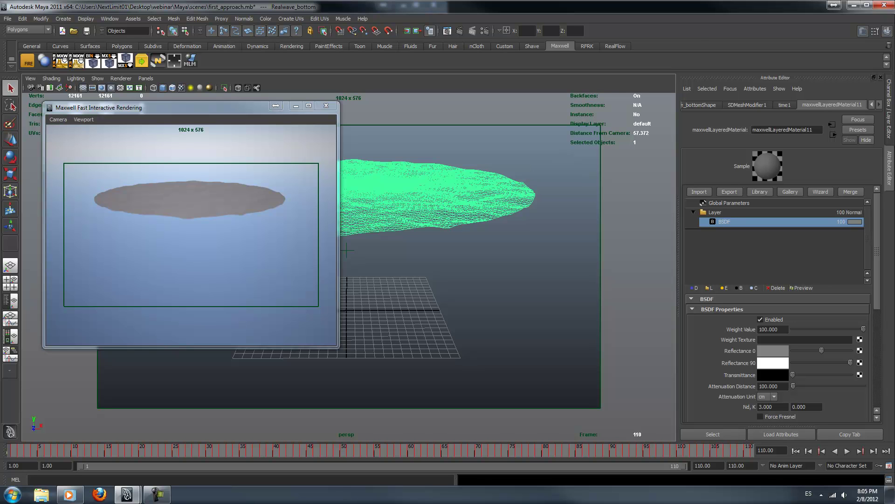
# Step: Examine the Maxwell Render settings, including the general settings and the environment's sky type options, then close them
pyautogui.click(486, 28)
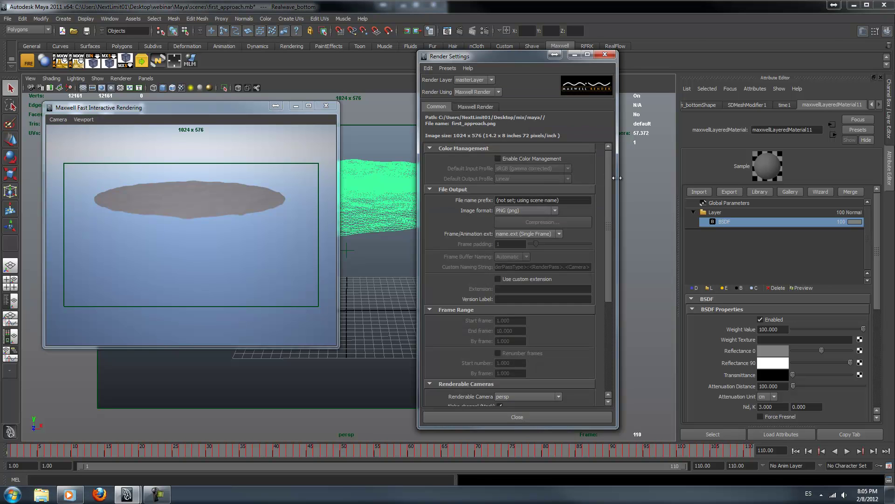
pyautogui.click(483, 106)
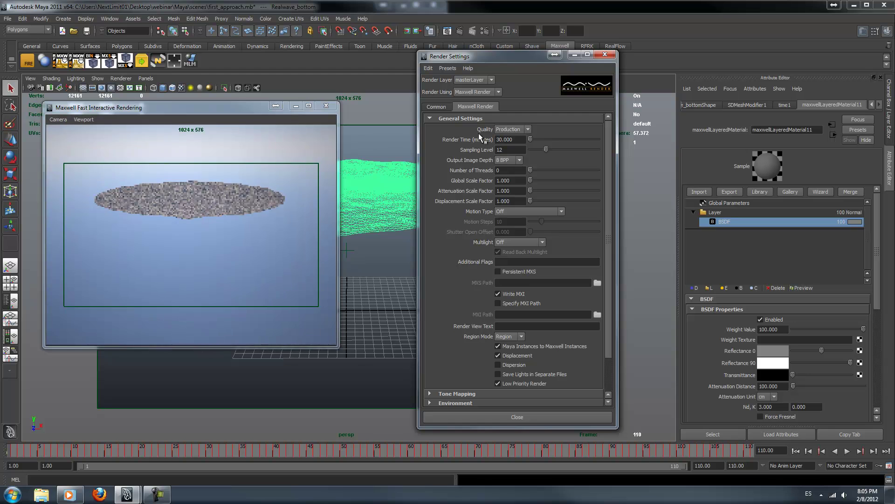
pyautogui.scroll(-3, 609, 233)
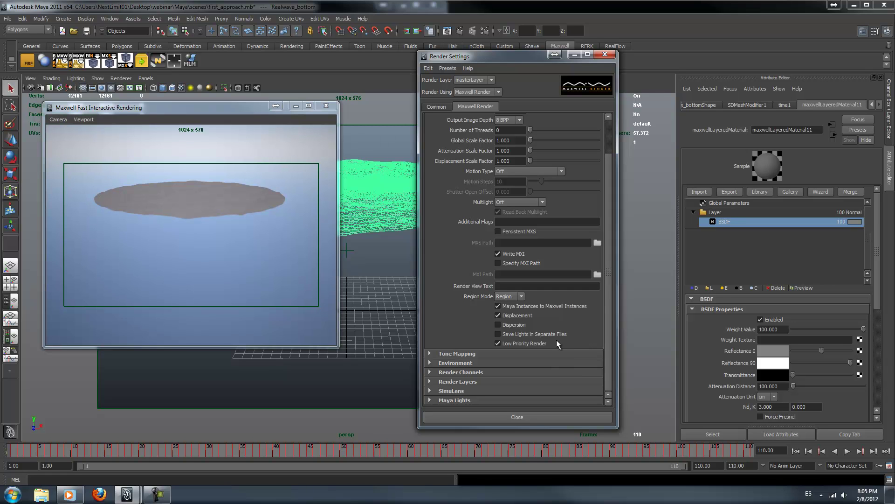
pyautogui.click(432, 363)
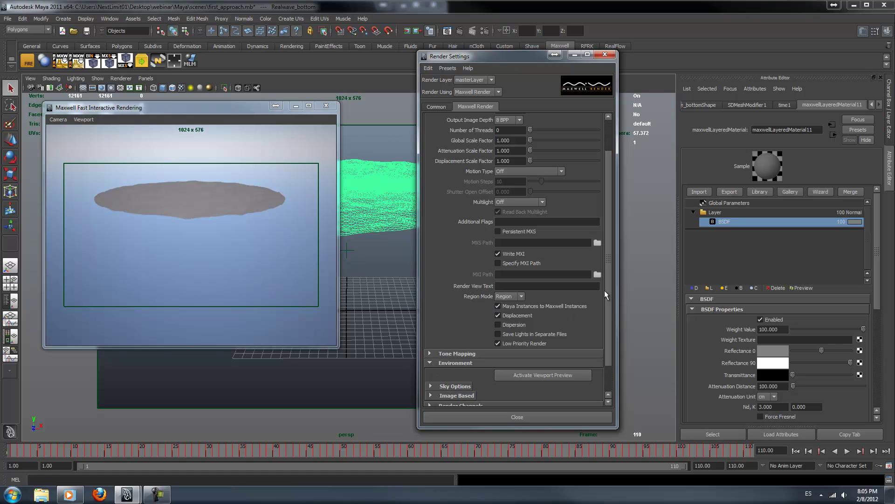
pyautogui.moveTo(609, 291); pyautogui.dragTo(613, 323)
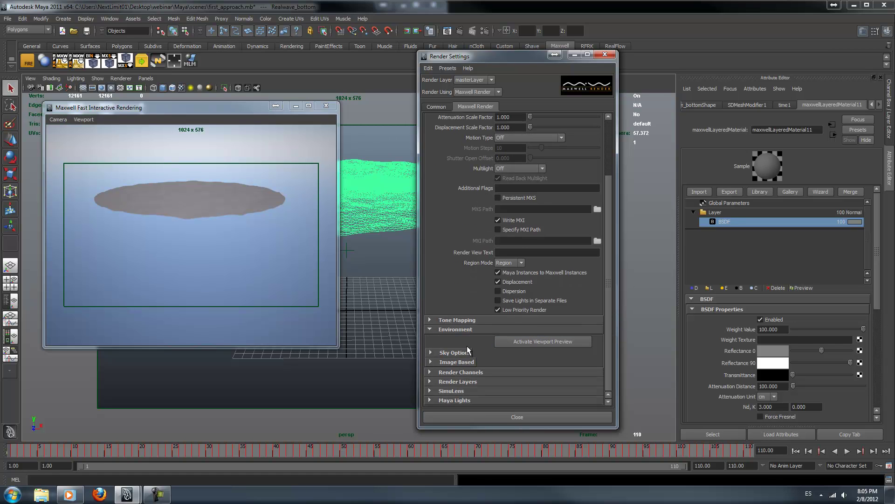
pyautogui.click(431, 352)
pyautogui.click(510, 363)
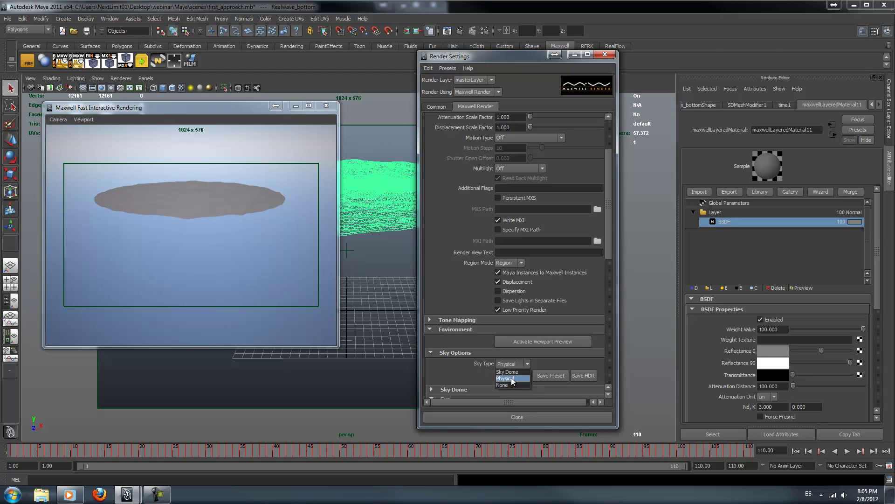
pyautogui.click(464, 352)
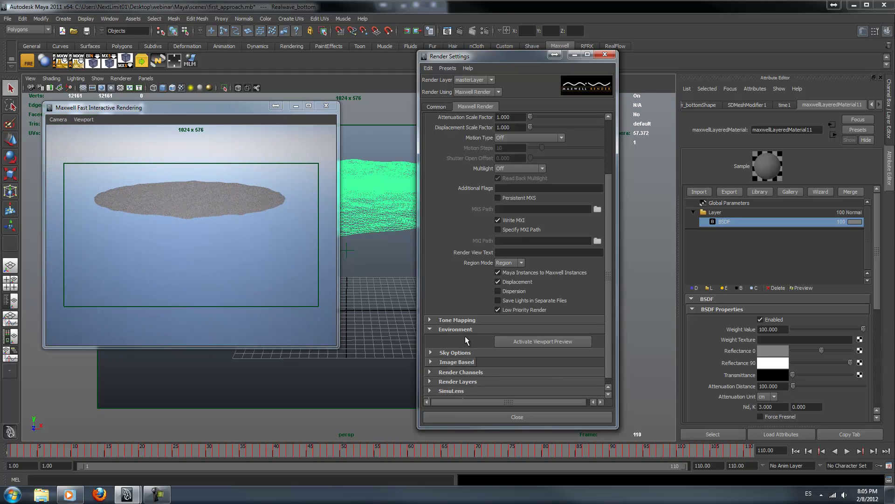
pyautogui.click(464, 328)
pyautogui.click(605, 55)
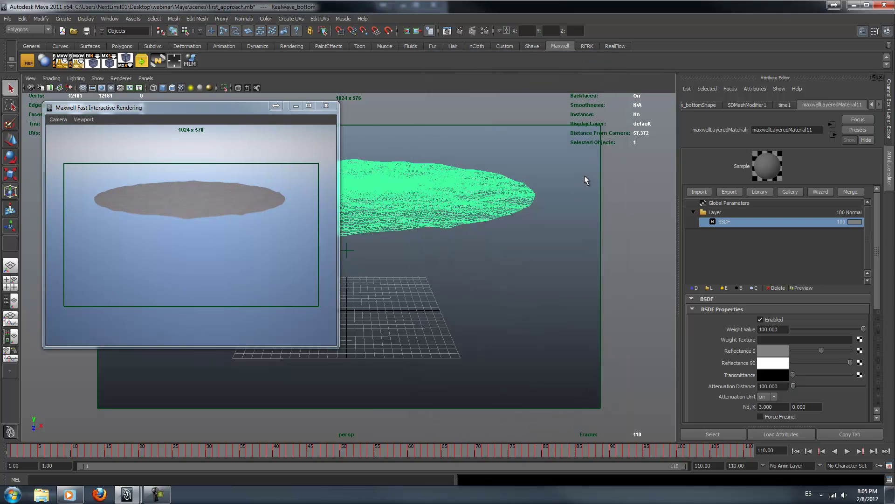
# Step: Start the Material Wizard for the mesh's layered material with the Plastic preset and a dark blue colour
pyautogui.click(558, 199)
pyautogui.click(458, 185)
pyautogui.click(820, 192)
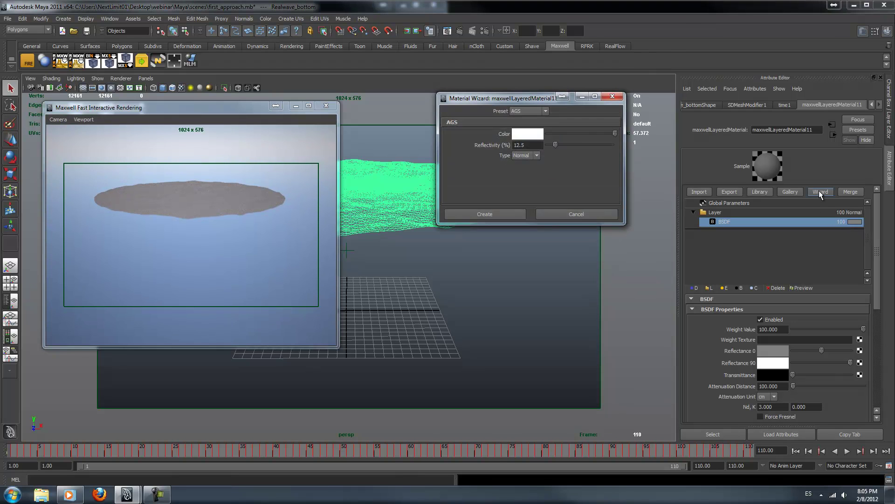
pyautogui.click(529, 111)
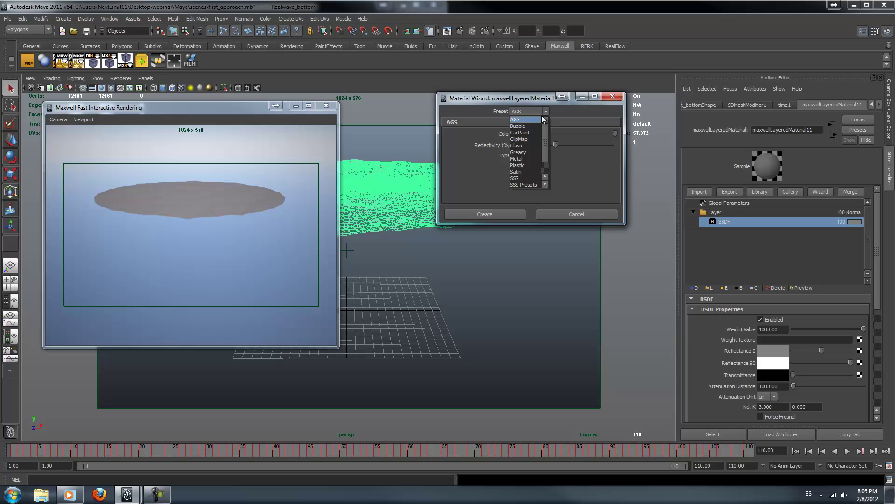
pyautogui.click(527, 162)
pyautogui.click(525, 135)
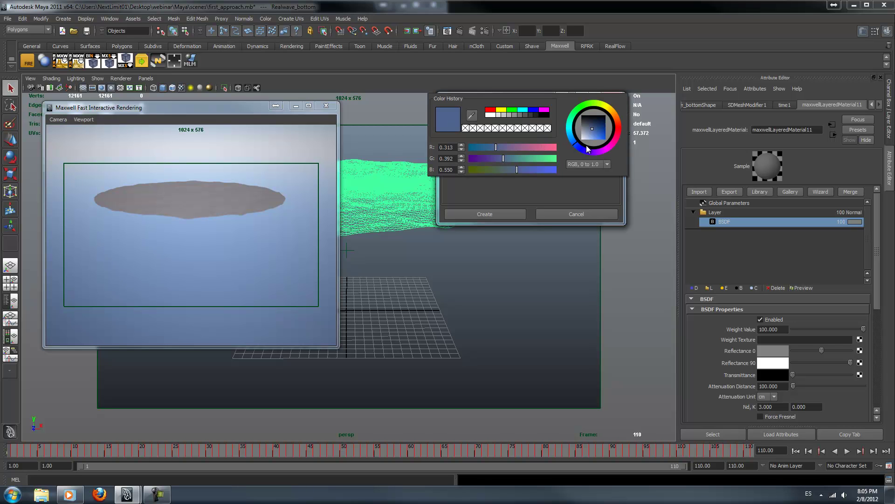
pyautogui.click(598, 121)
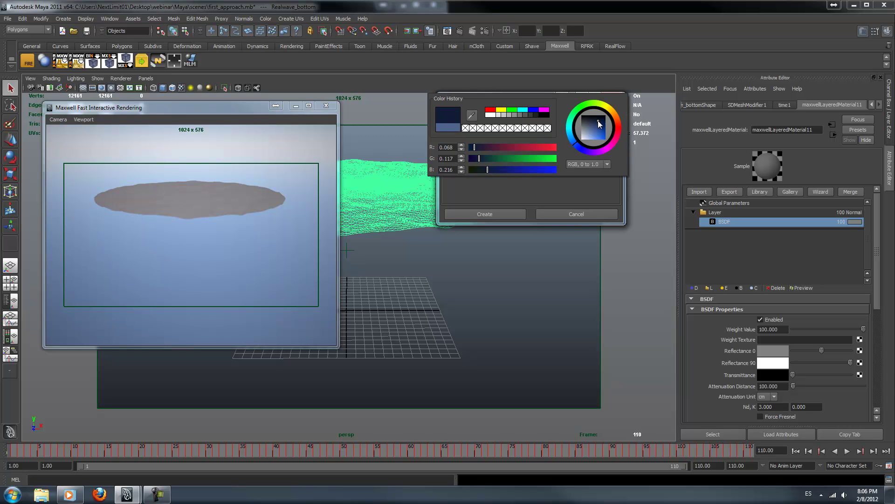
# Step: Set the plastic preset's roughness to 2 and shininess to 70, and create the material
pyautogui.click(537, 148)
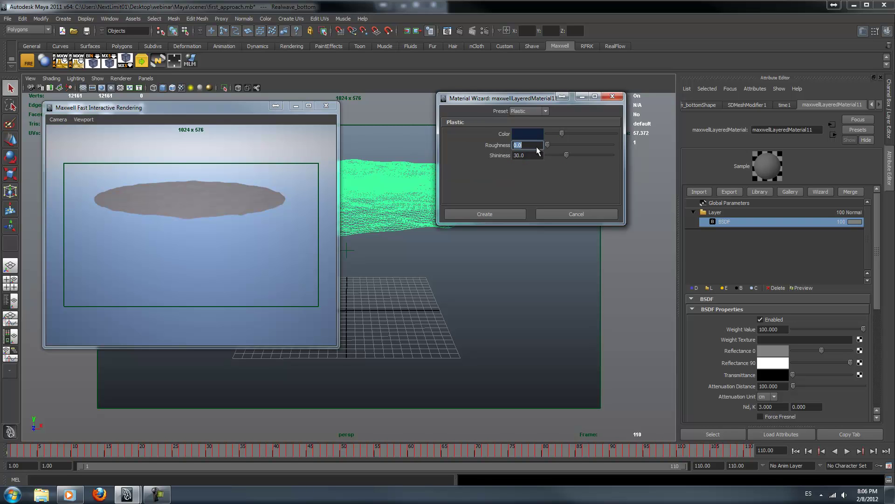
pyautogui.write('2')
pyautogui.press('Tab')
pyautogui.write('70')
pyautogui.press('Return')
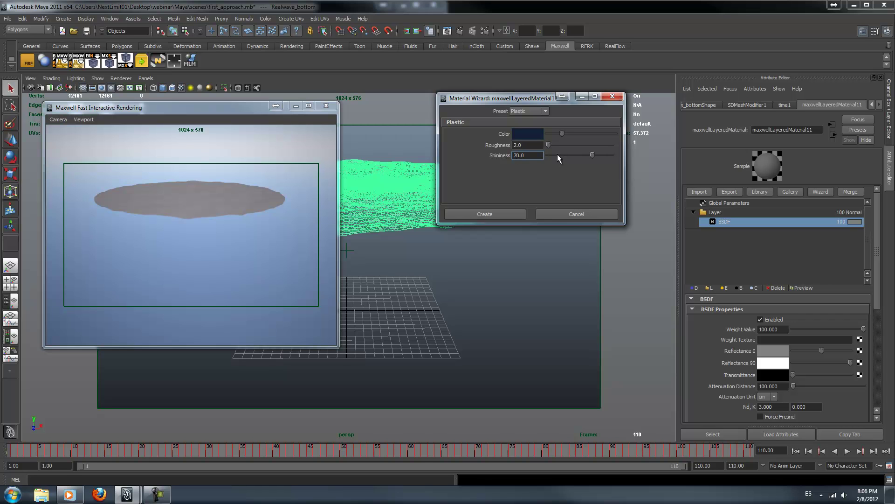
pyautogui.click(487, 215)
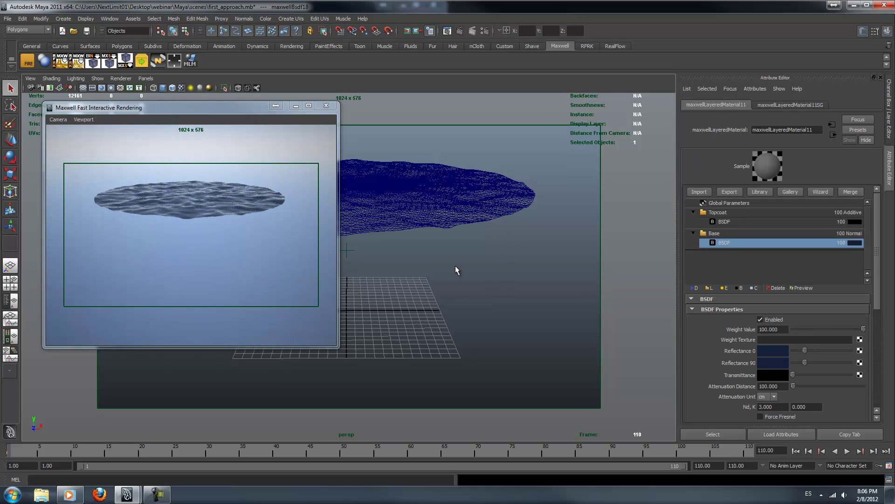
# Step: Check the material in the interactive preview from another angle, close the preview and rename the material ocean
pyautogui.keyDown('alt'); pyautogui.moveTo(435, 246); pyautogui.dragTo(485, 246); pyautogui.keyUp('alt')
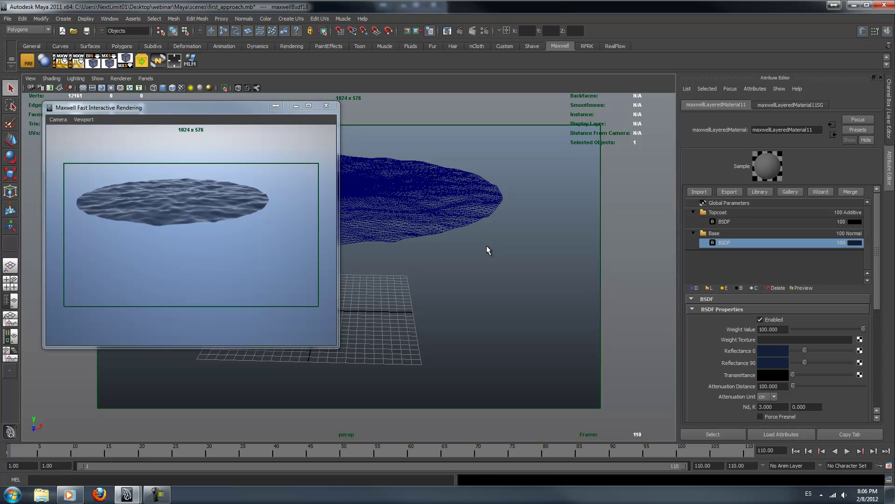
pyautogui.click(326, 107)
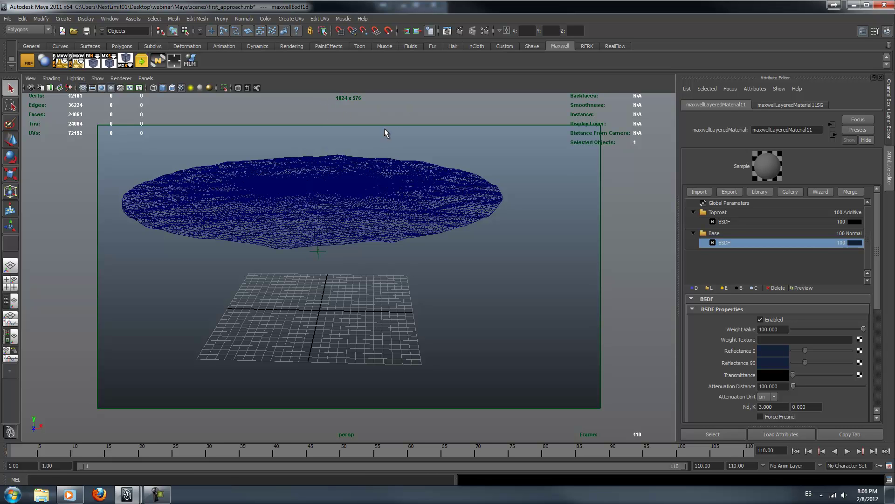
pyautogui.doubleClick(784, 130)
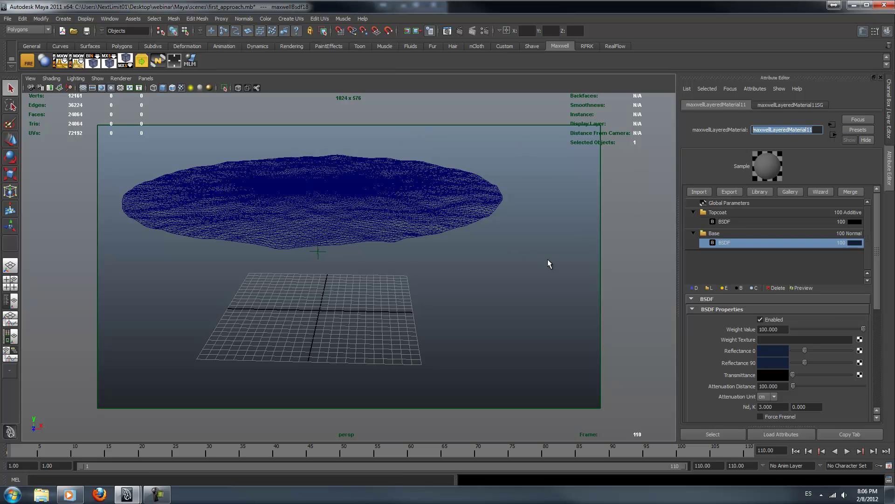
pyautogui.write('ocean')
pyautogui.press('Return')
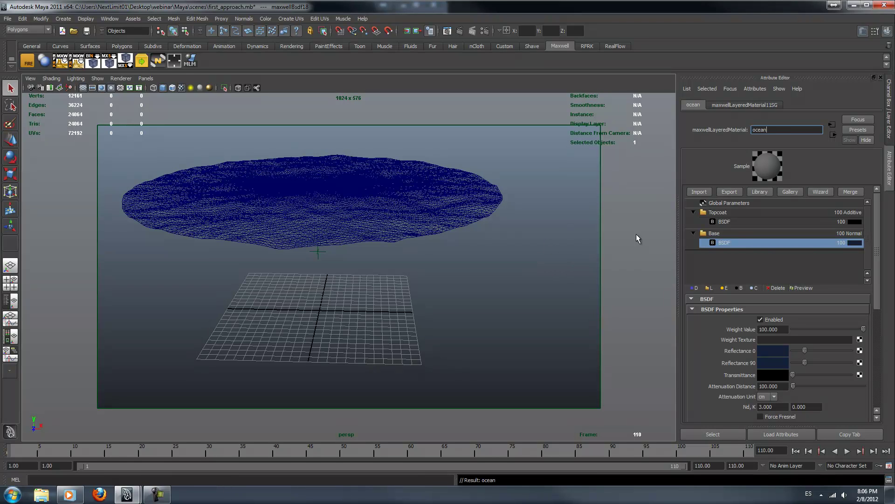
# Step: Hide the rw display layer and import the RealFlow SD file Realwave01.sd from the statistical_spectrum scene's objects folder
pyautogui.click(889, 135)
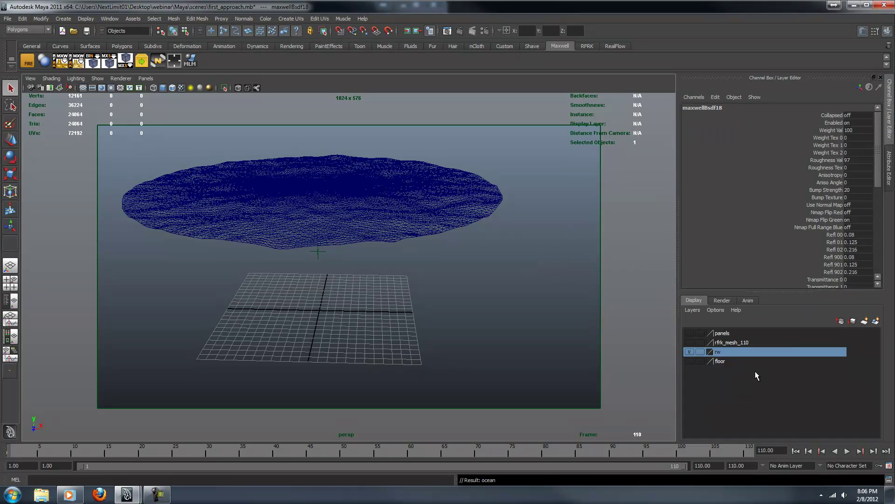
pyautogui.click(689, 352)
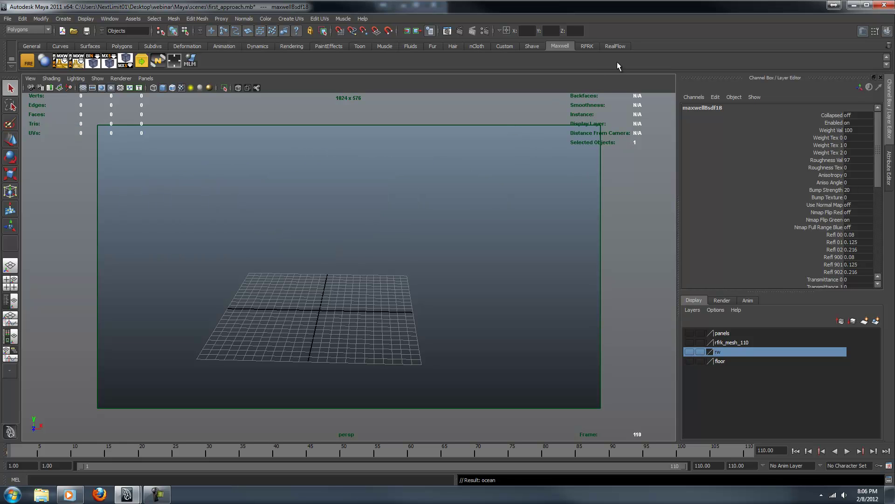
pyautogui.click(615, 46)
pyautogui.click(124, 63)
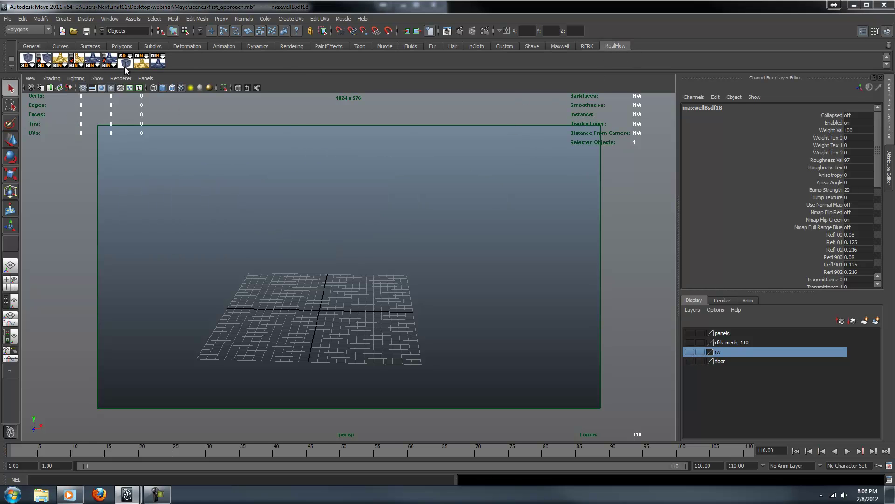
pyautogui.click(105, 37)
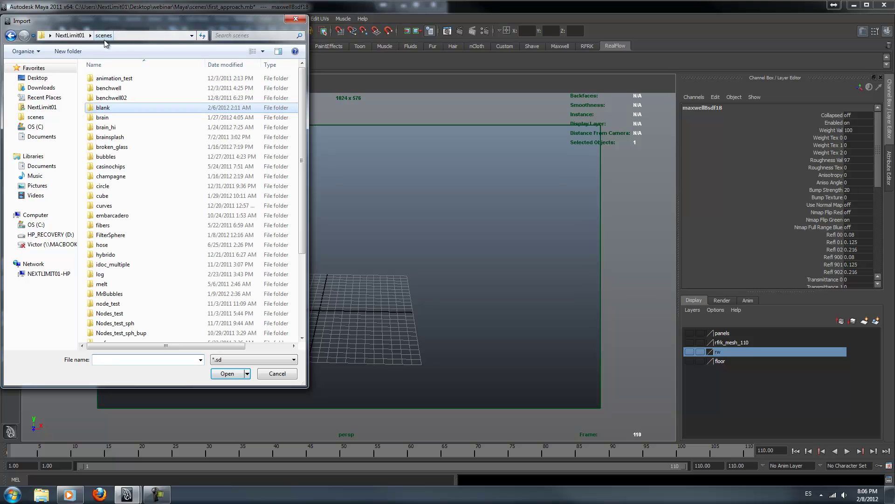
pyautogui.scroll(-4, 114, 243)
pyautogui.click(120, 287)
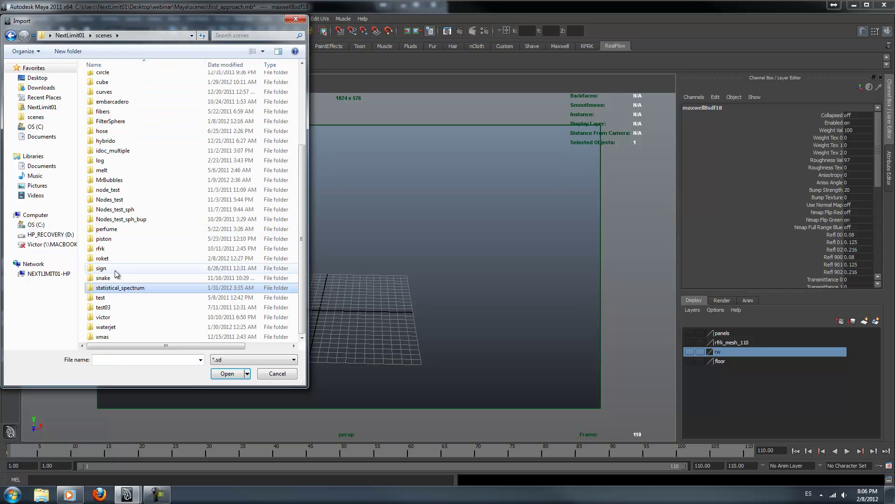
pyautogui.doubleClick(120, 287)
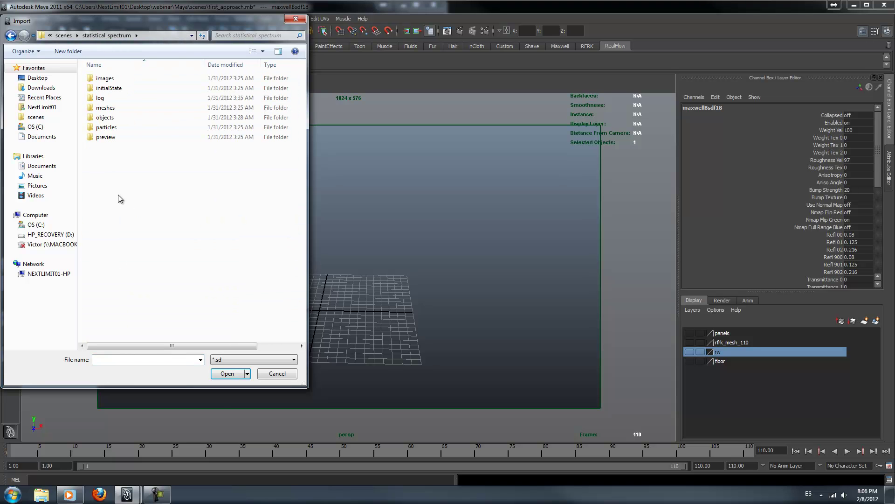
pyautogui.doubleClick(107, 117)
pyautogui.doubleClick(112, 79)
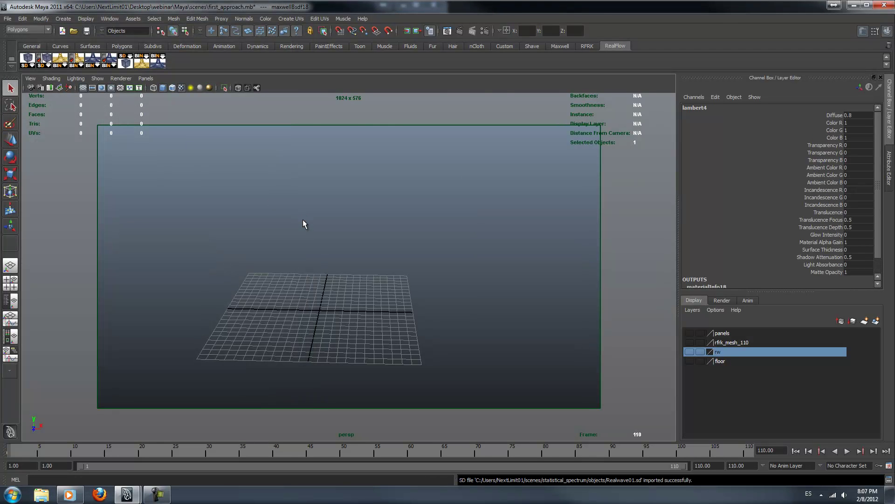
# Step: Assign the existing ocean material to the imported Realwave01 mesh and render the persp view with Maxwell Render
pyautogui.click(319, 235)
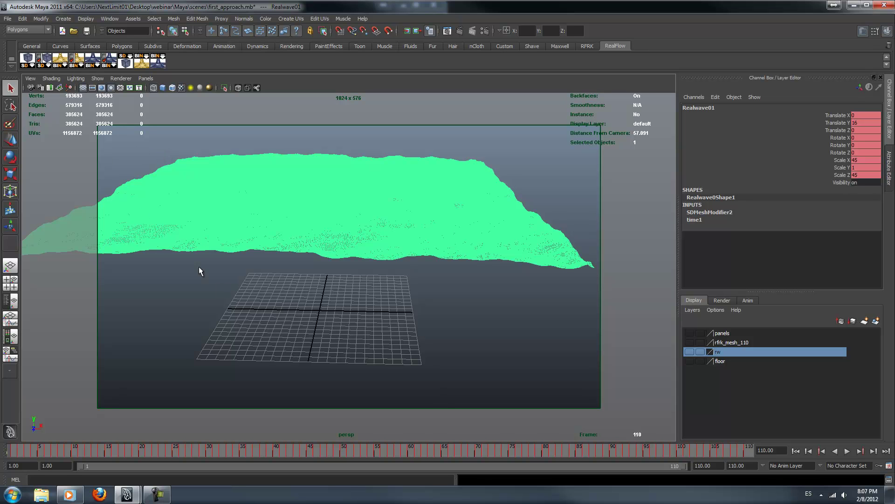
pyautogui.click(226, 286)
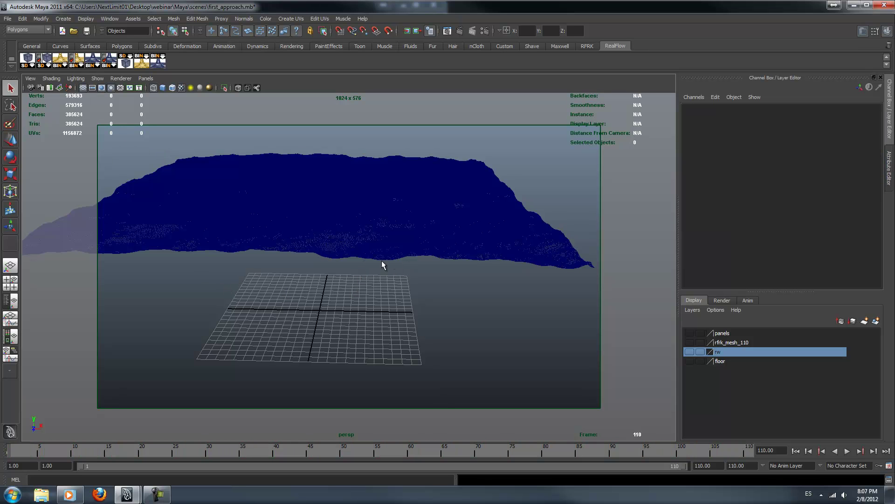
pyautogui.click(441, 228)
pyautogui.moveTo(441, 228); pyautogui.dragTo(511, 461, button='right')
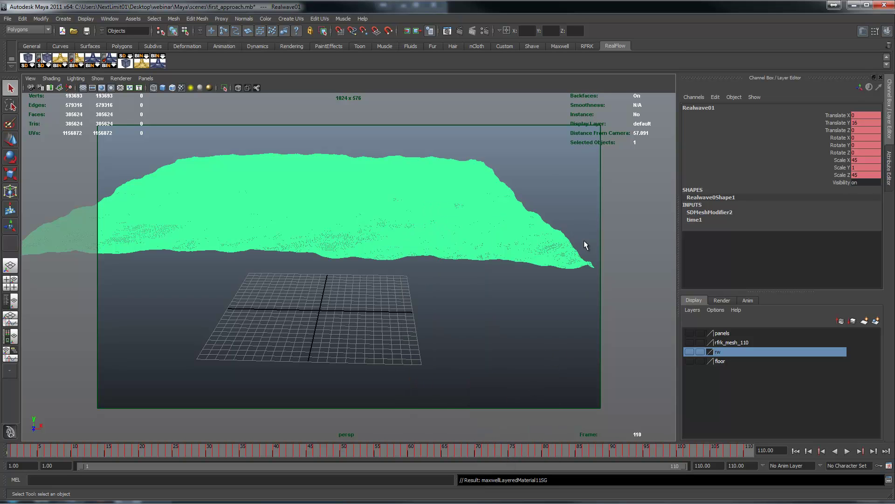
pyautogui.click(460, 31)
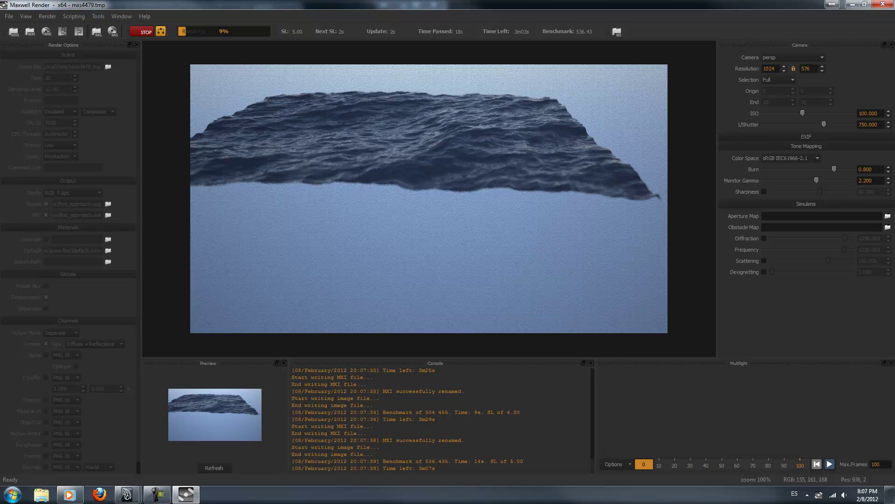
pyautogui.moveTo(131, 496)
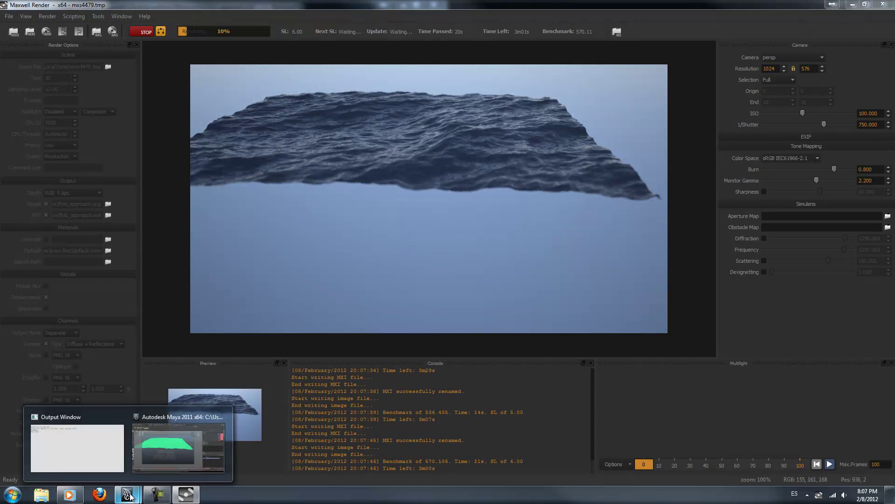
# Step: Stop the Maxwell render of the ocean mesh, then close the render window and the Render View
pyautogui.click(145, 446)
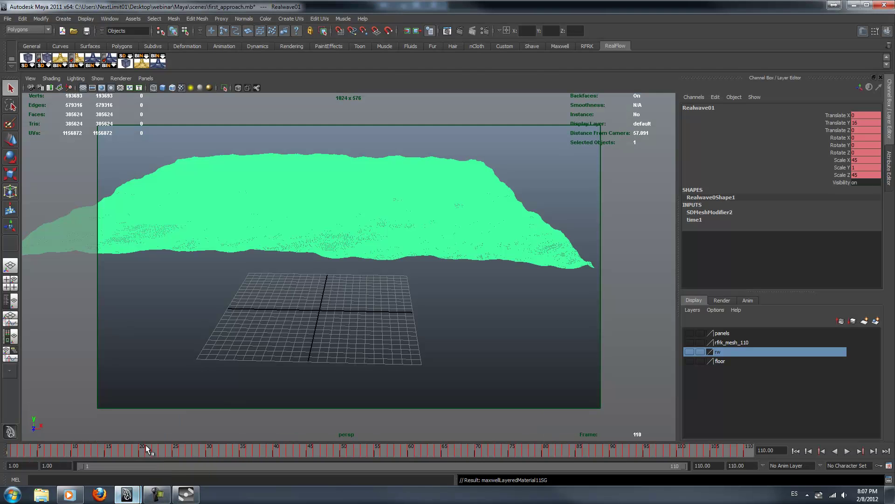
pyautogui.click(186, 494)
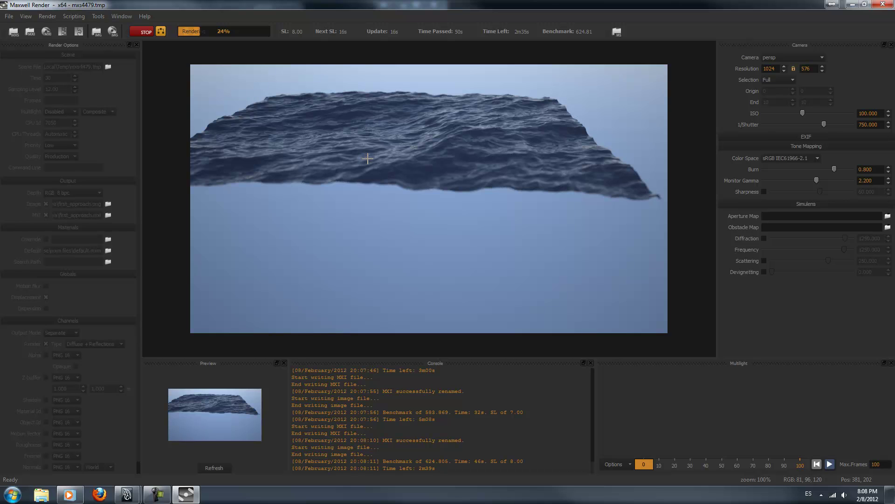
pyautogui.click(148, 32)
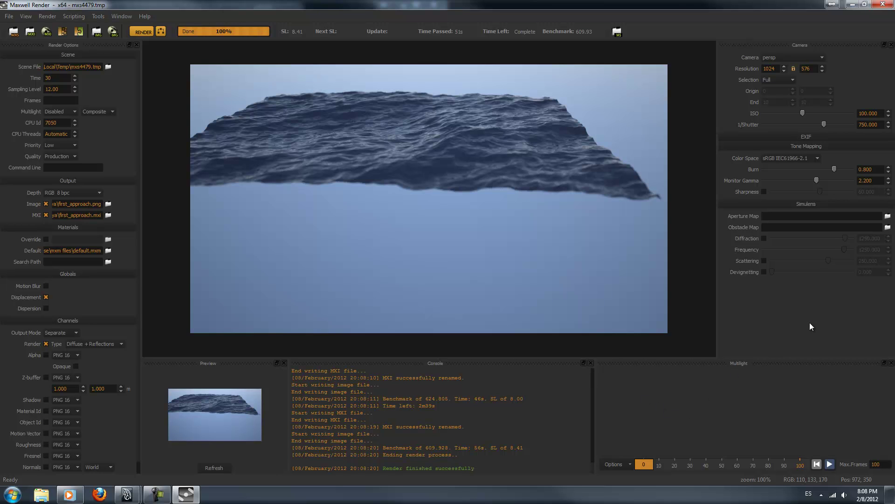
pyautogui.click(883, 6)
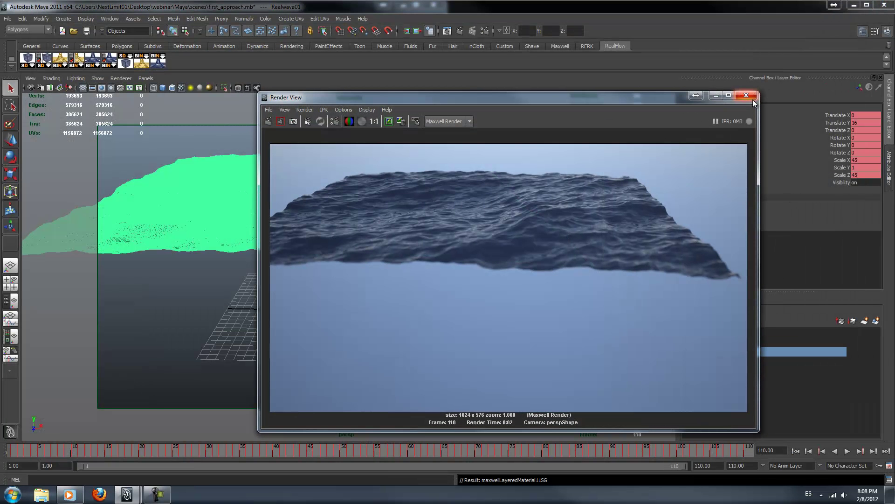
pyautogui.moveTo(579, 100); pyautogui.dragTo(655, 56)
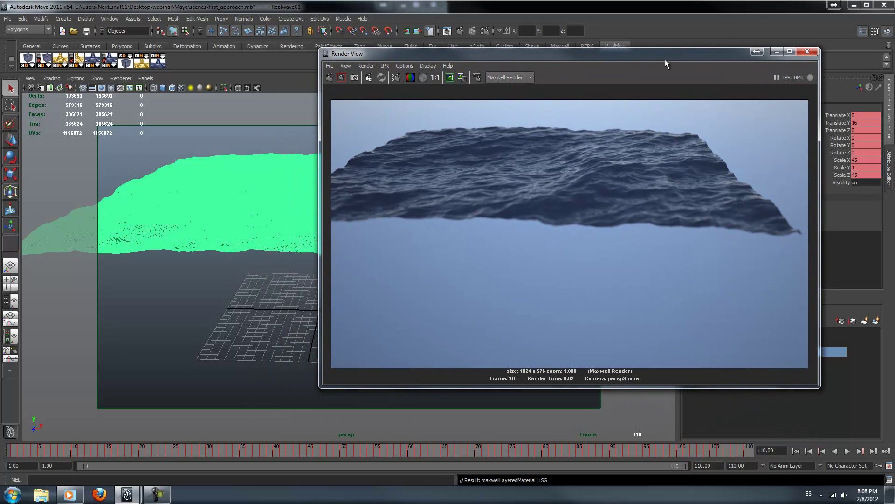
pyautogui.click(806, 52)
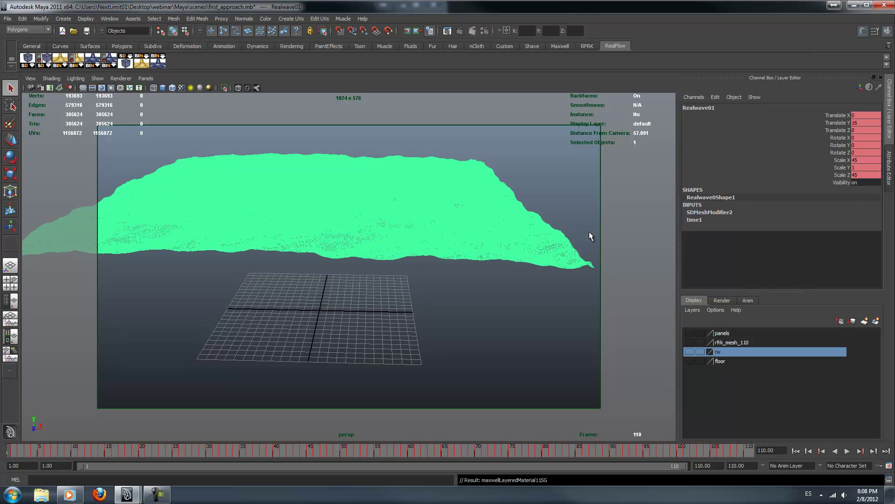
# Step: Delete the imported Realwave01 mesh and make the rw and floor display layers visible
pyautogui.click(532, 239)
pyautogui.press('Delete')
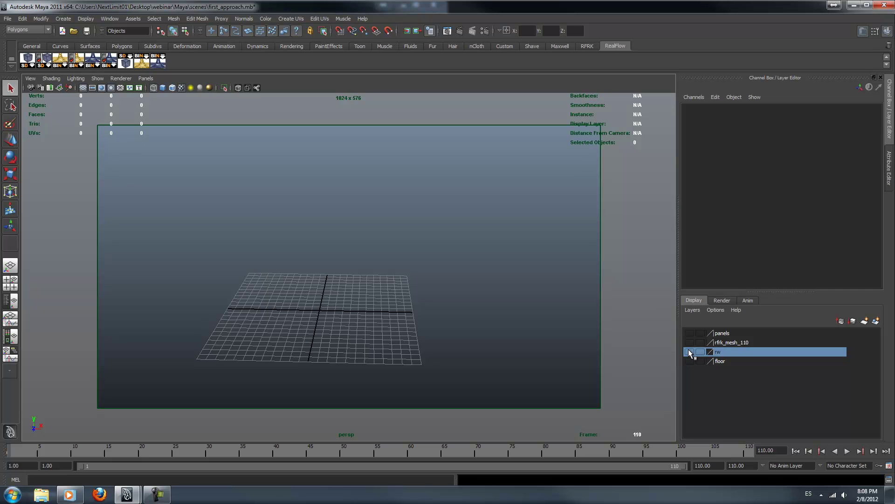
pyautogui.click(689, 351)
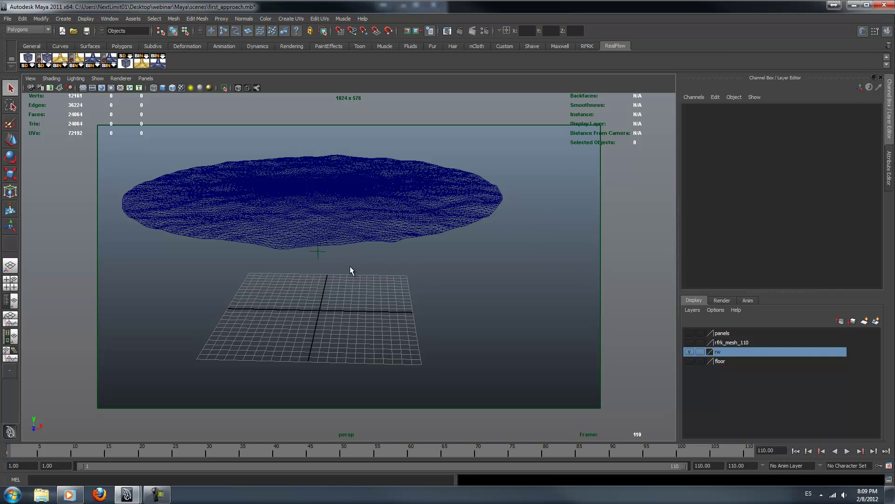
pyautogui.keyDown('alt'); pyautogui.moveTo(345, 282); pyautogui.dragTo(434, 286, button='middle'); pyautogui.keyUp('alt')
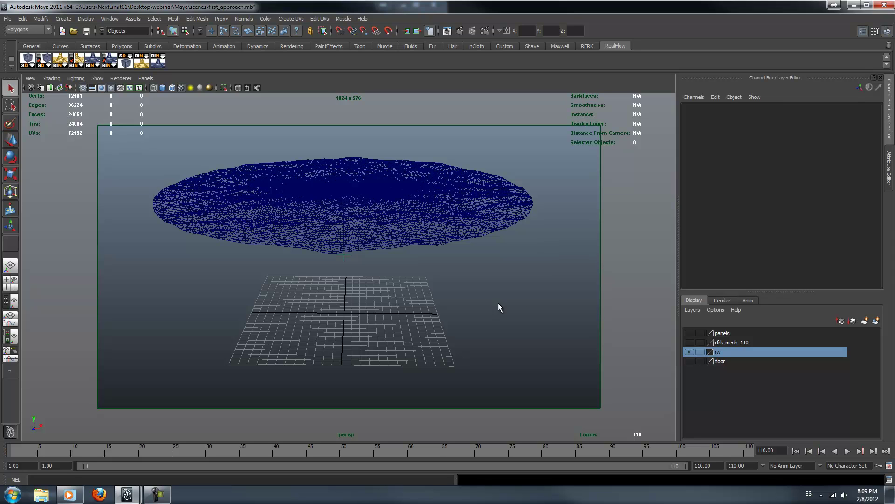
pyautogui.click(689, 361)
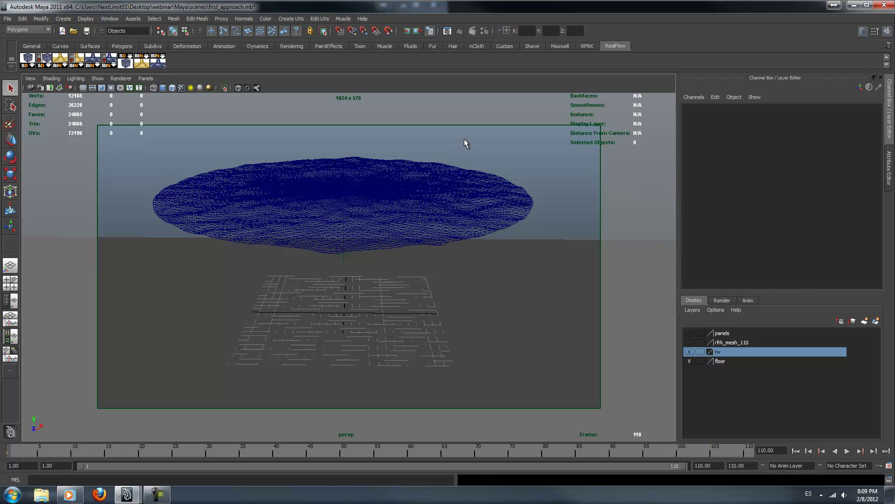
# Step: Frame the water surface above the floor and assign a new Maxwell layered material to the Realwave_bottom mesh
pyautogui.scroll(-4, 469, 172)
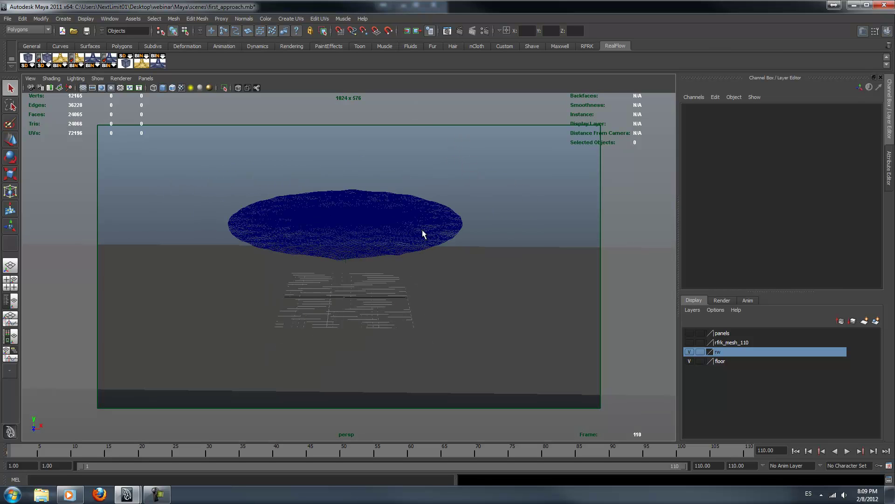
pyautogui.scroll(3, 357, 284)
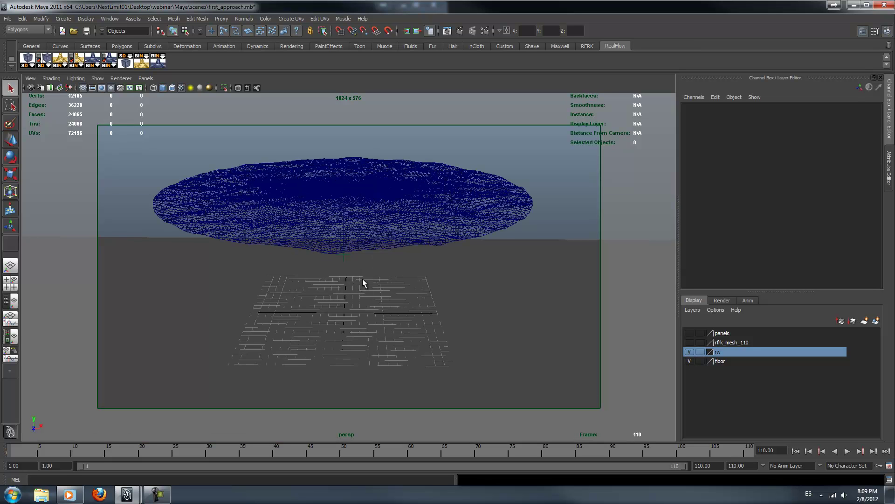
pyautogui.keyDown('alt'); pyautogui.moveTo(461, 287); pyautogui.dragTo(461, 277, button='middle'); pyautogui.keyUp('alt')
pyautogui.keyDown('alt'); pyautogui.moveTo(463, 279); pyautogui.dragTo(465, 279); pyautogui.keyUp('alt')
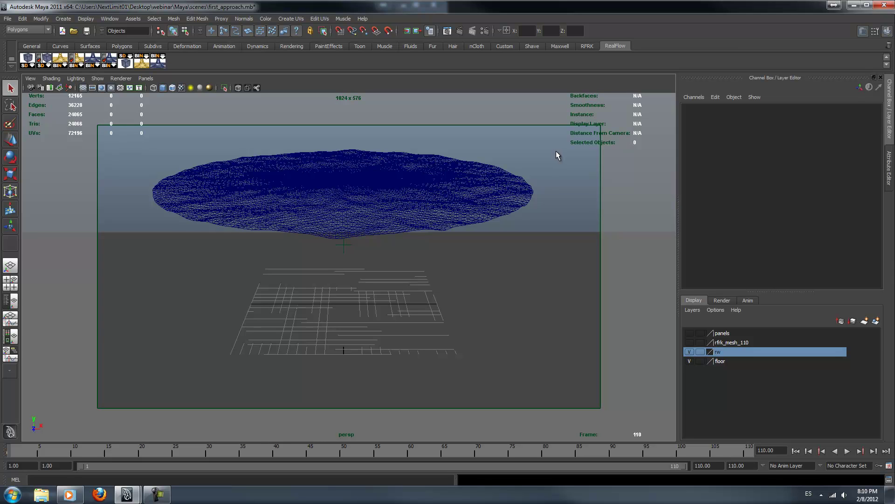
pyautogui.click(476, 200)
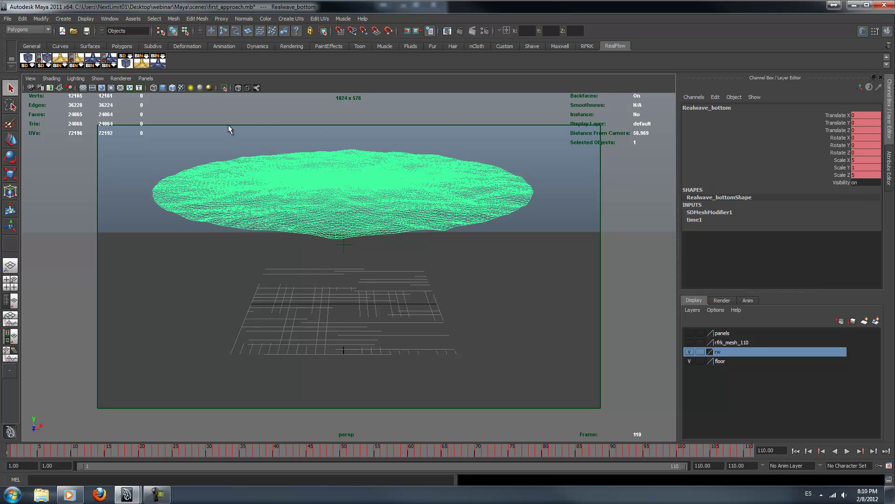
pyautogui.click(560, 46)
pyautogui.click(190, 61)
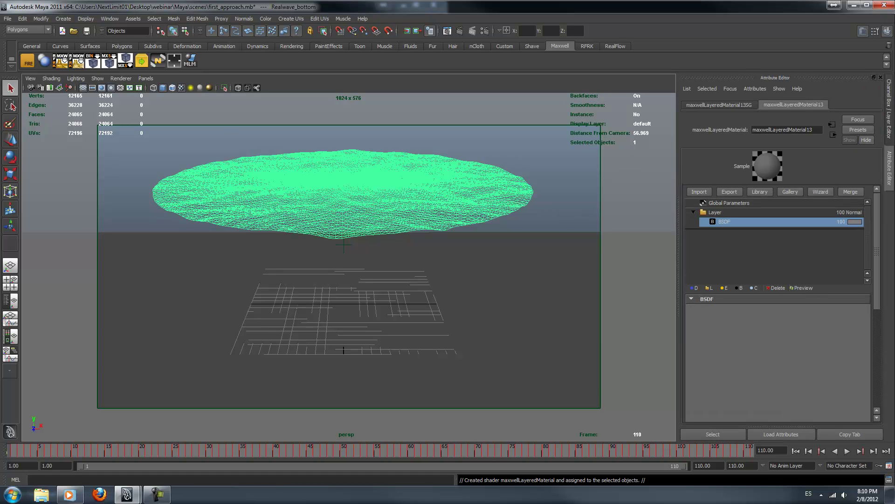
# Step: Build the new layered material from the Material Wizard's Water preset
pyautogui.click(821, 192)
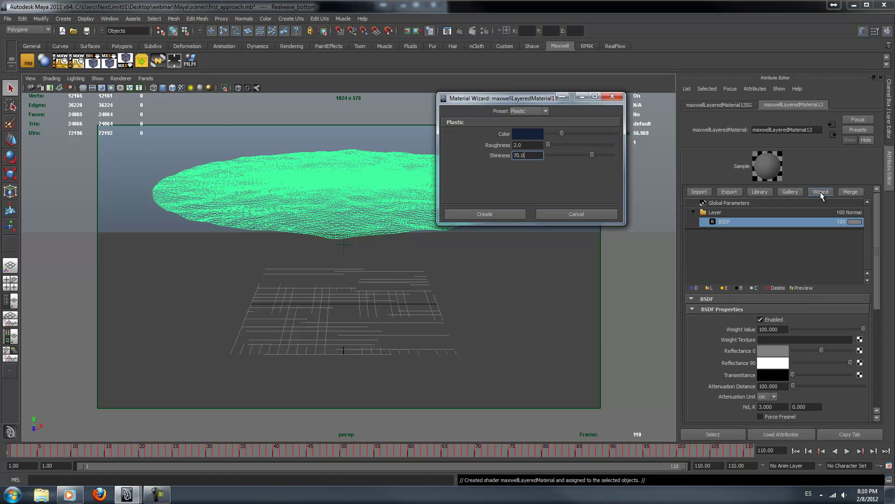
pyautogui.click(533, 112)
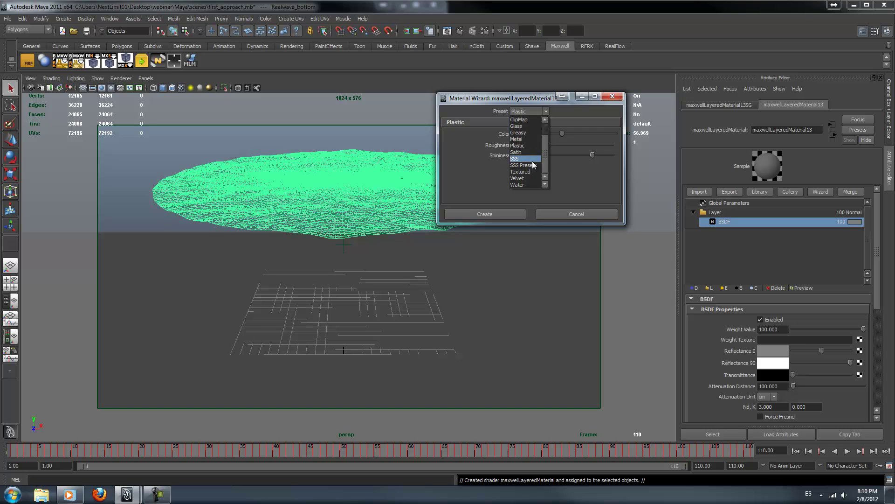
pyautogui.click(522, 185)
pyautogui.click(501, 215)
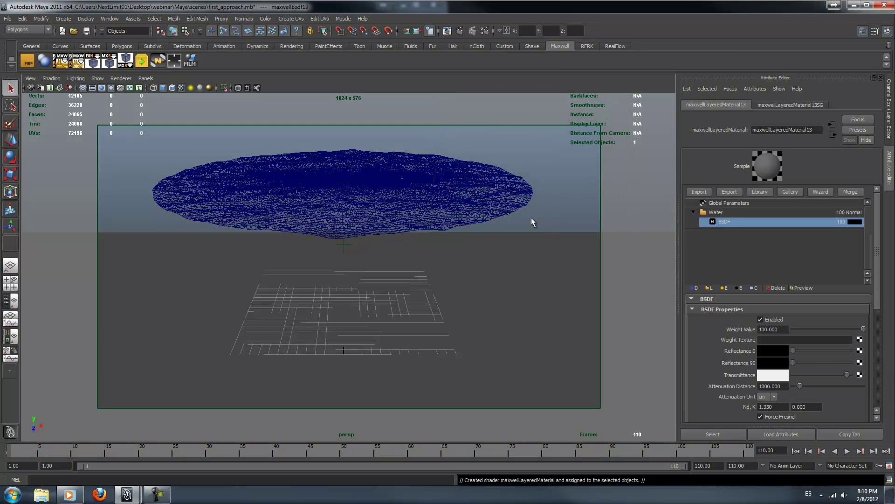
# Step: Render the water disc over the floor with Maxwell Render, stop the render and close both render windows
pyautogui.click(461, 32)
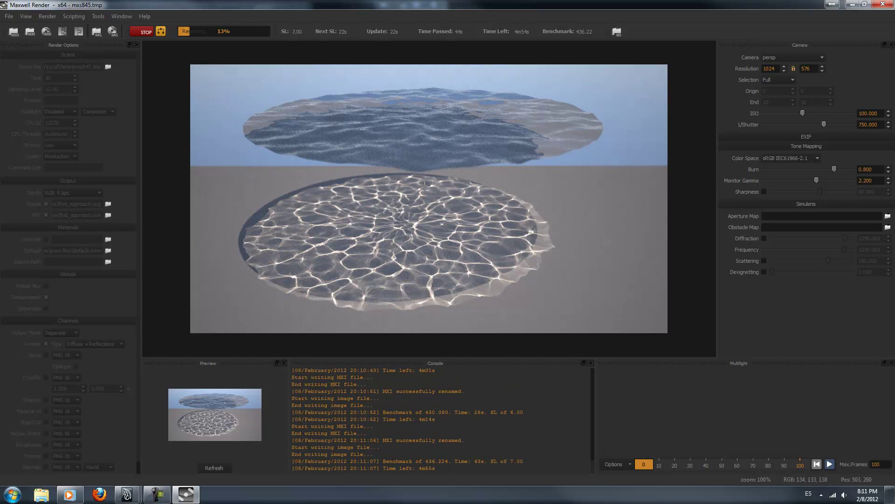
pyautogui.click(141, 33)
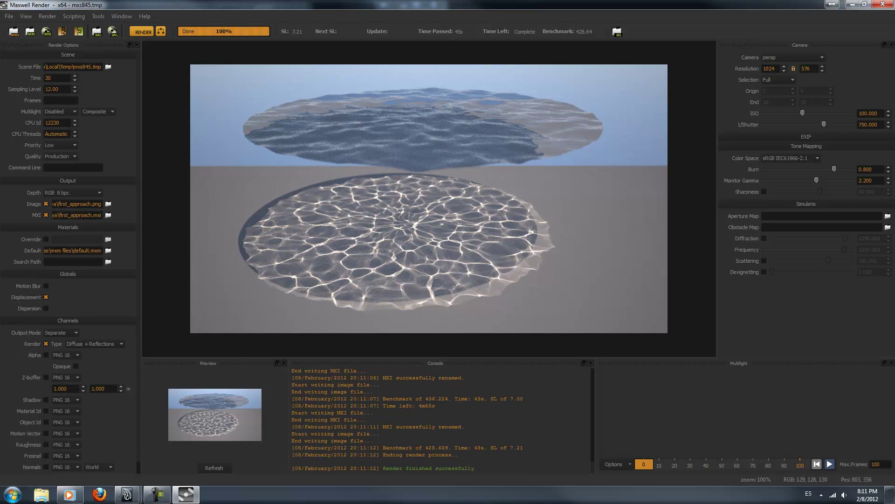
pyautogui.click(882, 4)
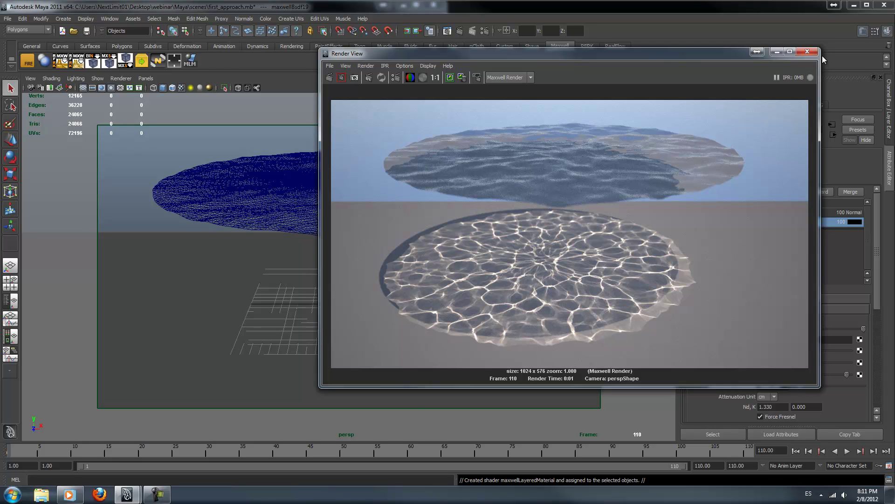
pyautogui.click(808, 52)
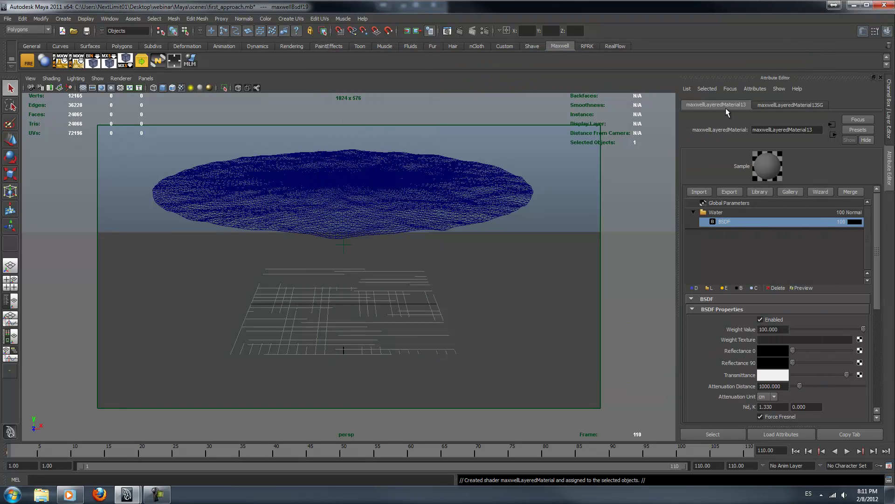
# Step: Hide the rw display layer, show the rfrk_mesh_110 layer and frame the whole splash mesh in the persp view
pyautogui.click(891, 135)
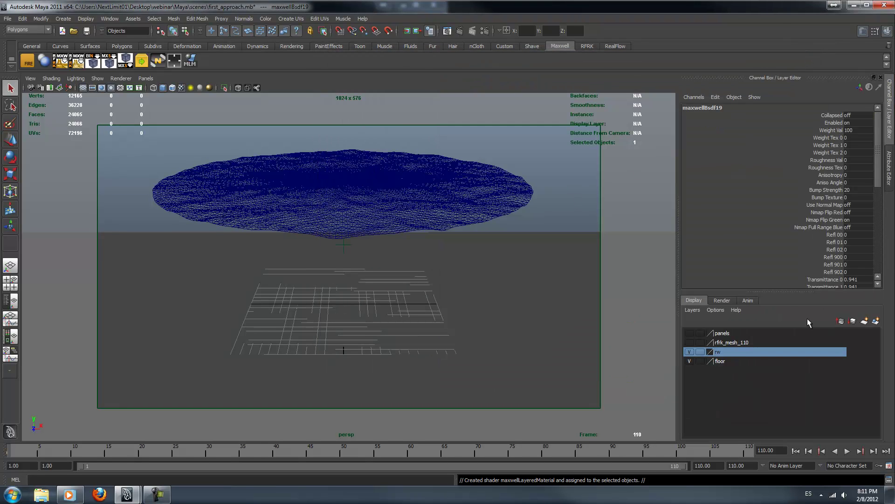
pyautogui.click(690, 351)
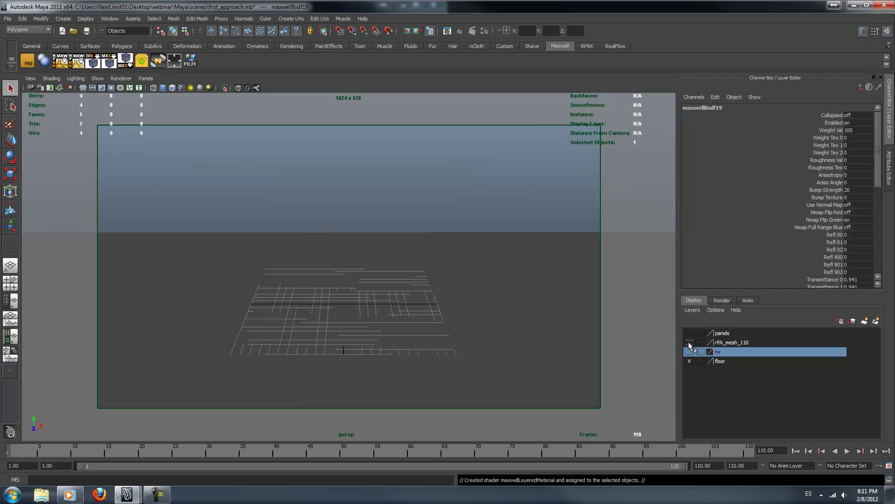
pyautogui.click(690, 343)
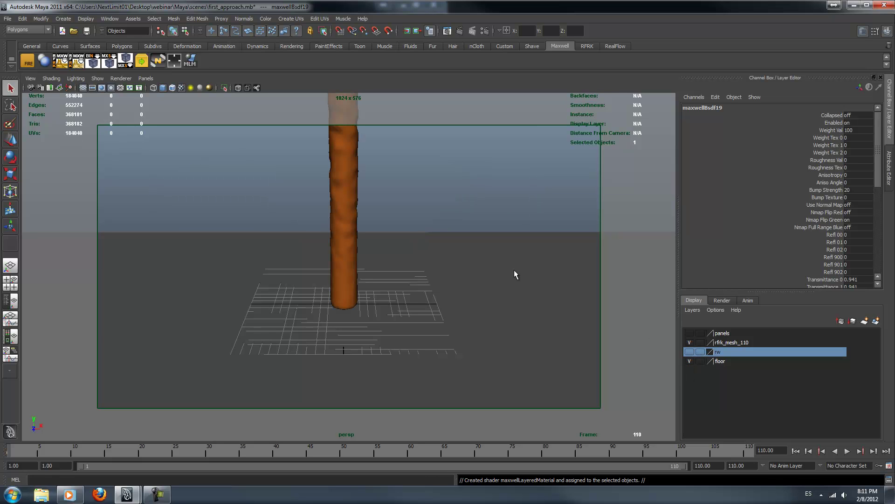
pyautogui.scroll(-2, 423, 224)
pyautogui.scroll(-2, 422, 205)
pyautogui.keyDown('alt'); pyautogui.moveTo(420, 175); pyautogui.dragTo(420, 347, button='middle'); pyautogui.keyUp('alt')
pyautogui.scroll(-2, 427, 252)
pyautogui.scroll(2, 425, 252)
pyautogui.keyDown('alt'); pyautogui.moveTo(430, 261); pyautogui.dragTo(431, 286, button='middle'); pyautogui.keyUp('alt')
pyautogui.scroll(-3, 430, 282)
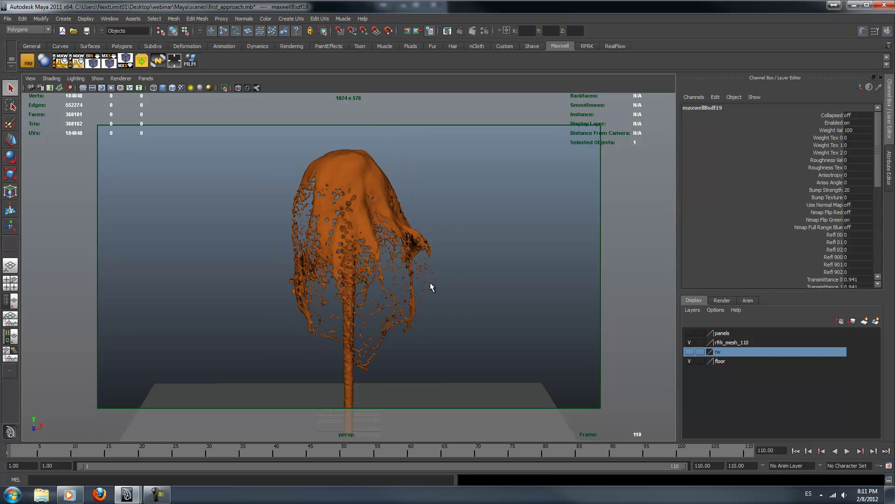
pyautogui.keyDown('alt'); pyautogui.moveTo(423, 262); pyautogui.dragTo(423, 257); pyautogui.keyUp('alt')
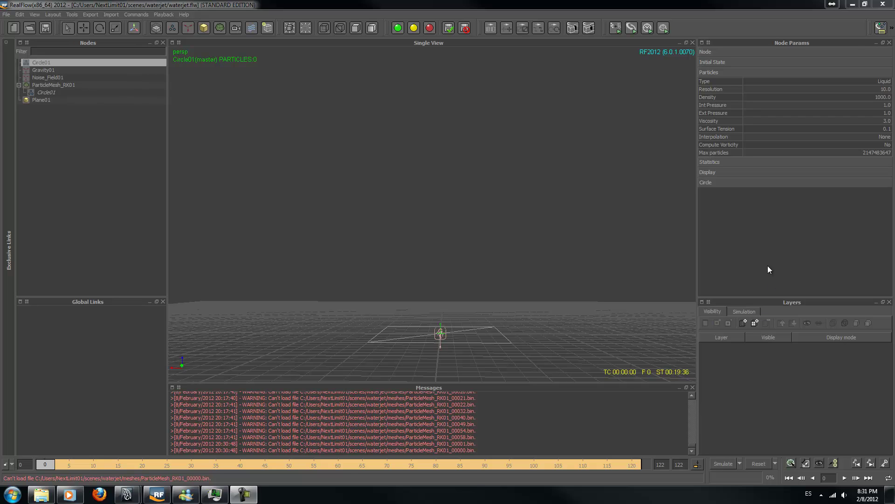
# Step: Select the Circle01 emitter, scrub the waterjet simulation to frame 115 and look at the available mesh types
pyautogui.click(161, 229)
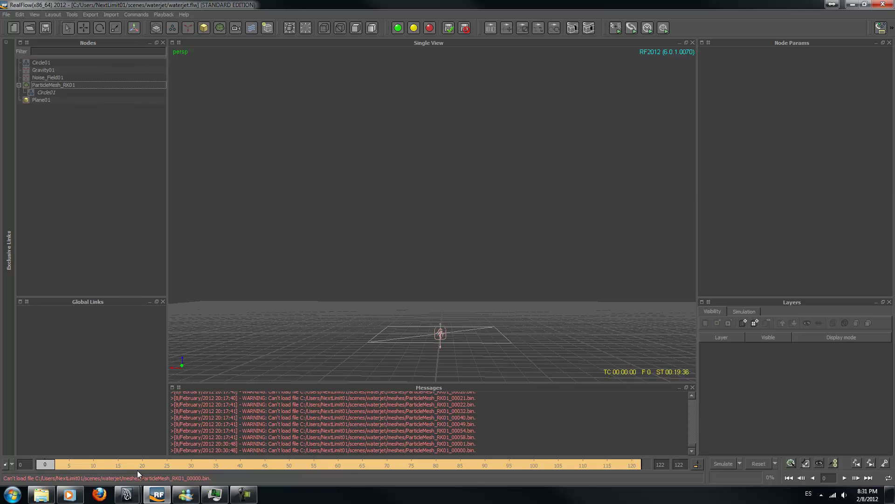
pyautogui.click(57, 63)
pyautogui.moveTo(90, 465); pyautogui.dragTo(608, 480)
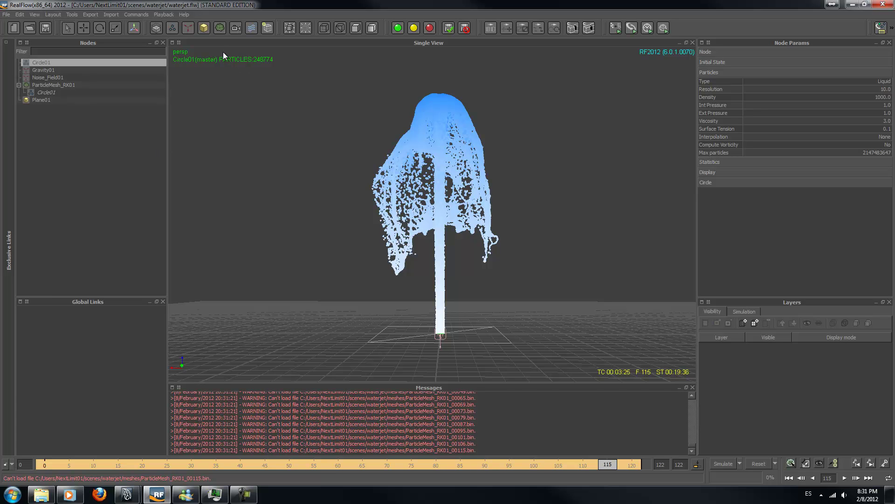
pyautogui.click(218, 28)
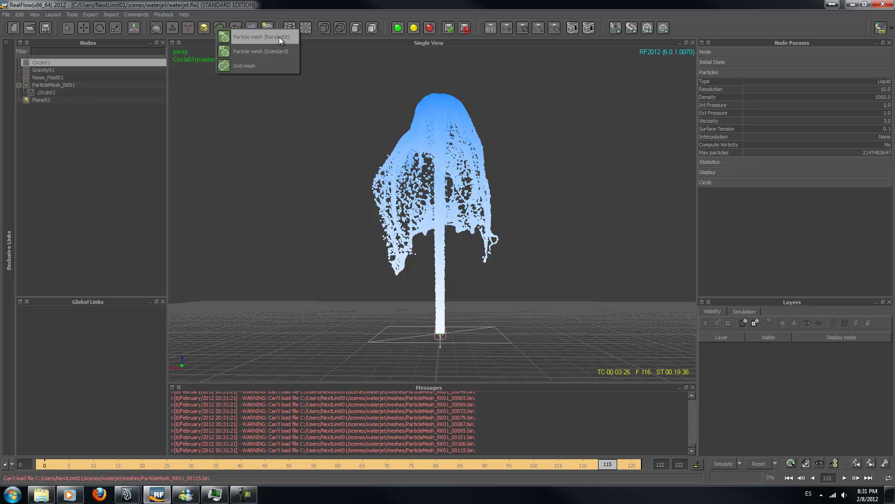
pyautogui.click(71, 112)
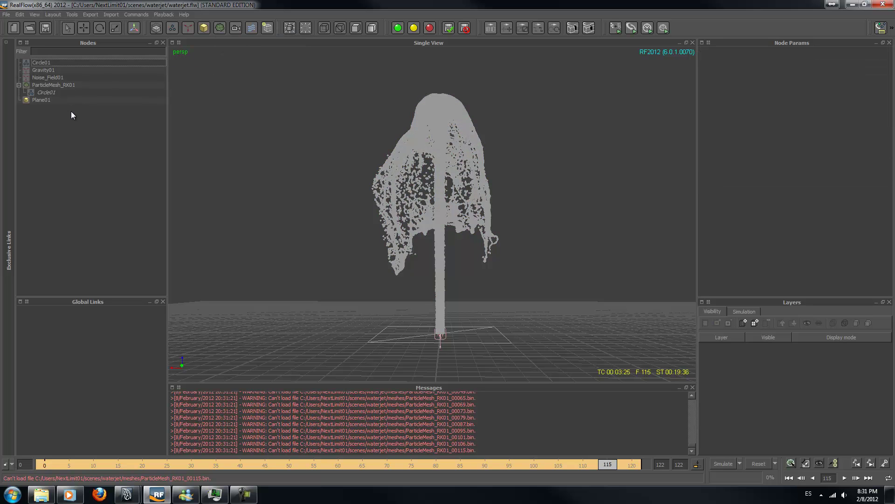
# Step: Go to frame 52 and build the ParticleMesh_RK01 mesh there
pyautogui.click(57, 85)
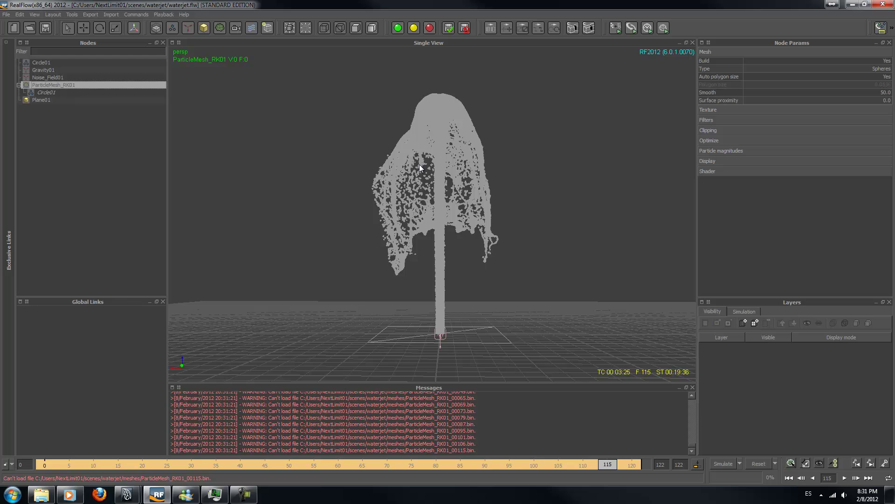
pyautogui.scroll(2, 451, 169)
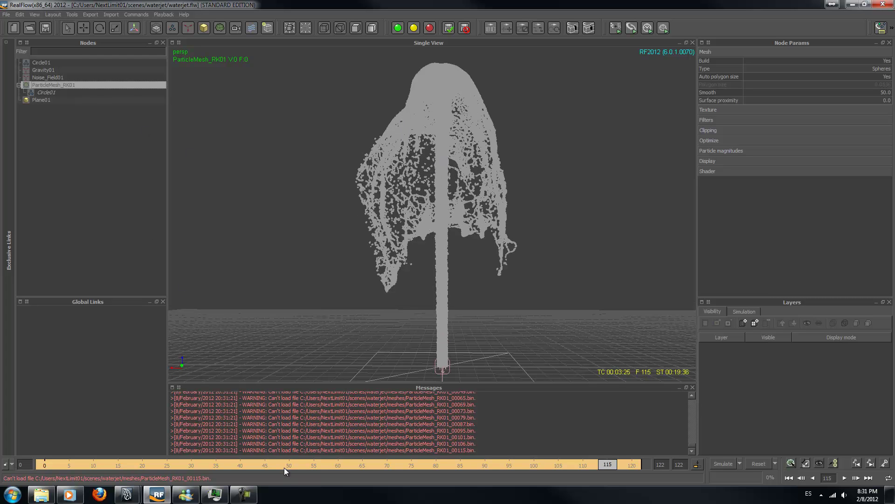
pyautogui.moveTo(286, 465); pyautogui.dragTo(264, 465)
pyautogui.click(301, 463)
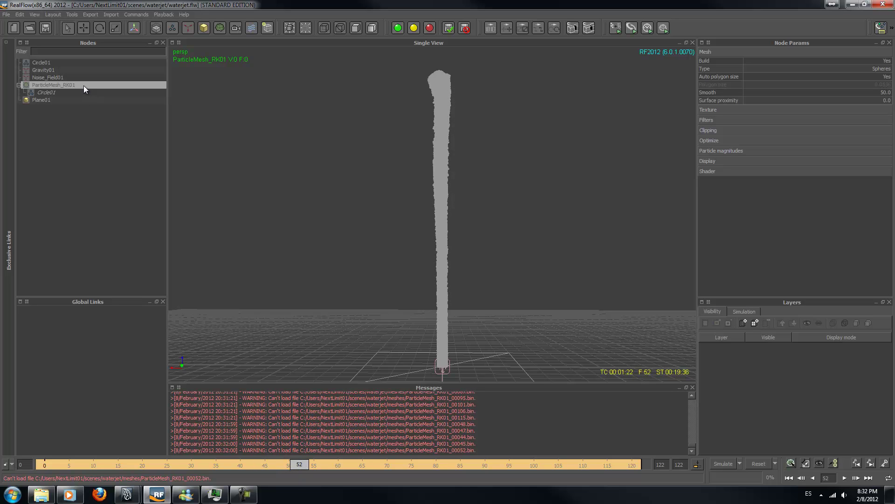
pyautogui.rightClick(84, 85)
pyautogui.click(116, 140)
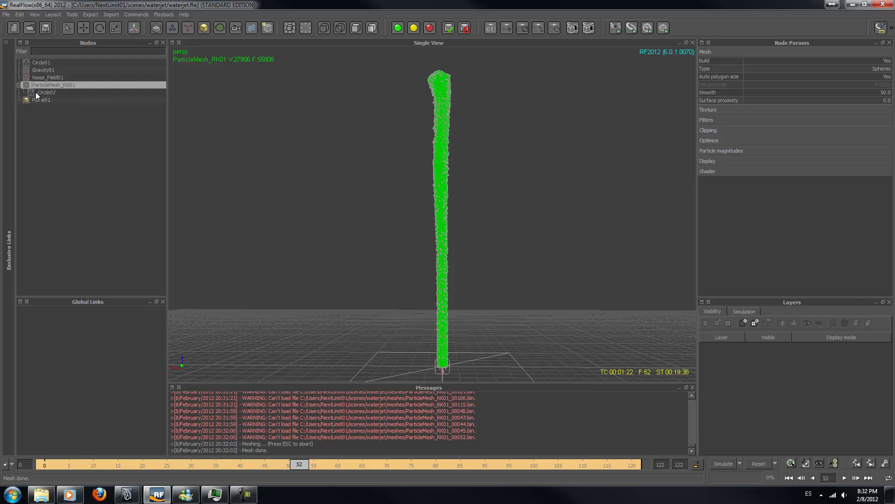
# Step: Compare the Circle01 particles with the ParticleMesh_RK01 mesh at frame 52 and view the waterjet at frame 105
pyautogui.click(50, 63)
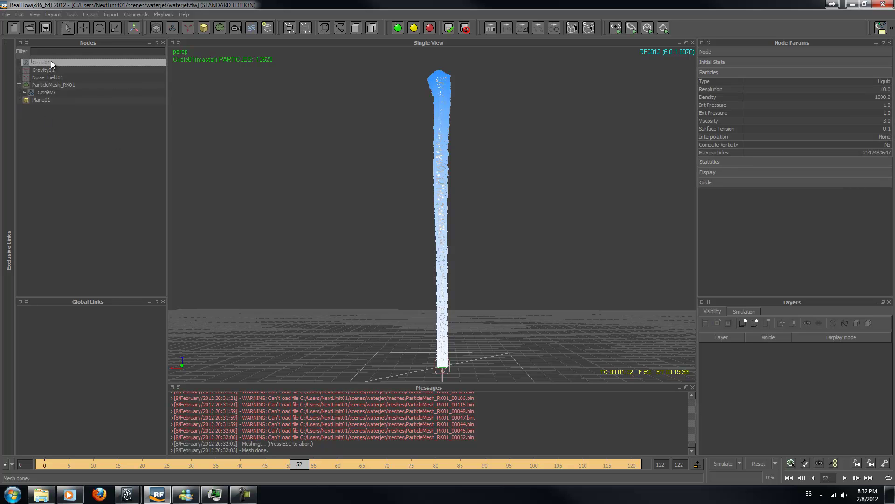
pyautogui.click(310, 30)
pyautogui.click(83, 85)
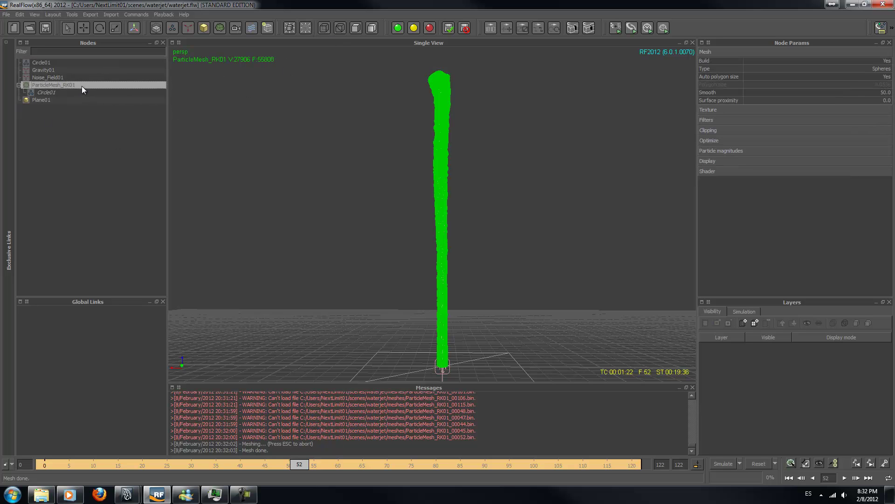
pyautogui.click(407, 192)
pyautogui.moveTo(344, 464); pyautogui.dragTo(557, 467)
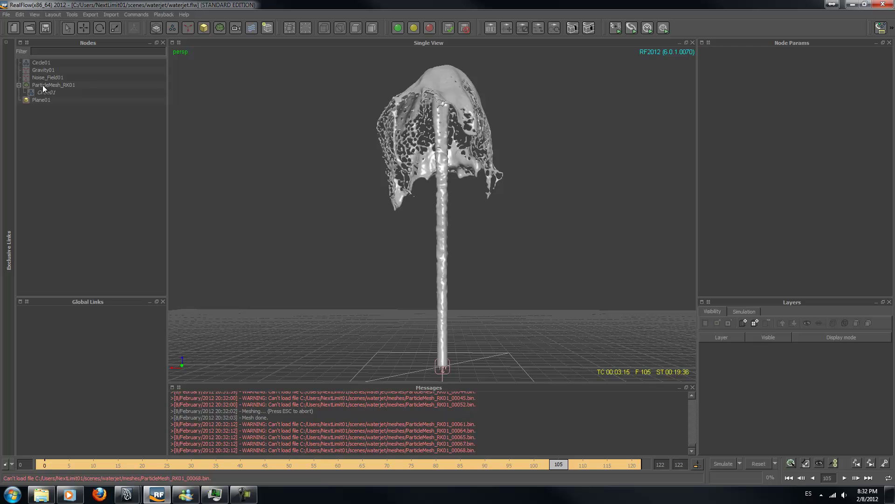
# Step: Go to frame 95, build the ParticleMesh_RK01 mesh there and deselect it to see it shaded
pyautogui.click(510, 464)
pyautogui.click(69, 84)
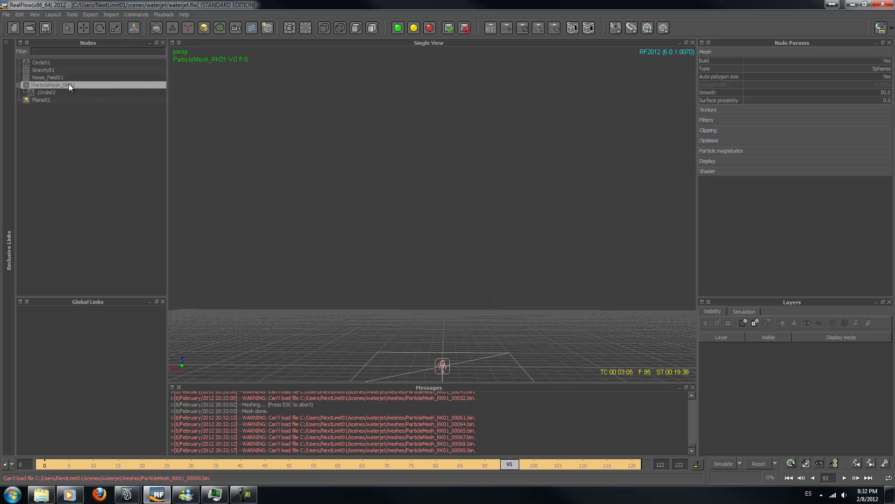
pyautogui.rightClick(68, 83)
pyautogui.click(89, 138)
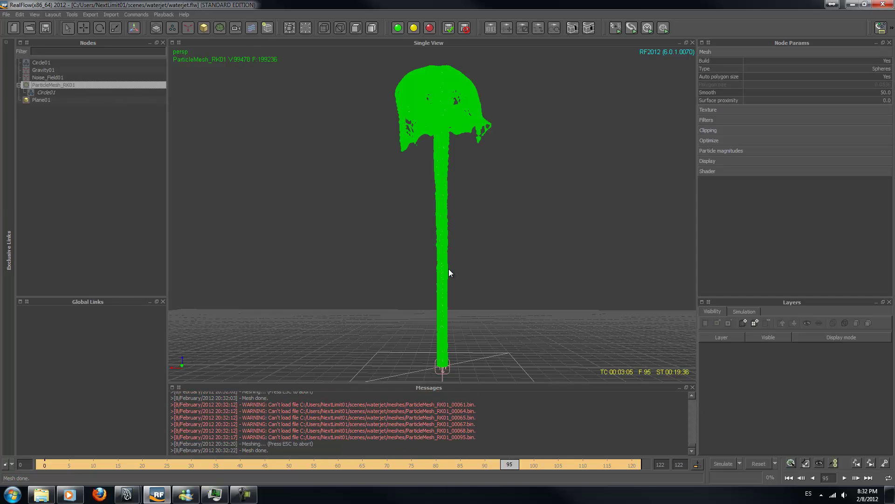
pyautogui.click(478, 254)
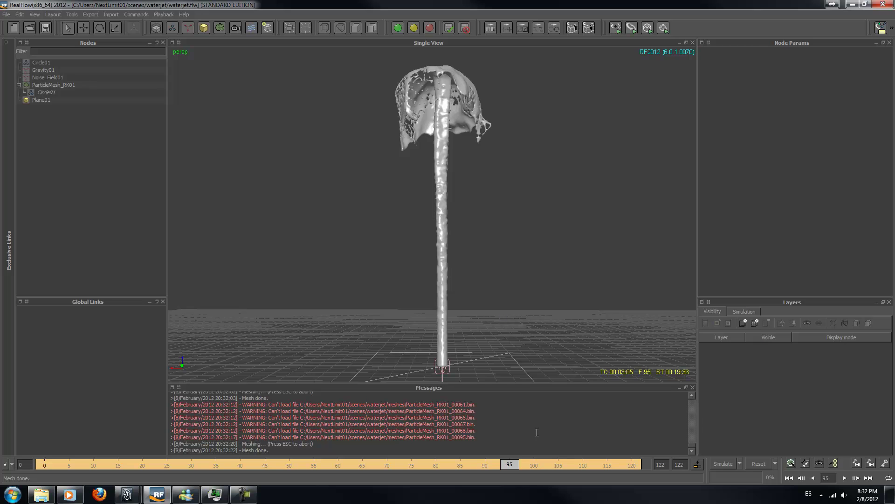
# Step: Build the ParticleMesh_RK01 mesh at frame 90 and deselect it for a shaded view
pyautogui.click(487, 460)
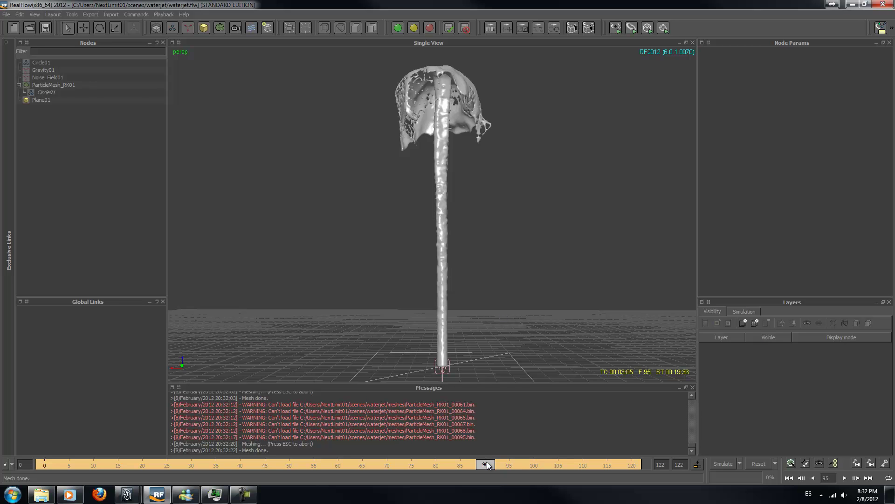
pyautogui.rightClick(66, 86)
pyautogui.click(85, 144)
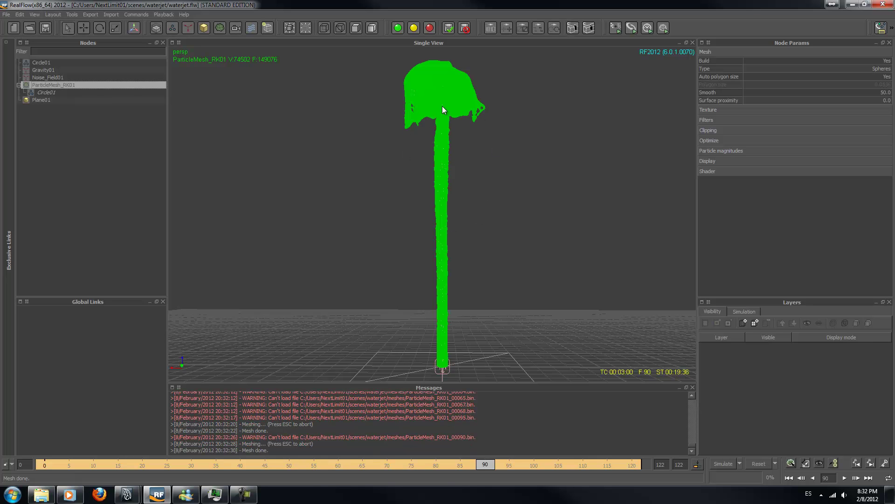
pyautogui.click(419, 153)
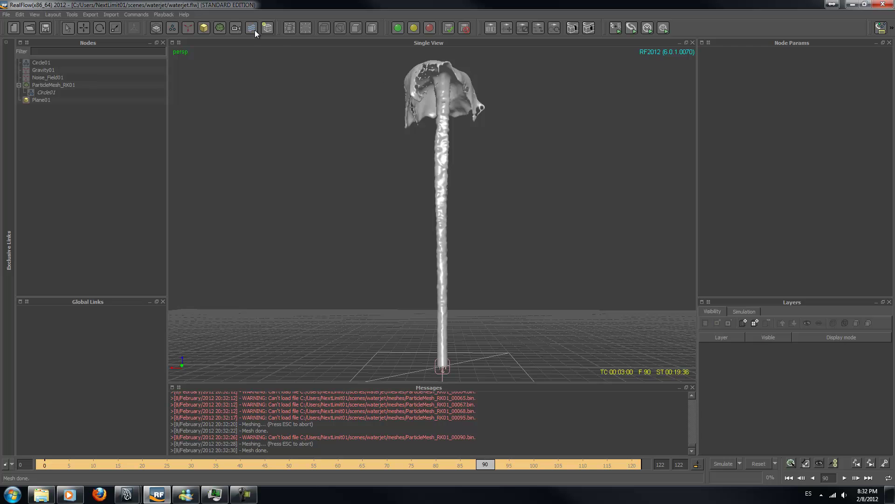
pyautogui.click(219, 28)
# Step: Go to frame 117, build the ParticleMesh_RK01 mesh there and view the shaded splash at frame 113
pyautogui.click(618, 465)
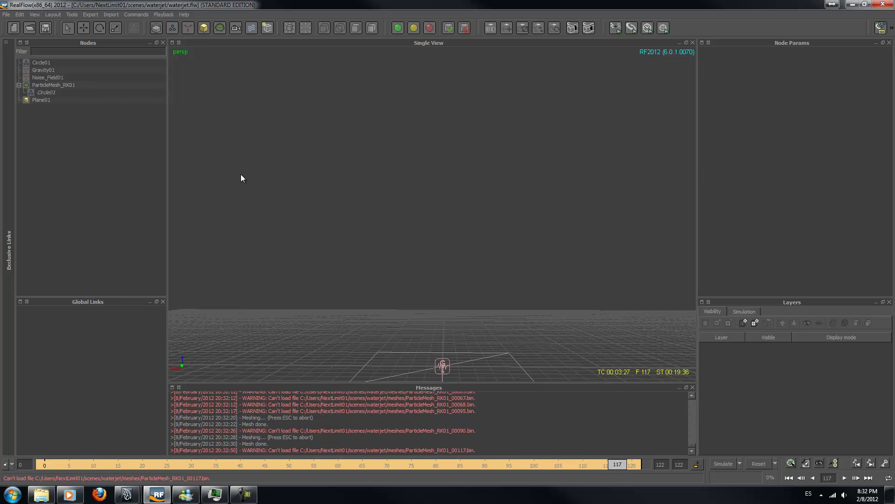
pyautogui.rightClick(87, 86)
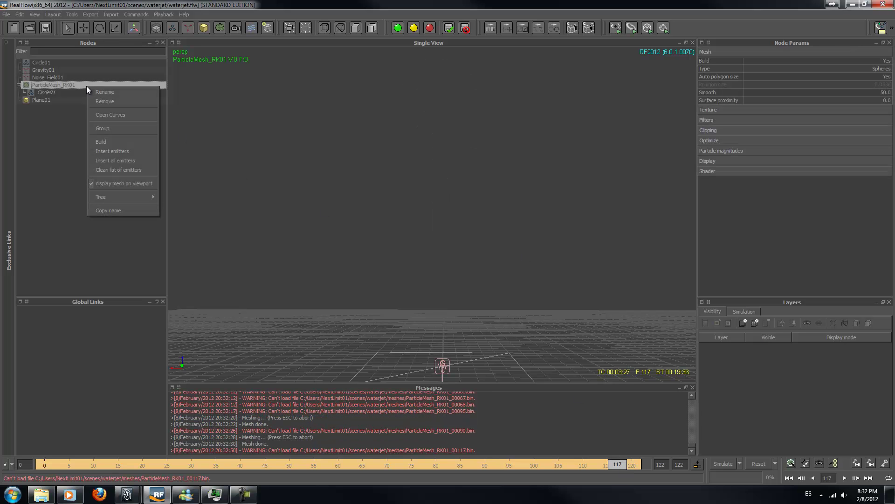
pyautogui.click(110, 144)
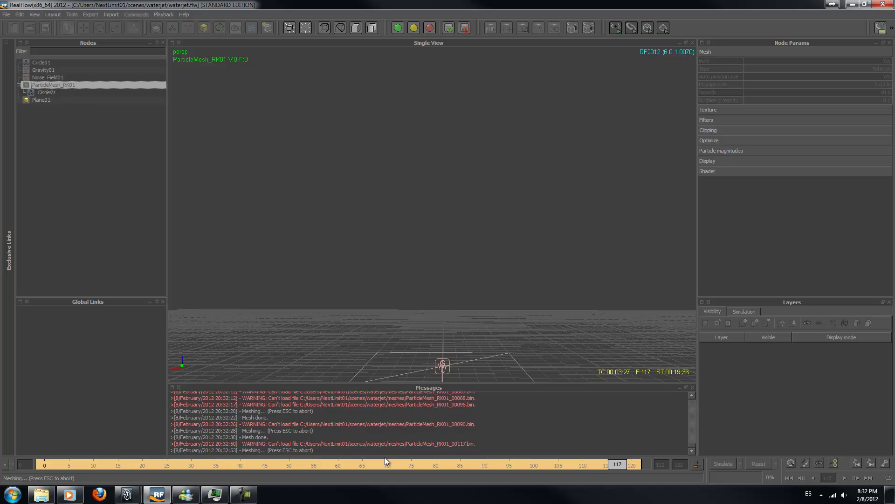
pyautogui.click(587, 466)
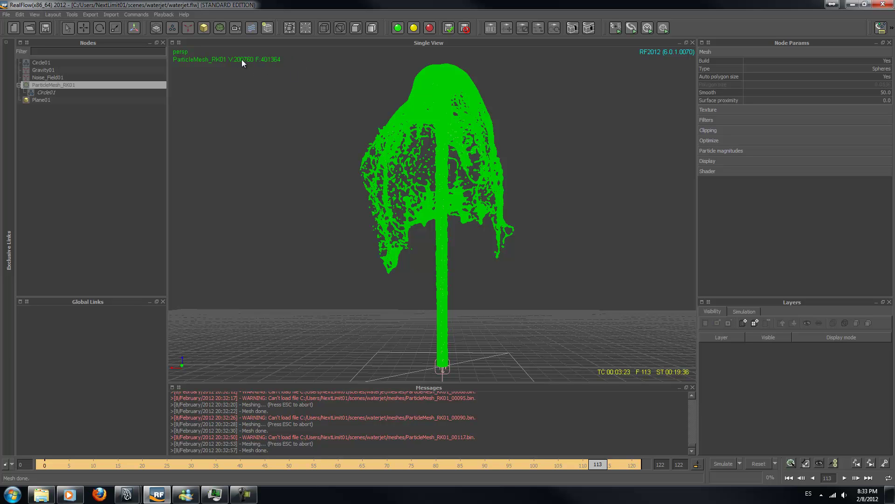
pyautogui.click(580, 280)
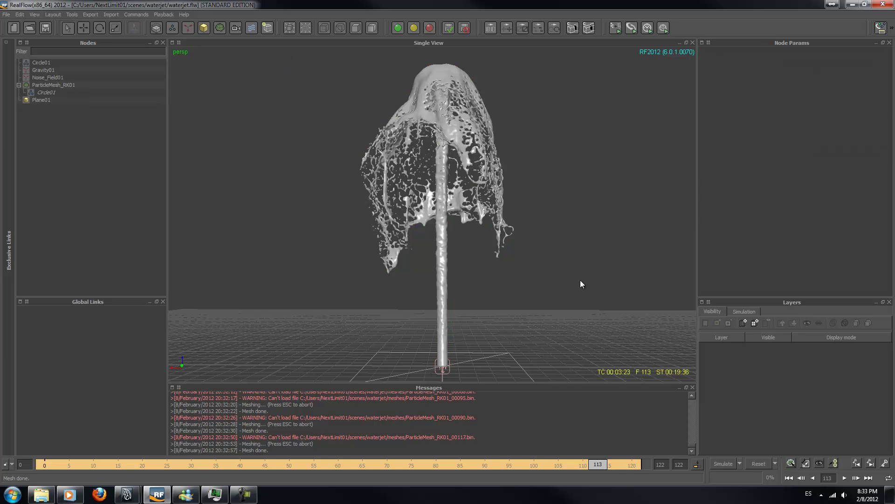
# Step: Scrub back from frame 117 to frame 97, build the ParticleMesh_RK01 mesh there and deselect it
pyautogui.click(622, 465)
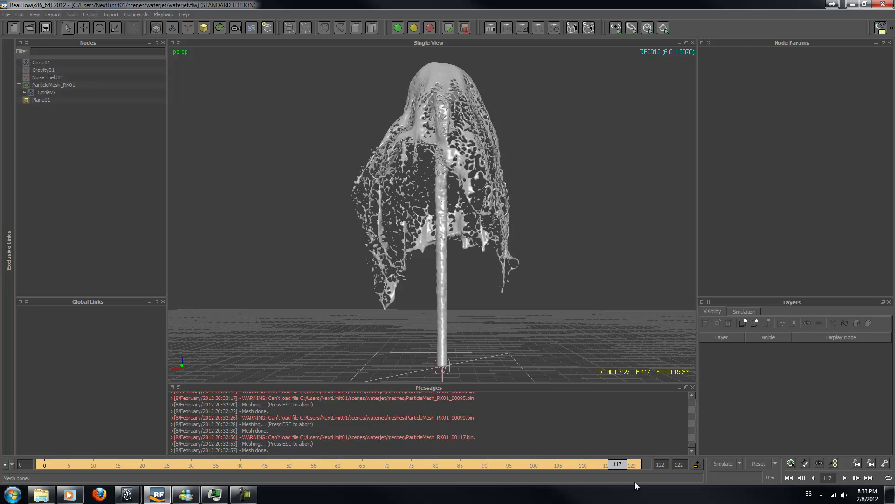
pyautogui.click(576, 467)
pyautogui.click(519, 465)
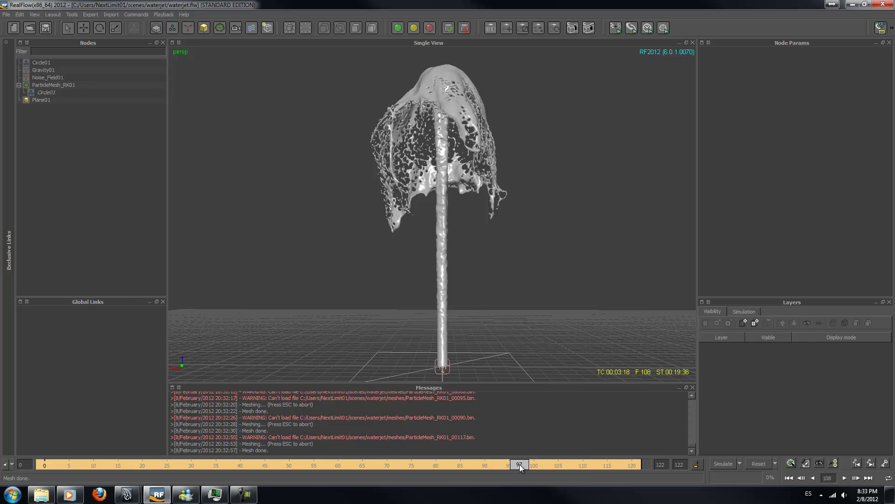
pyautogui.rightClick(70, 88)
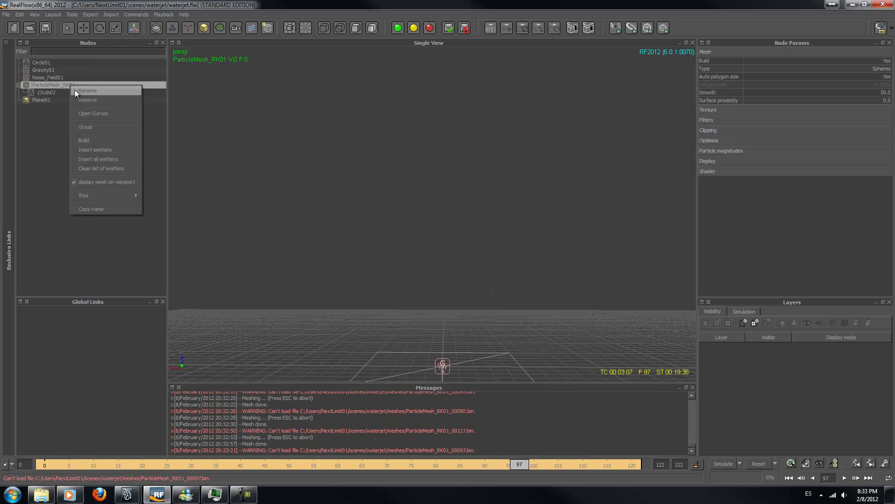
pyautogui.click(91, 139)
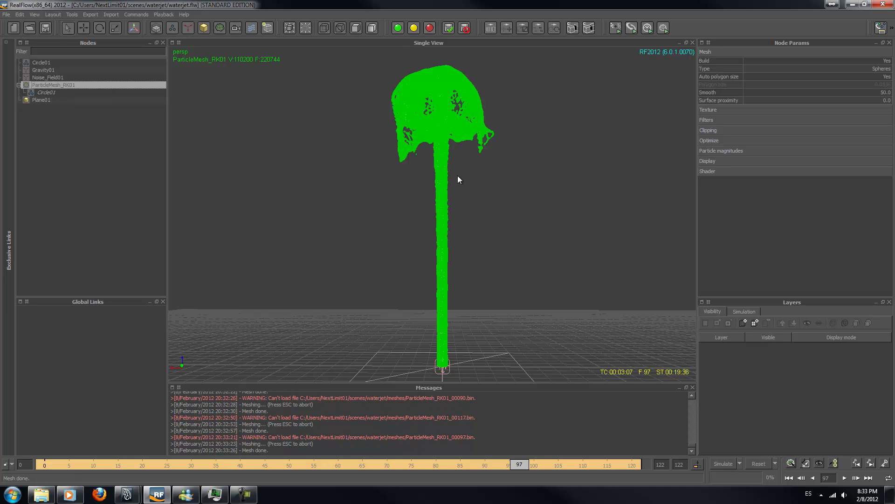
pyautogui.click(394, 182)
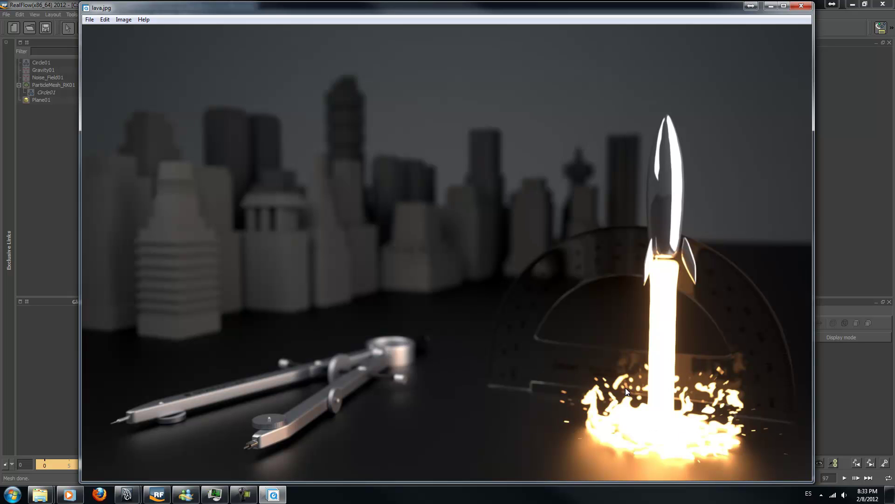
# Step: Close the lava.jpg reference image and view the waterjet splash mesh at frame 112
pyautogui.click(805, 7)
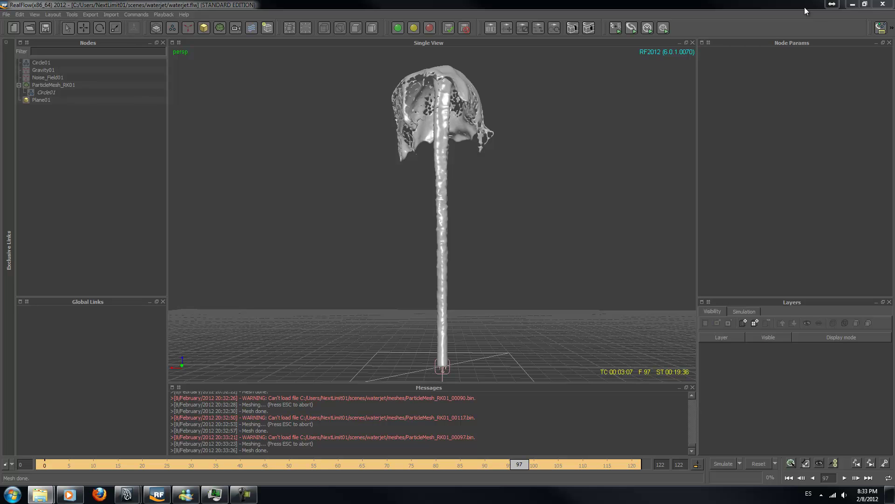
pyautogui.moveTo(573, 464); pyautogui.dragTo(590, 466)
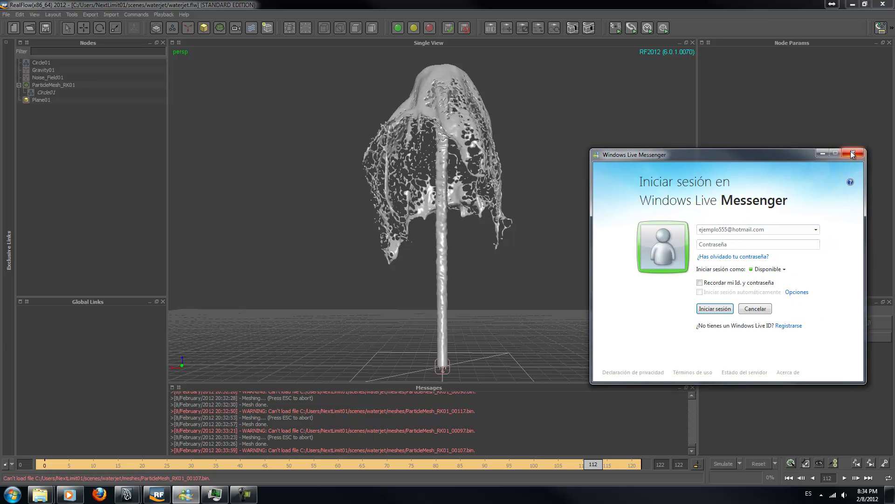
# Step: Close the Windows Live Messenger sign-in window, put RealFlow away and switch to the Maya scene first_approach.mb
pyautogui.click(851, 154)
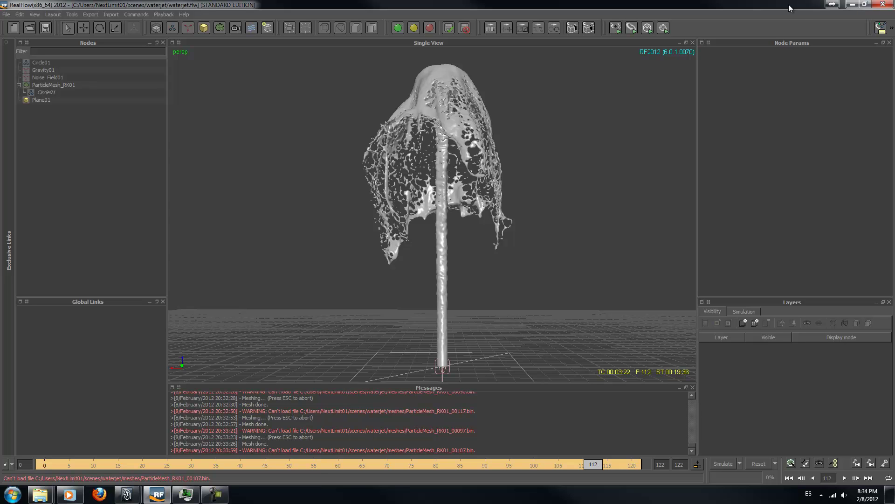
pyautogui.click(865, 4)
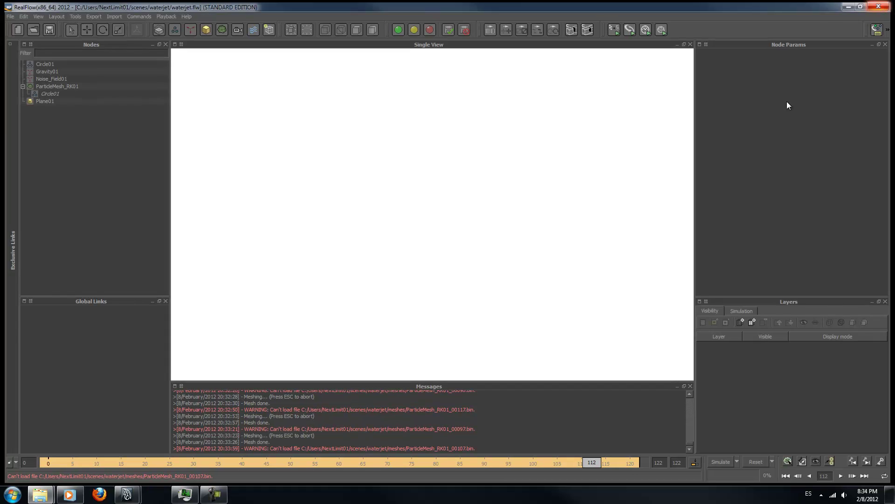
pyautogui.moveTo(131, 495)
pyautogui.click(156, 452)
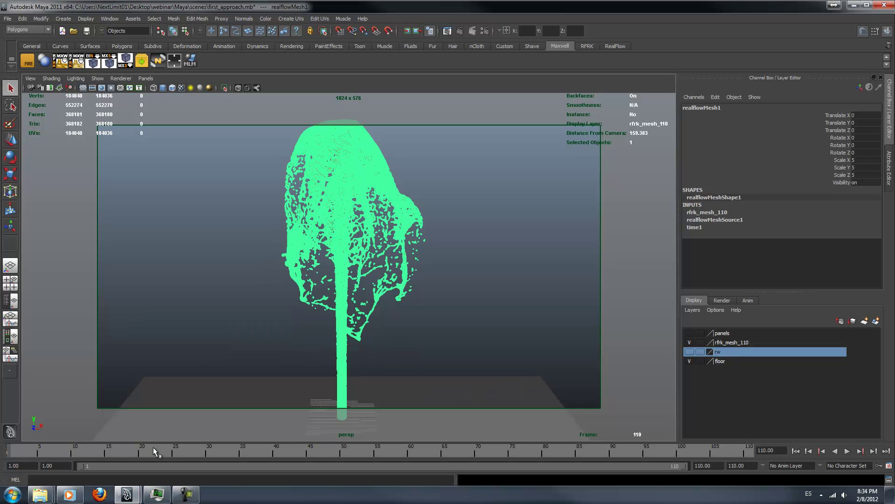
# Step: Inspect the imported realflowMesh1 splash mesh and locate the RealFlow tool for importing a BIN mesh
pyautogui.click(555, 216)
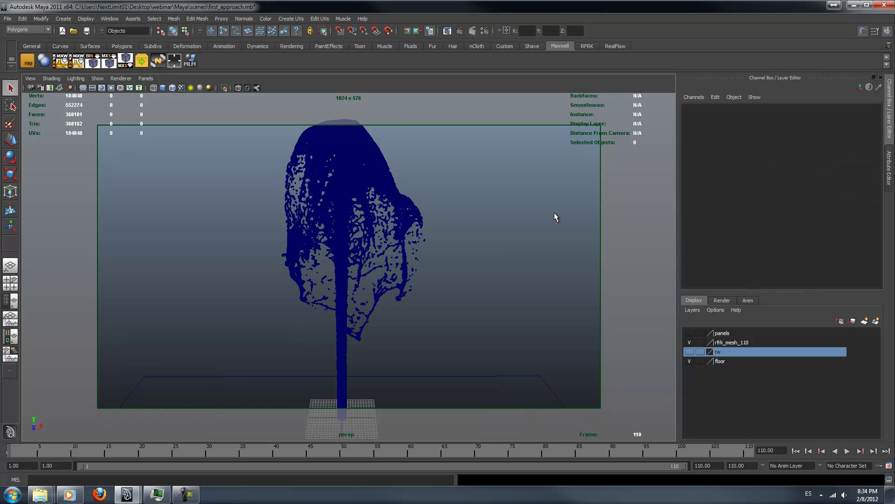
pyautogui.click(312, 216)
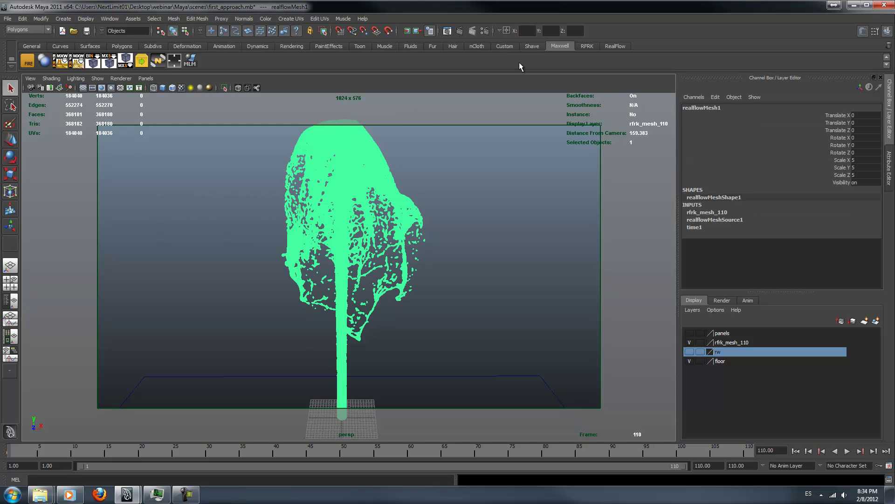
pyautogui.click(616, 46)
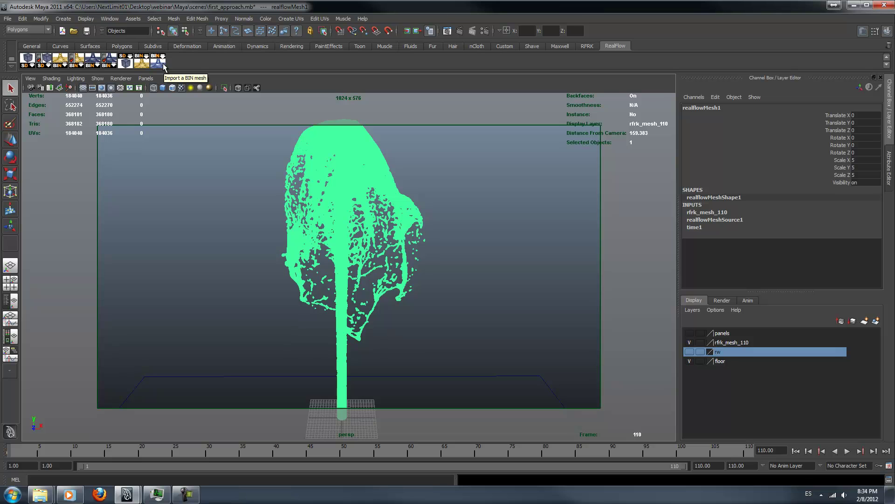
pyautogui.click(568, 254)
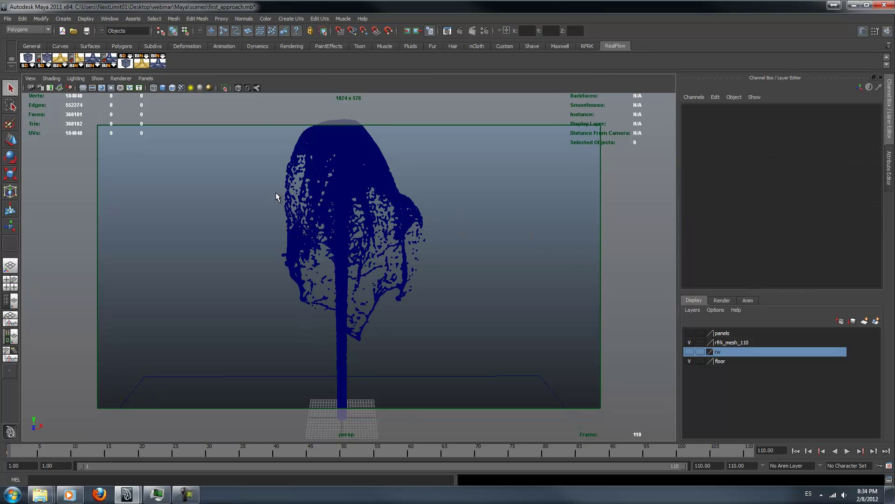
# Step: Select the realflowMesh1 splash mesh and assign a new Maxwell layered material to it
pyautogui.click(286, 198)
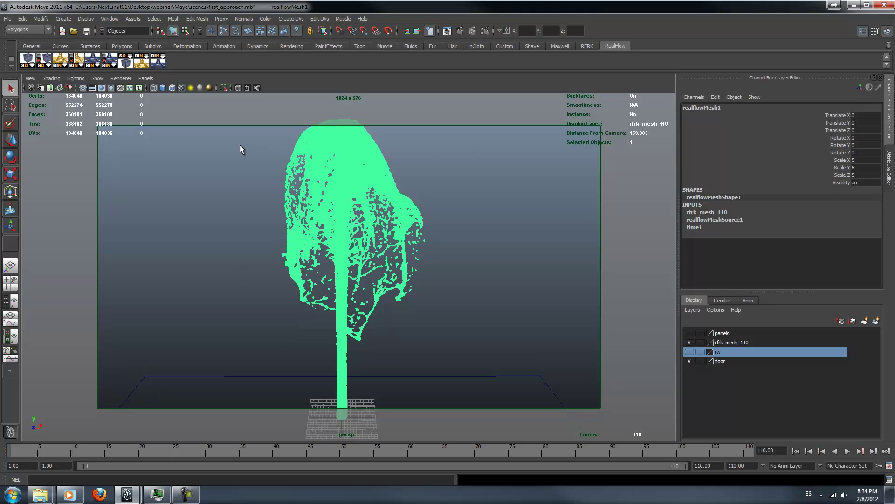
pyautogui.click(561, 46)
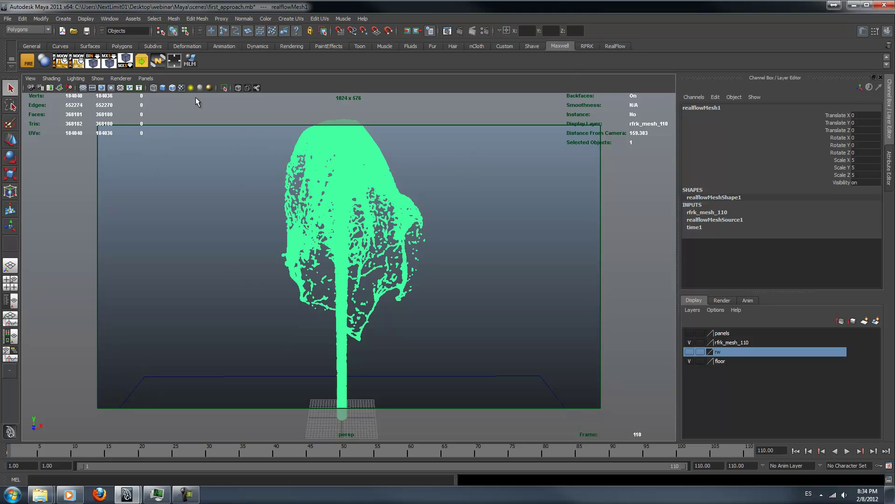
pyautogui.click(191, 62)
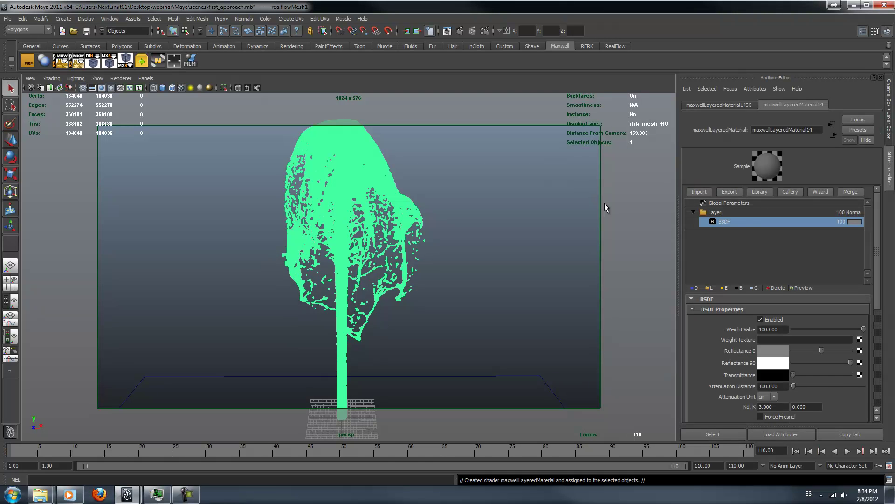
# Step: Use the material wizard to rebuild maxwellLayeredMaterial14 from the Metal preset, with type Aluminum and 25% roughness
pyautogui.click(817, 191)
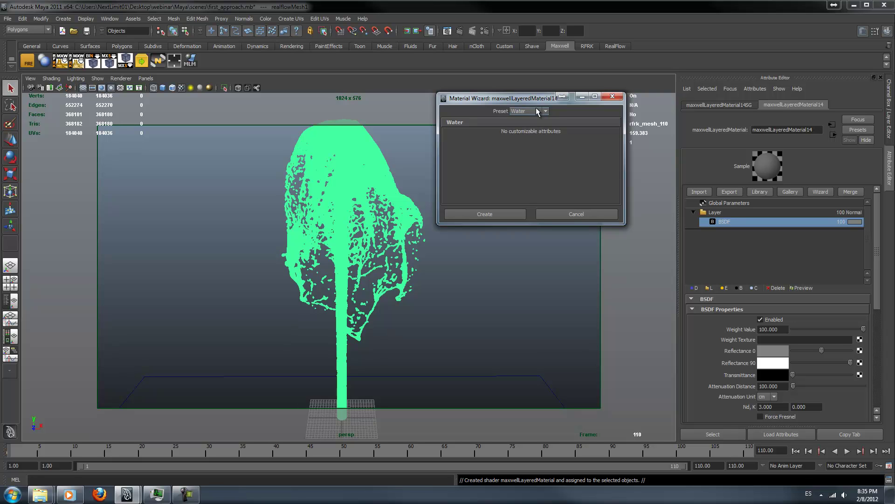
pyautogui.moveTo(528, 99); pyautogui.dragTo(525, 109)
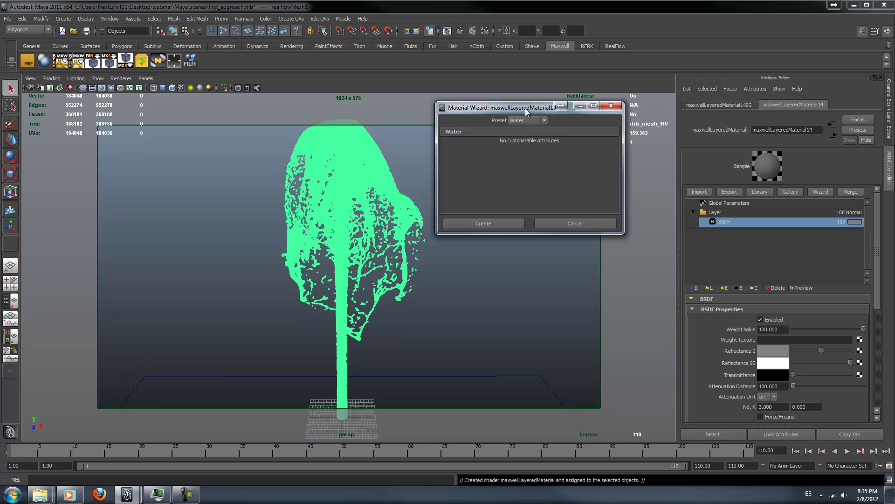
pyautogui.click(527, 118)
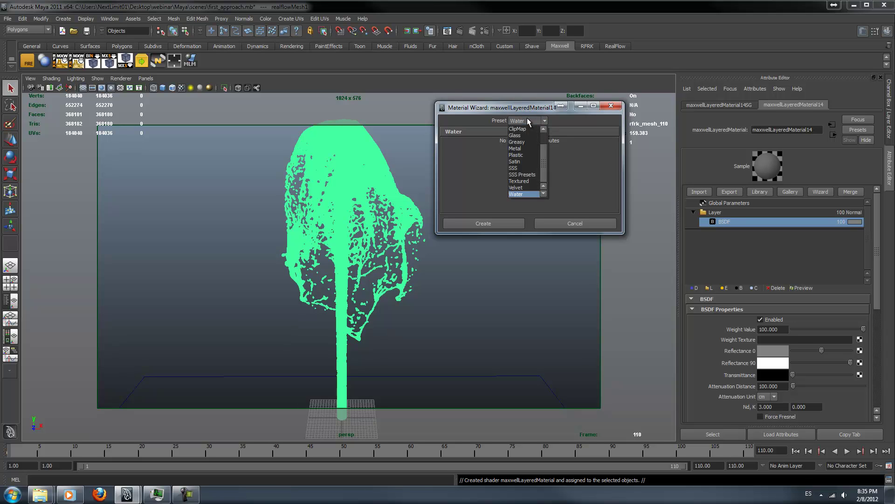
pyautogui.moveTo(545, 155); pyautogui.dragTo(547, 144)
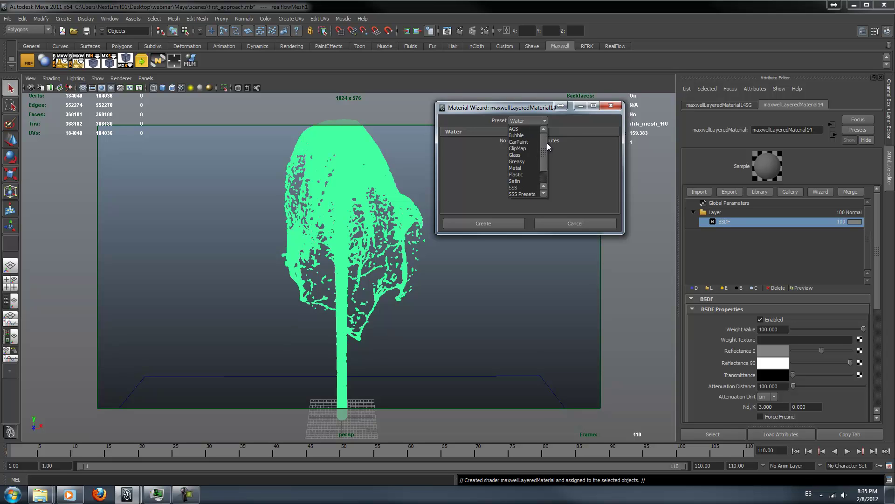
pyautogui.moveTo(544, 136); pyautogui.dragTo(542, 146)
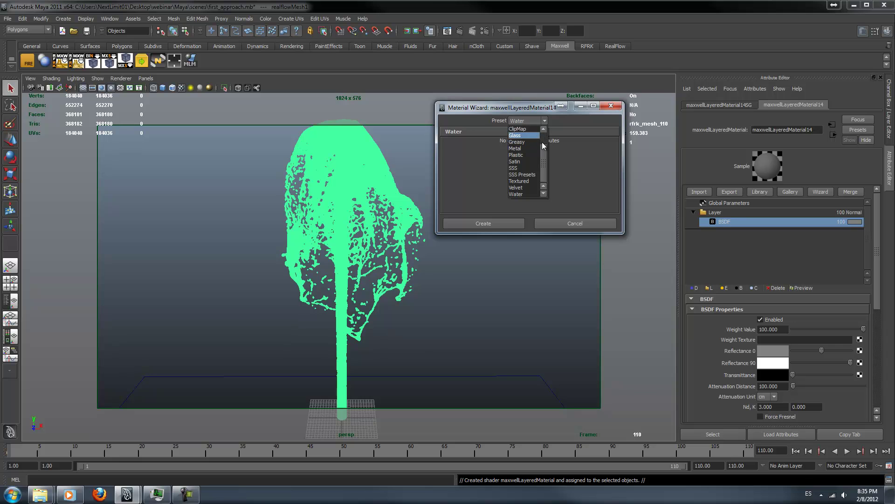
pyautogui.moveTo(544, 154); pyautogui.dragTo(544, 152)
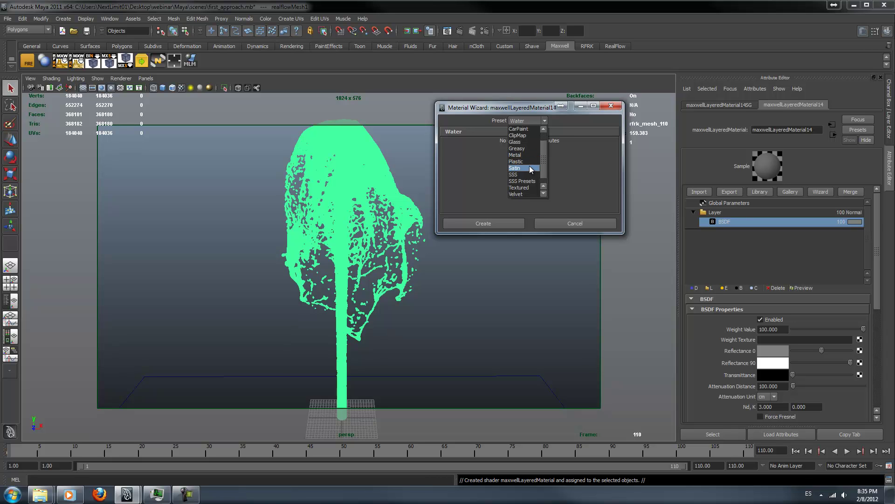
pyautogui.click(530, 155)
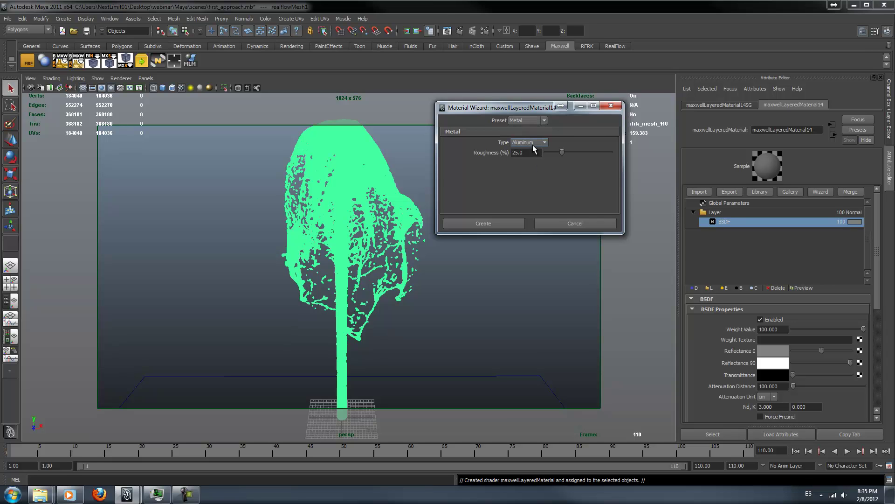
pyautogui.click(481, 224)
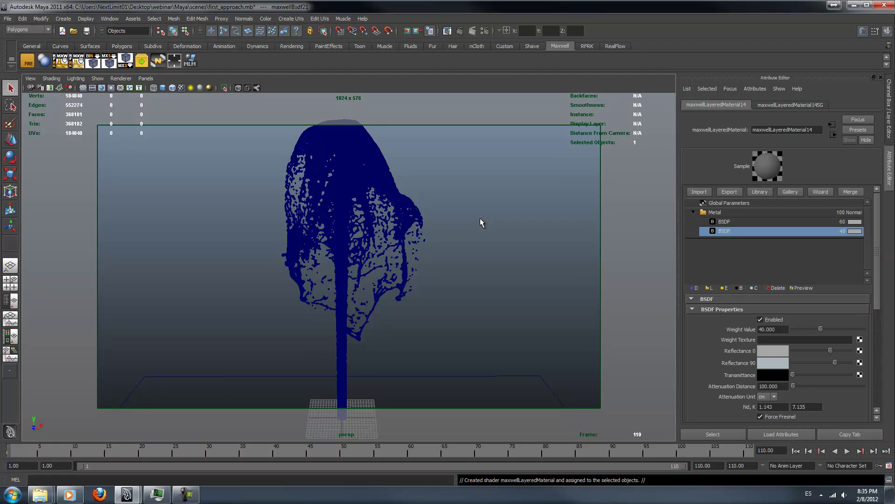
# Step: Render the current frame of the splash mesh with Maxwell Render, then close the render windows
pyautogui.click(460, 33)
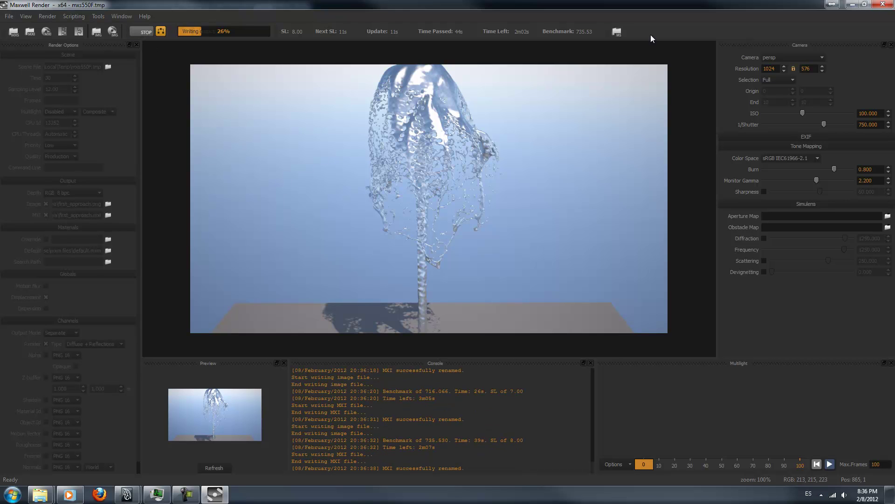
pyautogui.click(883, 5)
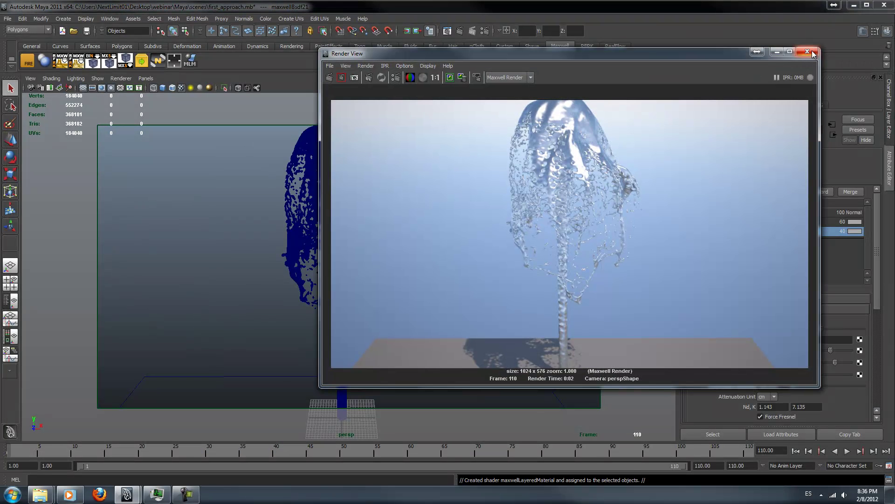
pyautogui.click(813, 54)
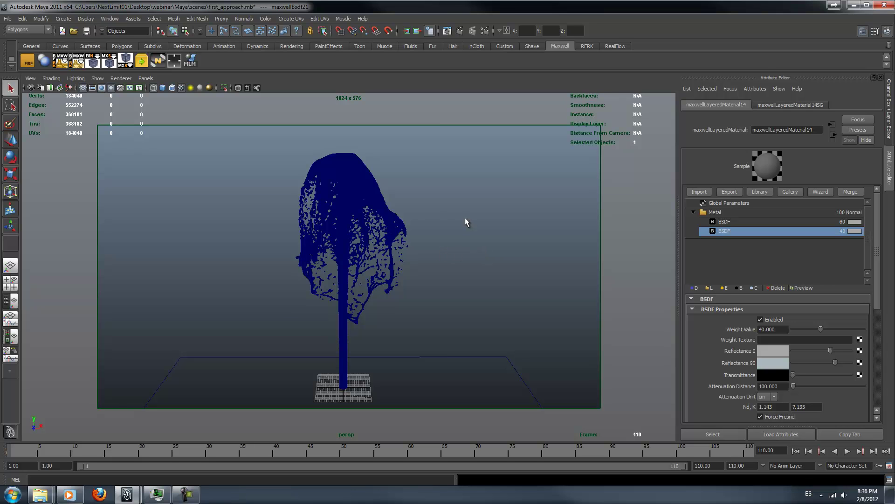
# Step: Reselect the splash mesh, bring up its maxwellLayeredMaterial14, and browse the material wizard's SSS Presets without creating a material
pyautogui.click(379, 238)
pyautogui.click(881, 106)
pyautogui.click(882, 106)
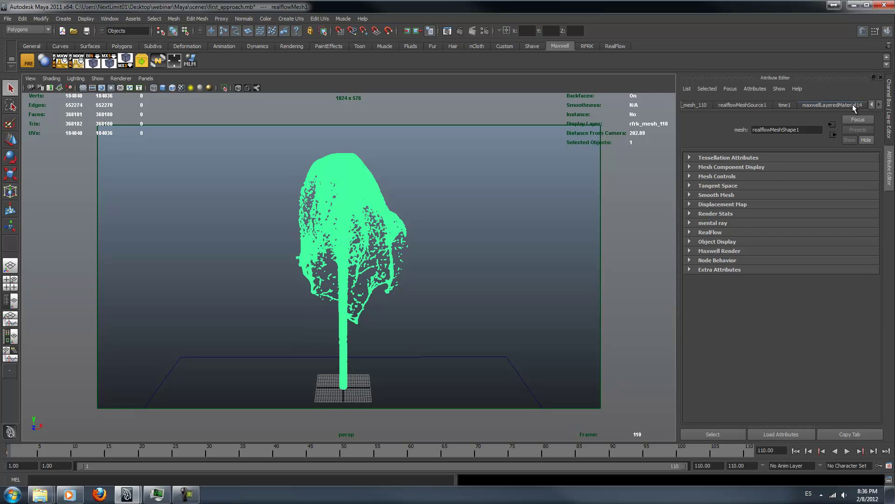
pyautogui.click(846, 107)
pyautogui.click(821, 192)
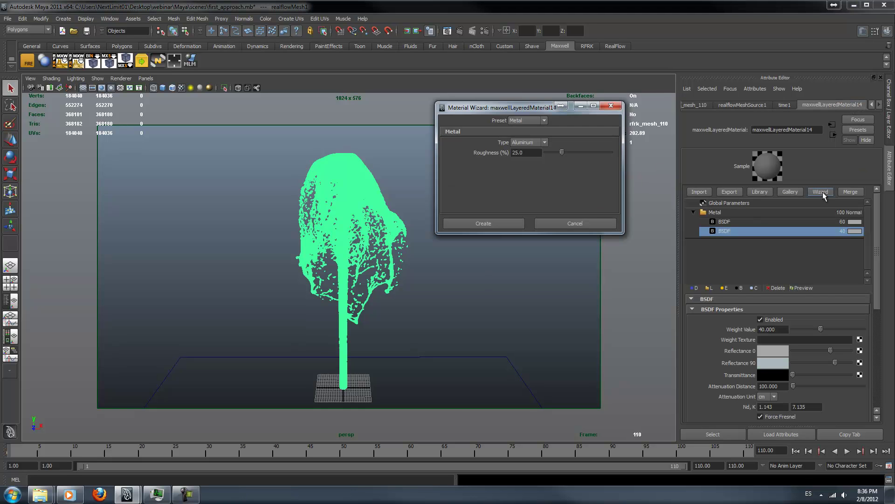
pyautogui.click(536, 120)
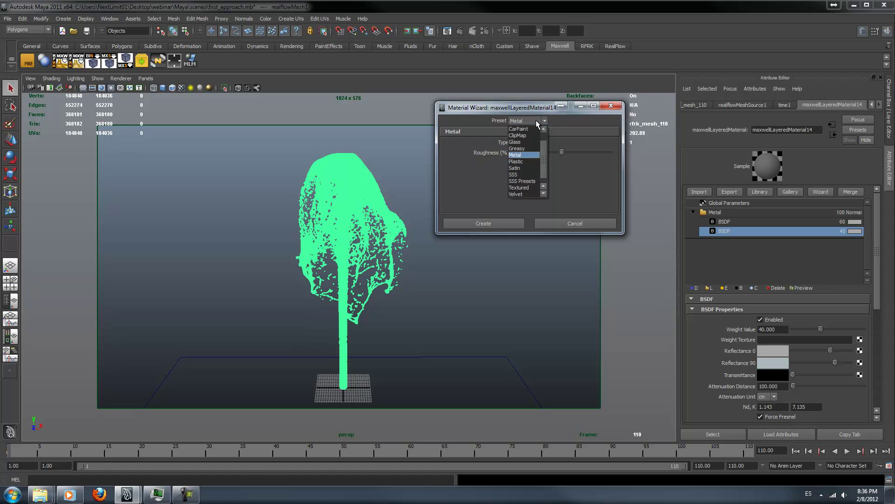
pyautogui.click(526, 175)
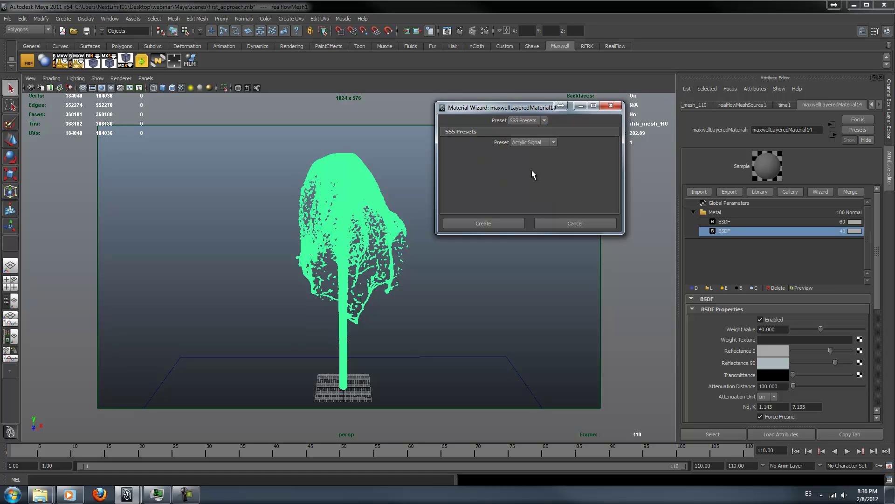
pyautogui.click(543, 143)
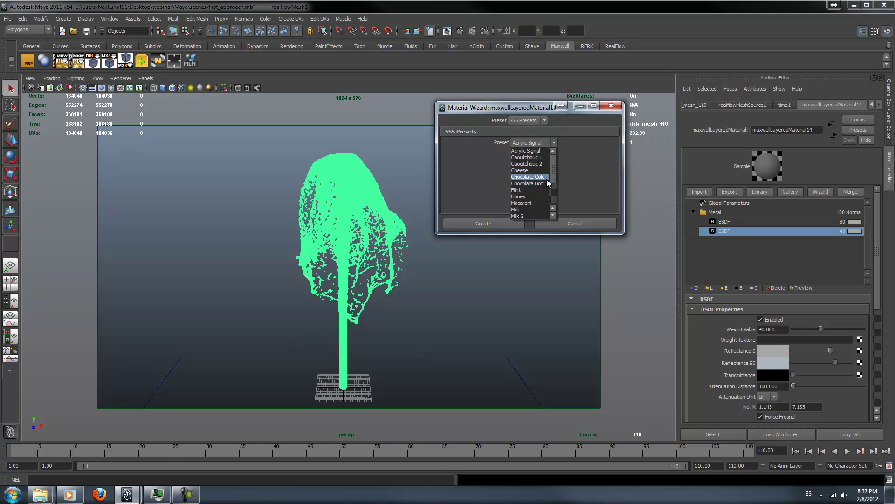
pyautogui.scroll(-1, 554, 172)
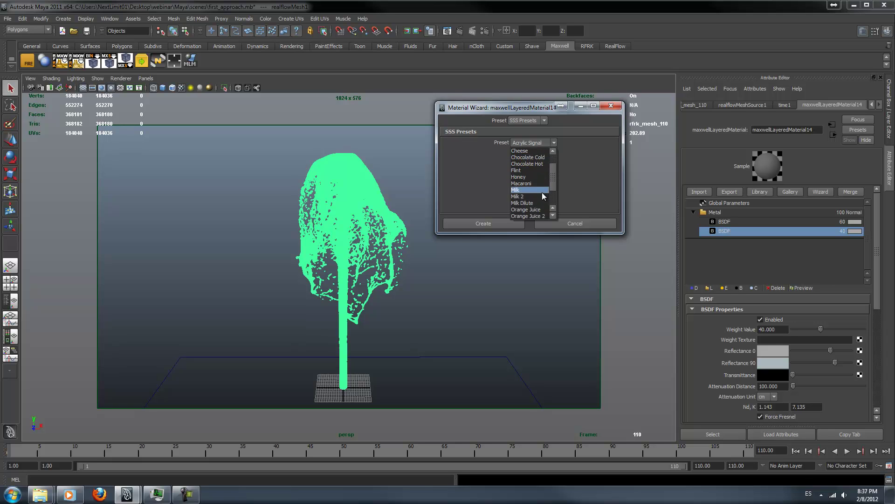
pyautogui.scroll(-1, 555, 198)
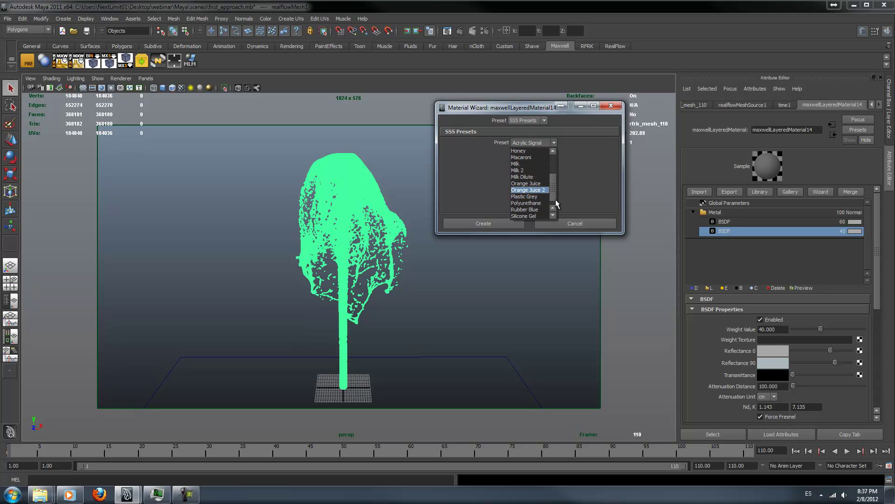
pyautogui.click(586, 210)
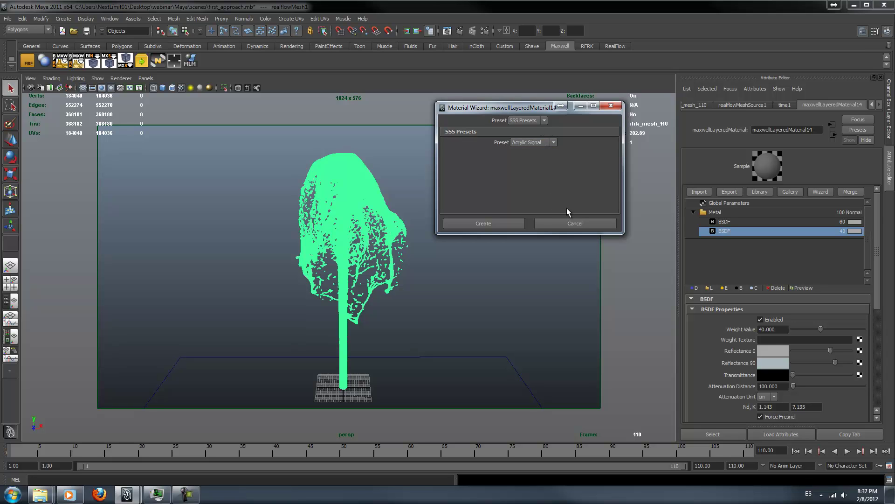
pyautogui.click(573, 224)
# Step: Look over the local Maxwell material library, then search the online material gallery for "gold"
pyautogui.click(754, 191)
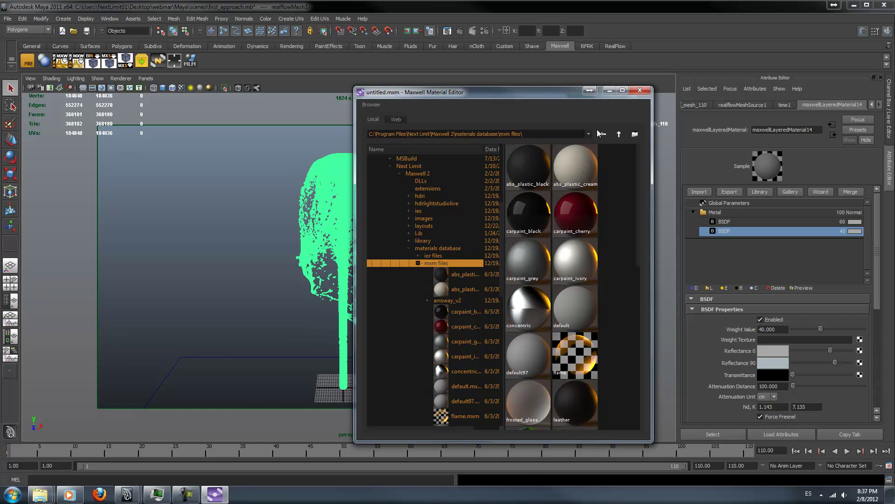
pyautogui.click(640, 92)
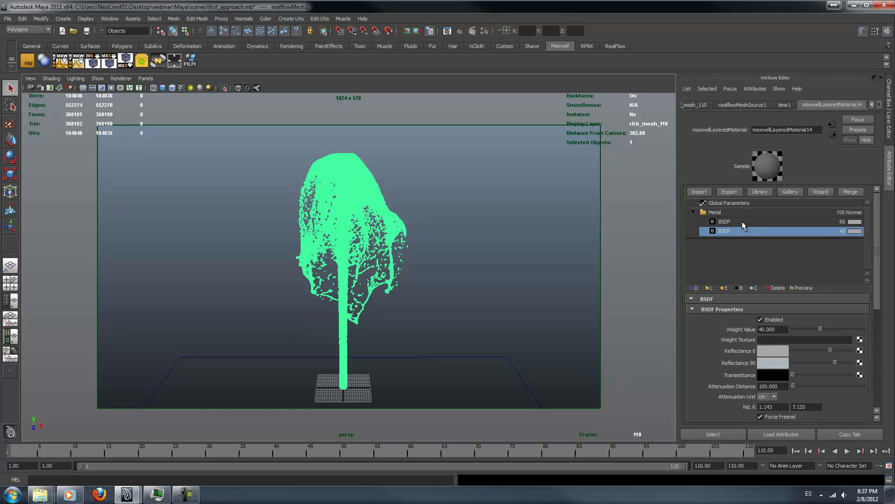
pyautogui.click(783, 191)
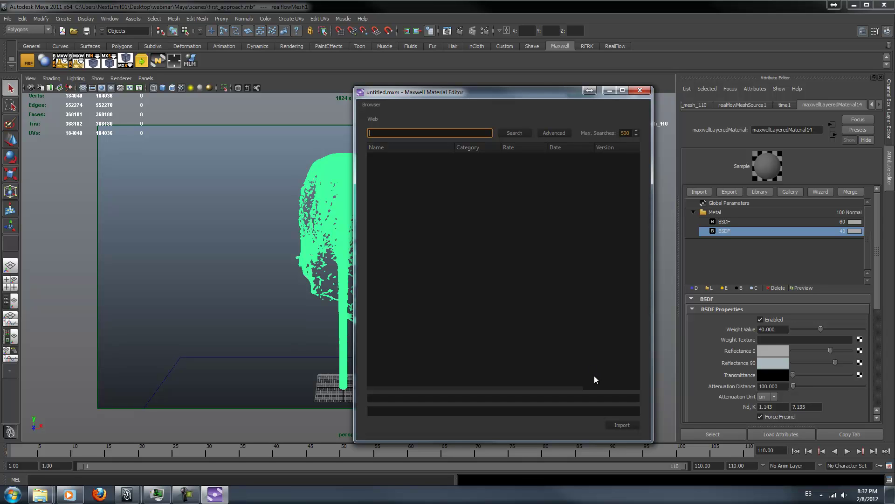
pyautogui.write('old')
pyautogui.press('Return')
pyautogui.click(519, 133)
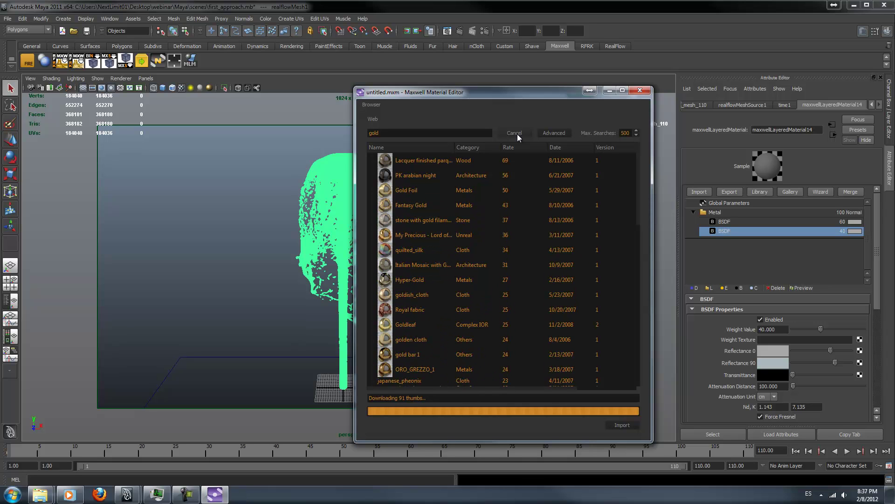
# Step: Preview gallery materials from the gold search, including Hyper-Gold, Gold Foil and PK arabian night
pyautogui.click(426, 272)
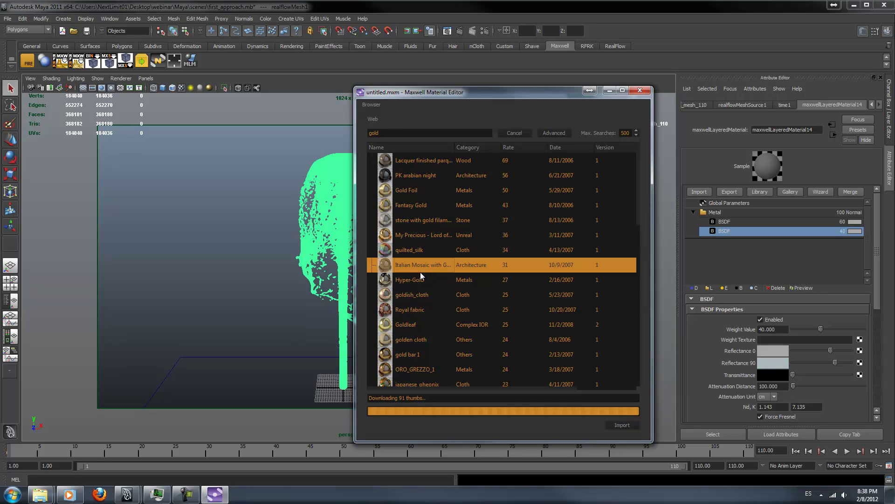
pyautogui.click(420, 280)
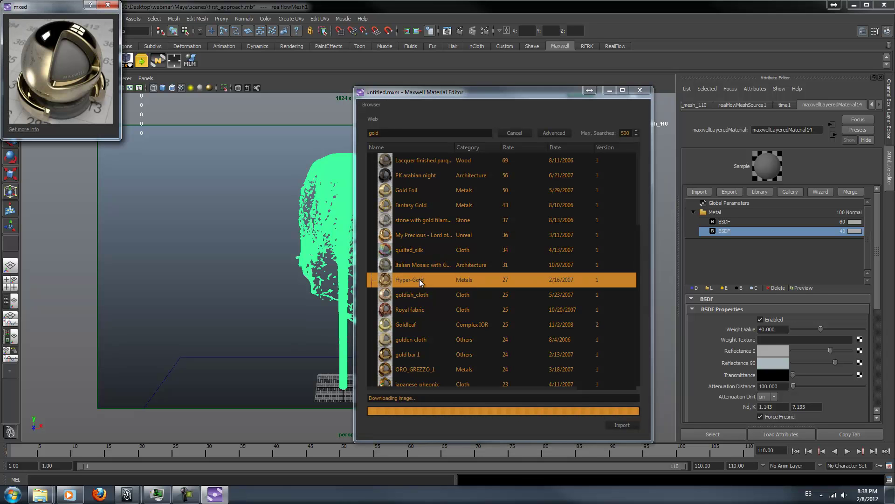
pyautogui.click(108, 5)
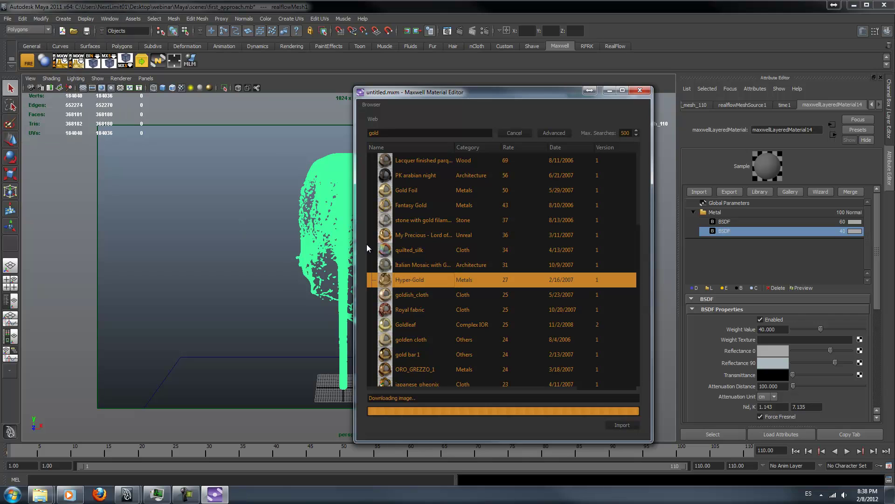
pyautogui.click(404, 203)
pyautogui.click(408, 191)
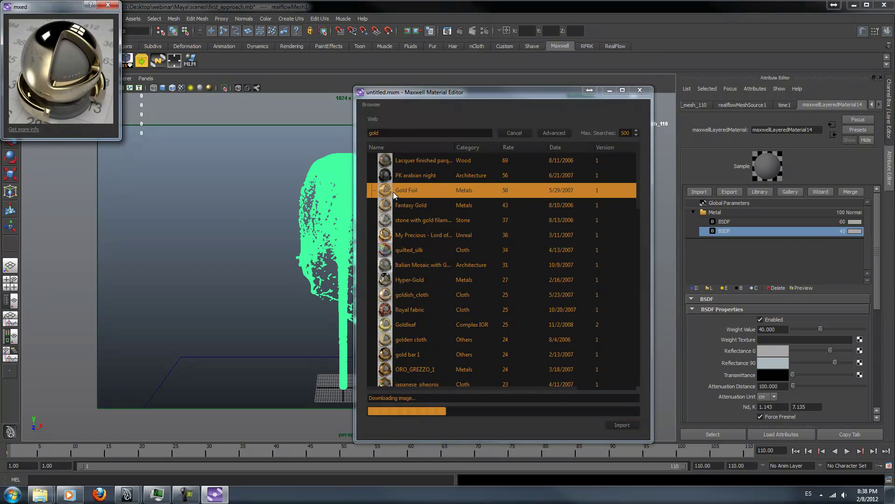
pyautogui.click(108, 7)
pyautogui.click(429, 178)
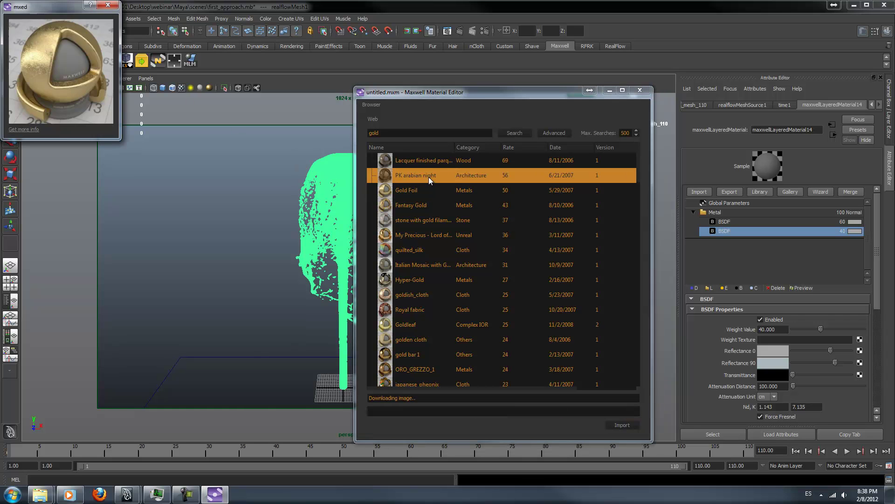
pyautogui.click(108, 7)
# Step: Preview more gold gallery materials, including ORO_GREZZO_1, goldish_cloth and My Precious, closing each preview window
pyautogui.click(421, 369)
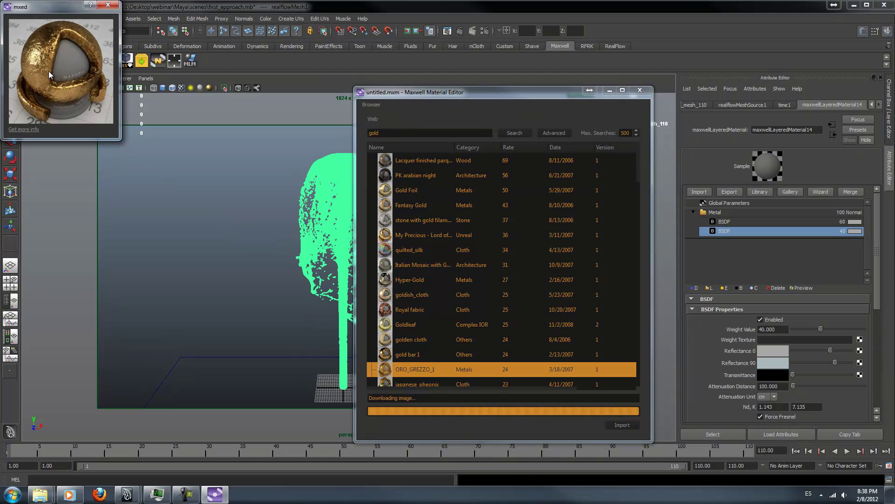
pyautogui.click(108, 5)
pyautogui.click(398, 279)
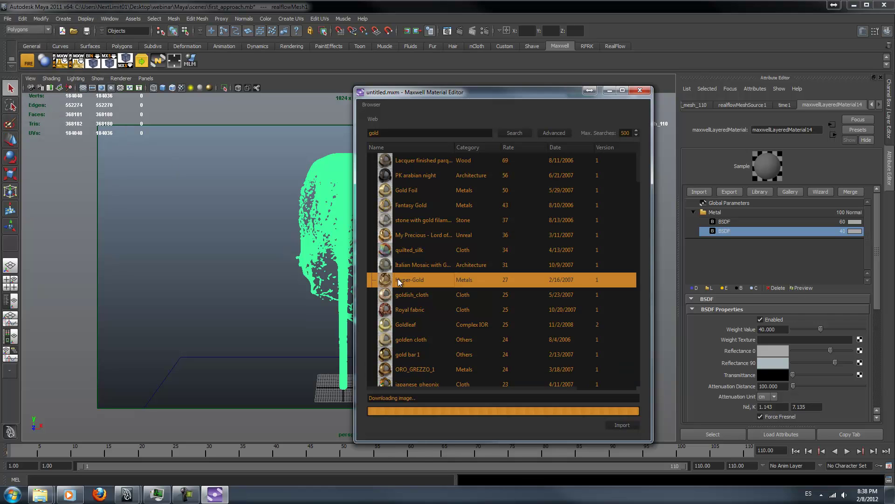
pyautogui.click(403, 295)
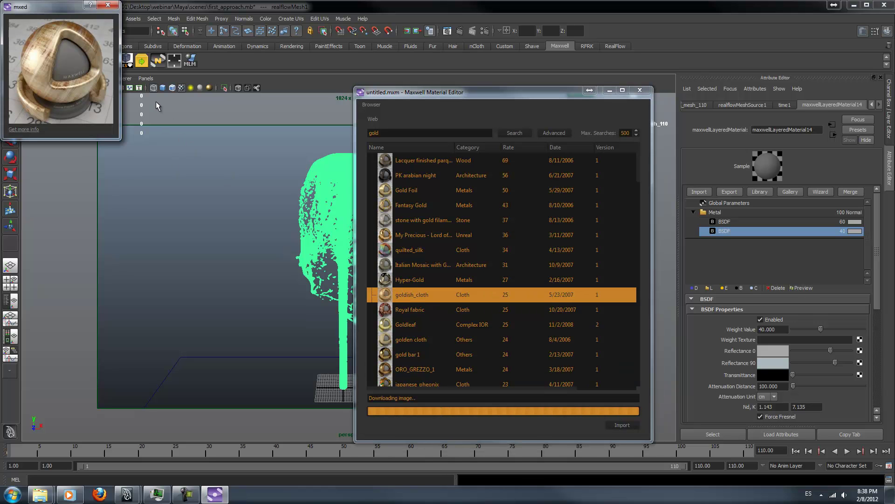
pyautogui.click(108, 5)
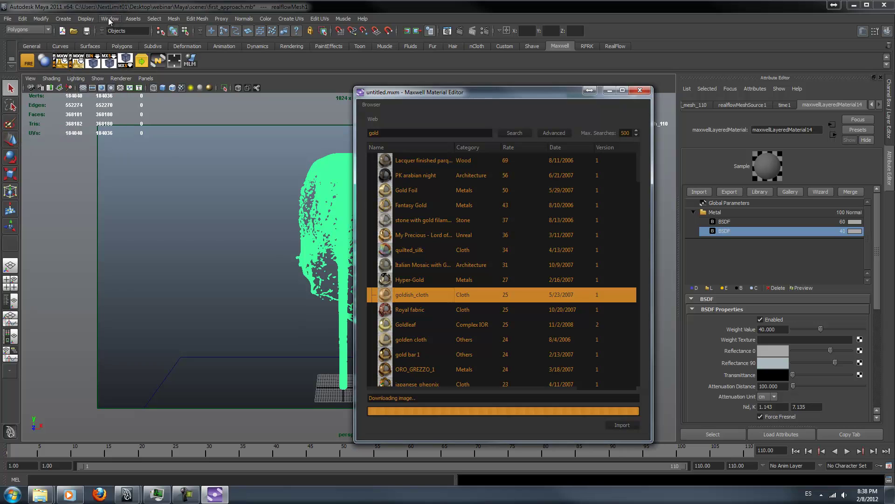
pyautogui.click(409, 235)
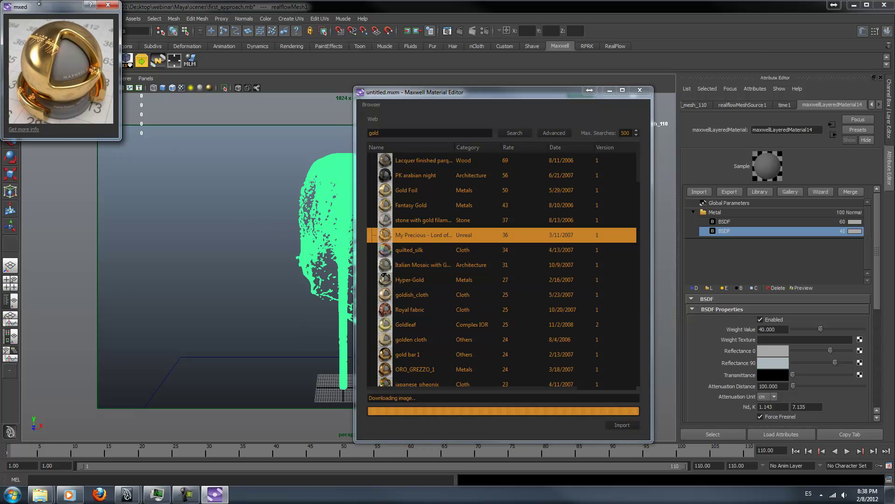
pyautogui.click(109, 5)
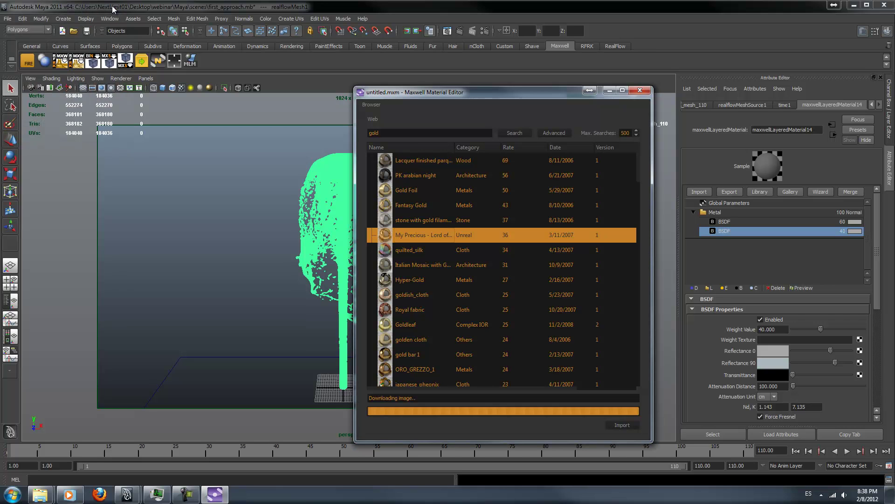
# Step: Look further through the gold search list, preview the Gold glazed Designer material, and close the gallery browser without importing
pyautogui.click(394, 328)
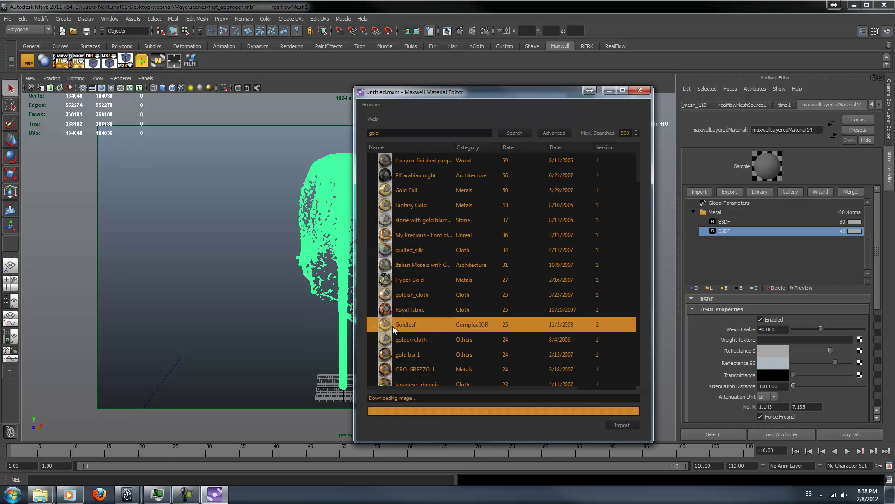
pyautogui.click(399, 357)
pyautogui.click(405, 368)
pyautogui.scroll(-1, 408, 366)
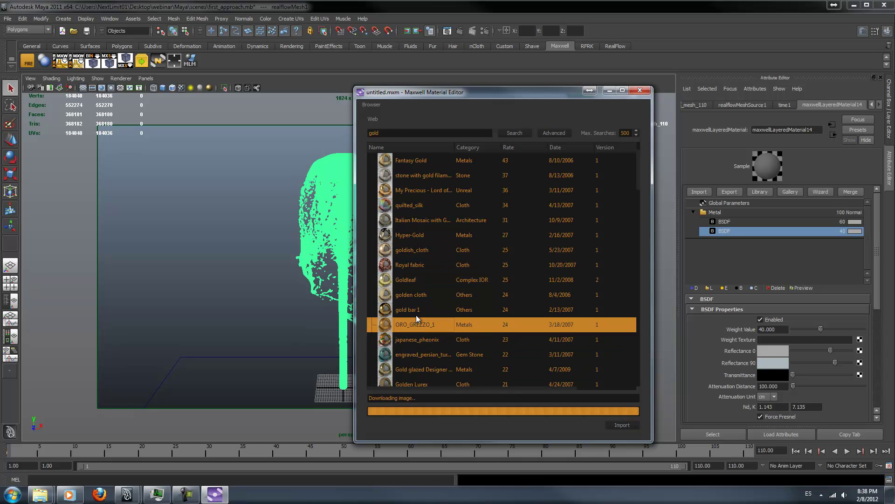
pyautogui.scroll(-1, 416, 317)
pyautogui.click(412, 325)
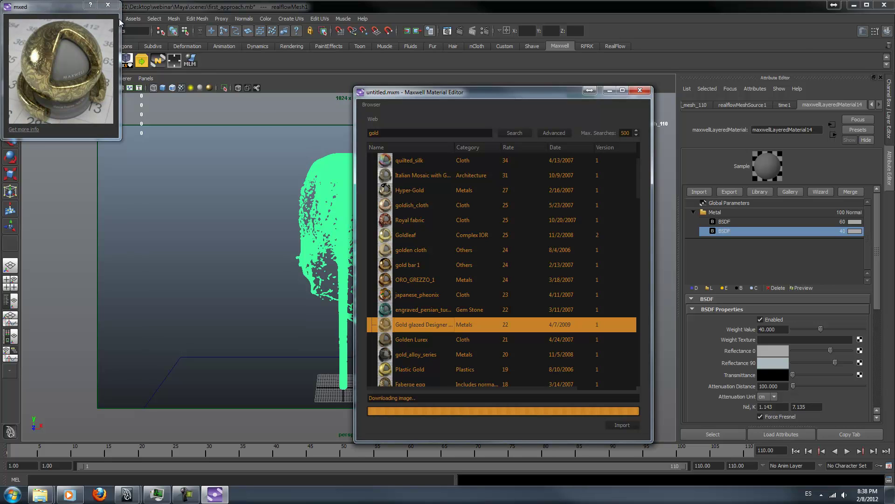
pyautogui.click(113, 5)
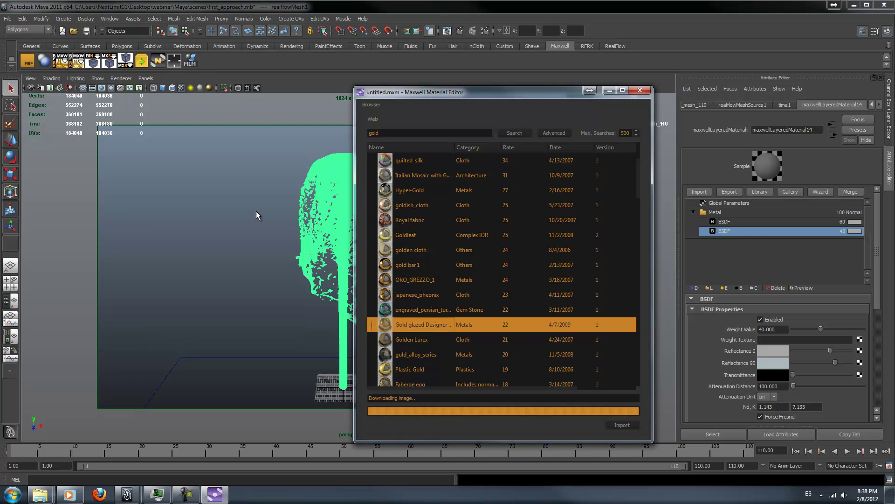
pyautogui.click(639, 91)
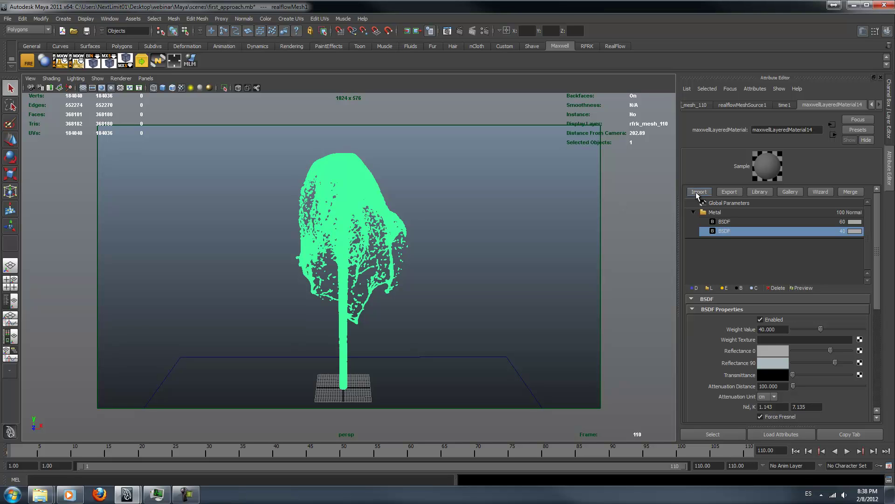
# Step: Deselect the splash mesh, check it in shaded display, and return the viewport to wireframe
pyautogui.click(561, 230)
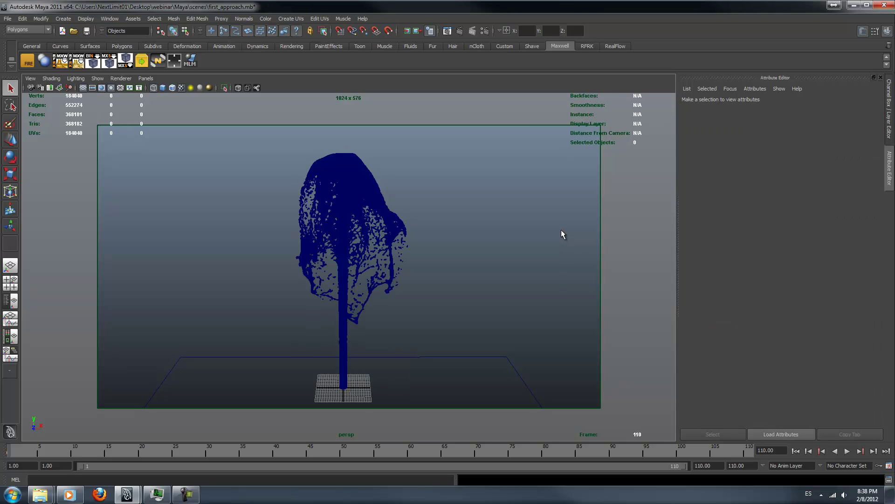
pyautogui.press('5')
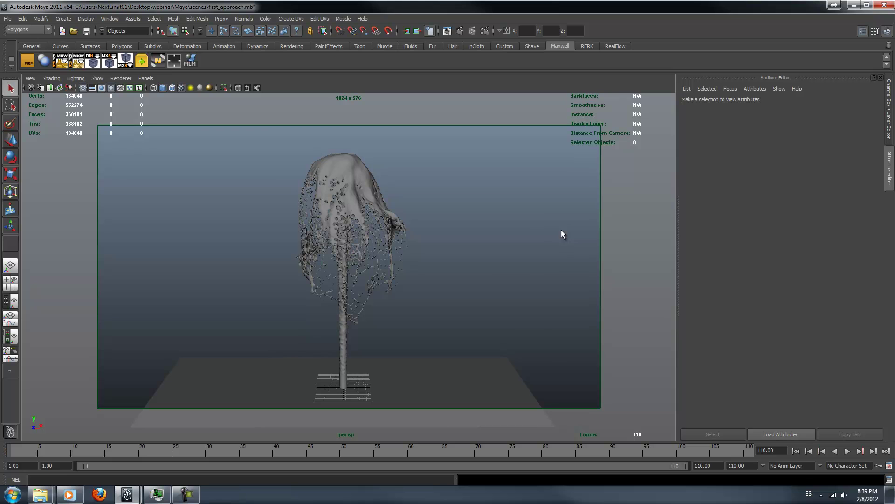
pyautogui.press('4')
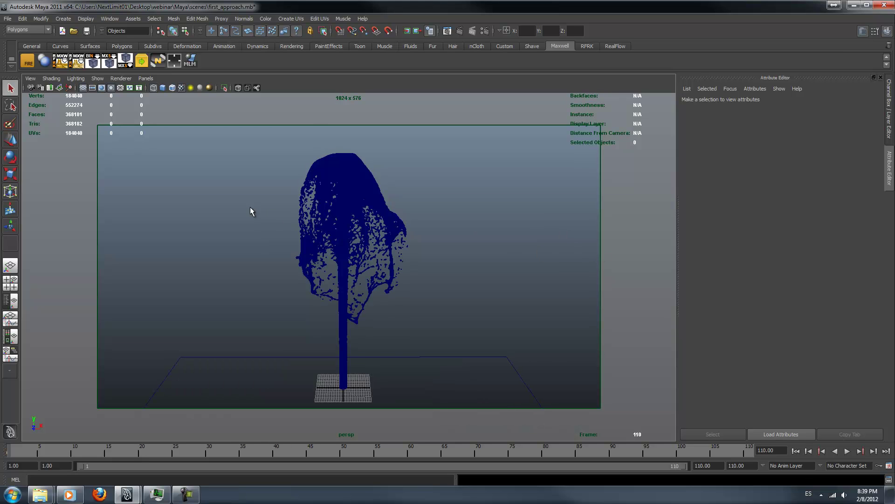
# Step: Assign a new Maxwell layered material to the splash mesh and build it with the material wizard's Water preset
pyautogui.click(312, 221)
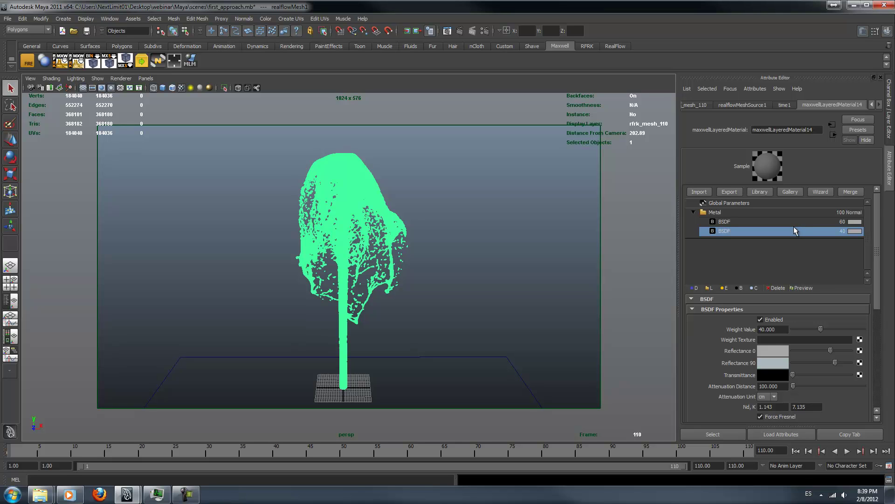
pyautogui.click(194, 61)
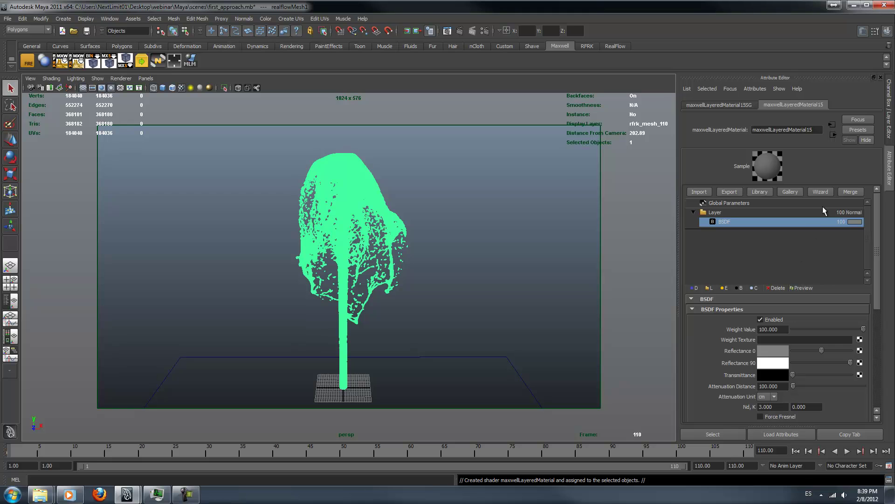
pyautogui.click(820, 193)
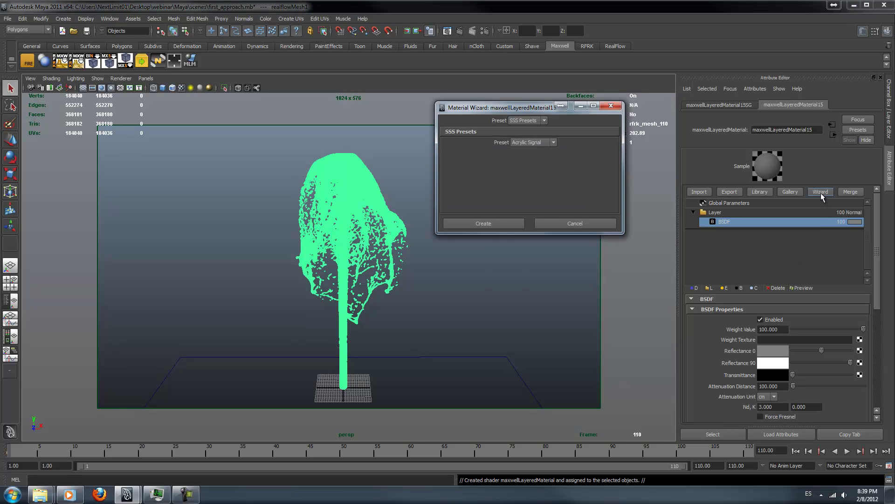
pyautogui.click(538, 122)
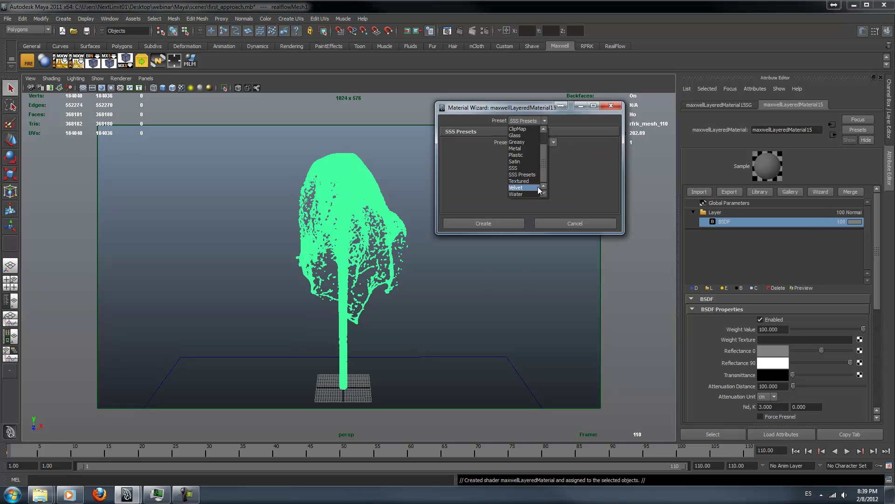
pyautogui.click(527, 196)
pyautogui.click(516, 224)
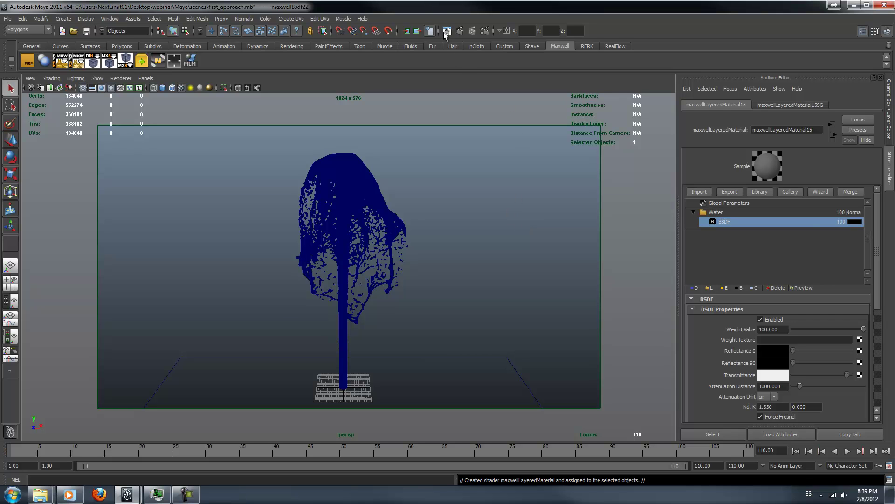
# Step: Render the current frame of the water splash with Maxwell Render, then close the Maxwell Render and Render View windows
pyautogui.click(460, 31)
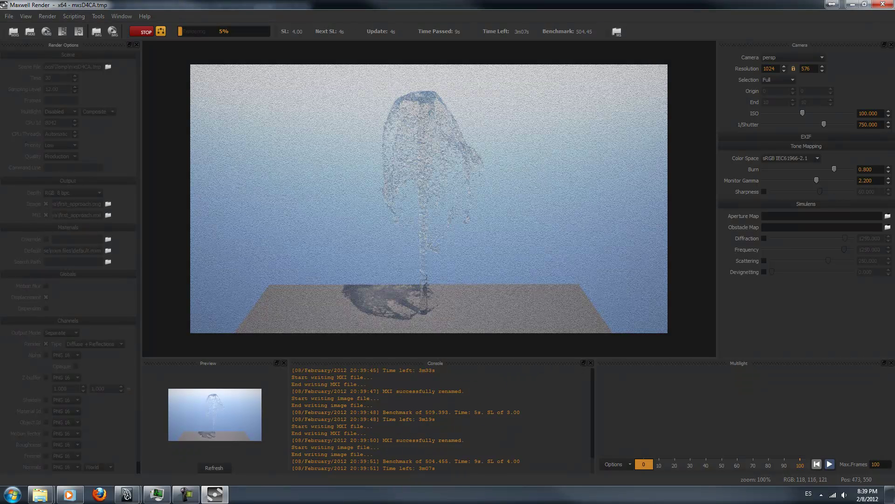
pyautogui.moveTo(305, 377); pyautogui.dragTo(390, 461)
pyautogui.click(409, 418)
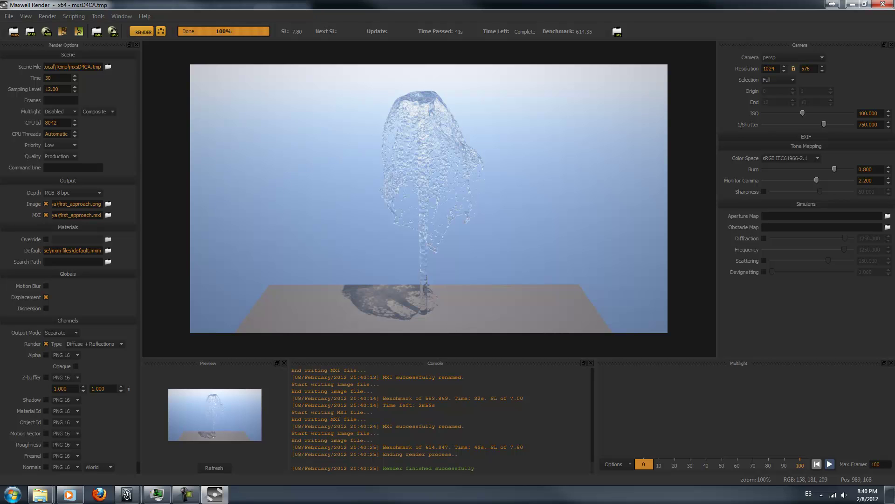
pyautogui.click(883, 4)
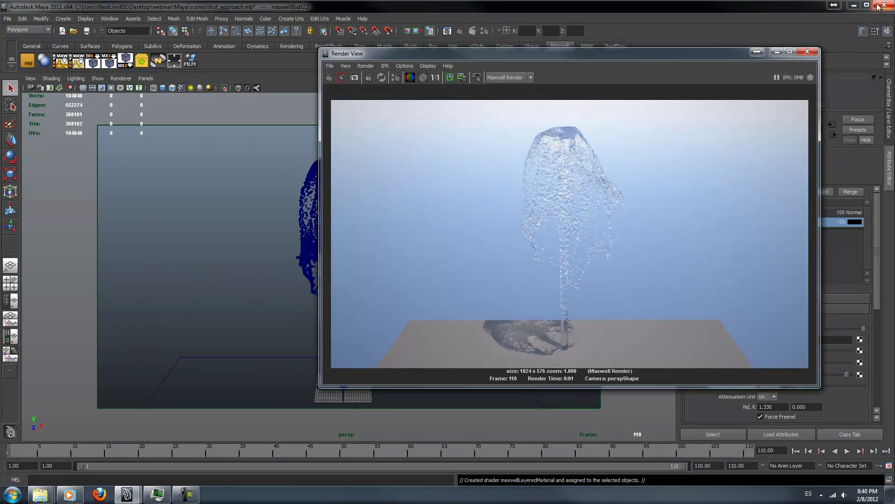
pyautogui.click(807, 52)
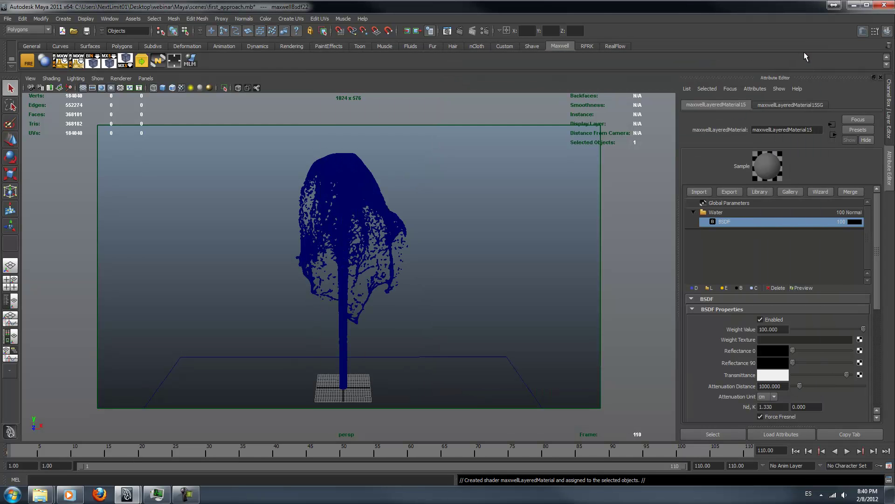
# Step: Check the water splash mesh in shaded display, return to wireframe, and review the last image in Render View before closing it
pyautogui.click(532, 252)
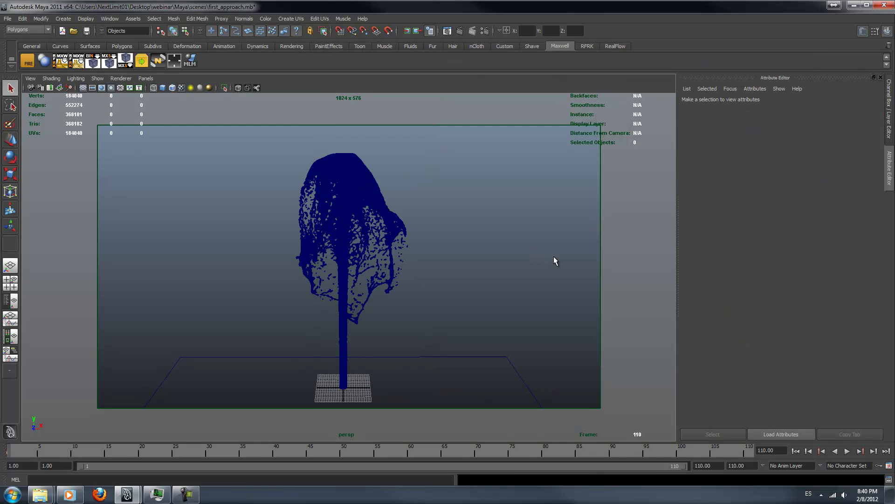
pyautogui.press('5')
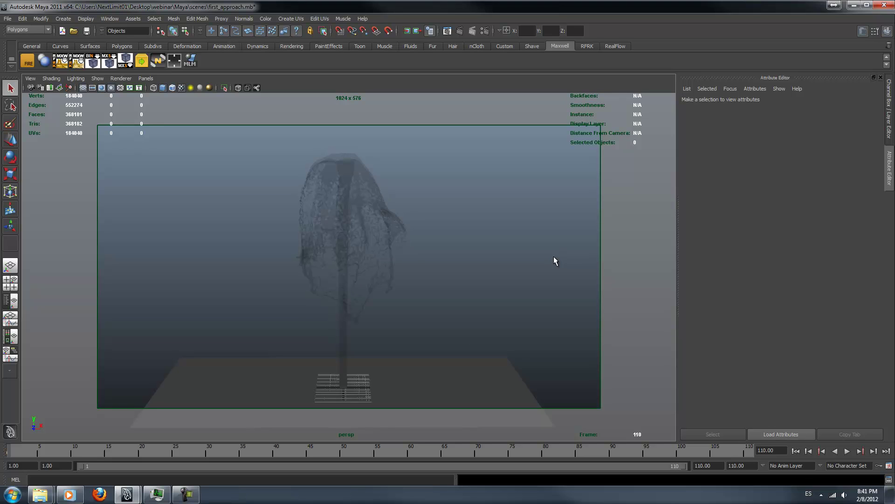
pyautogui.moveTo(251, 228); pyautogui.dragTo(435, 279)
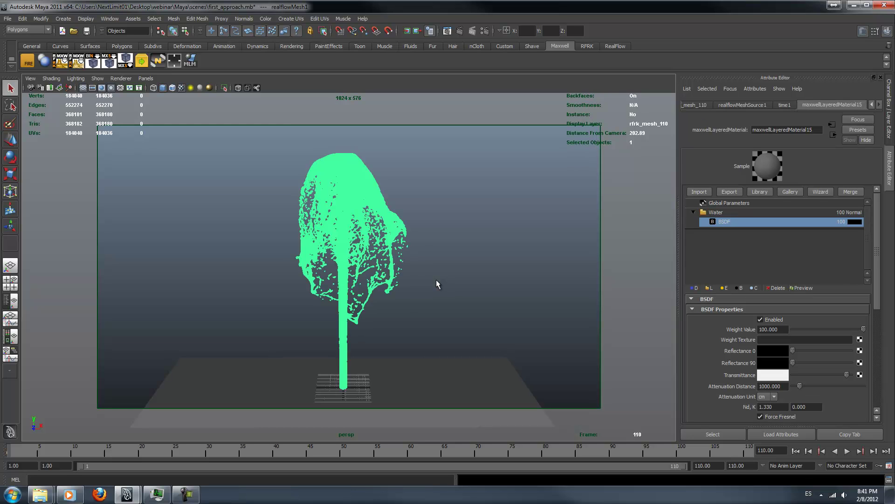
pyautogui.press('4')
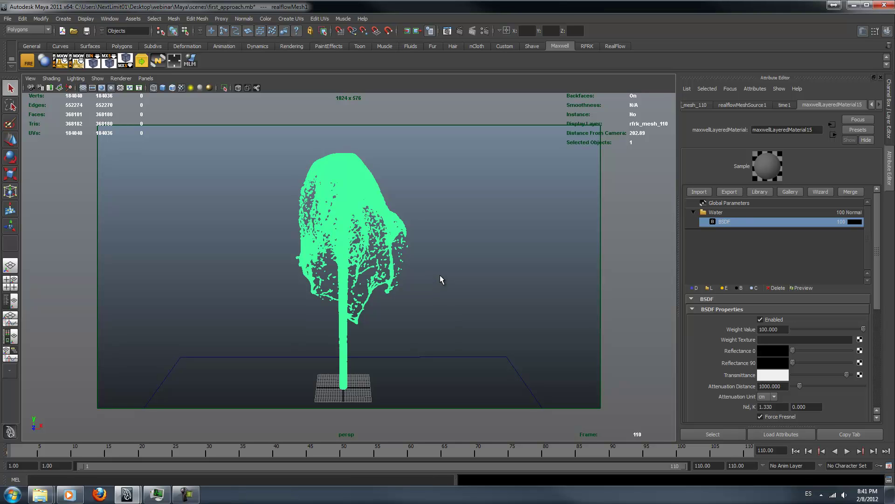
pyautogui.click(440, 276)
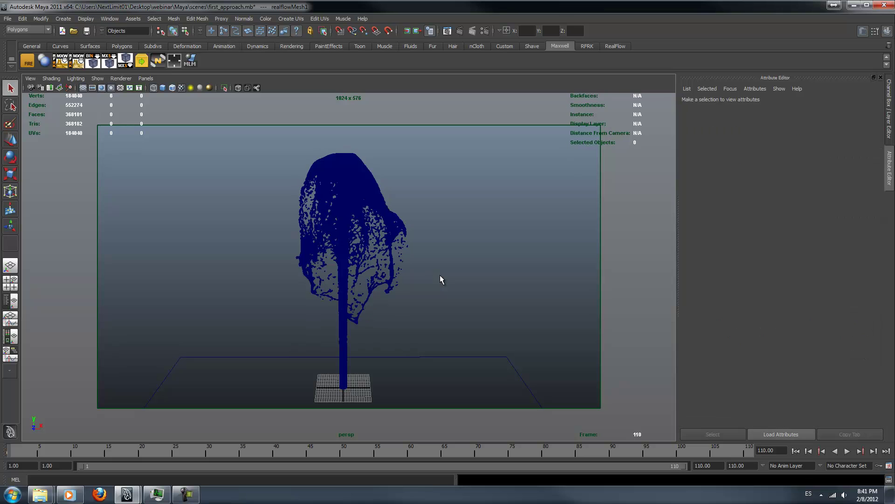
pyautogui.click(446, 31)
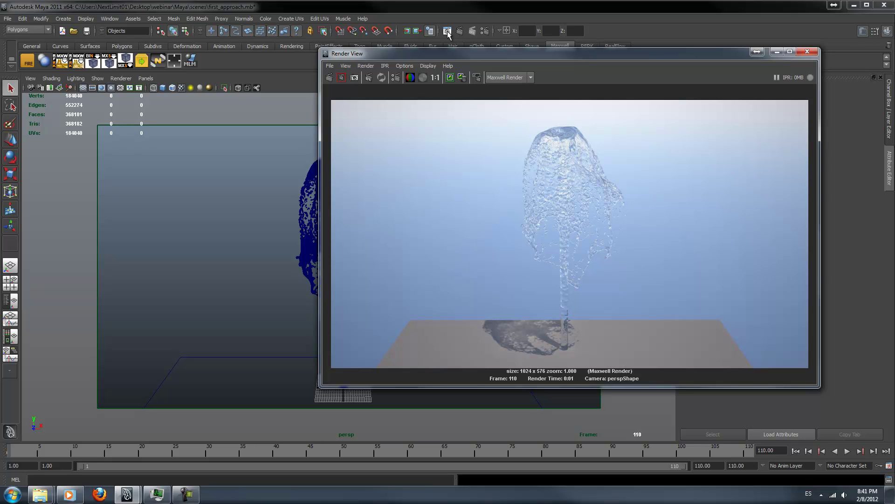
pyautogui.click(812, 52)
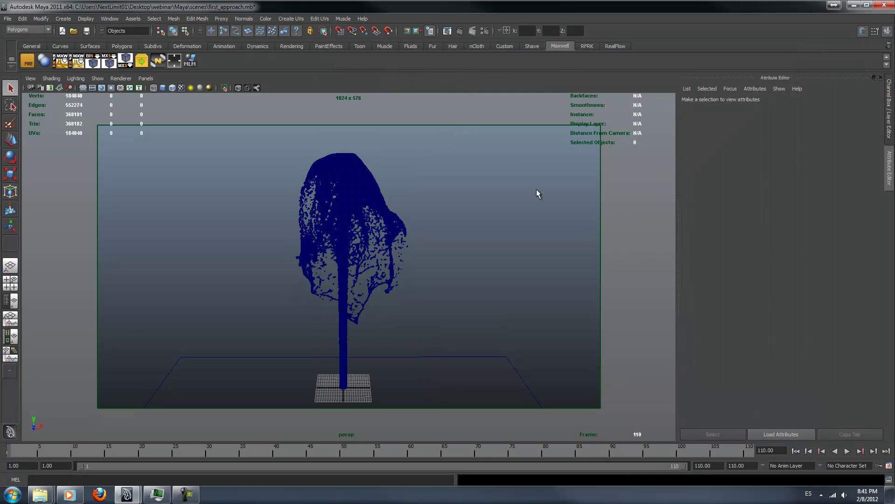
# Step: Inspect the water material's BSDF attenuation distance, Nd and Reflectance 0 colour without changing them, then reselect the splash mesh
pyautogui.click(380, 212)
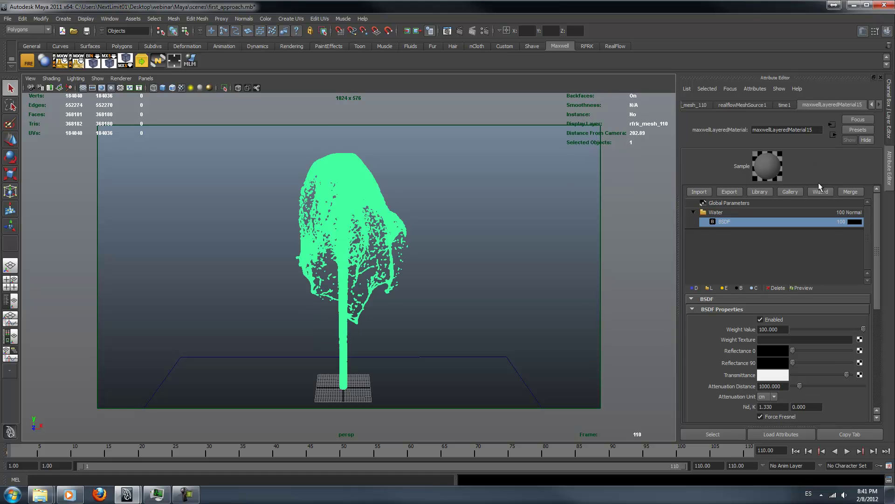
pyautogui.moveTo(875, 246); pyautogui.dragTo(870, 295)
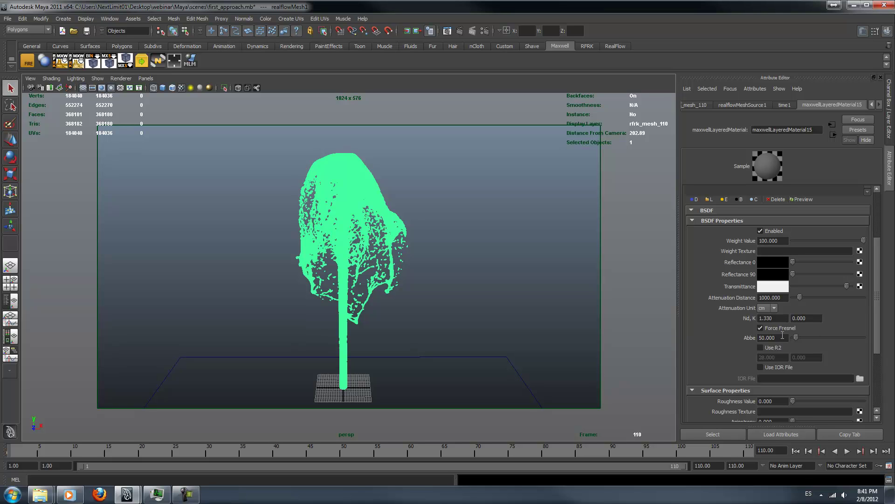
pyautogui.click(768, 297)
pyautogui.press('Tab')
pyautogui.click(775, 267)
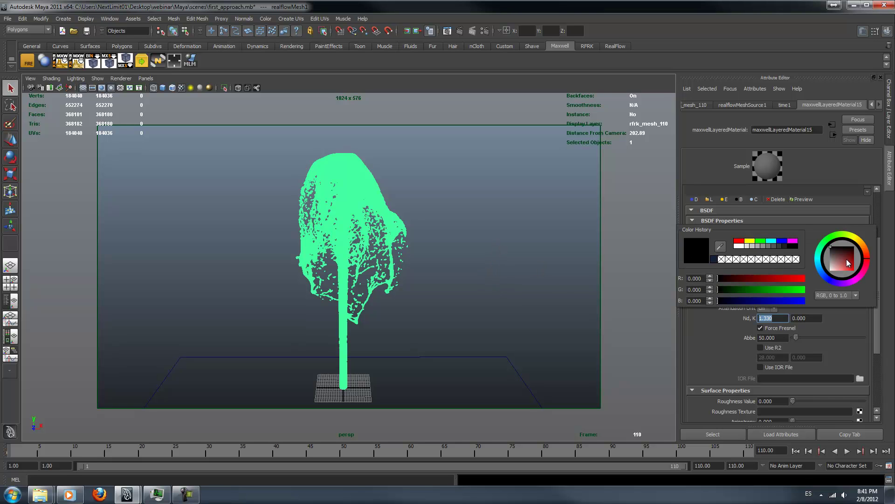
pyautogui.moveTo(845, 260); pyautogui.dragTo(837, 269)
pyautogui.click(576, 269)
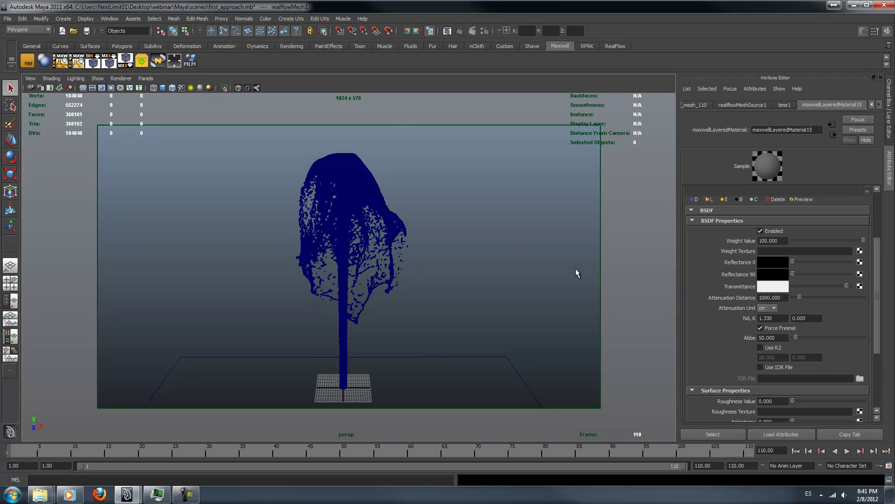
pyautogui.click(398, 208)
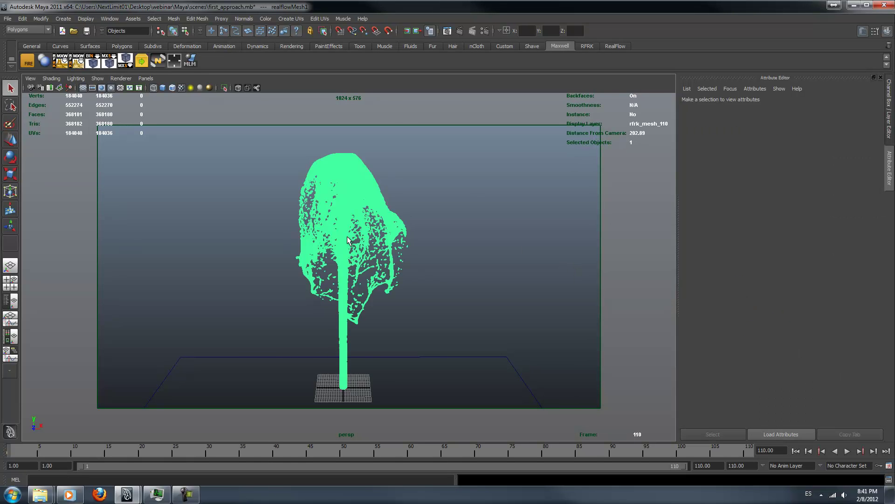
# Step: Select the splash mesh and set the Maxwell Render sampling level to 6 in the render settings
pyautogui.click(475, 303)
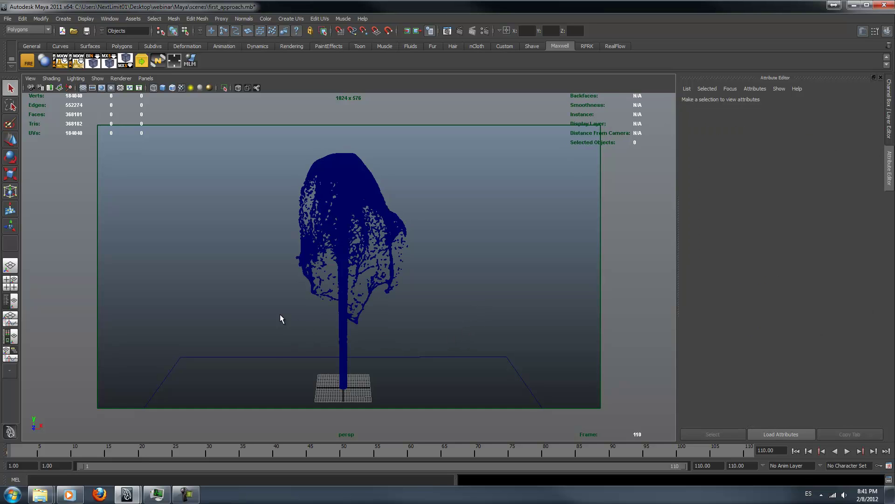
pyautogui.click(271, 362)
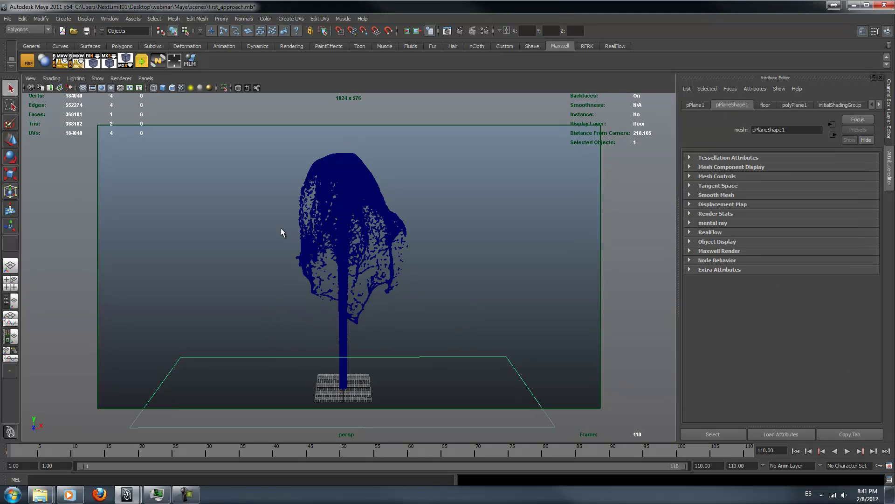
pyautogui.click(335, 246)
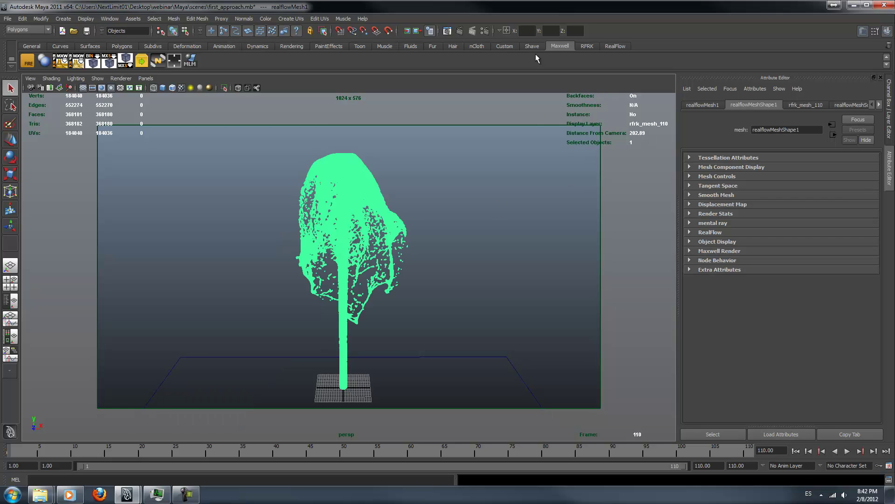
pyautogui.click(485, 30)
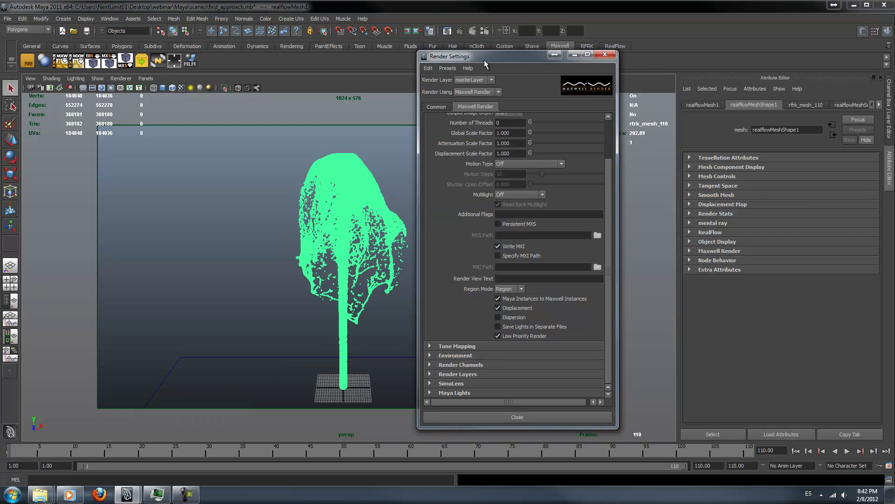
pyautogui.click(608, 145)
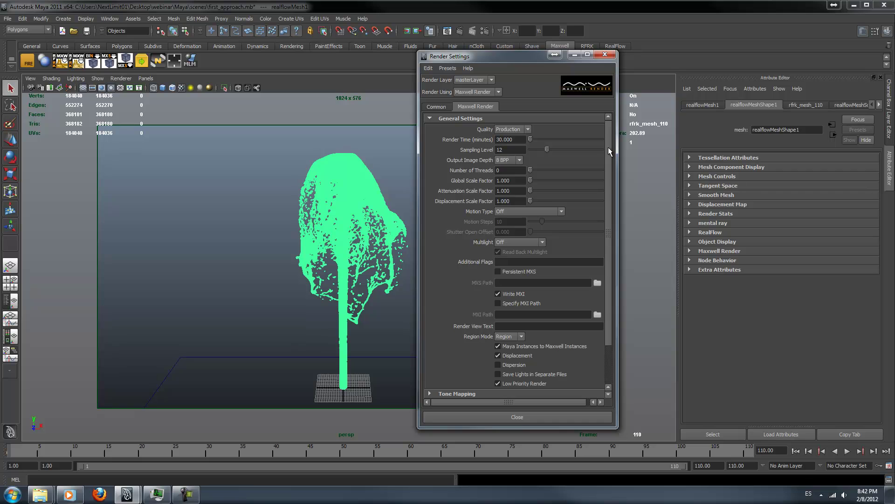
pyautogui.doubleClick(516, 137)
pyautogui.press('Tab')
pyautogui.write('6')
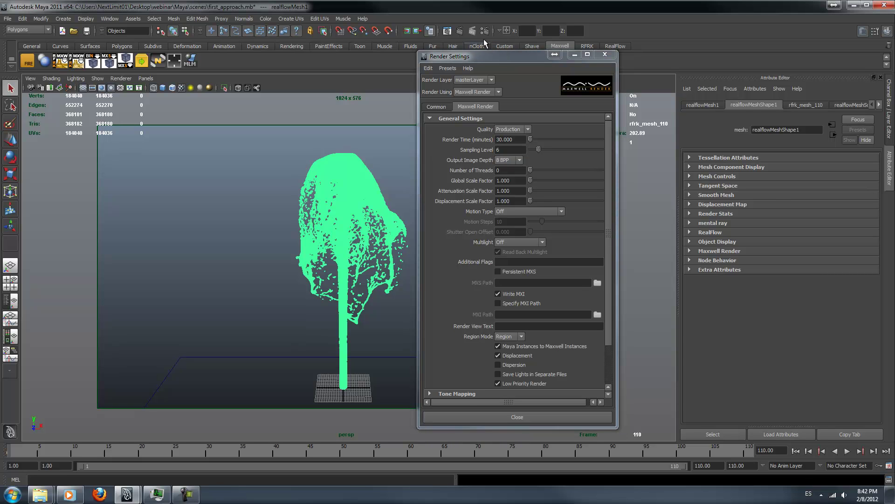
# Step: Assign a new Maxwell layered material to the splash mesh and choose the material wizard's Plastic preset with an orange colour
pyautogui.click(190, 62)
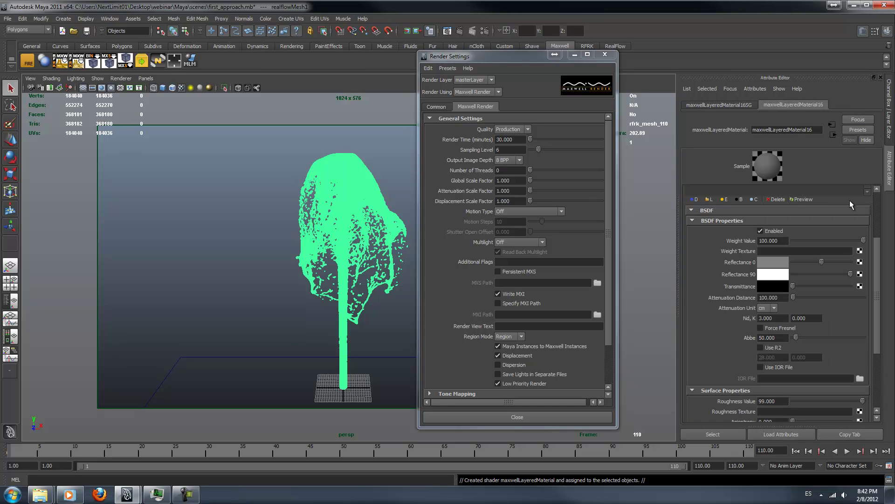
pyautogui.click(822, 192)
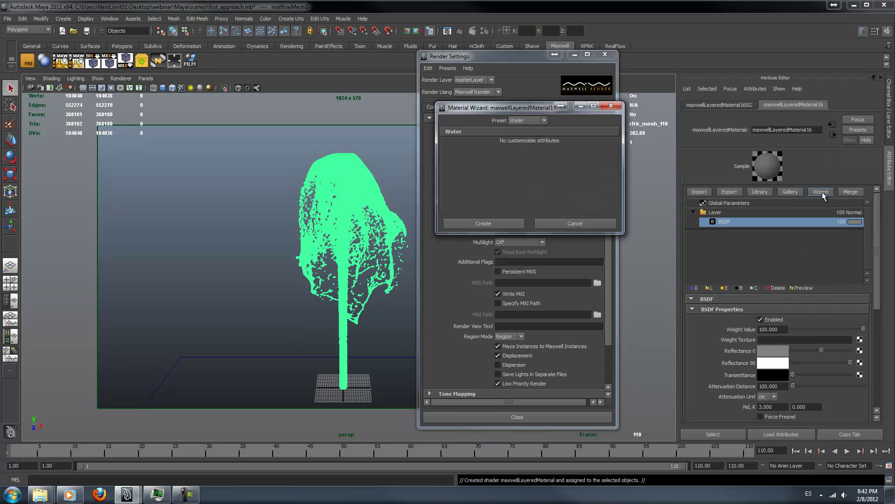
pyautogui.click(535, 121)
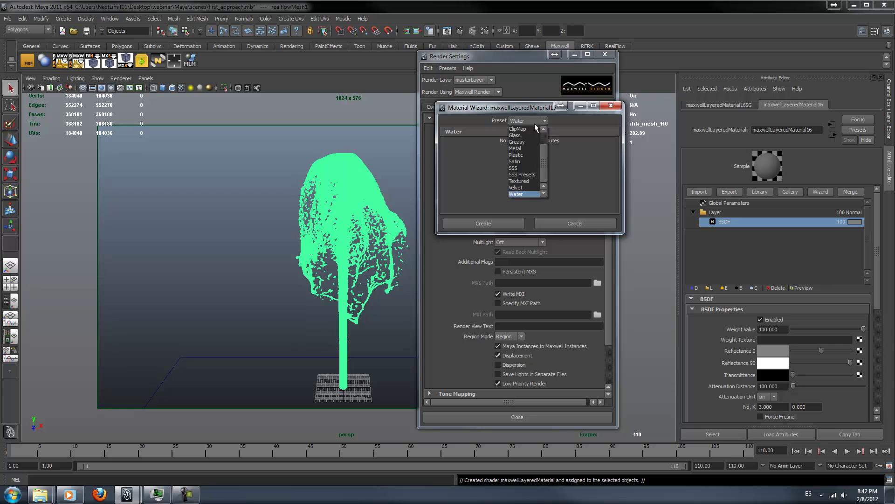
pyautogui.click(532, 155)
pyautogui.click(532, 150)
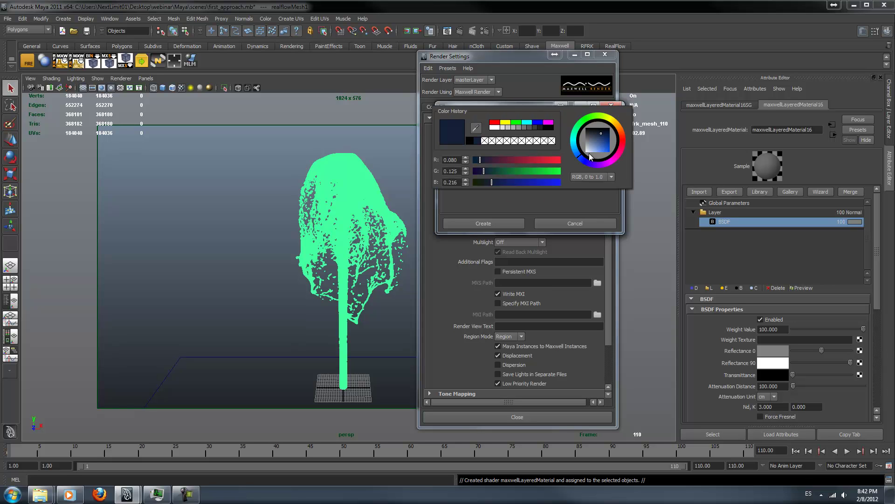
pyautogui.click(622, 133)
pyautogui.moveTo(605, 152)
pyautogui.mouseDown()
pyautogui.moveTo(622, 129)
pyautogui.moveTo(604, 144)
pyautogui.mouseUp()
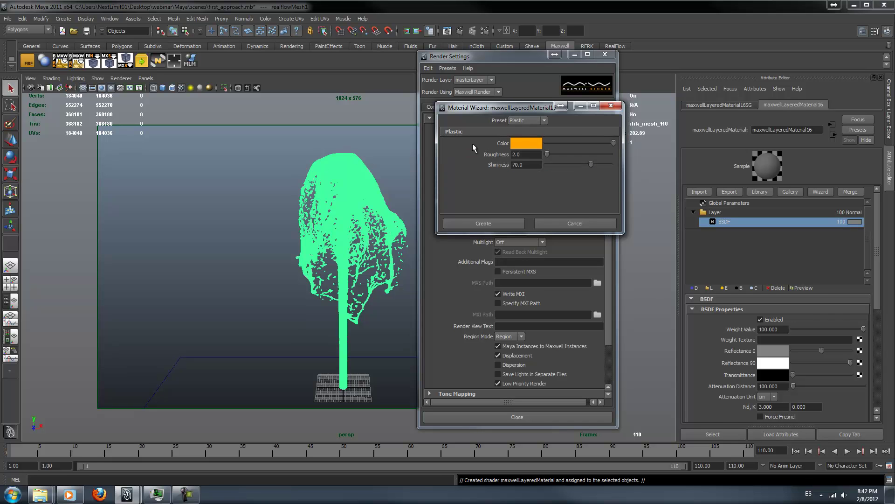
# Step: Set the plastic's roughness to 10 and shininess to 60, and create the material
pyautogui.doubleClick(527, 154)
pyautogui.write('10')
pyautogui.press('Tab')
pyautogui.write('60')
pyautogui.press('Return')
pyautogui.click(483, 223)
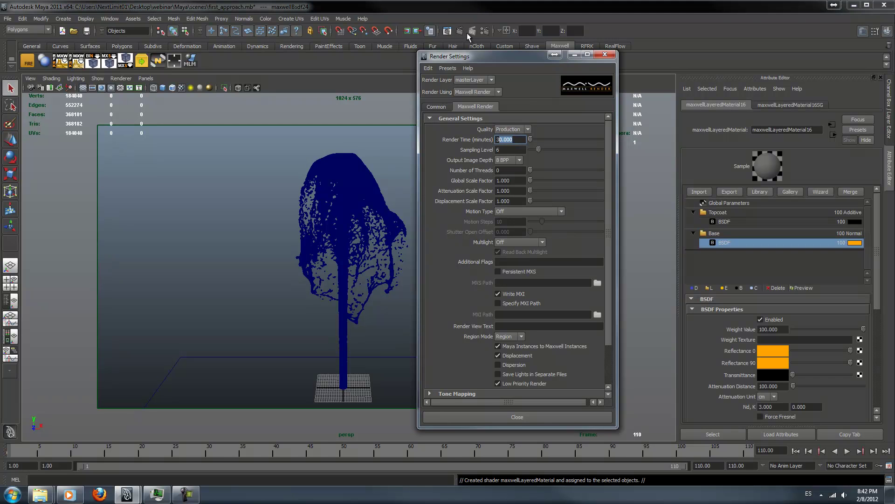
# Step: Render the orange plastic splash with Maxwell Render, then close the Maxwell Render and Render View windows
pyautogui.click(465, 34)
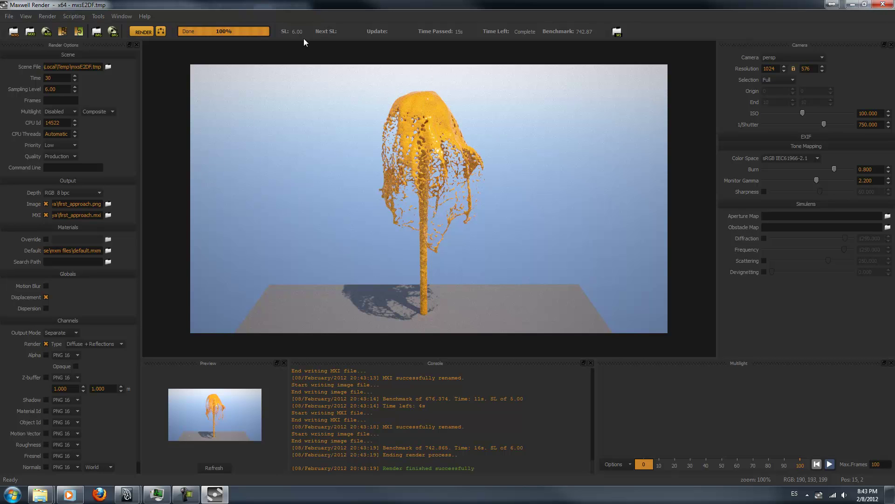
pyautogui.click(883, 5)
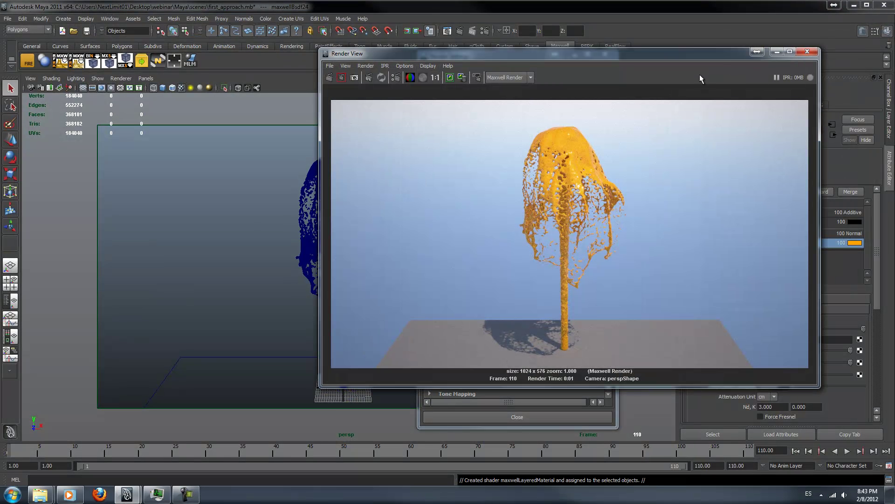
pyautogui.click(807, 51)
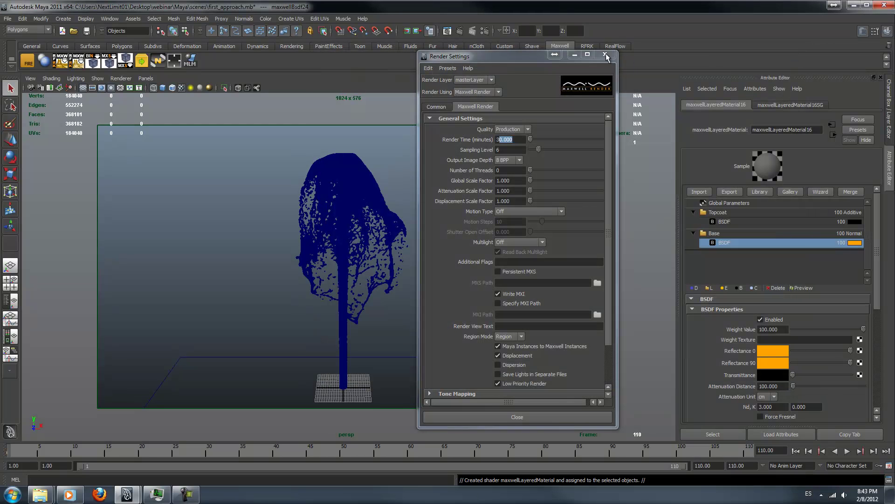
# Step: Render the splash again, read through the Maxwell Render console log, and close the render window
pyautogui.click(460, 30)
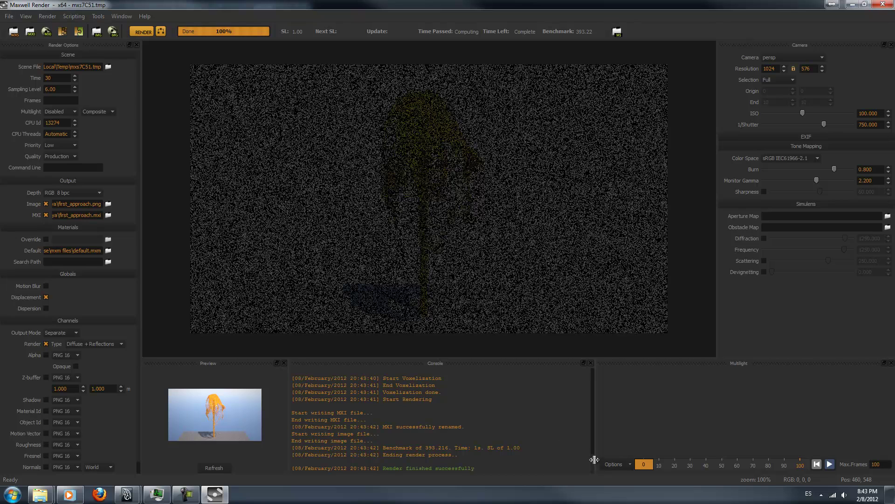
pyautogui.moveTo(593, 461); pyautogui.dragTo(587, 368)
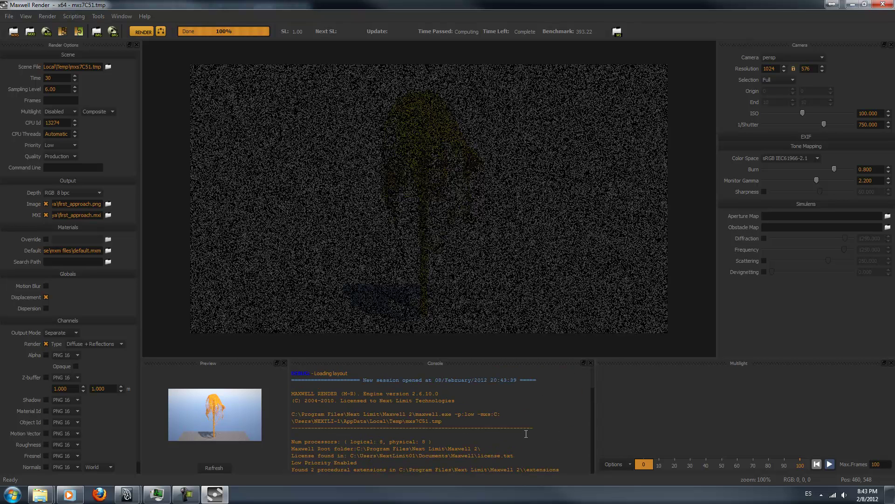
pyautogui.scroll(-5, 526, 434)
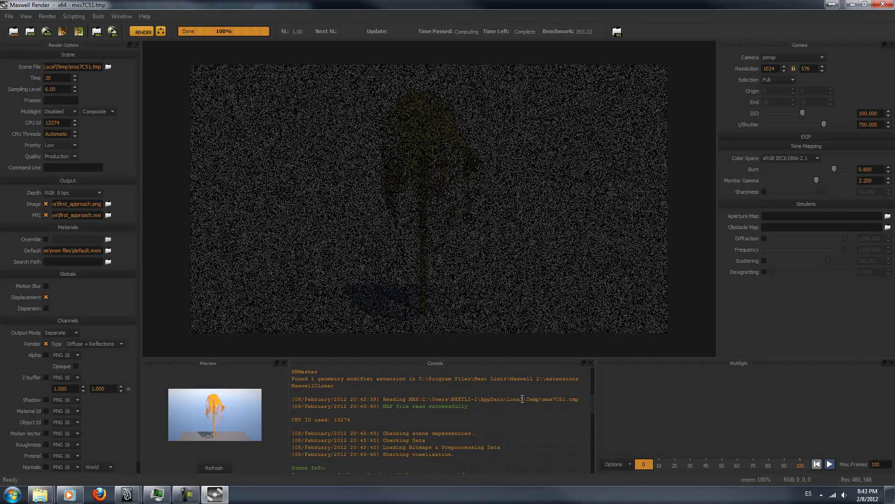
pyautogui.click(883, 5)
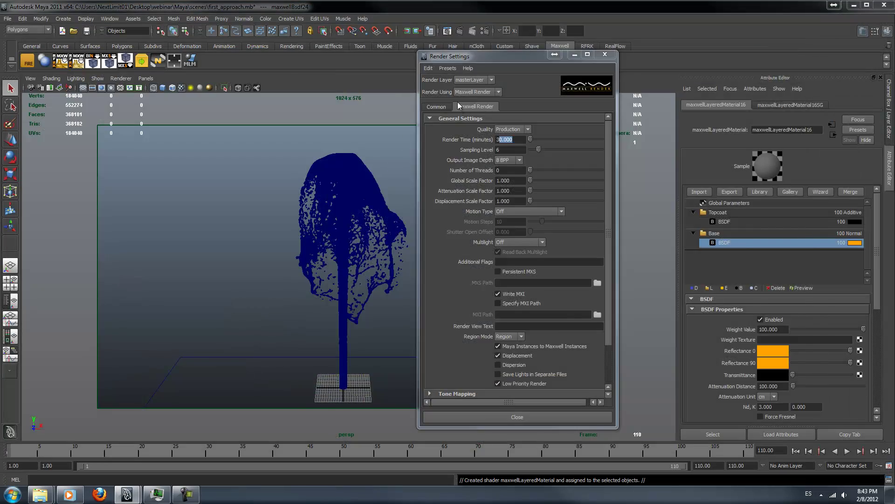
pyautogui.click(807, 51)
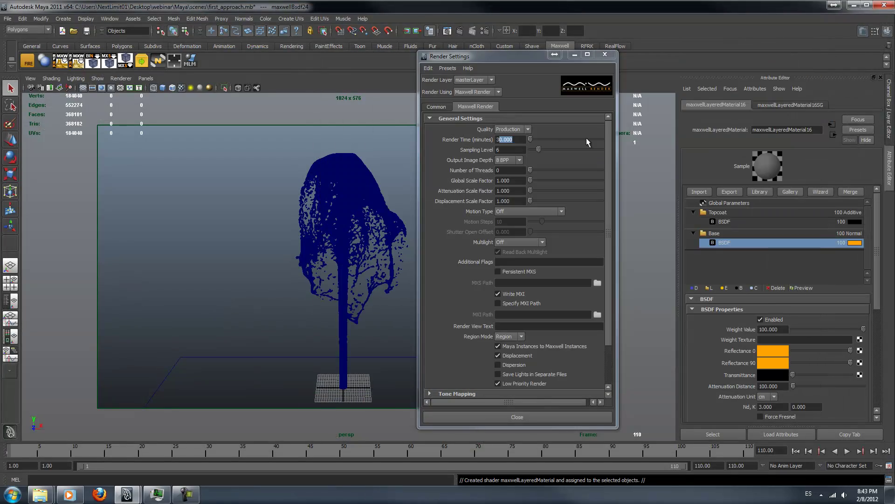
# Step: Set the render time to 1 minute and the sampling level to 9, and render the current frame
pyautogui.moveTo(514, 141); pyautogui.dragTo(466, 156)
pyautogui.write('1')
pyautogui.press('Tab')
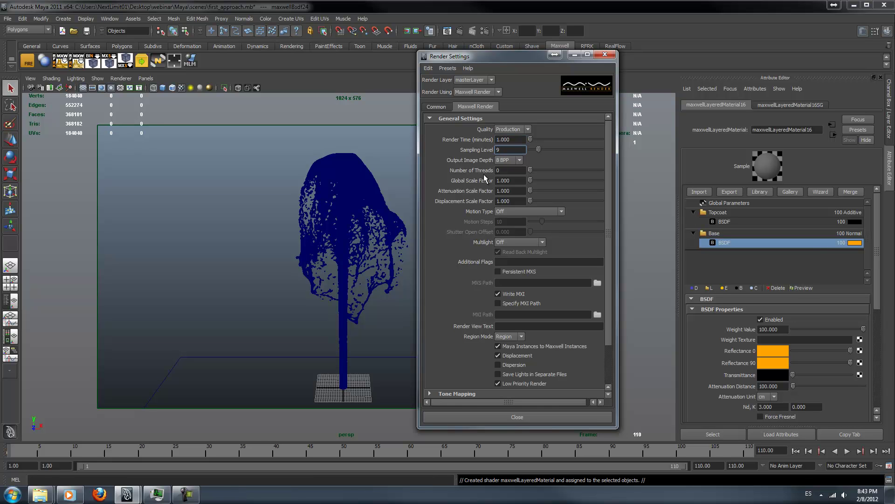
pyautogui.press('Return')
pyautogui.click(472, 32)
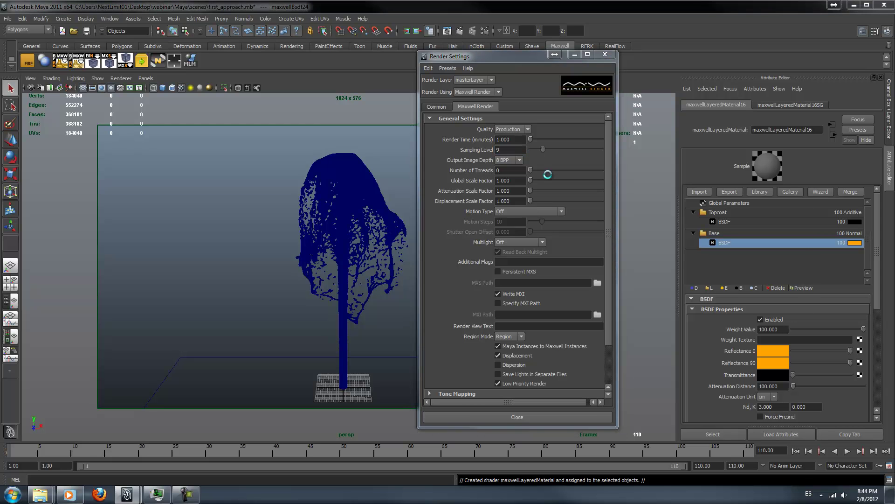
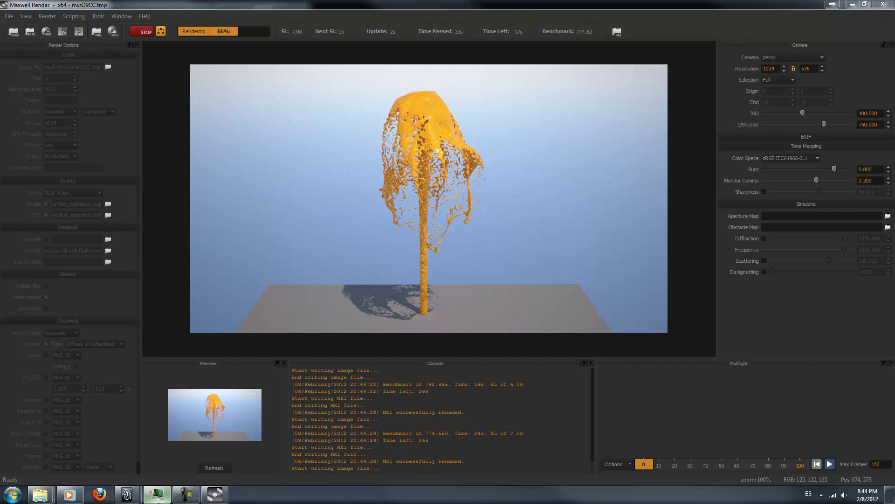
# Step: Switch to Windows Task Manager to watch the CPU usage beside the render, and dismiss the render notification
pyautogui.click(158, 497)
pyautogui.moveTo(509, 109); pyautogui.dragTo(705, 115)
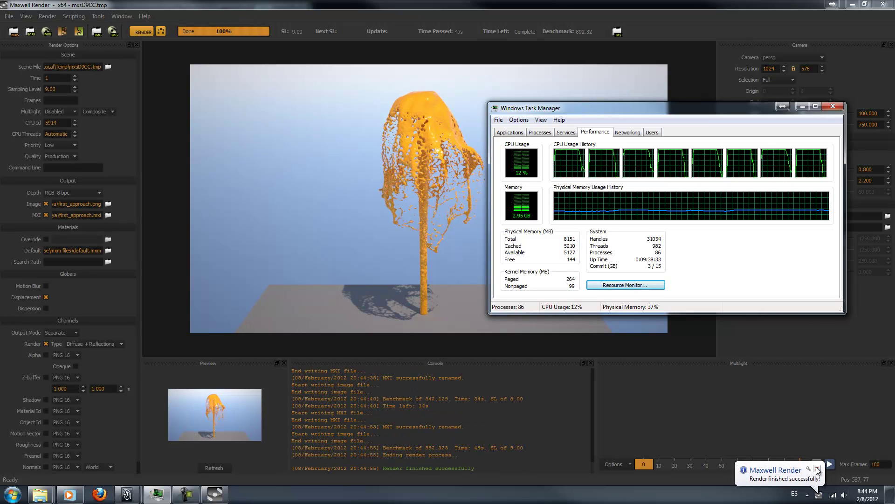
pyautogui.click(817, 469)
# Step: Set the sampling level to 12 in Maxwell Render's scene options and close Windows Task Manager
pyautogui.click(45, 90)
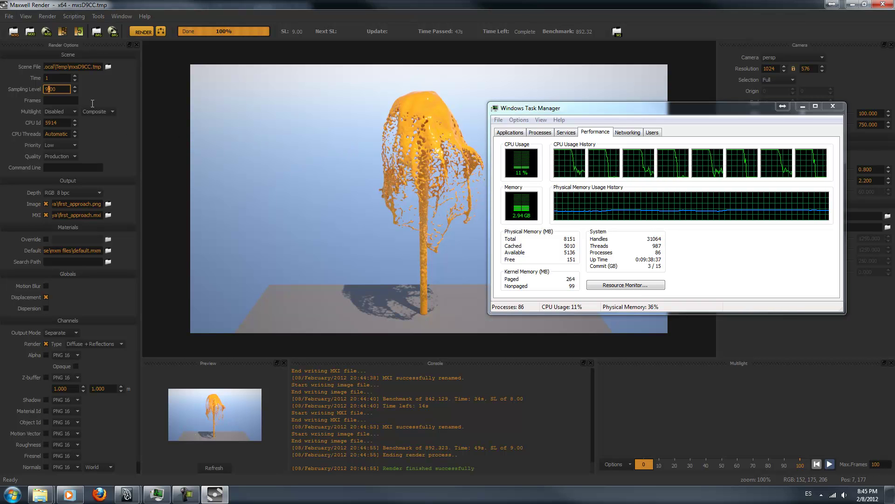
pyautogui.hotkey('ctrl', 'a')
pyautogui.write('12')
pyautogui.press('Return')
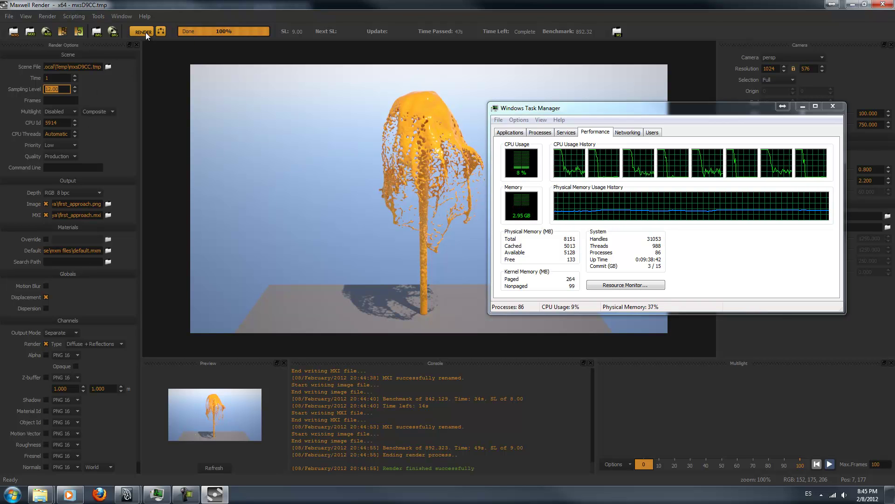
pyautogui.moveTo(619, 110); pyautogui.dragTo(609, 105)
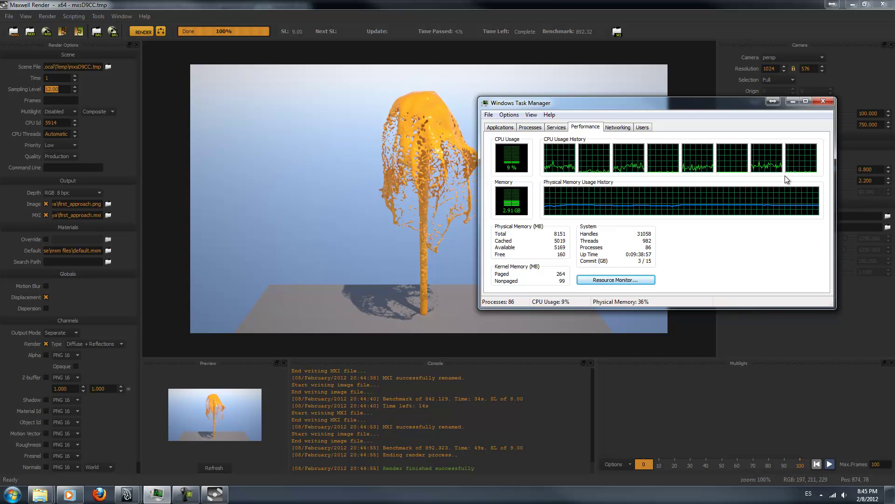
pyautogui.click(823, 102)
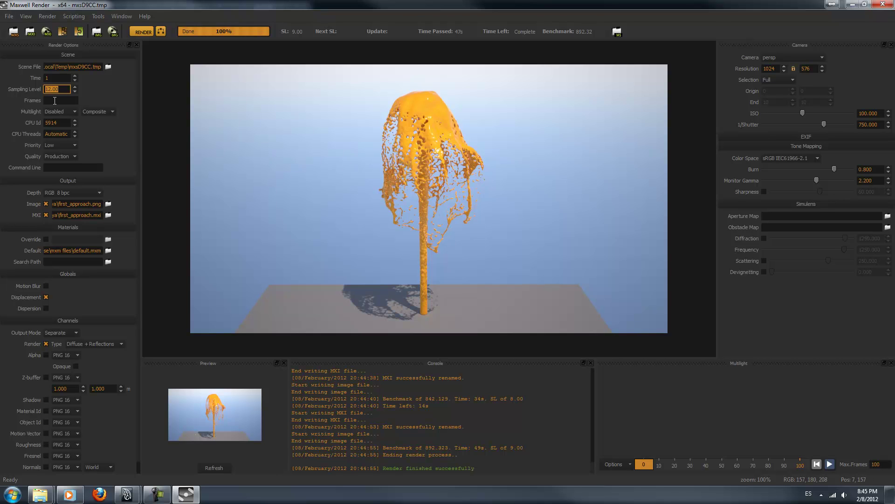
# Step: Set Maxwell Render's time to 5 minutes, resume the render from the existing MXI output, and stop it partway
pyautogui.click(51, 78)
pyautogui.click(144, 32)
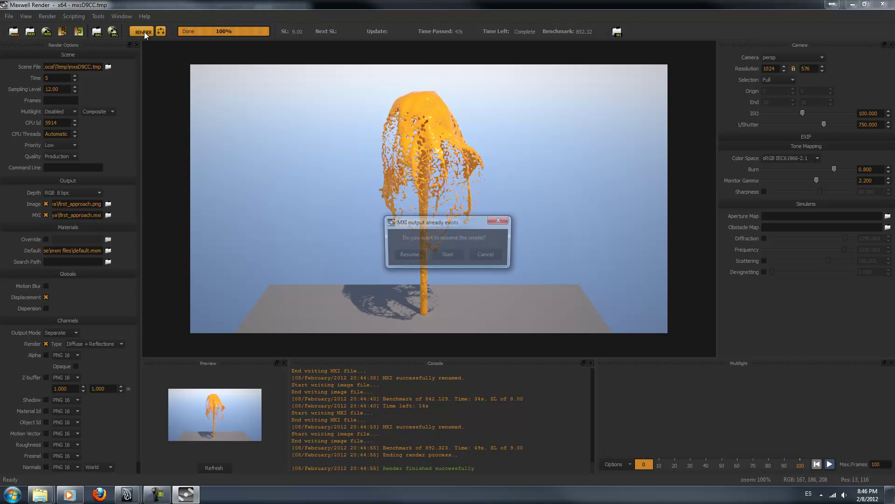
pyautogui.click(415, 253)
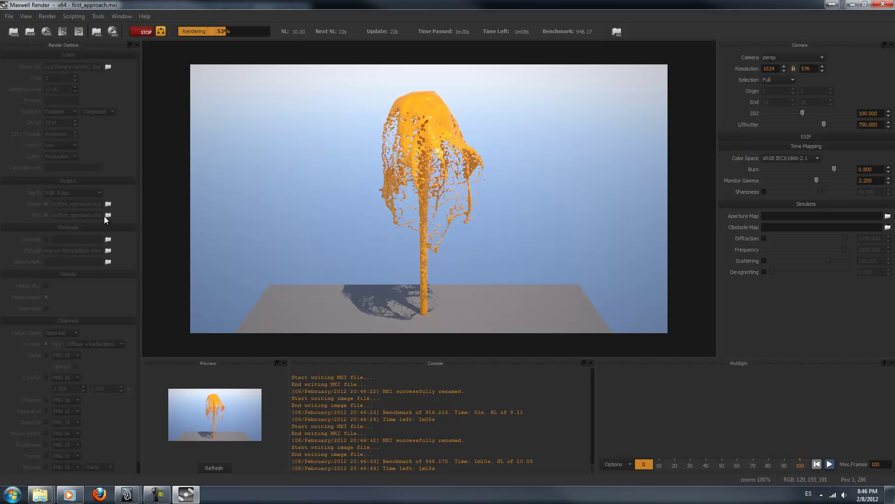
pyautogui.click(142, 30)
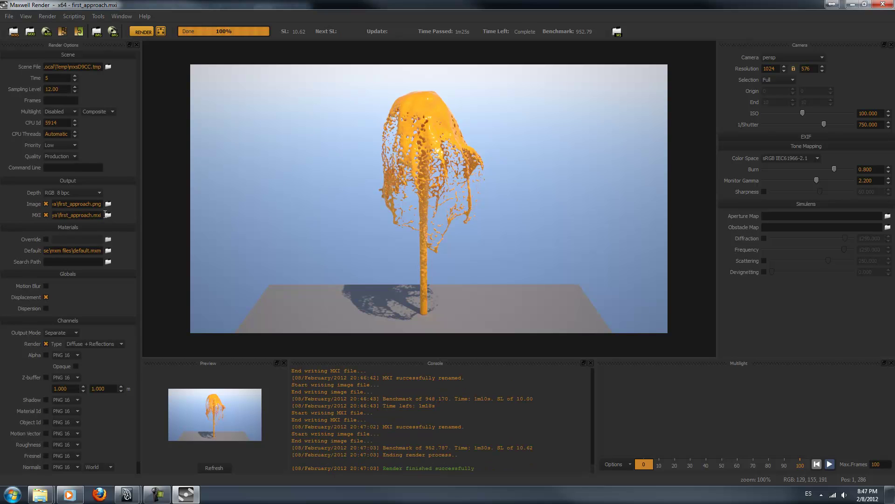
# Step: Check the image and MXI output paths in Maxwell Render, then close the Maxwell Render and Render View windows
pyautogui.moveTo(102, 204); pyautogui.dragTo(82, 205)
pyautogui.click(91, 216)
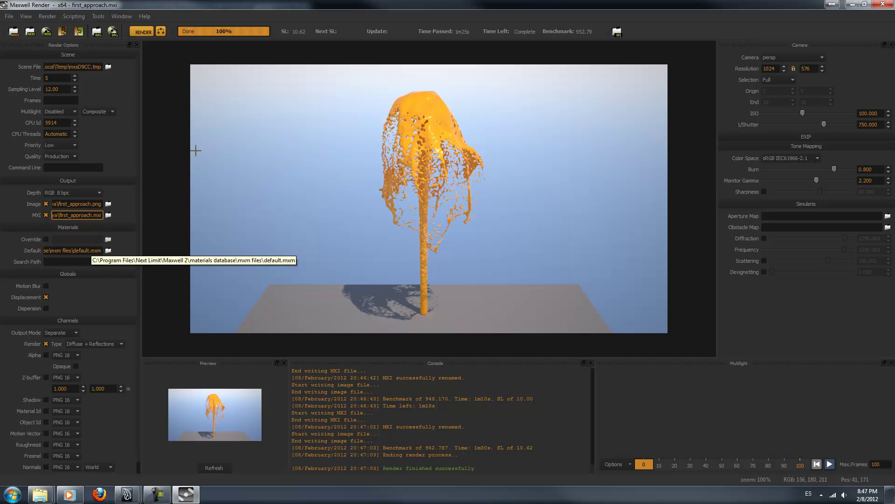
pyautogui.click(881, 7)
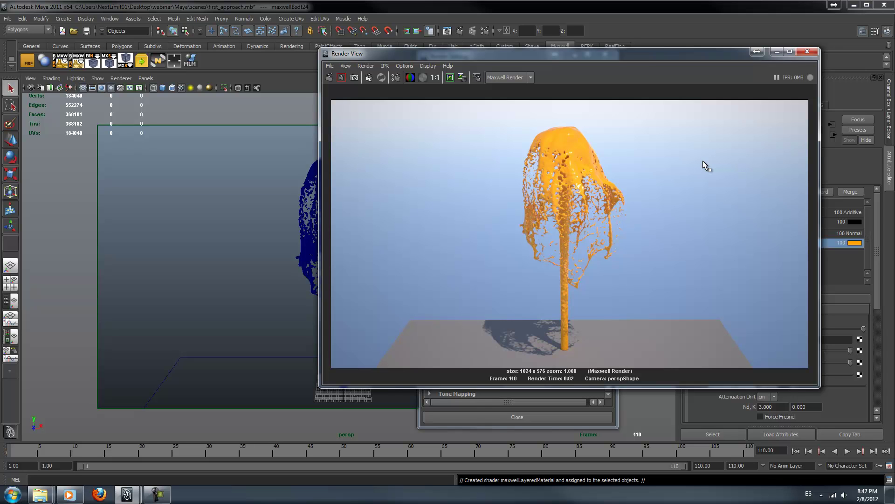
pyautogui.click(813, 55)
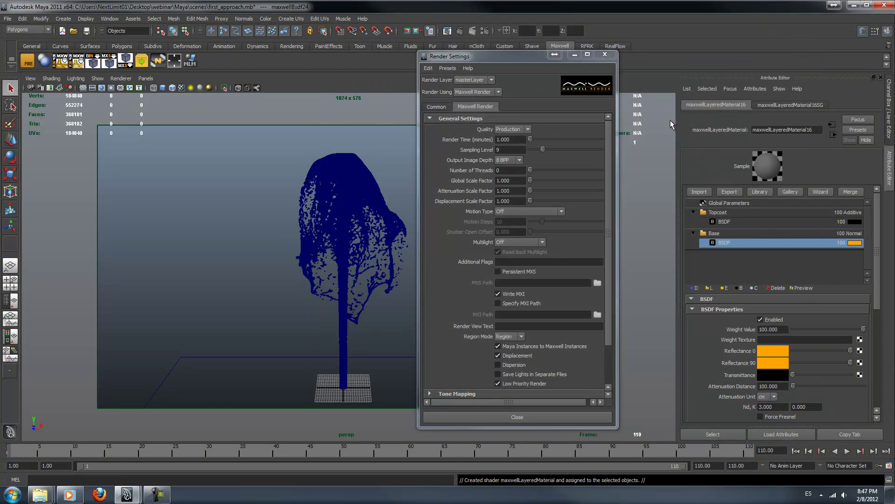
# Step: Try sampling levels 10 and 14 in Maxwell's render settings, settle on 12, and close the settings
pyautogui.click(513, 149)
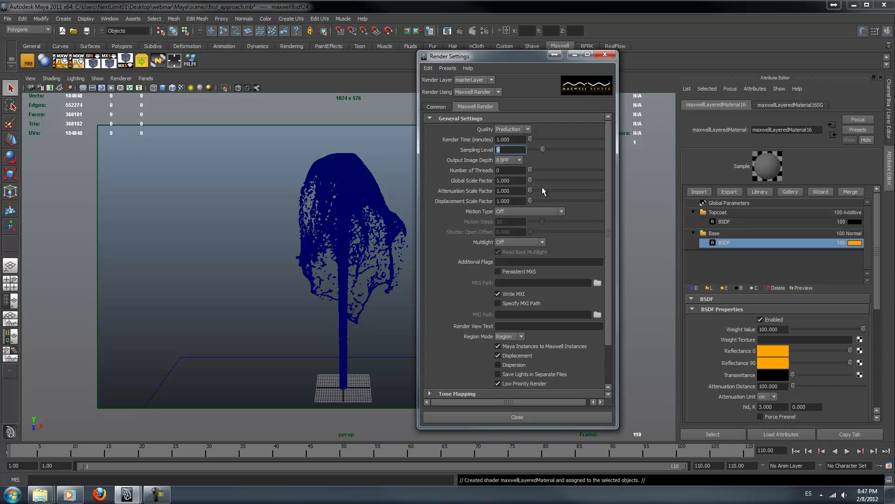
pyautogui.write('12')
pyautogui.press('Return')
pyautogui.write('10')
pyautogui.press('Return')
pyautogui.write('12')
pyautogui.press('Return')
pyautogui.write('14')
pyautogui.press('Return')
pyautogui.write('12')
pyautogui.click(606, 55)
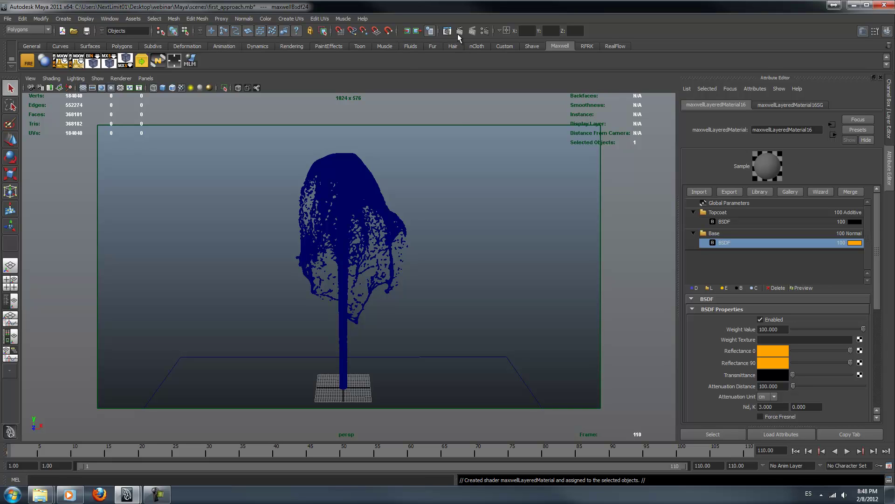
# Step: Render the reframed perspective view with Maxwell, stop the render partway, and close the Maxwell Render and Render View windows
pyautogui.keyDown('alt'); pyautogui.moveTo(457, 132); pyautogui.dragTo(455, 96); pyautogui.keyUp('alt')
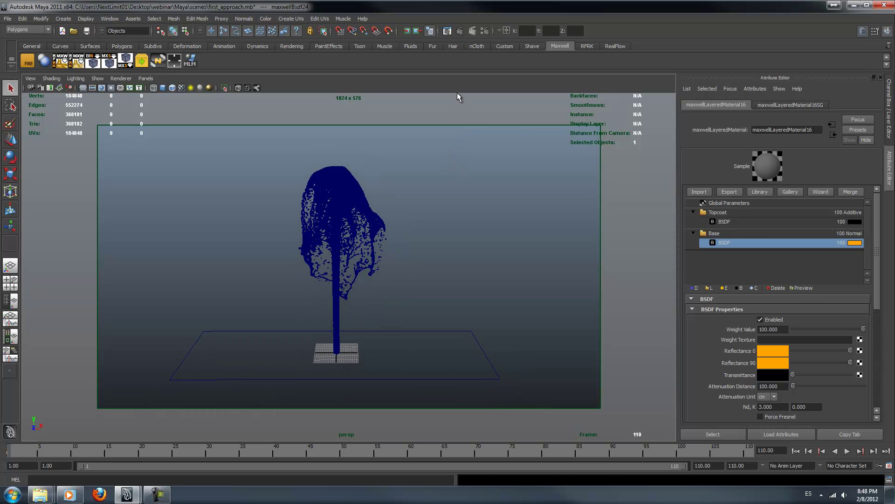
pyautogui.click(465, 33)
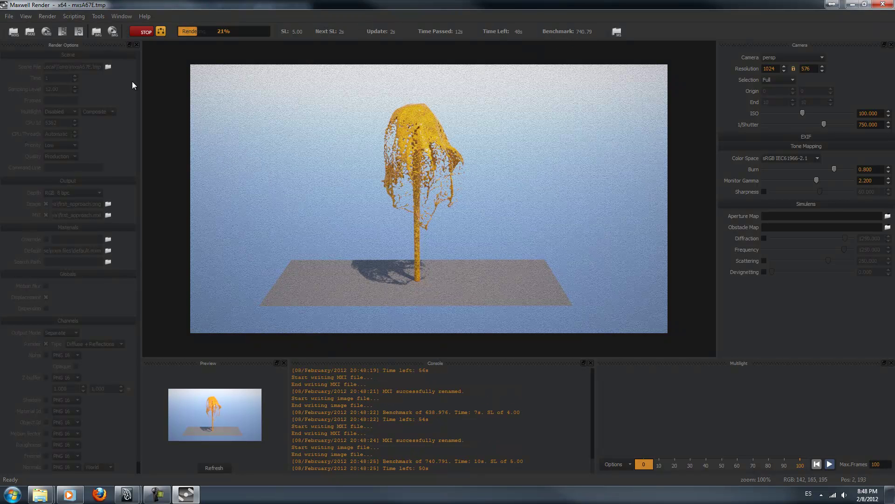
pyautogui.click(145, 33)
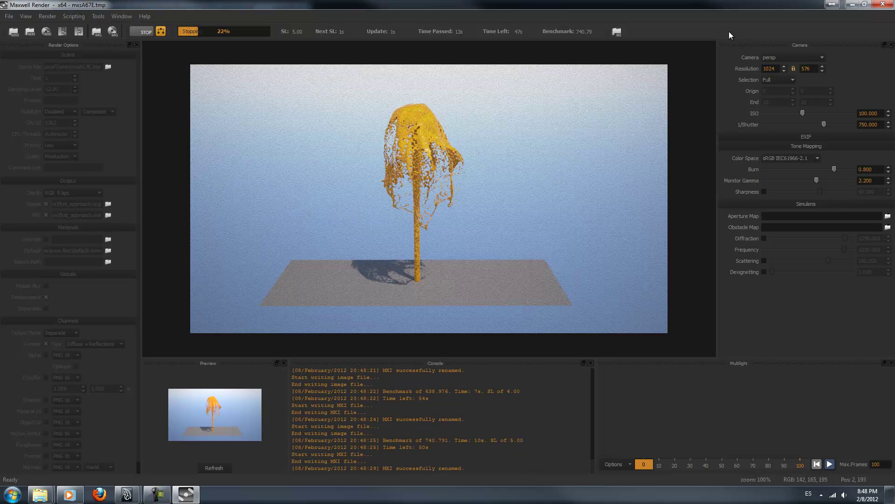
pyautogui.click(883, 5)
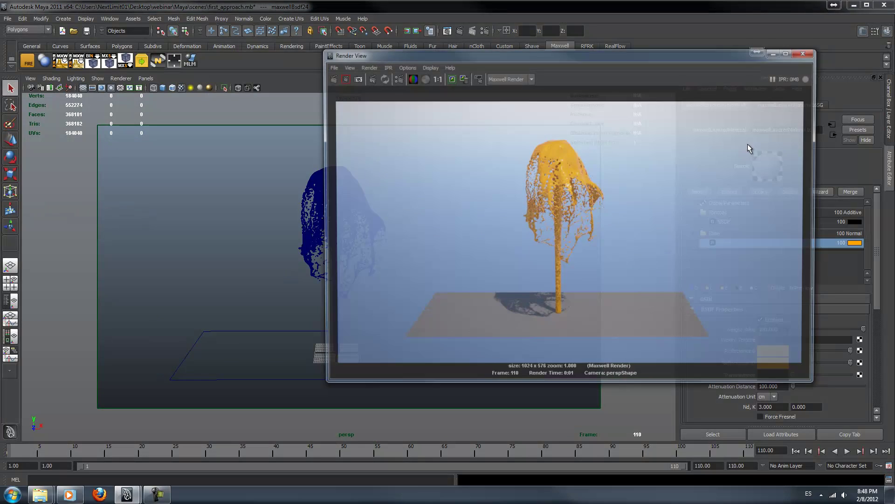
pyautogui.click(807, 52)
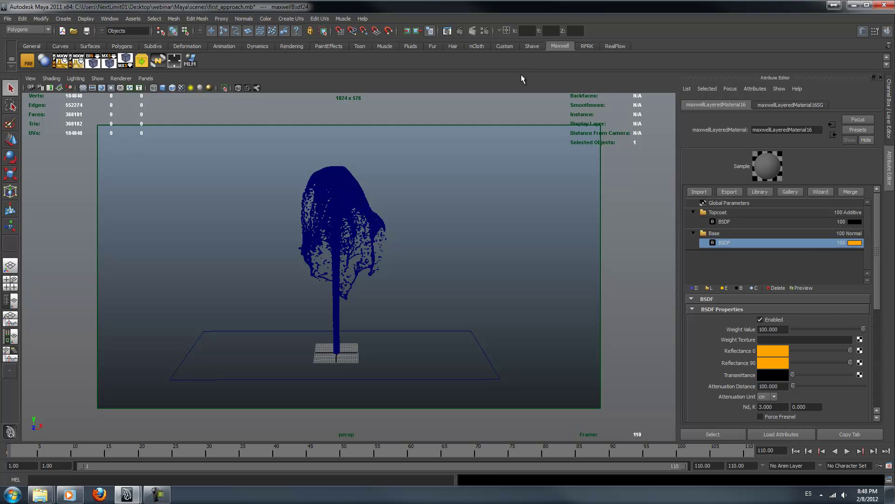
# Step: Set the environment's Sky Type to None in Maxwell's render settings
pyautogui.click(485, 30)
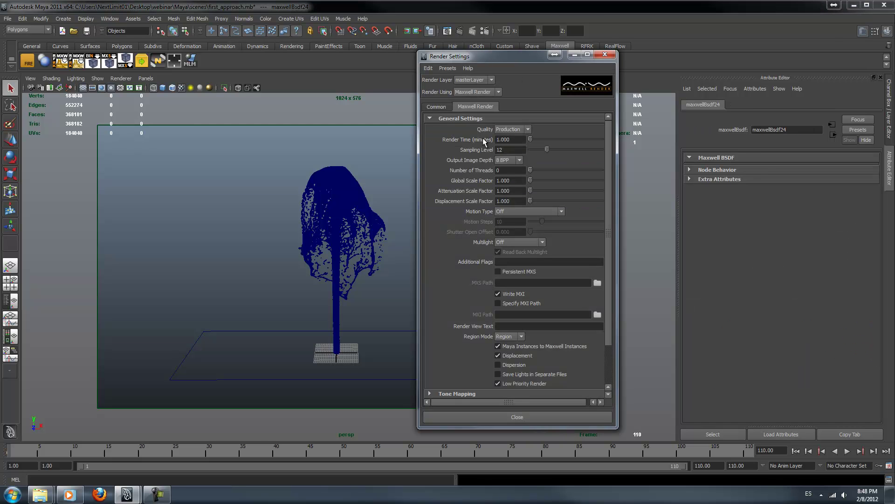
pyautogui.moveTo(610, 172); pyautogui.dragTo(609, 211)
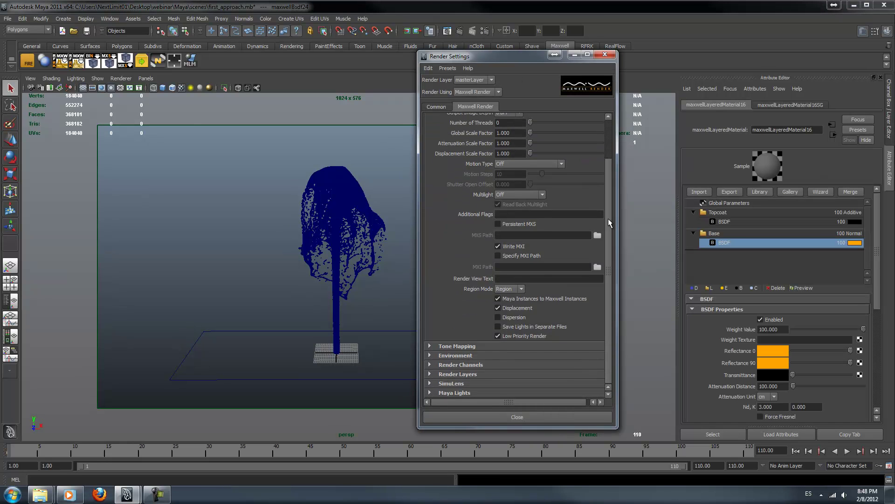
pyautogui.click(464, 356)
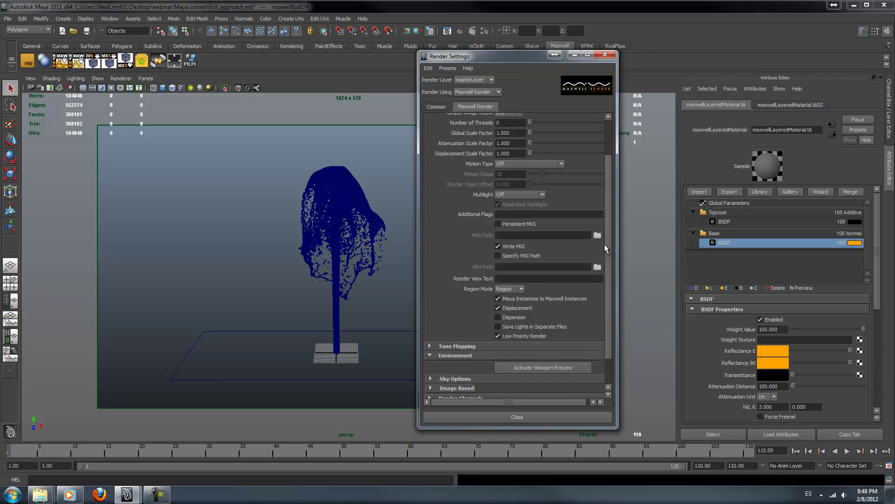
pyautogui.scroll(-1, 611, 253)
pyautogui.scroll(-1, 611, 253)
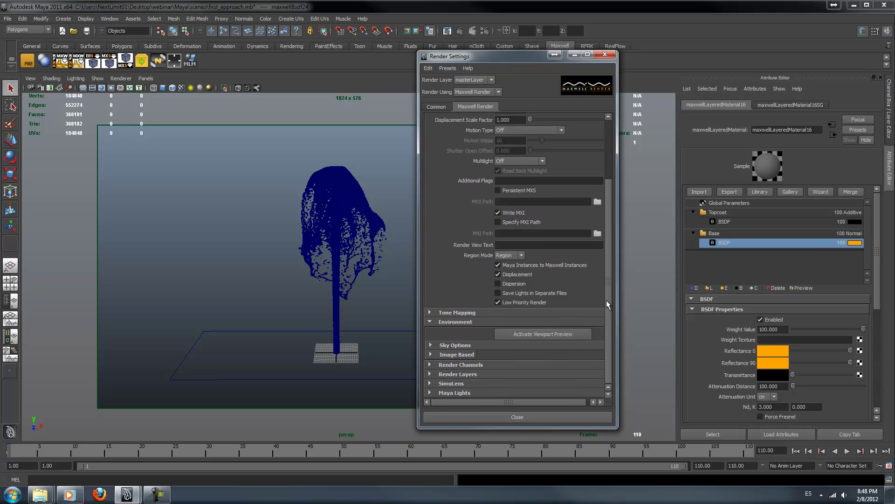
pyautogui.click(462, 345)
pyautogui.click(500, 356)
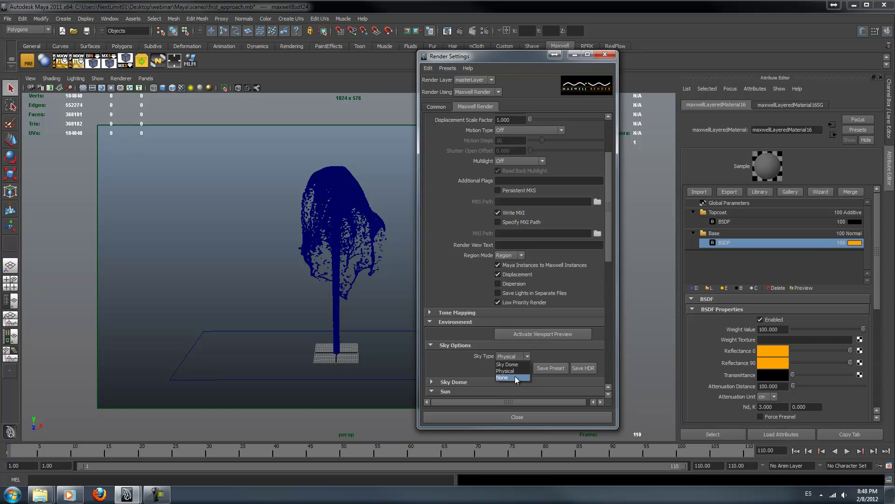
pyautogui.click(516, 379)
pyautogui.moveTo(609, 261); pyautogui.dragTo(609, 321)
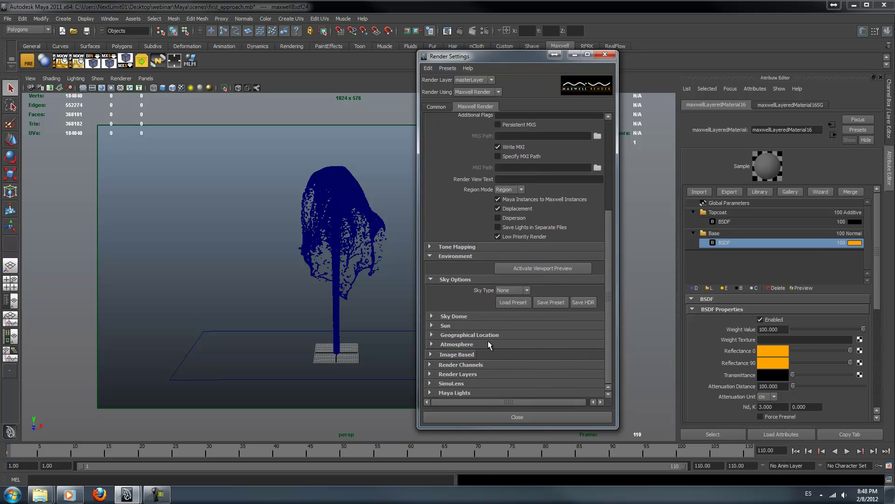
# Step: Leave Use Image Based Environment unchecked in the environment's Image Based options and close the render settings
pyautogui.click(469, 356)
pyautogui.click(499, 364)
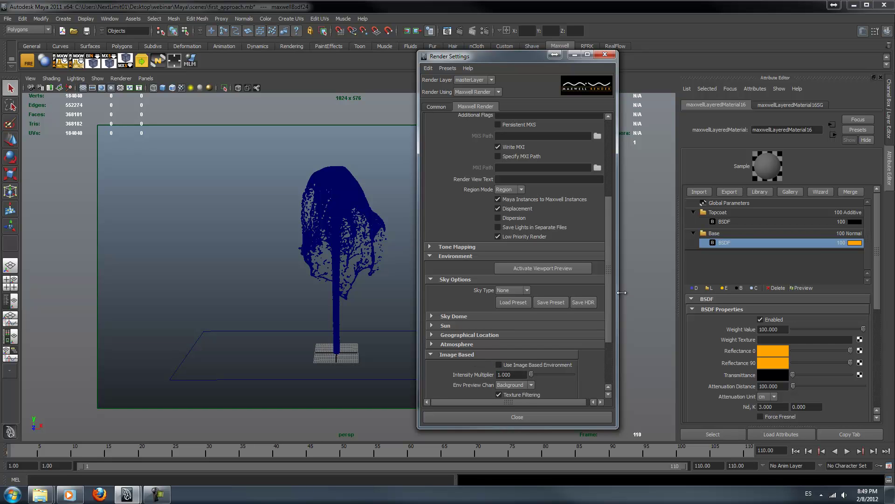
pyautogui.scroll(-5, 502, 355)
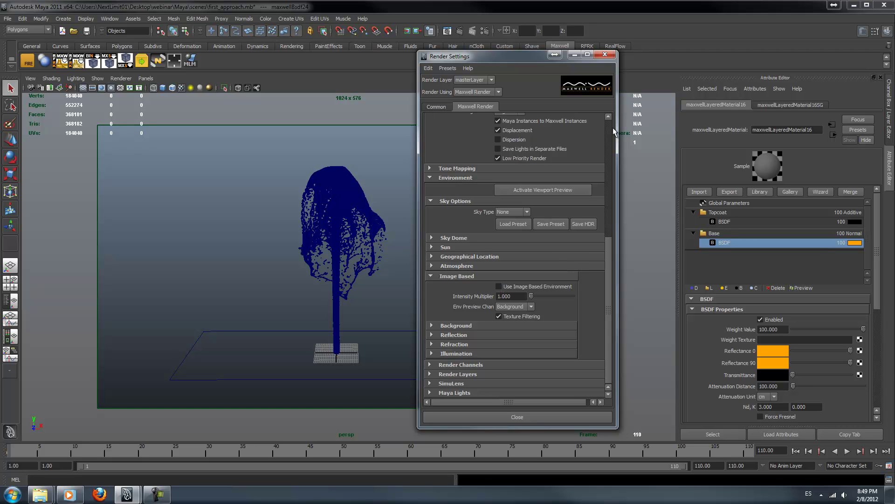
pyautogui.click(431, 279)
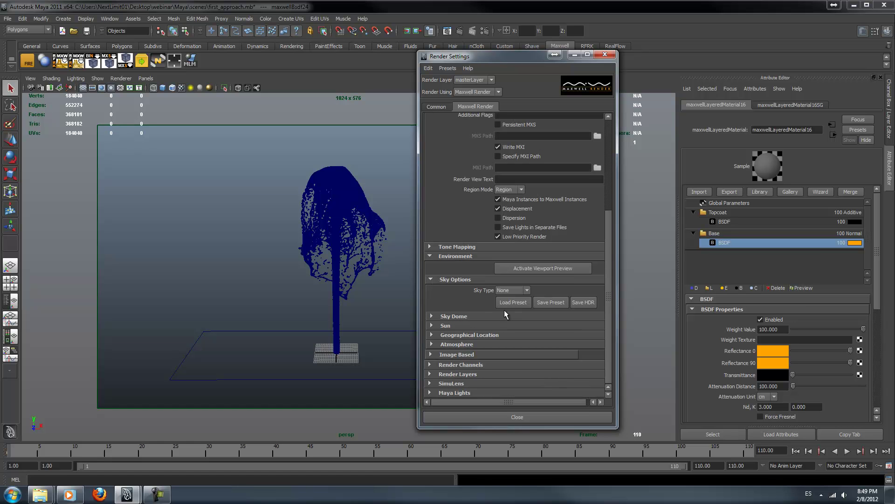
pyautogui.click(480, 279)
pyautogui.click(605, 54)
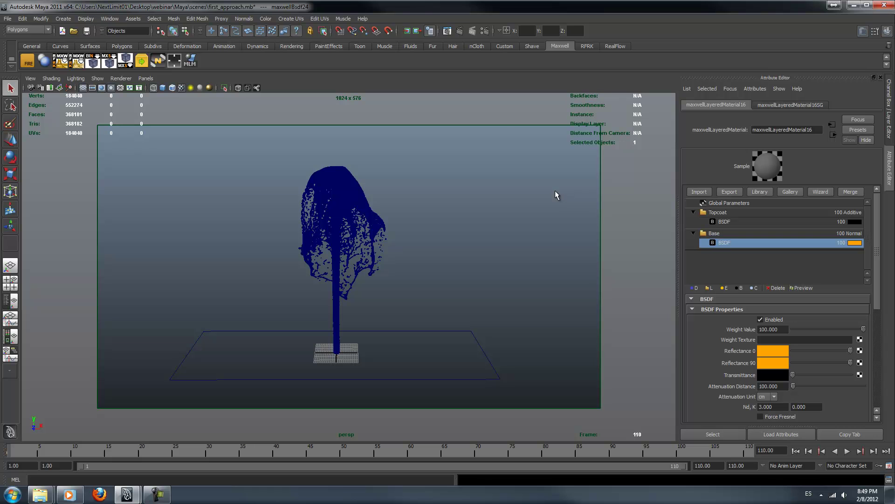
# Step: Render the scene without any environment lighting, check the console messages, and close Maxwell Render
pyautogui.click(460, 32)
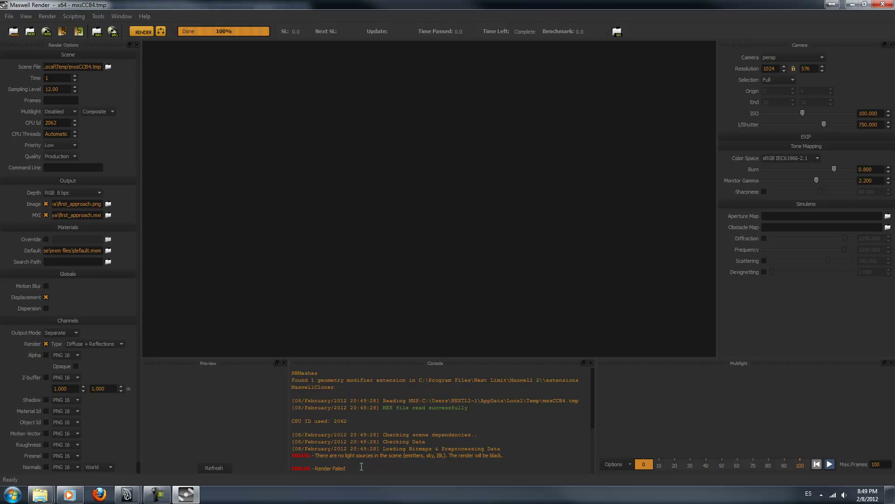
pyautogui.moveTo(355, 468)
pyautogui.mouseDown()
pyautogui.moveTo(286, 439)
pyautogui.moveTo(355, 468)
pyautogui.mouseUp()
pyautogui.click(883, 4)
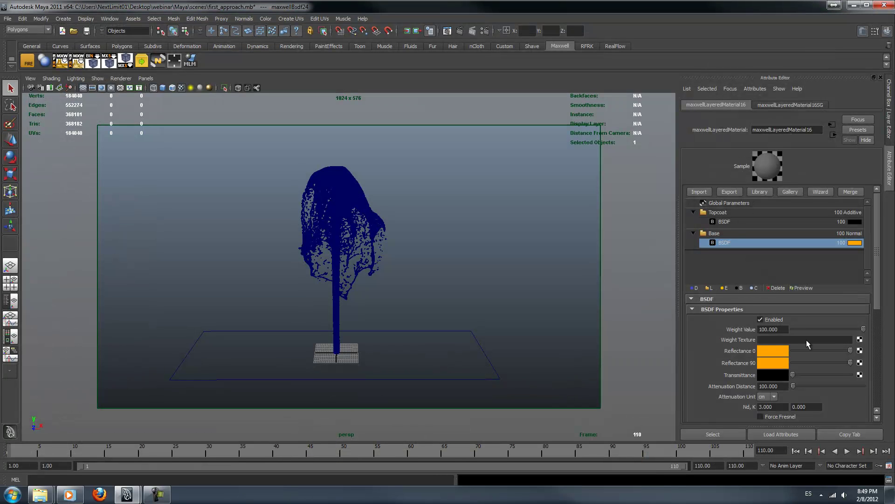
# Step: Make the panels display layer visible so both planes beside the splash mesh are shown
pyautogui.click(889, 136)
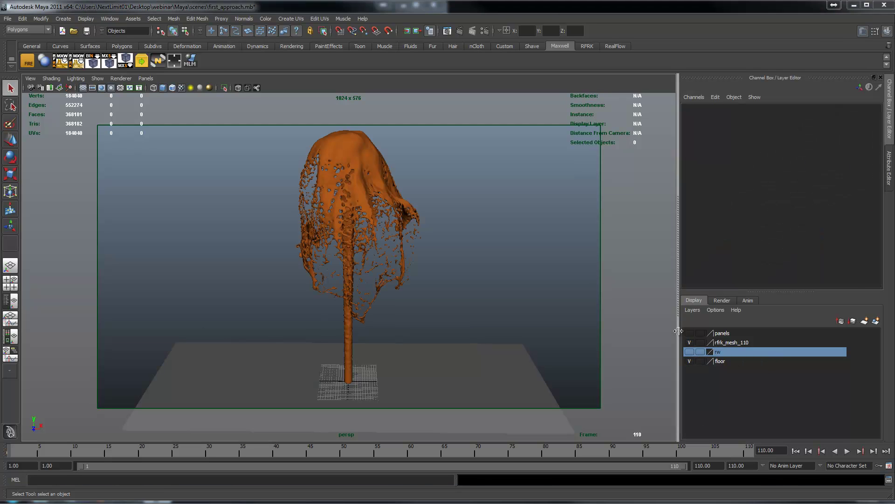
pyautogui.click(684, 333)
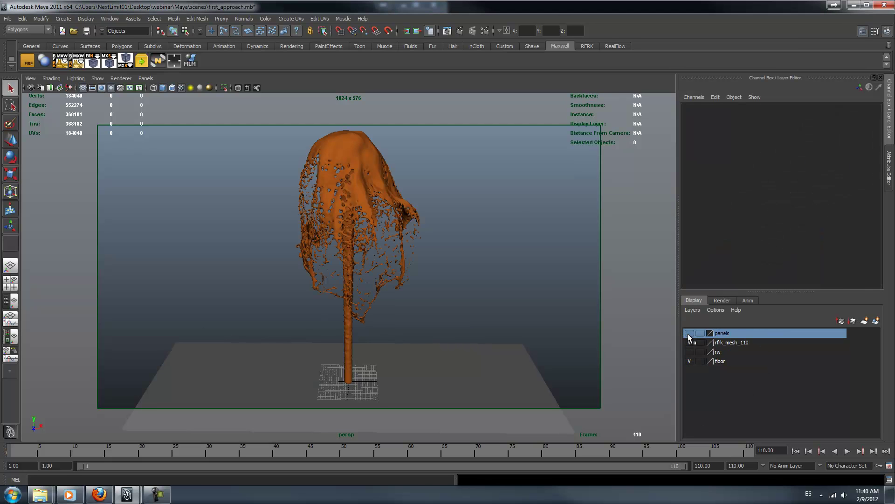
pyautogui.click(689, 333)
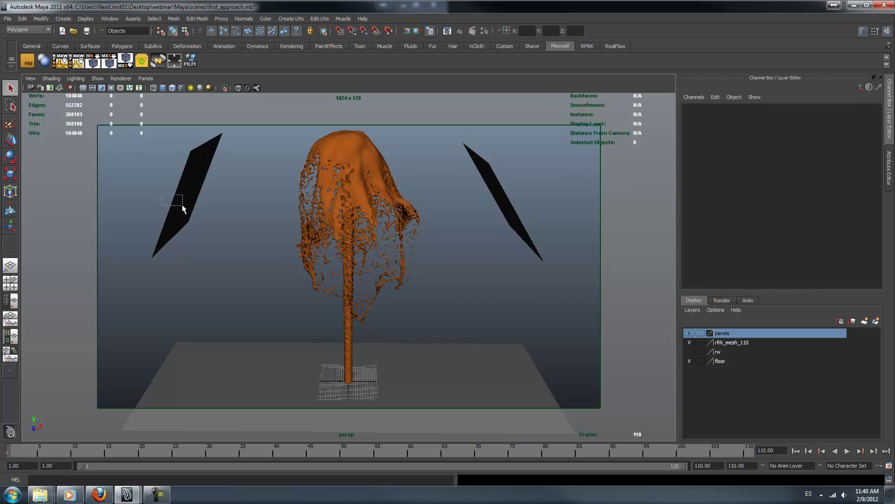
# Step: Select the left and right panel planes in turn and examine their current material in the Attribute Editor
pyautogui.moveTo(182, 205); pyautogui.dragTo(184, 200)
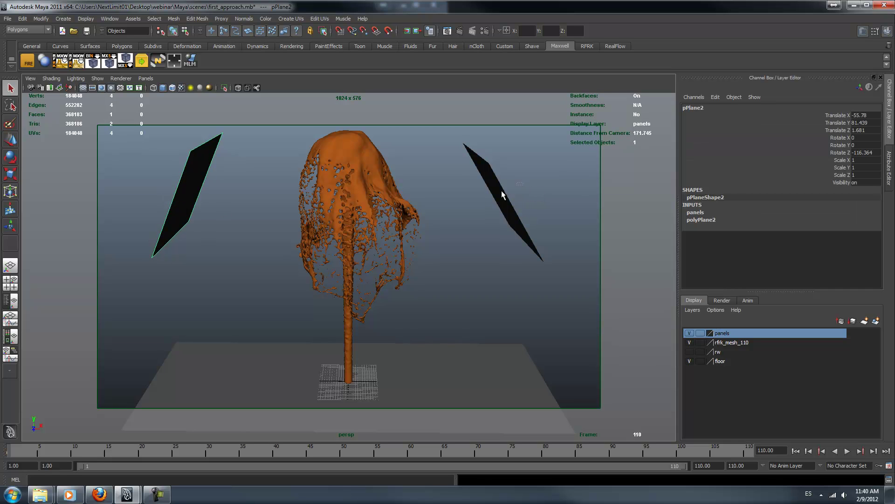
pyautogui.moveTo(522, 181); pyautogui.dragTo(489, 196)
pyautogui.click(891, 168)
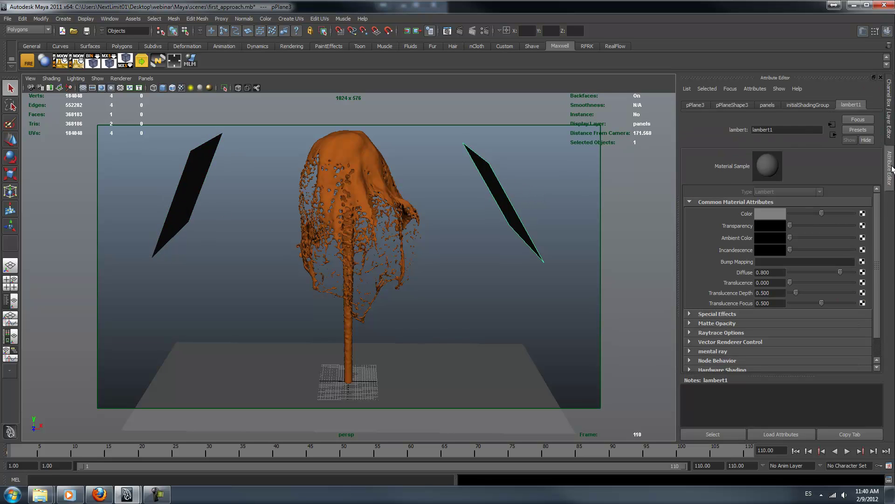
pyautogui.click(195, 203)
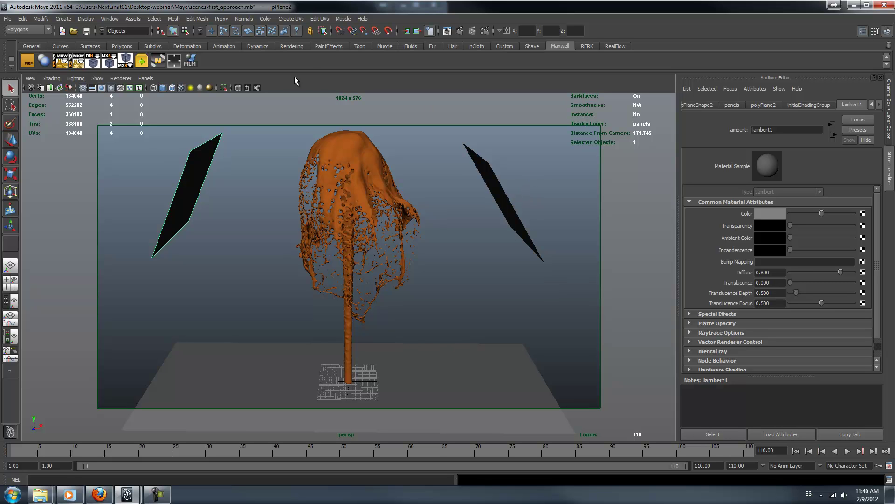
pyautogui.moveTo(533, 188); pyautogui.dragTo(486, 206)
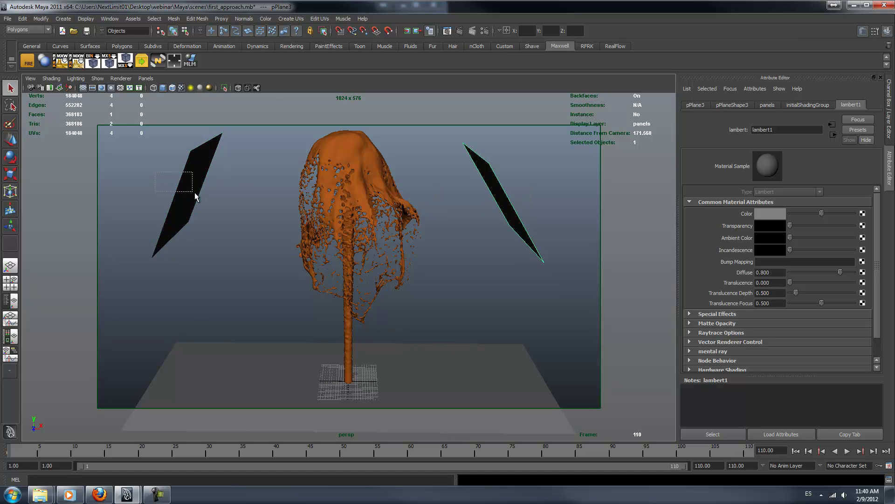
# Step: Assign a new Maxwell layered material to the left panel and add an emitter component to its layer
pyautogui.click(209, 205)
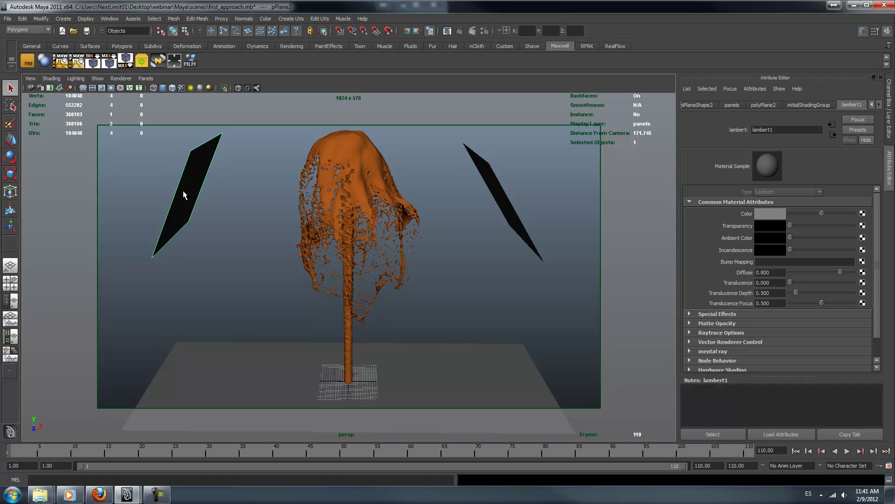
pyautogui.click(189, 63)
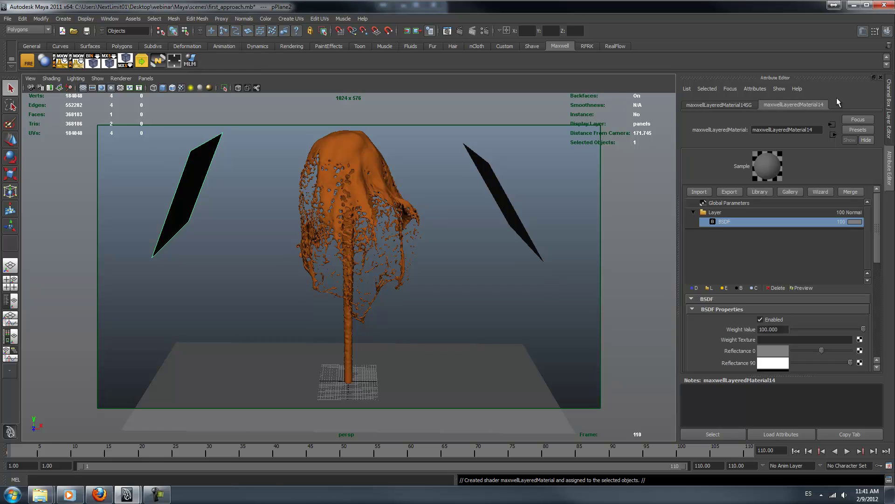
pyautogui.click(724, 288)
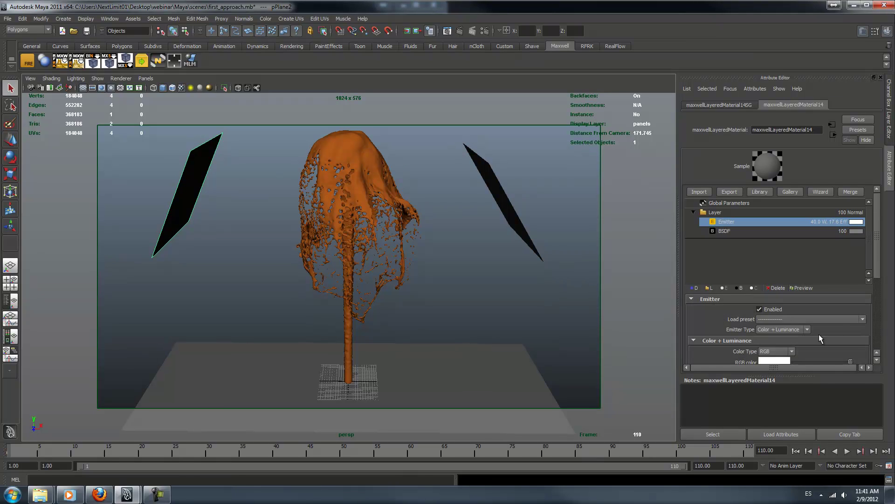
# Step: Load the Tubular fluorescent lamp (cold) - 65W preset for the left panel's emitter
pyautogui.click(843, 319)
pyautogui.moveTo(862, 341); pyautogui.dragTo(863, 378)
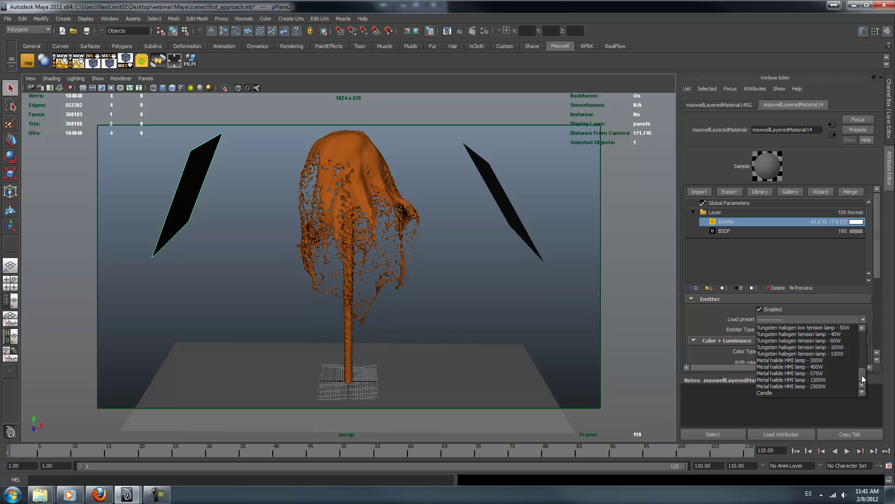
pyautogui.moveTo(863, 379); pyautogui.dragTo(864, 365)
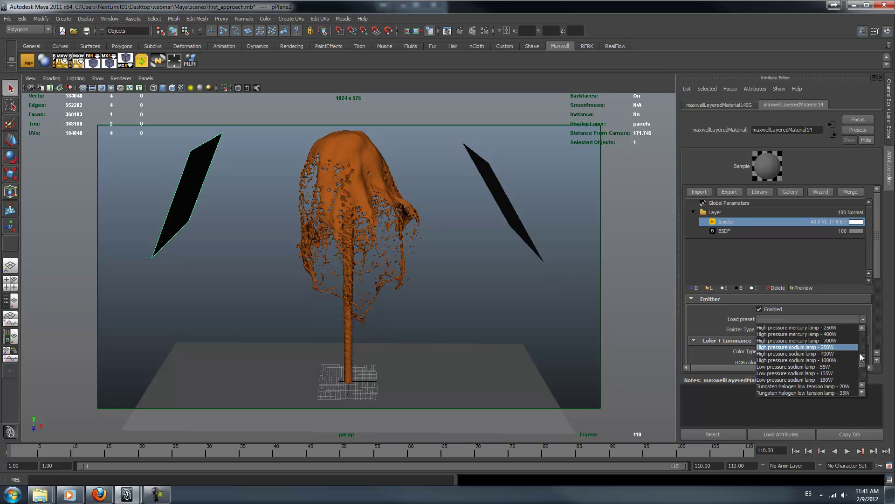
pyautogui.moveTo(864, 364); pyautogui.dragTo(864, 353)
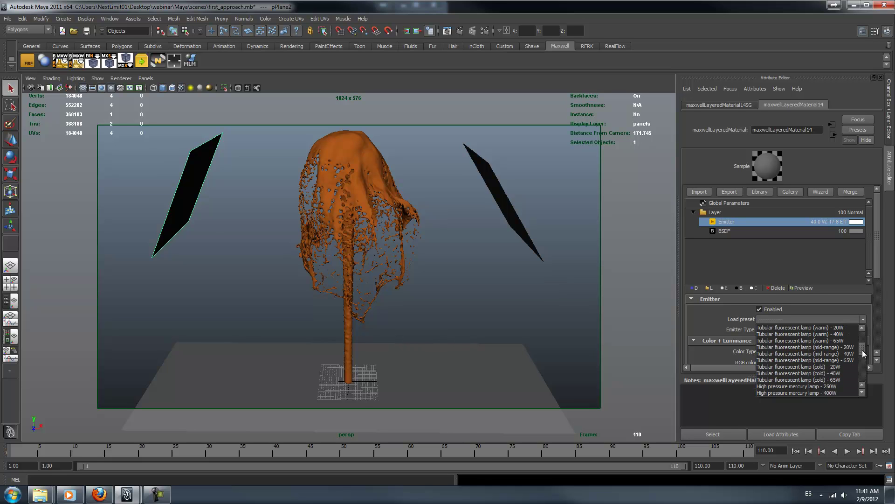
pyautogui.click(821, 379)
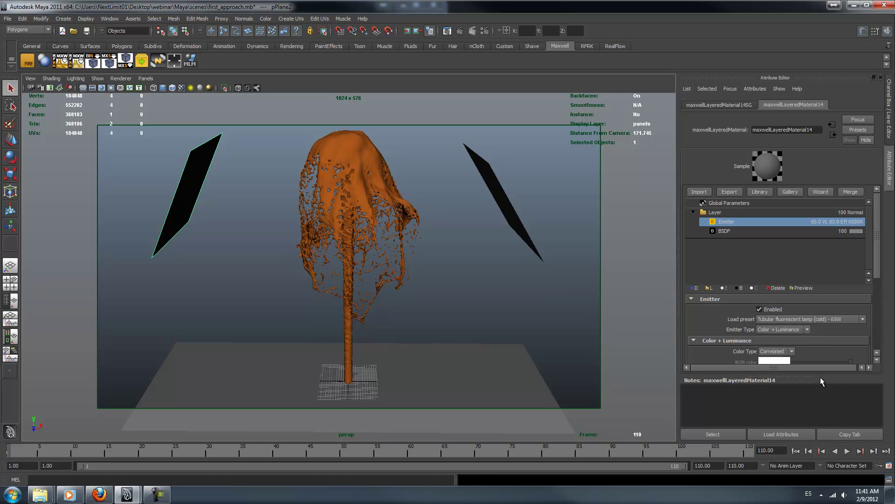
# Step: Assign a new Maxwell layered material to the right panel and add an emitter component to its layer
pyautogui.click(492, 209)
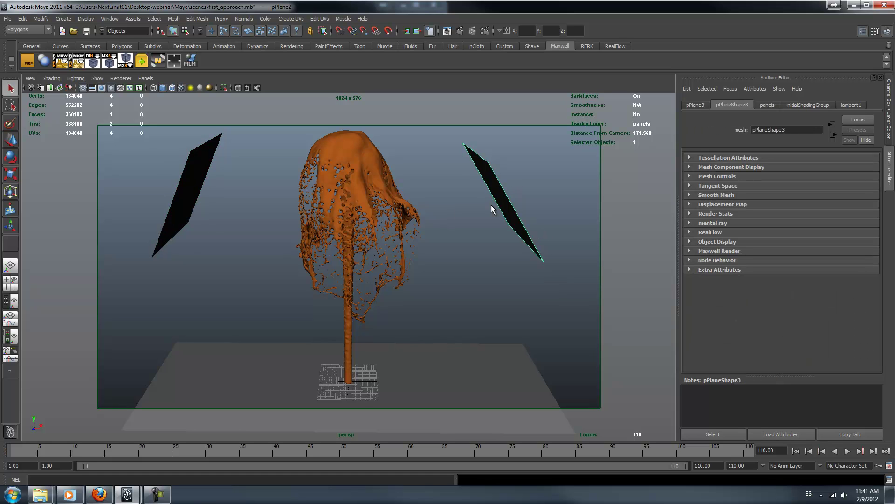
pyautogui.click(191, 62)
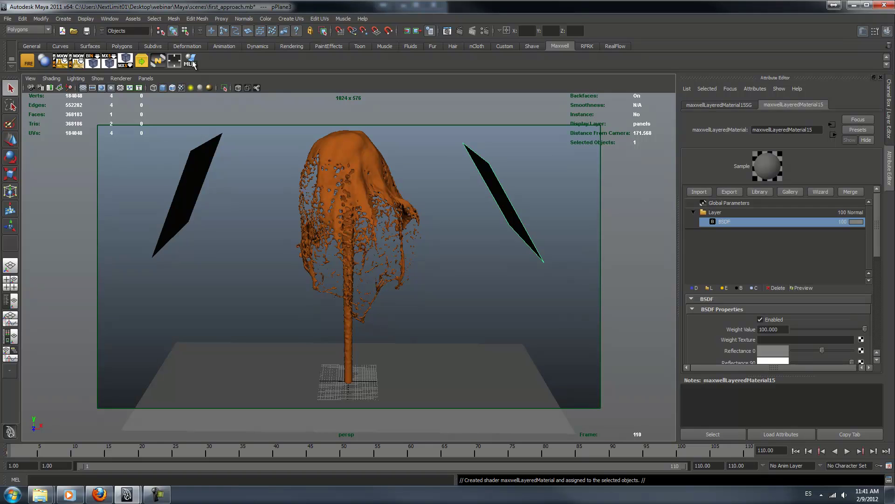
pyautogui.click(727, 289)
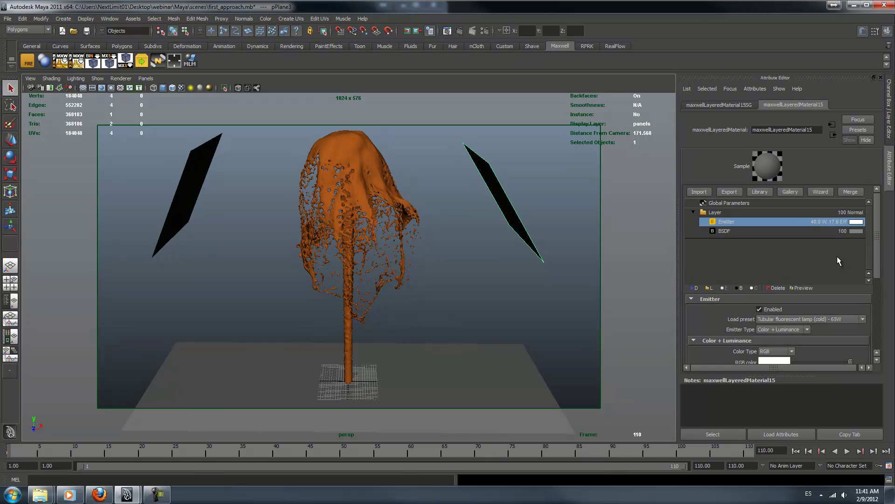
# Step: Load the Tubular fluorescent lamp (mid-range) - 65W preset for the right panel's emitter
pyautogui.click(863, 320)
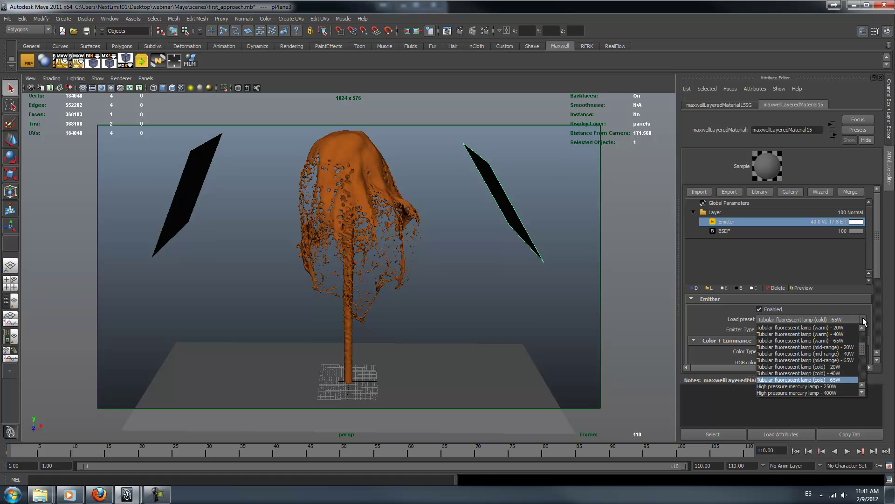
pyautogui.moveTo(862, 350)
pyautogui.mouseDown()
pyautogui.moveTo(862, 369)
pyautogui.moveTo(864, 357)
pyautogui.mouseUp()
pyautogui.click(846, 354)
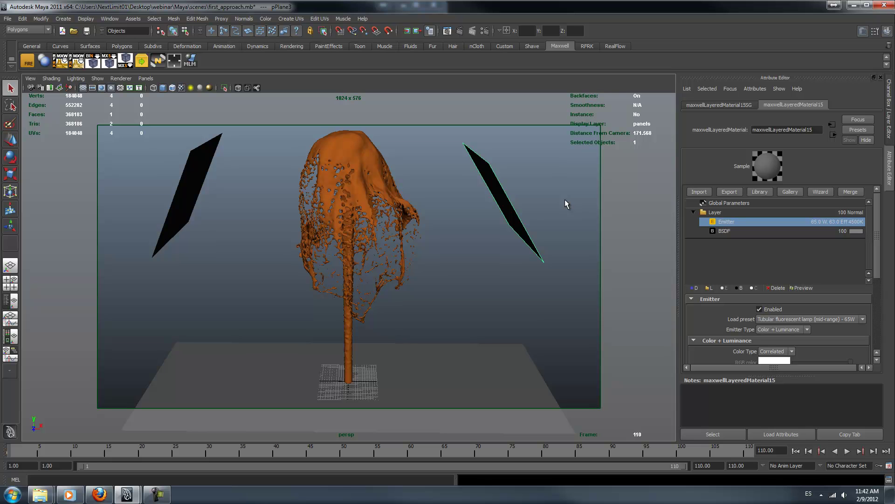
# Step: Render the panel-lit scene in Maxwell Render with ISO 1600 and 1/Shutter 250, and stop the render
pyautogui.click(460, 31)
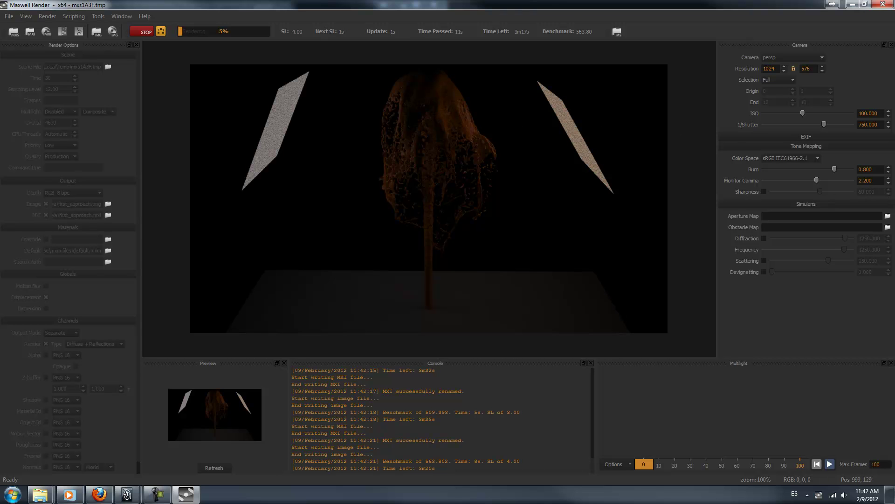
pyautogui.doubleClick(861, 113)
pyautogui.write('16')
pyautogui.press('Return')
pyautogui.write('00')
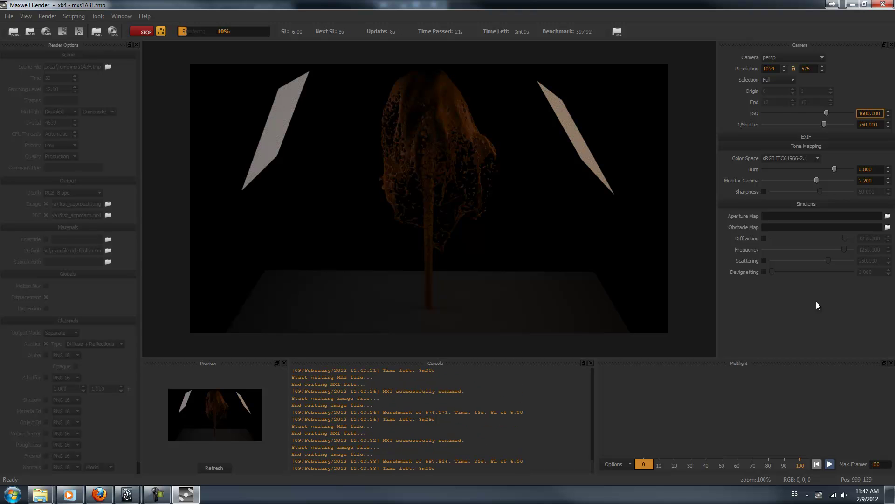
pyautogui.press('Tab')
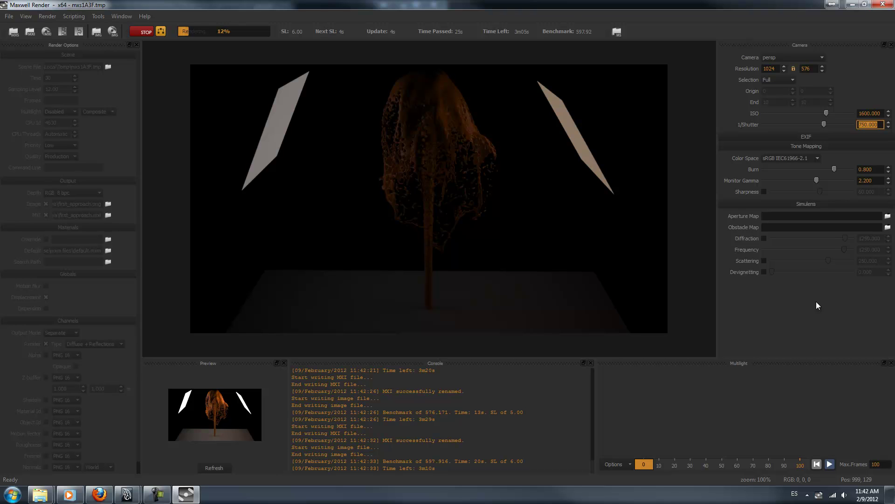
pyautogui.write('250')
pyautogui.press('Return')
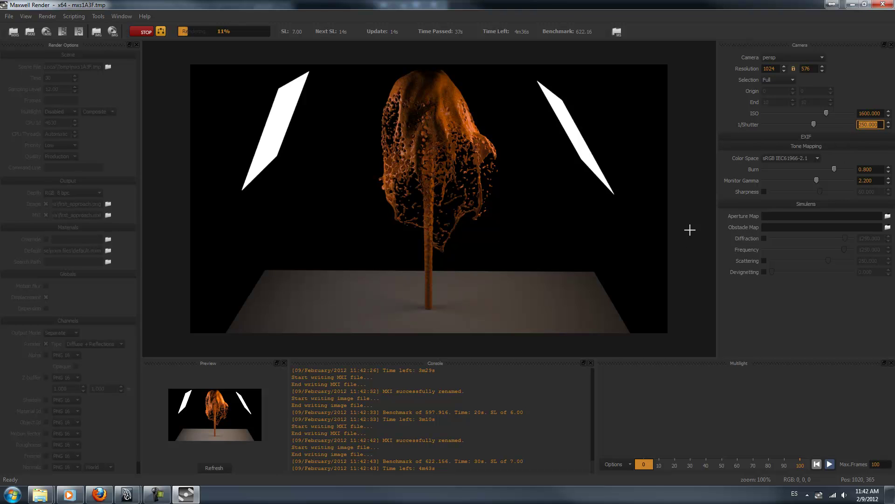
pyautogui.click(145, 32)
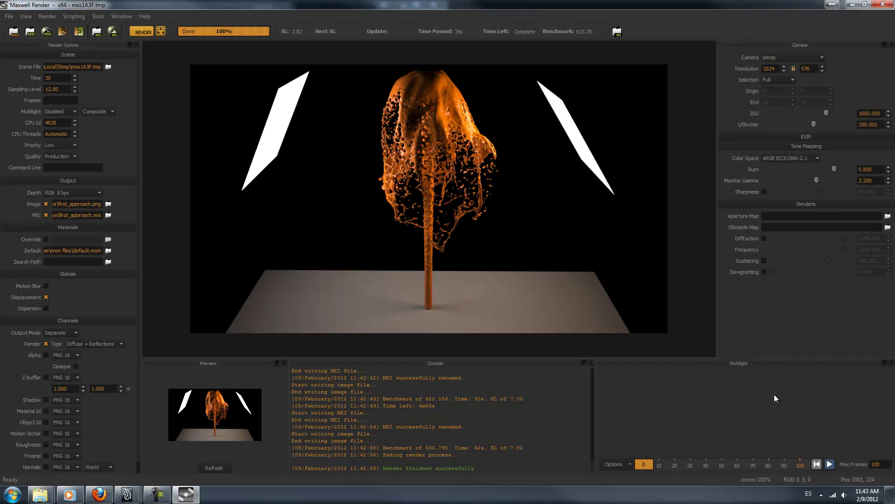
# Step: Enable the Simulens Scattering effect at 500 and refresh the rendered image
pyautogui.click(764, 261)
pyautogui.doubleClick(863, 261)
pyautogui.write('500')
pyautogui.press('Return')
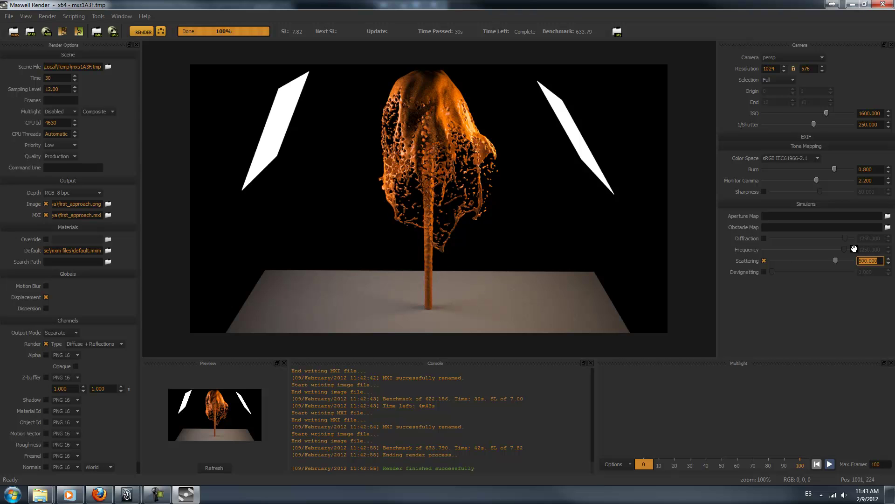
pyautogui.click(219, 467)
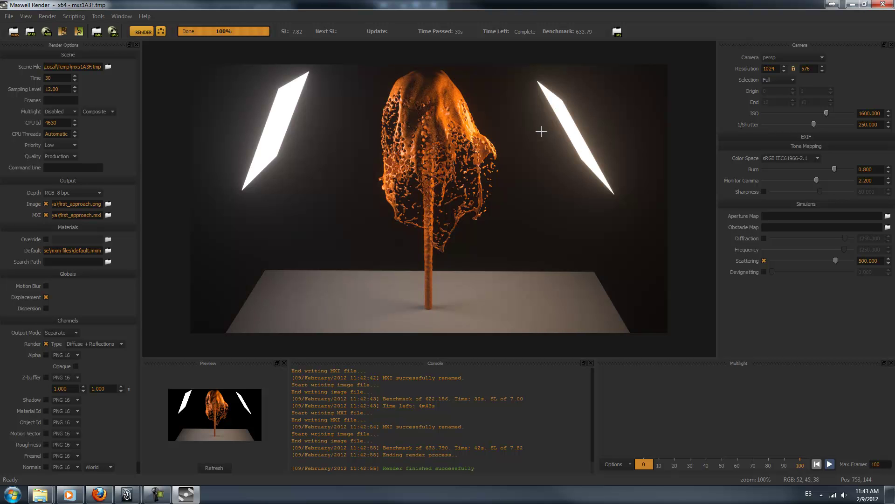
# Step: Reduce Scattering to 250 and refresh the image, and switch the Scattering effect off
pyautogui.doubleClick(865, 259)
pyautogui.write('250')
pyautogui.press('Return')
pyautogui.click(225, 471)
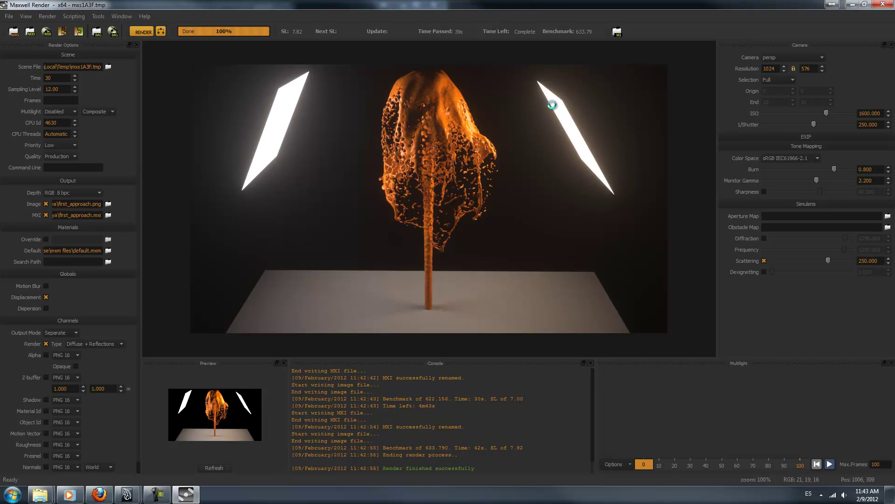
pyautogui.click(764, 261)
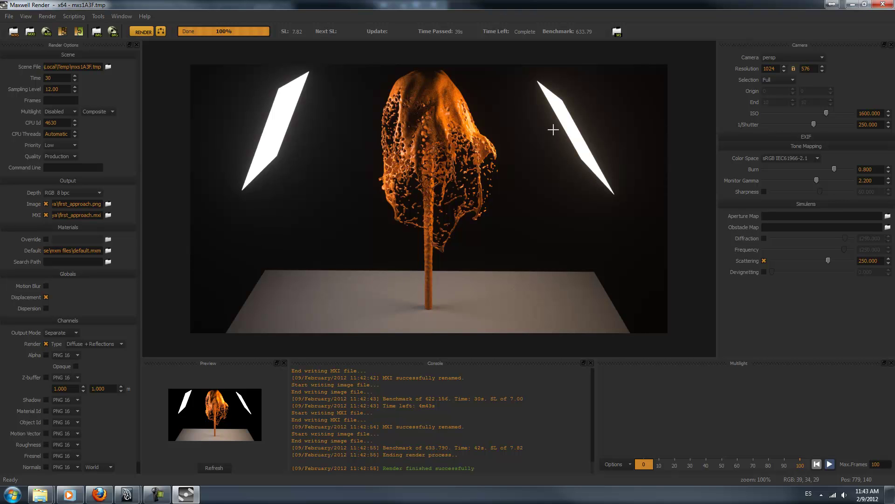
# Step: Examine the MXI output path of the finished render and close both Maxwell Render and Maya's Render View
pyautogui.moveTo(102, 218)
pyautogui.mouseDown()
pyautogui.moveTo(39, 216)
pyautogui.moveTo(113, 215)
pyautogui.mouseUp()
pyautogui.click(92, 216)
pyautogui.click(96, 215)
pyautogui.click(887, 8)
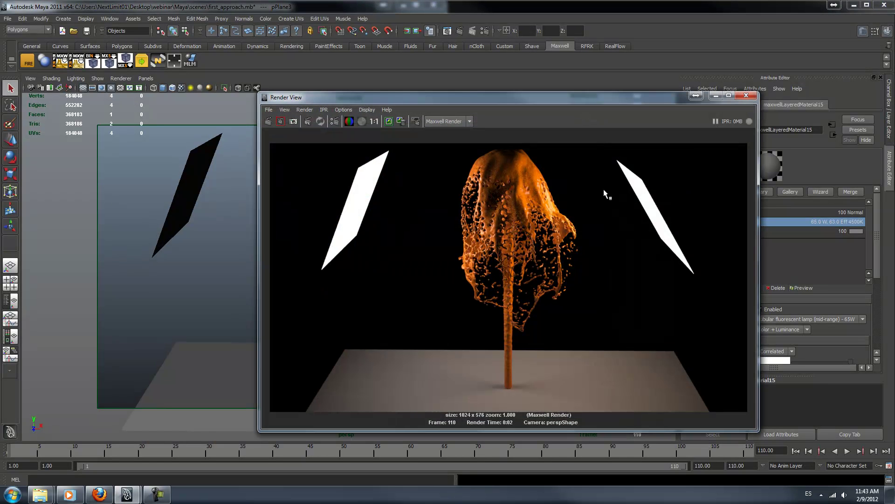
pyautogui.click(746, 96)
# Step: Set Multilight to Intensity in the Maxwell render settings and close the settings window
pyautogui.click(489, 30)
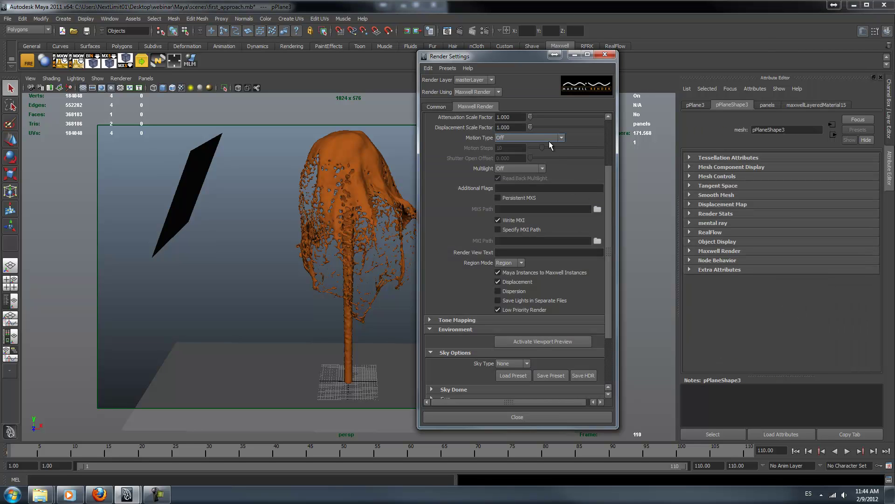
pyautogui.click(540, 168)
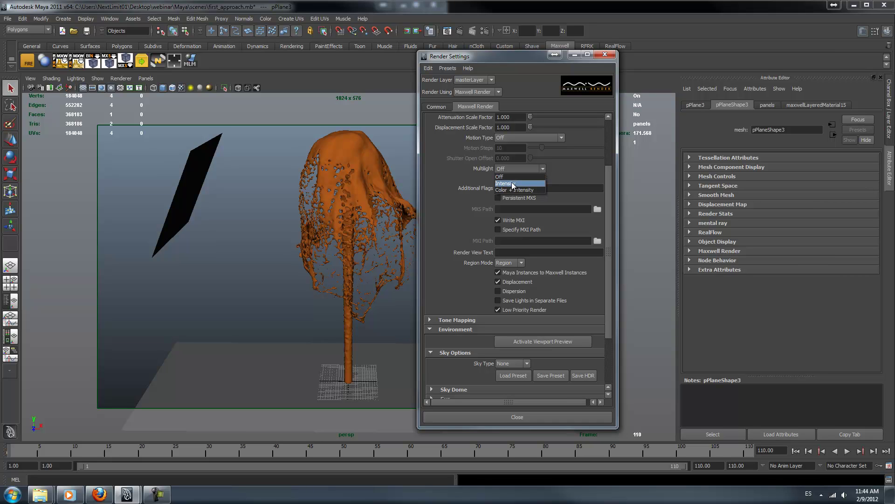
pyautogui.click(513, 184)
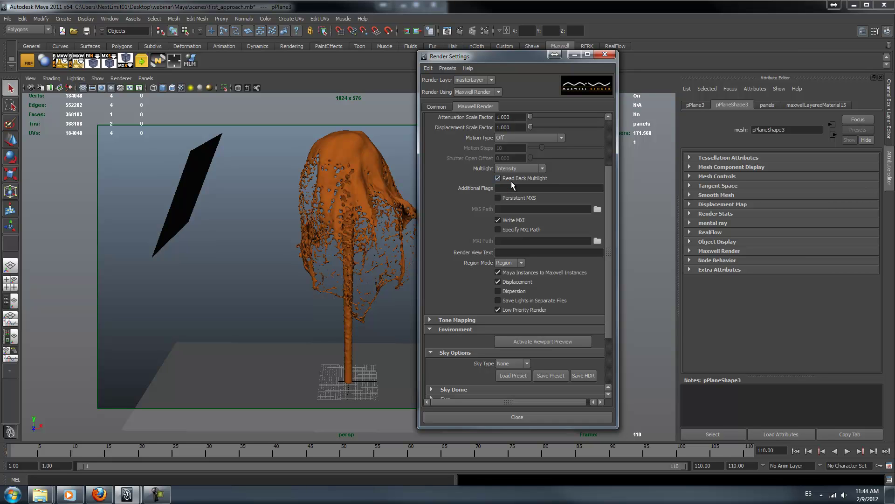
pyautogui.click(605, 54)
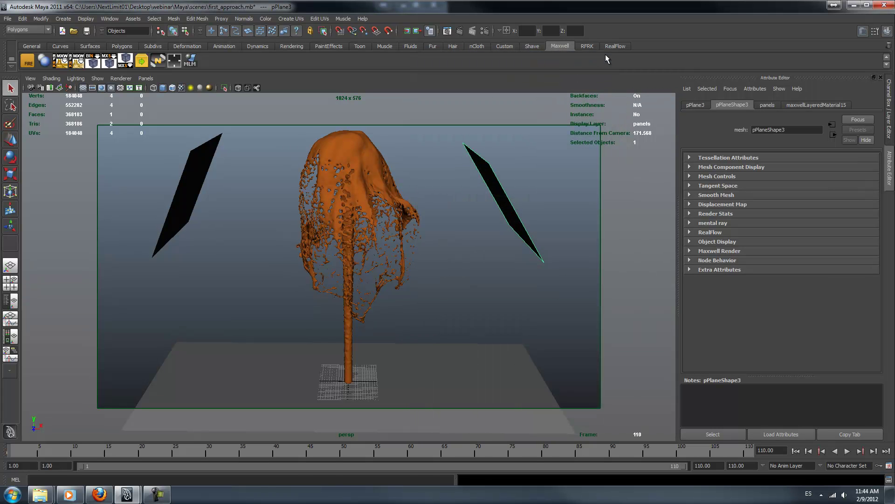
# Step: Start a new Maxwell render of the scene and set ISO to 1600 and 1/Shutter to 500
pyautogui.click(459, 32)
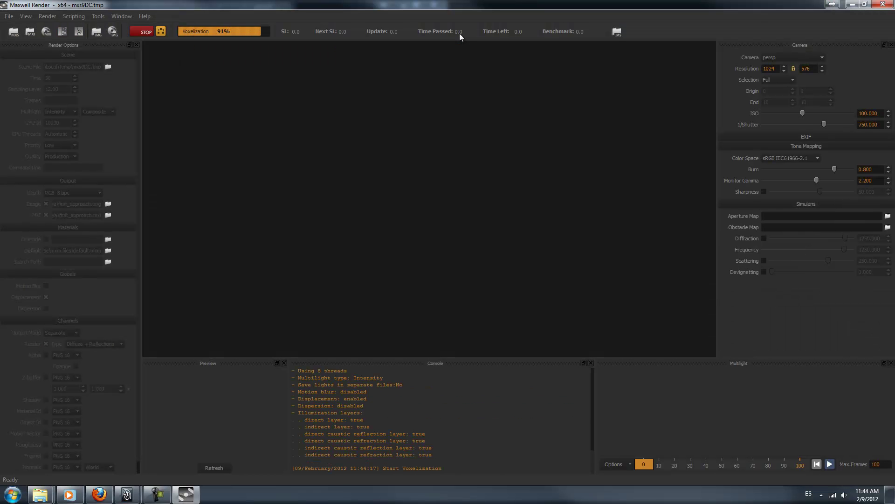
pyautogui.click(865, 113)
pyautogui.hotkey('shift', 'Right')
pyautogui.write('160q')
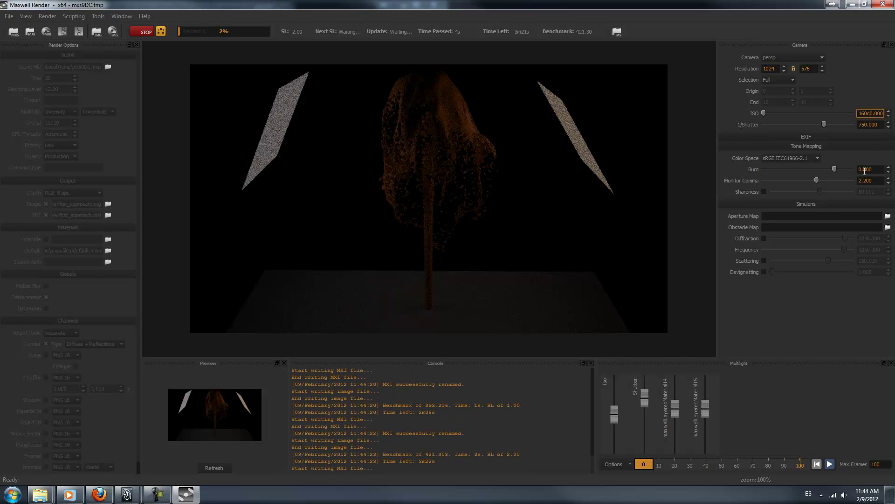
pyautogui.press('Tab')
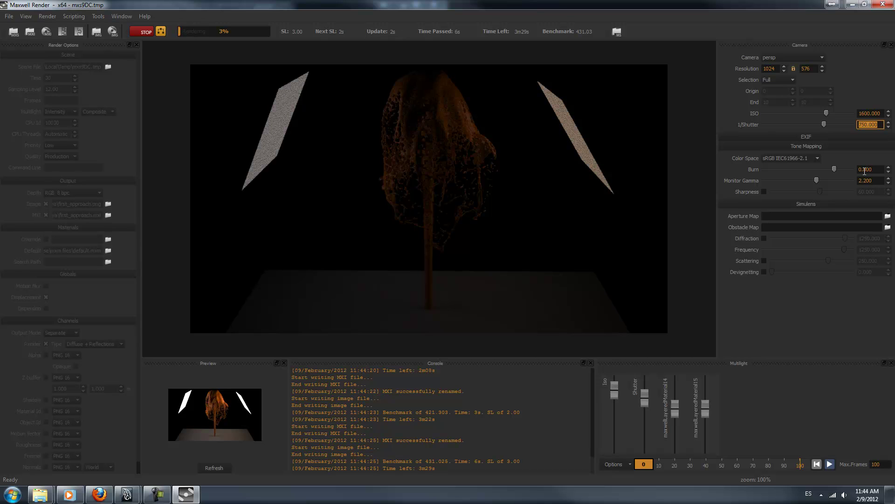
pyautogui.write('500')
pyautogui.press('Return')
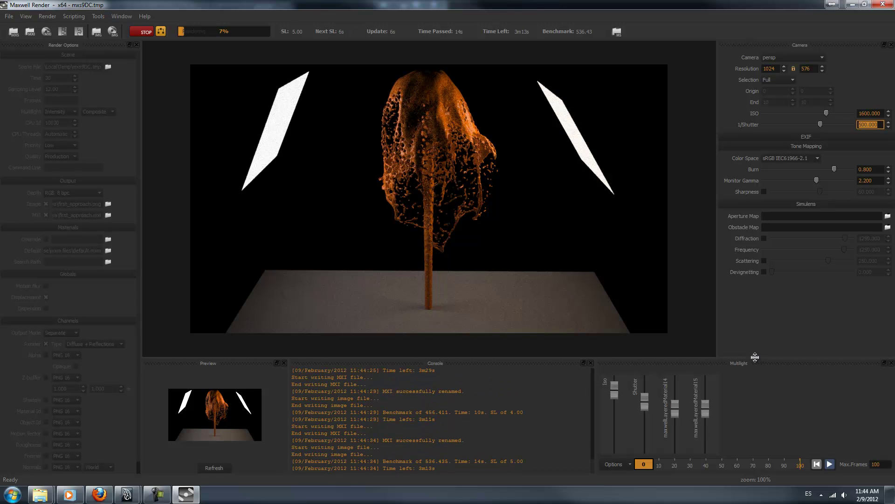
# Step: Enlarge the Multilight panel, and stop the render and resume it from its saved MXI
pyautogui.moveTo(755, 357); pyautogui.dragTo(745, 319)
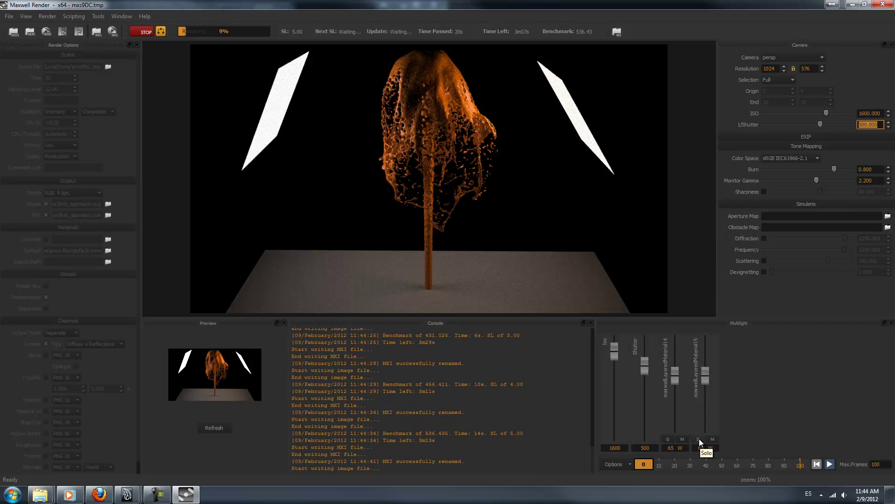
pyautogui.click(142, 33)
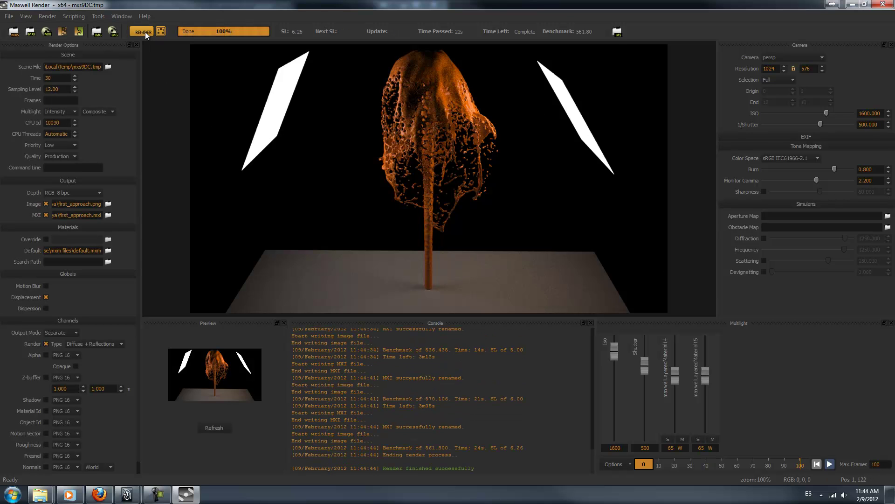
pyautogui.click(147, 34)
pyautogui.click(418, 256)
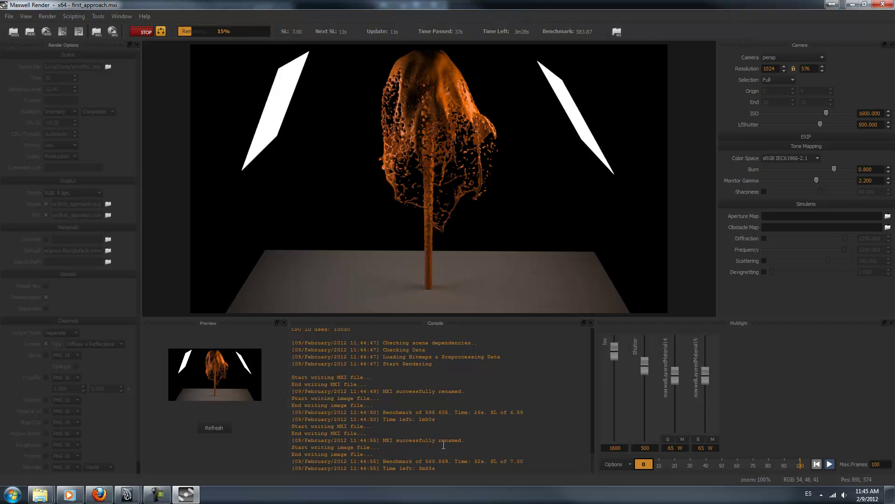
# Step: Compare the panels' lighting in Multilight by dimming each emitter to 0 W in turn, and set both emitters to 56 W
pyautogui.moveTo(707, 377); pyautogui.dragTo(707, 435)
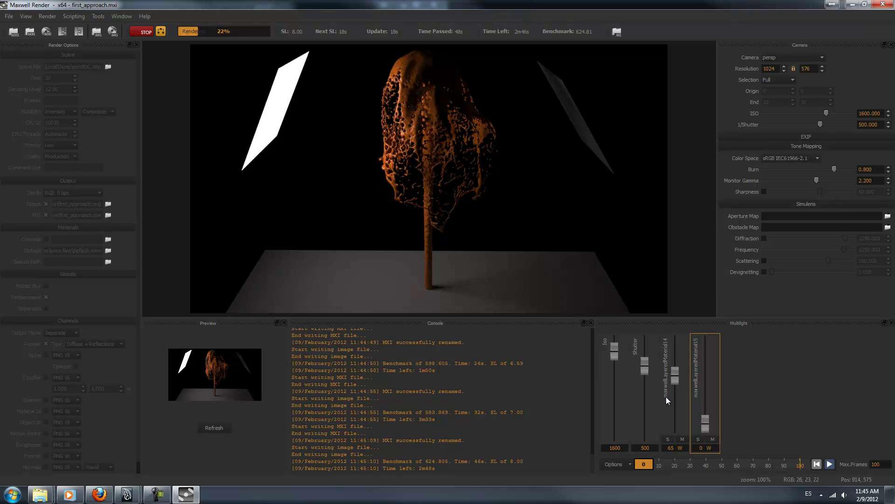
pyautogui.moveTo(707, 427); pyautogui.dragTo(676, 437)
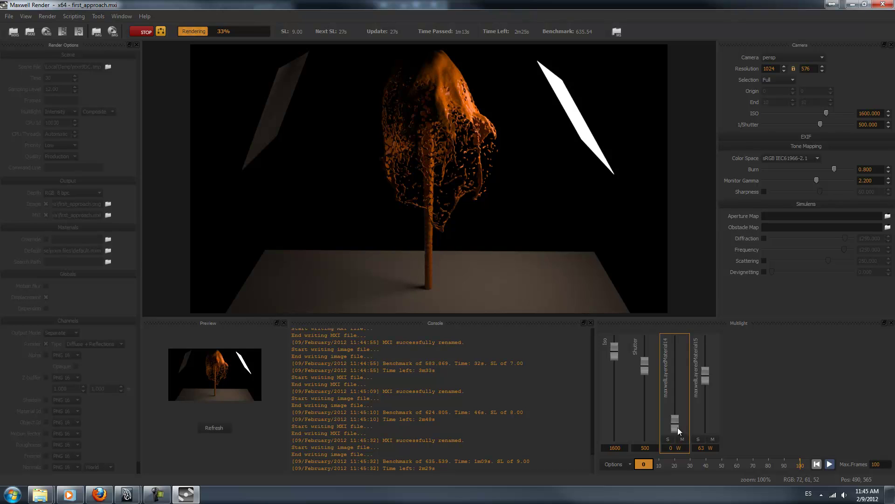
pyautogui.moveTo(676, 427); pyautogui.dragTo(707, 382)
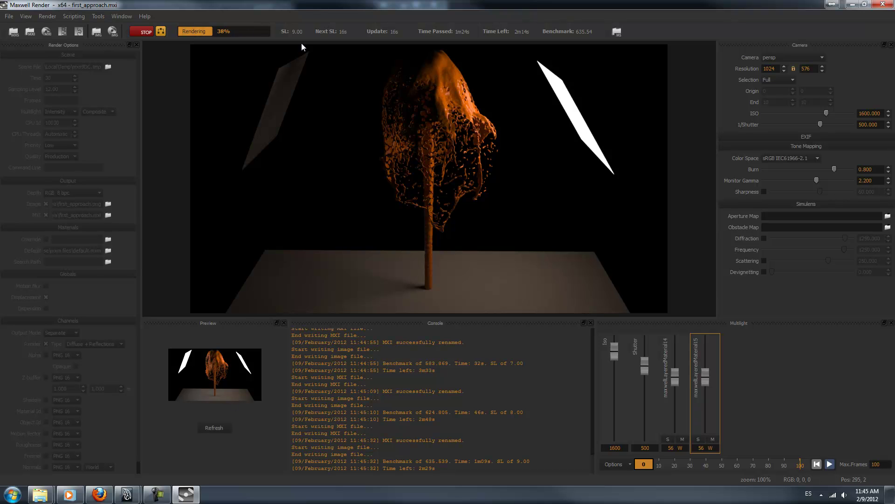
# Step: Stop and close the render, and import only the perspShape camera settings from Multilight: Shutter 500, F/Stop 5.6, ISO 1600
pyautogui.click(145, 32)
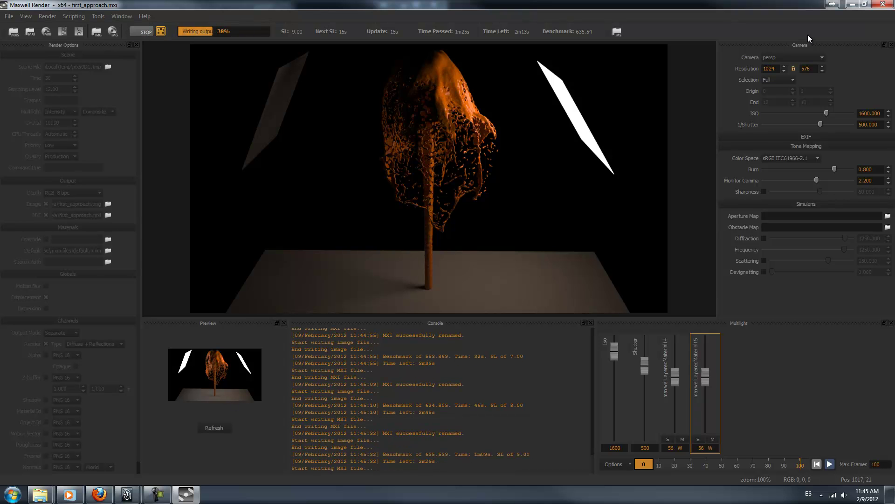
pyautogui.click(883, 5)
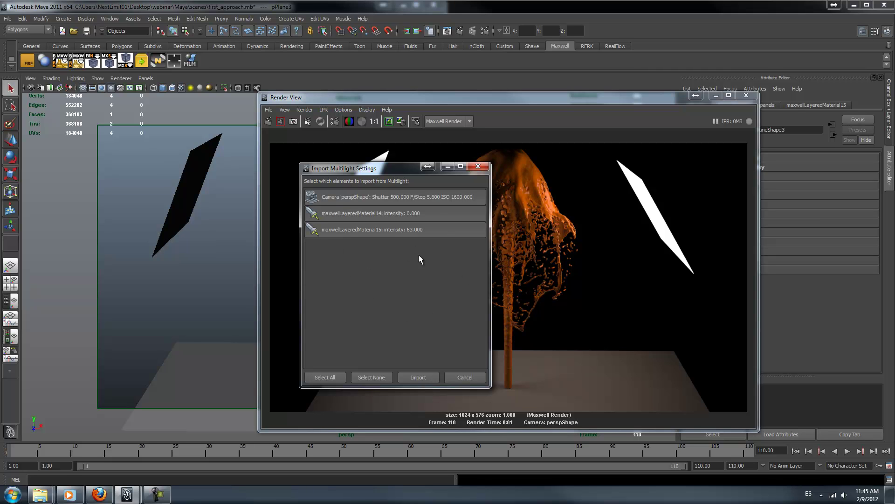
pyautogui.click(421, 379)
pyautogui.click(412, 214)
pyautogui.click(412, 231)
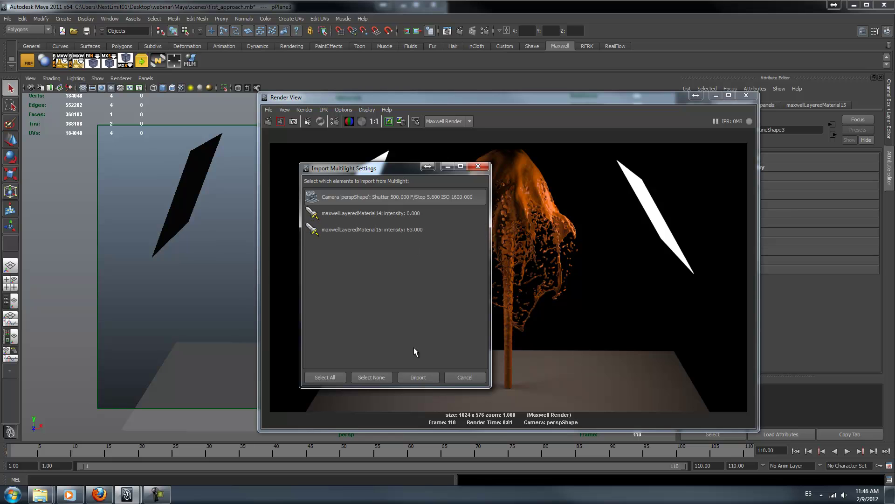
pyautogui.click(410, 376)
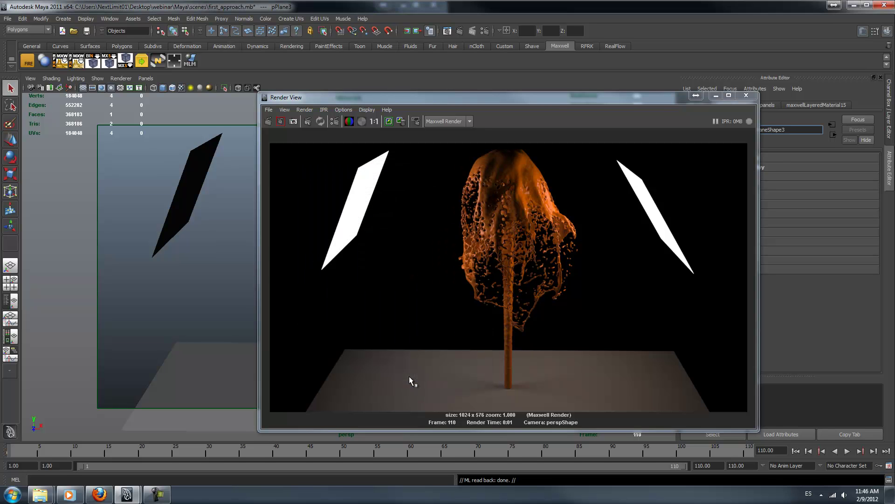
pyautogui.click(746, 96)
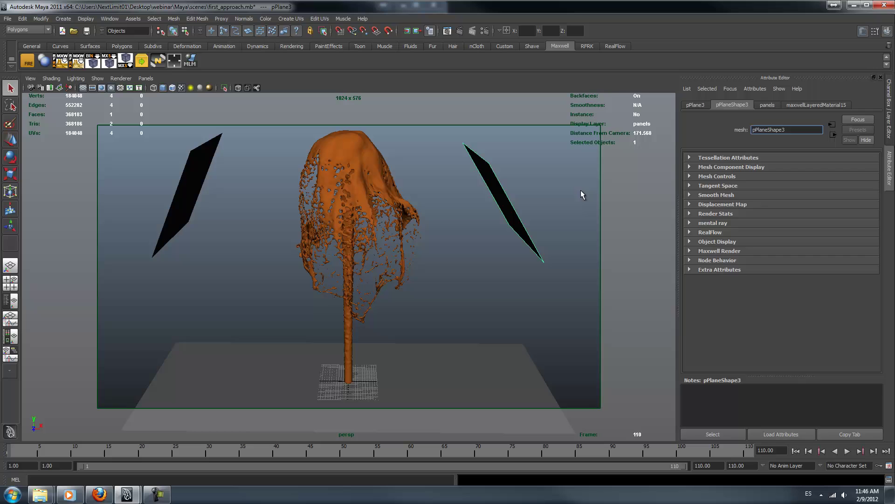
pyautogui.click(582, 195)
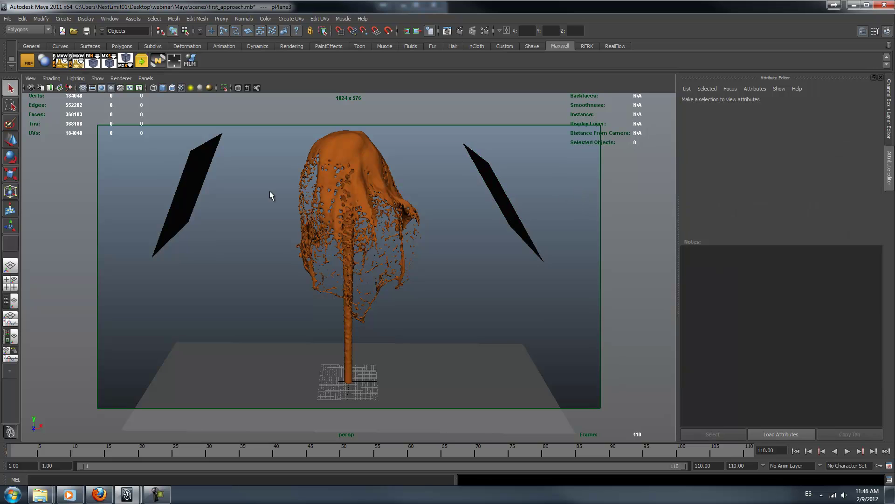
# Step: Inspect the Maxwell Render visibility attributes of the two light panels beside the splash
pyautogui.click(208, 194)
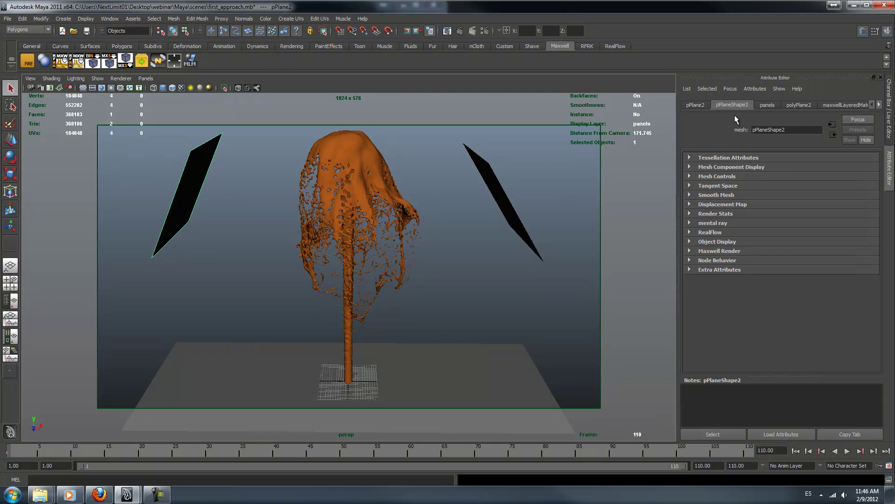
pyautogui.click(728, 251)
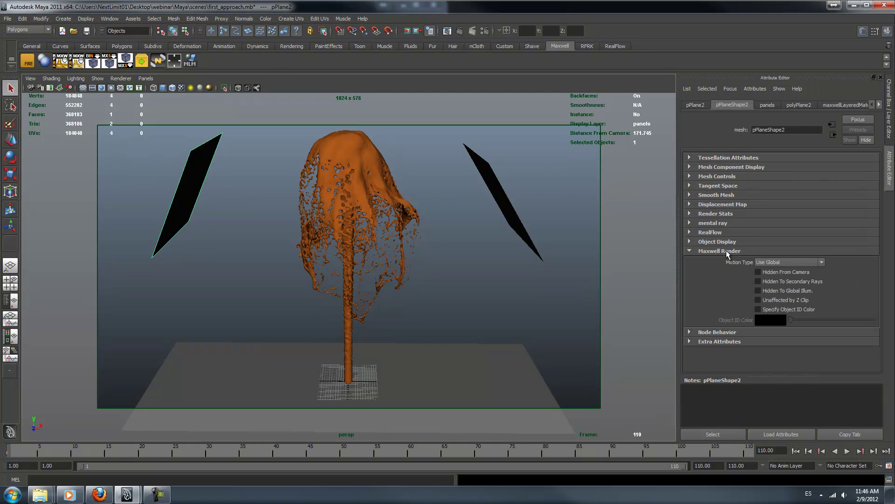
pyautogui.click(538, 192)
pyautogui.click(495, 215)
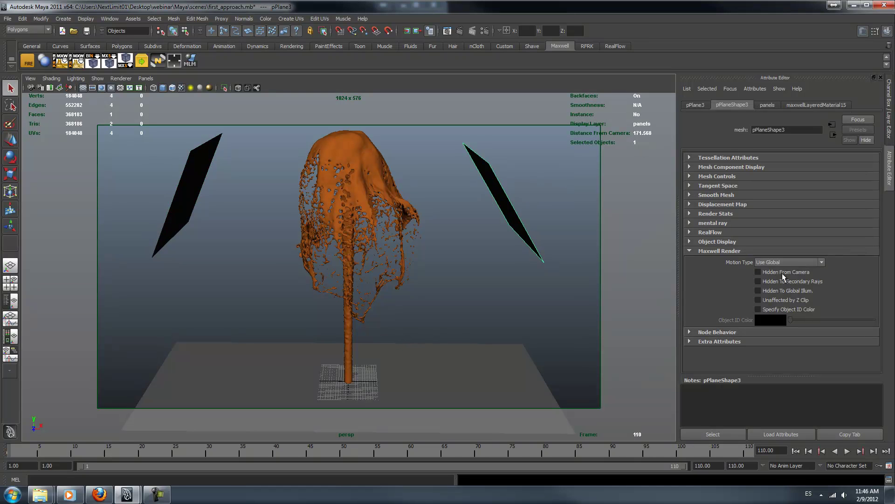
pyautogui.click(550, 196)
# Step: Assign a new Maxwell layered material to the splash mesh and build it with the wizard's CarPaint preset
pyautogui.click(373, 184)
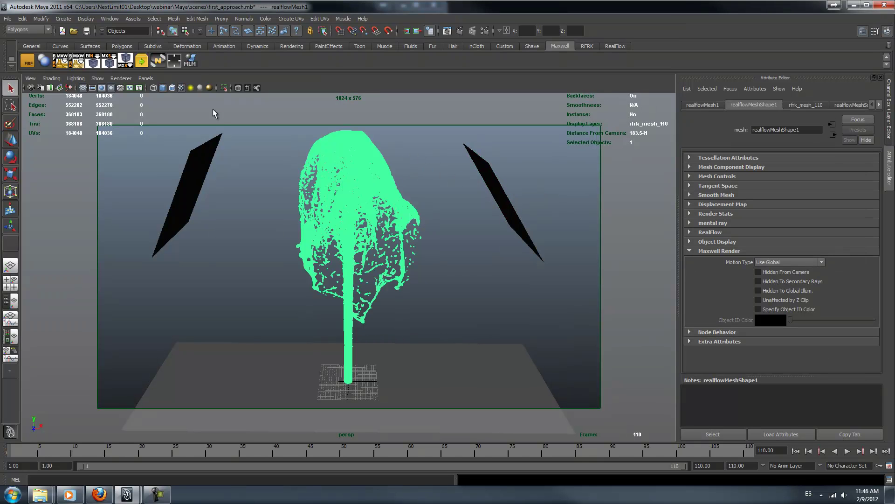
pyautogui.click(191, 61)
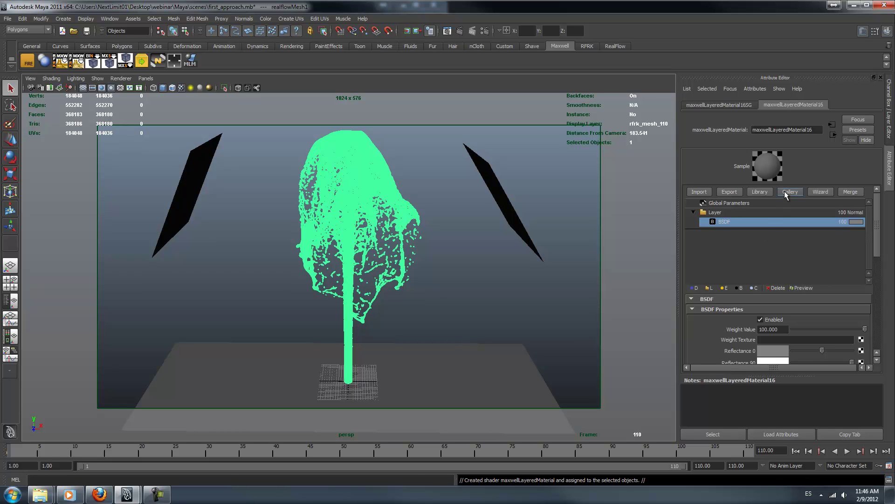
pyautogui.click(816, 193)
pyautogui.click(530, 112)
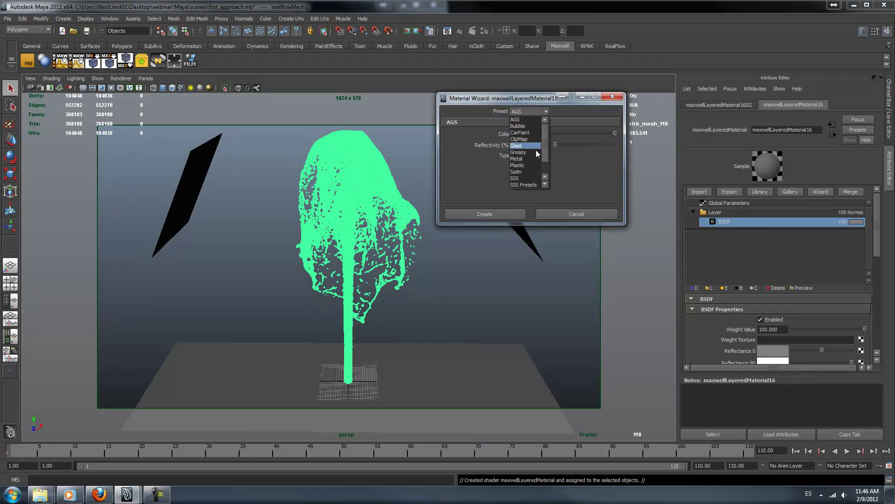
pyautogui.click(520, 132)
pyautogui.click(502, 211)
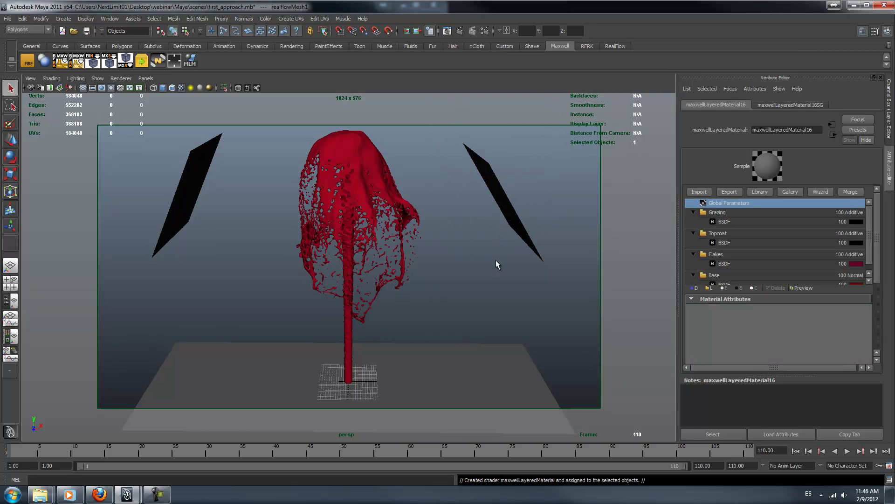
# Step: Render the scene in Maxwell, set ISO to 2400 and 1/Shutter to 250, and refresh the image
pyautogui.click(460, 32)
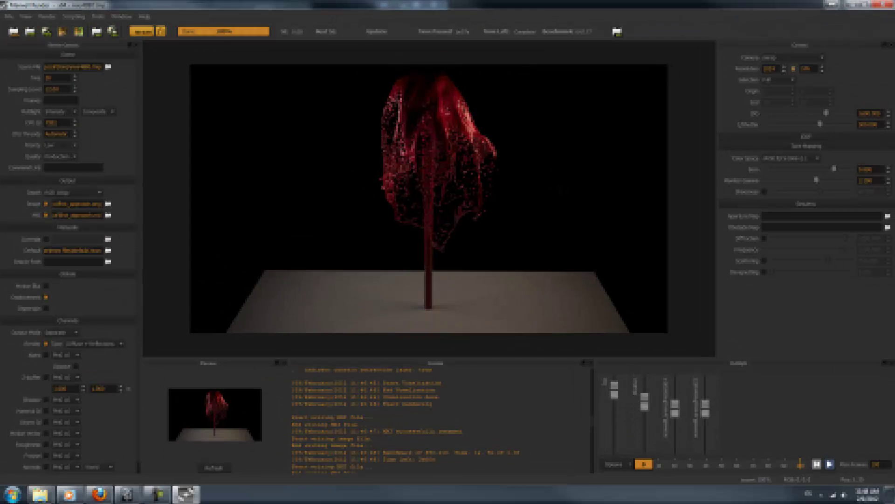
pyautogui.doubleClick(864, 114)
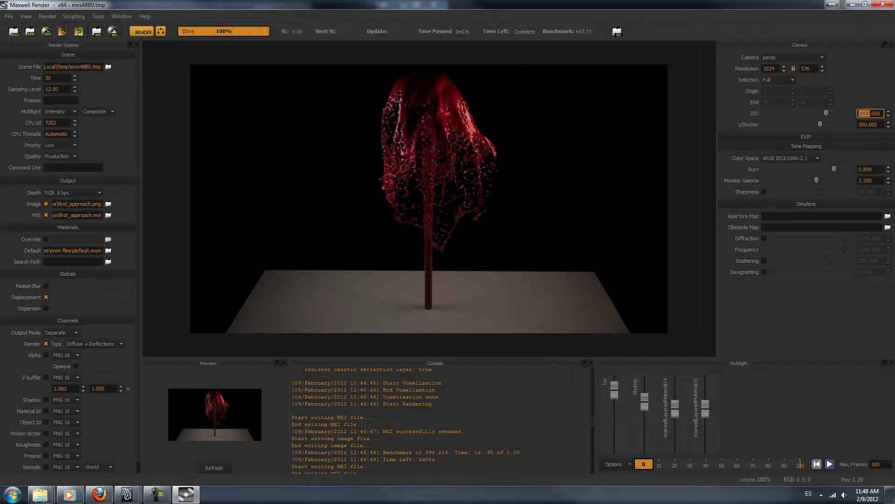
pyautogui.write('2400')
pyautogui.press('Tab')
pyautogui.write('250')
pyautogui.press('Return')
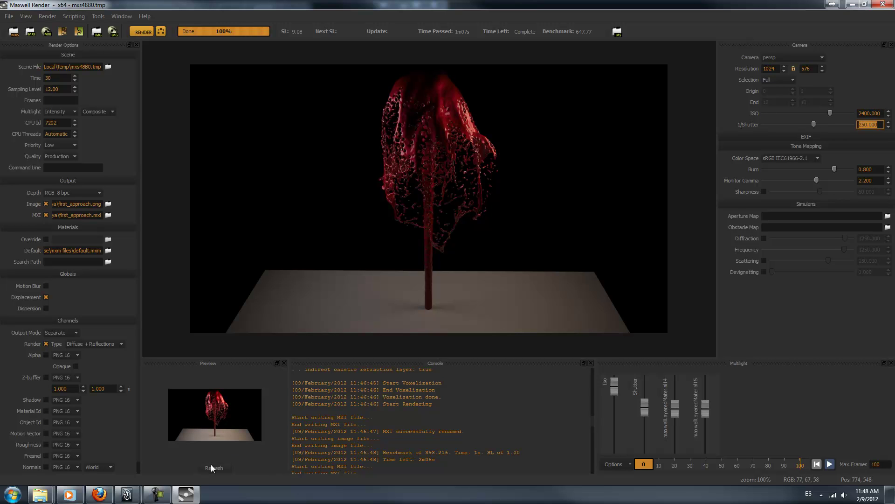
pyautogui.click(215, 467)
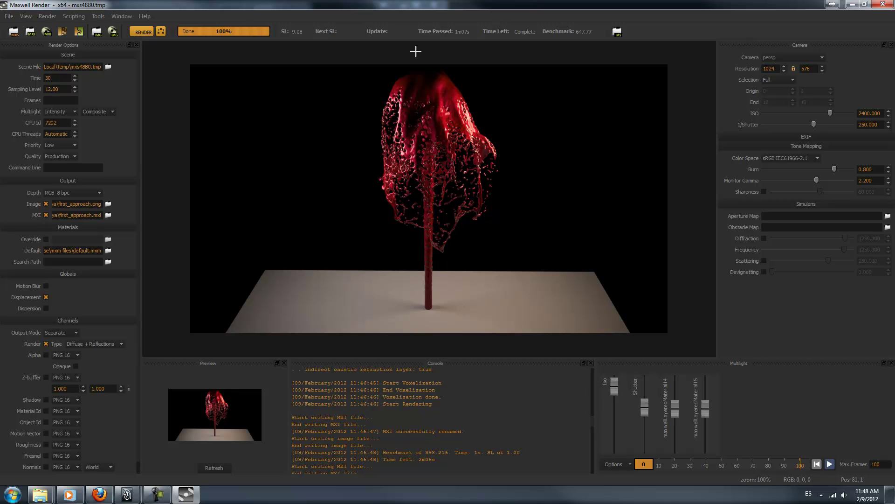
# Step: Close the render without importing its Multilight settings, and exit the first_approach scene without saving changes
pyautogui.click(883, 4)
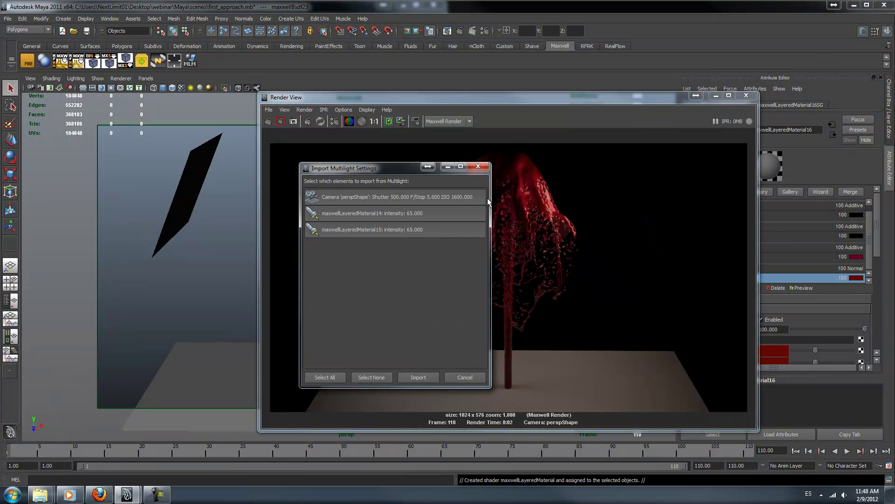
pyautogui.click(483, 166)
pyautogui.click(746, 96)
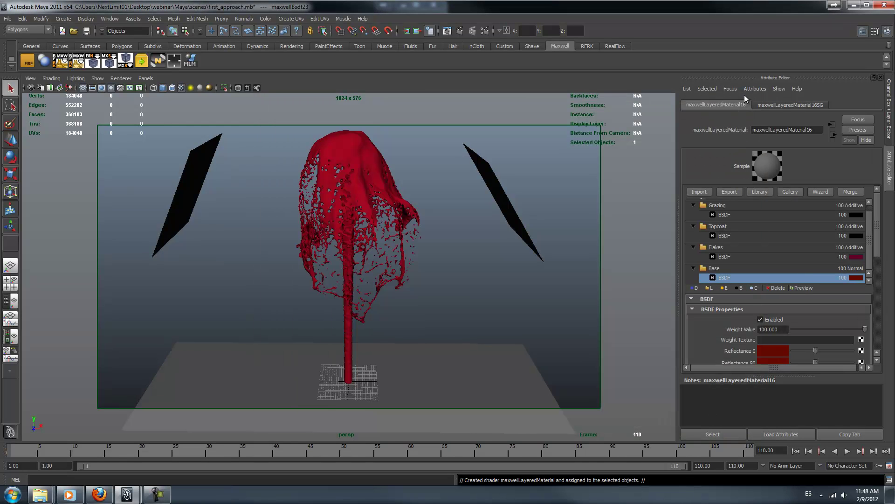
pyautogui.click(884, 4)
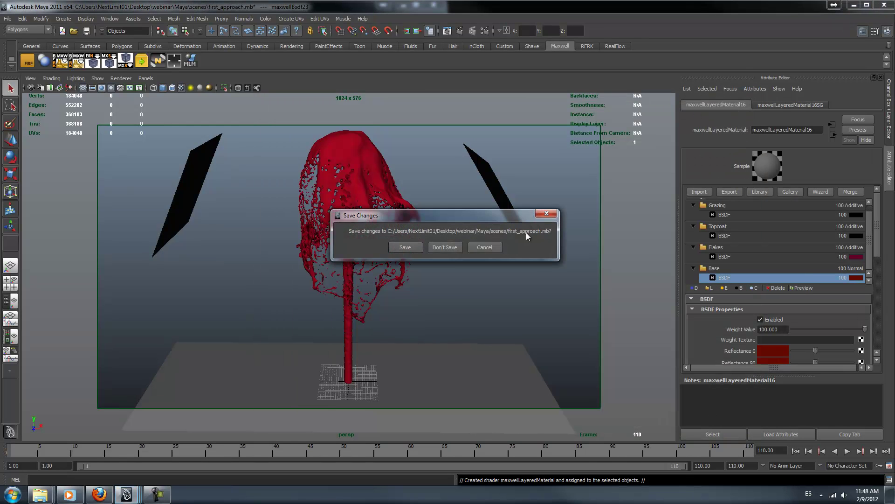
pyautogui.click(452, 250)
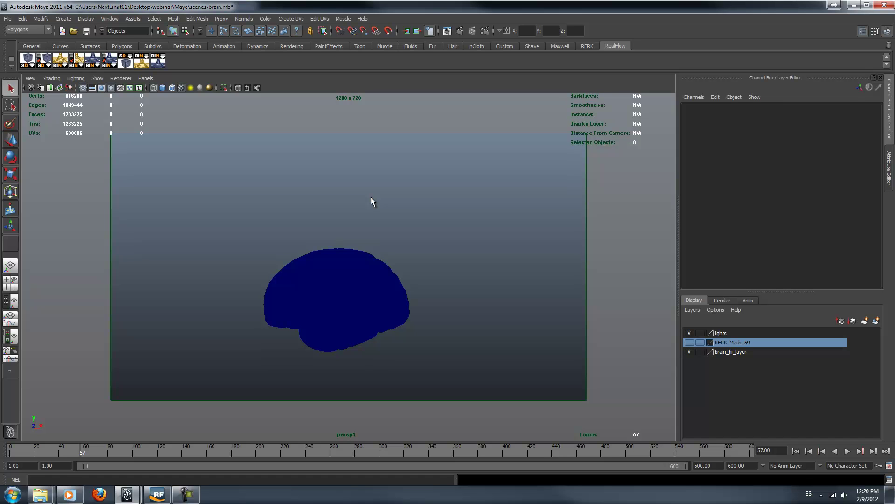
# Step: Compare the high-resolution brain mesh in shaded and wireframe display, and check its polygon counts
pyautogui.press('5')
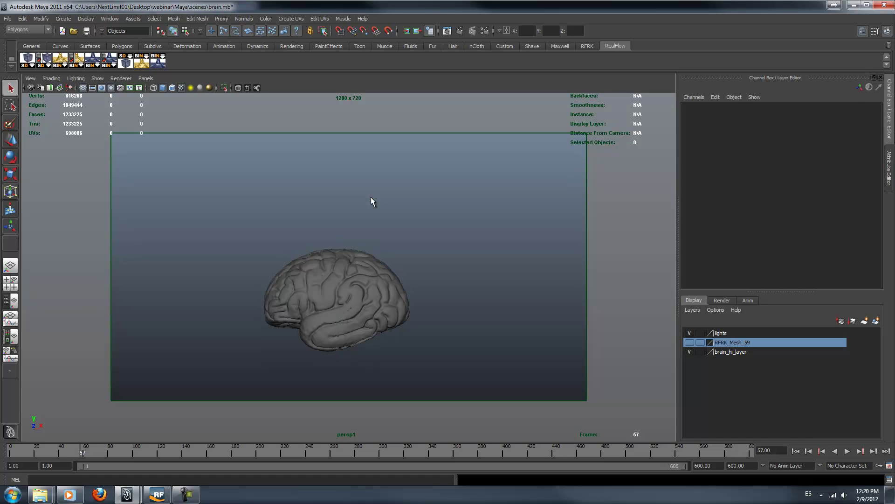
pyautogui.press('4')
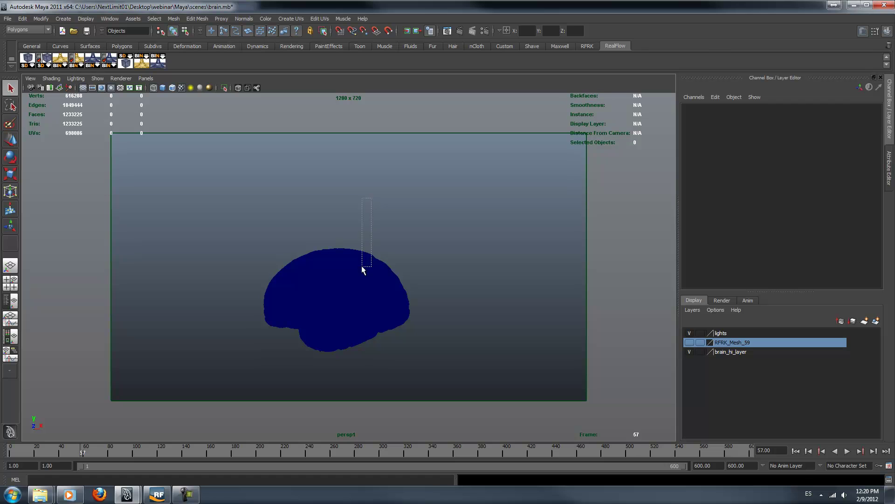
pyautogui.click(362, 265)
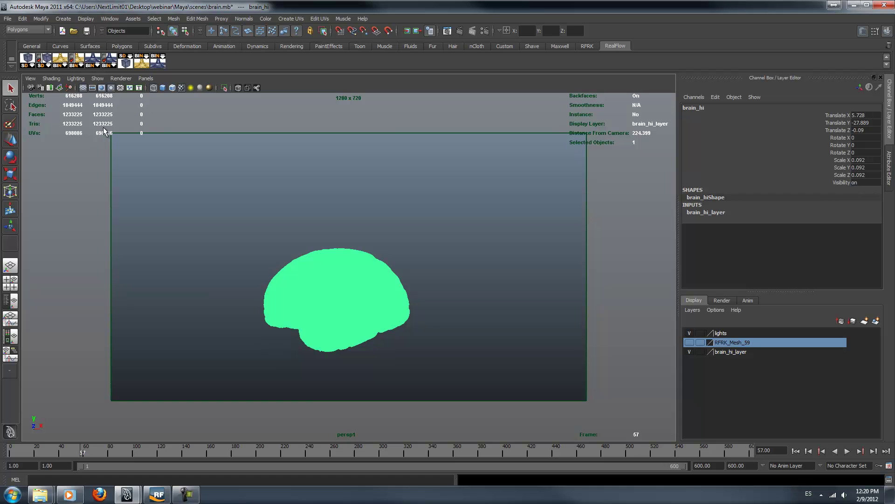
pyautogui.click(451, 233)
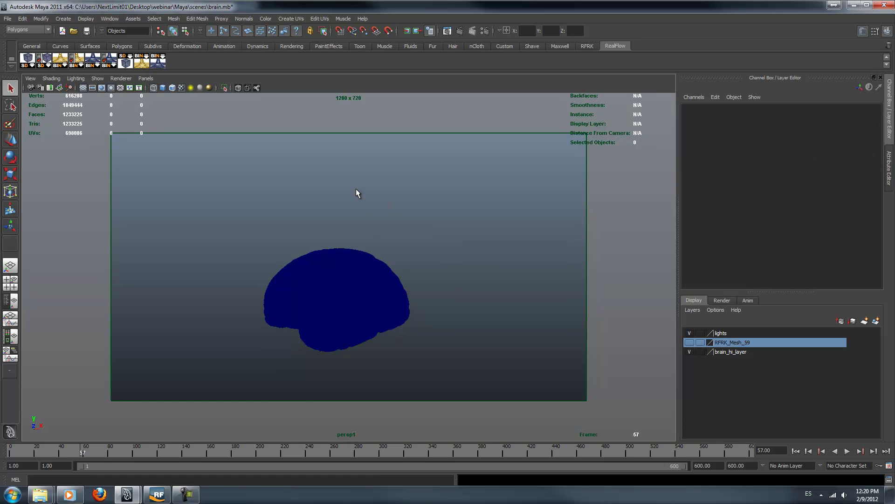
# Step: Switch to RealFlow and open the recent workspace brain/brain.flw
pyautogui.click(158, 494)
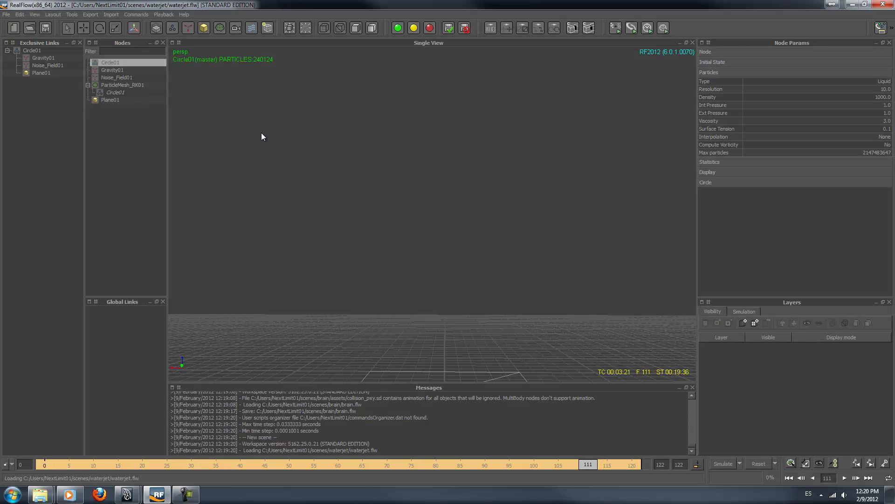
pyautogui.click(244, 125)
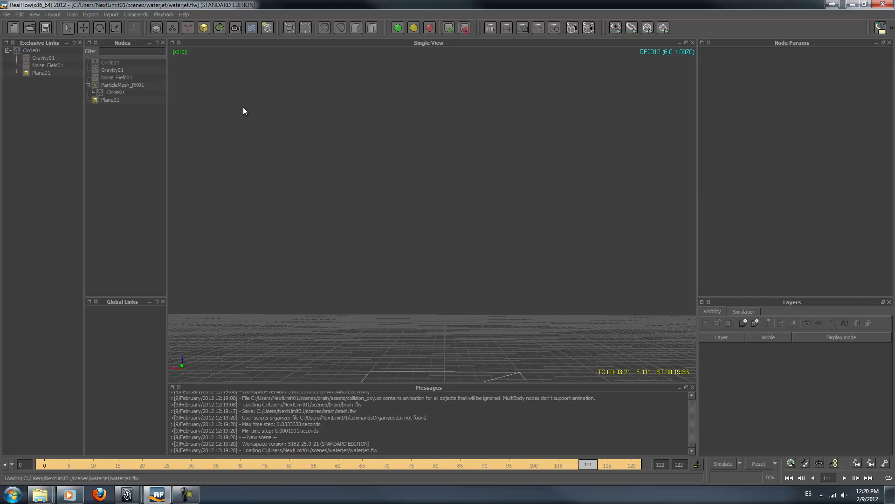
pyautogui.click(6, 15)
pyautogui.moveTo(48, 133)
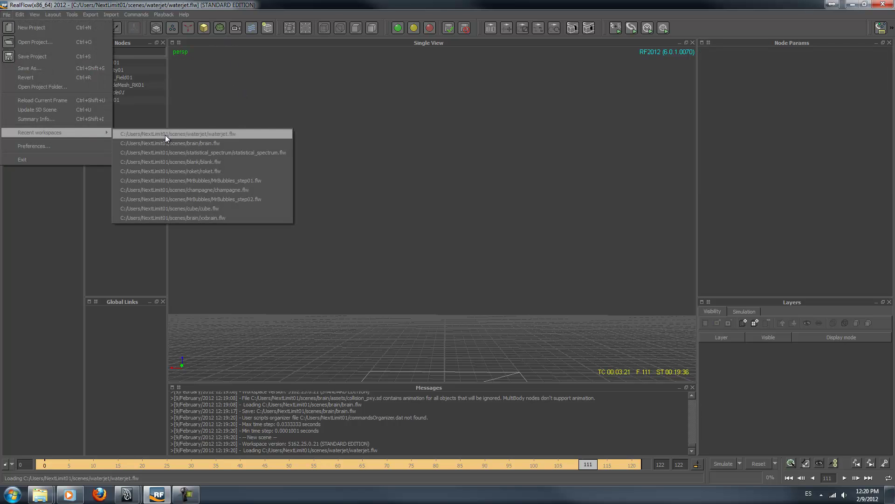
pyautogui.click(165, 135)
pyautogui.click(7, 15)
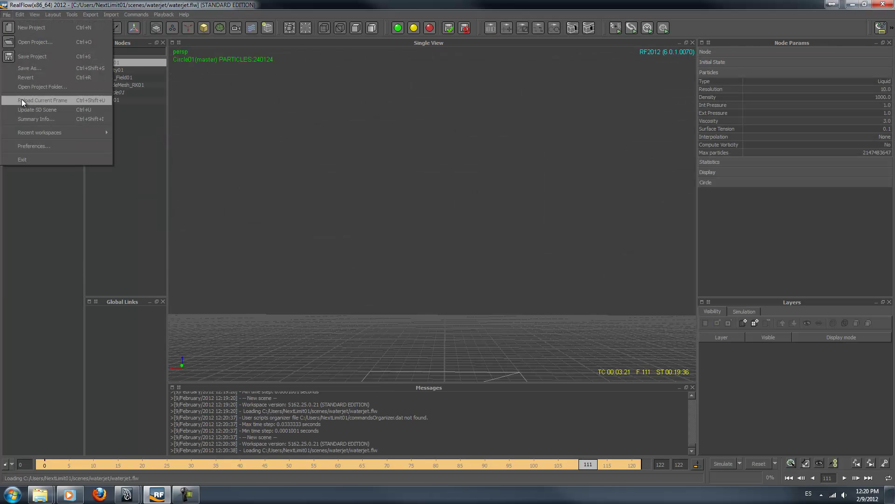
pyautogui.moveTo(48, 130)
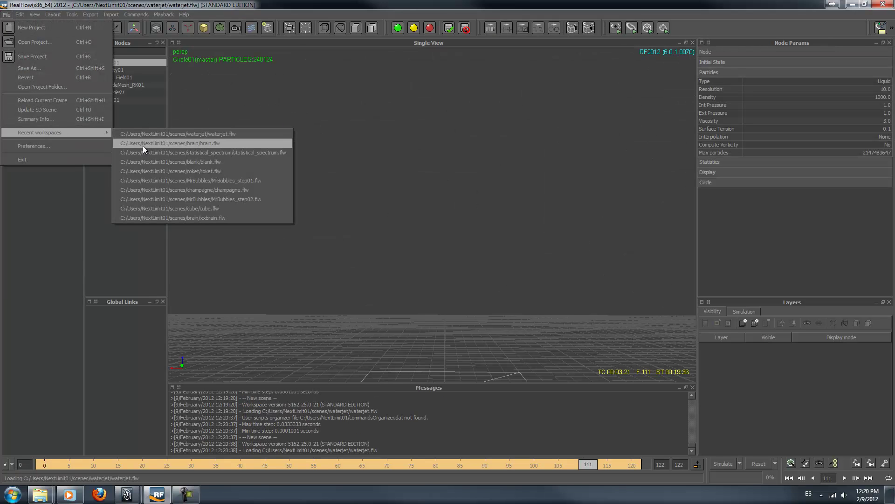
pyautogui.click(142, 145)
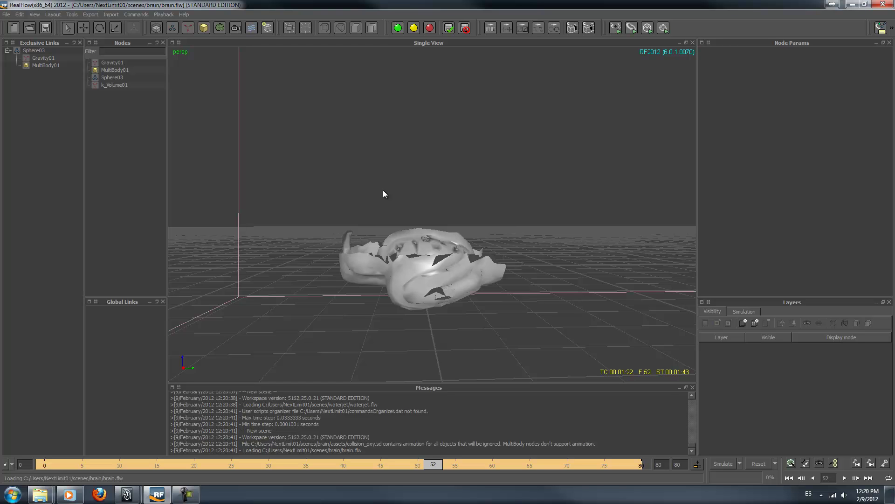
# Step: Select the Sphere03 emitter and move the simulation to frame 59
pyautogui.click(222, 29)
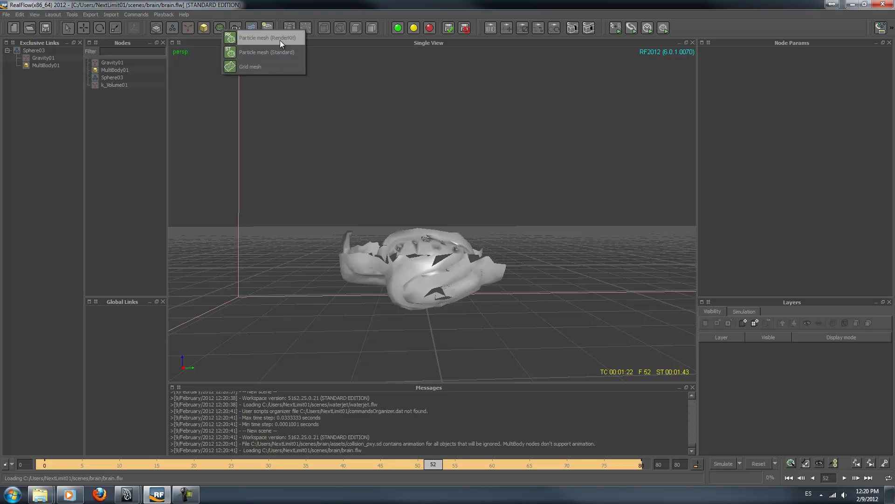
pyautogui.click(224, 8)
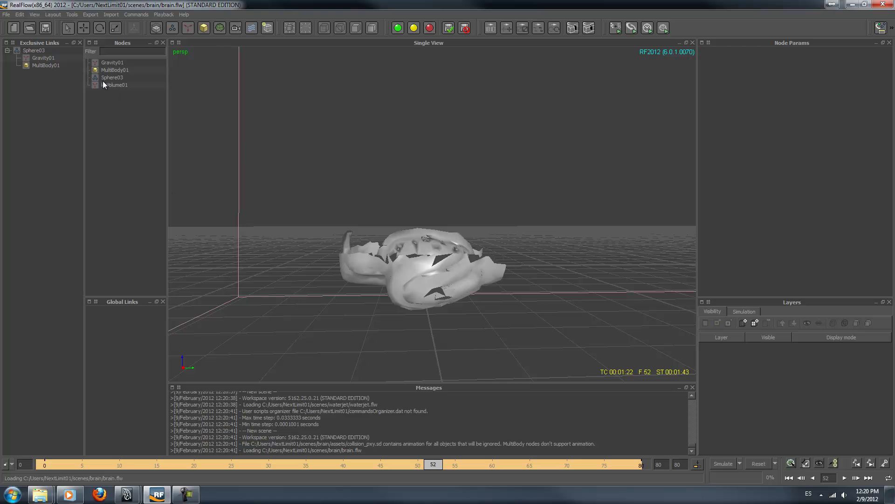
pyautogui.moveTo(187, 465); pyautogui.dragTo(150, 466)
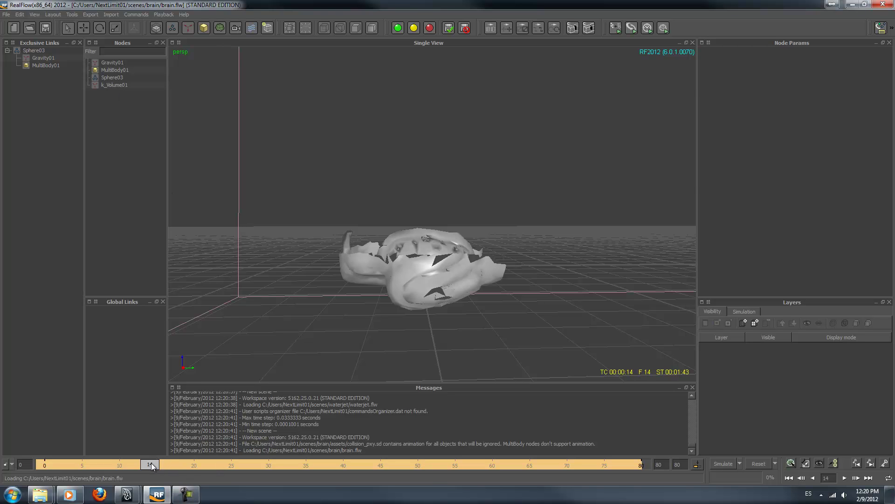
pyautogui.click(107, 78)
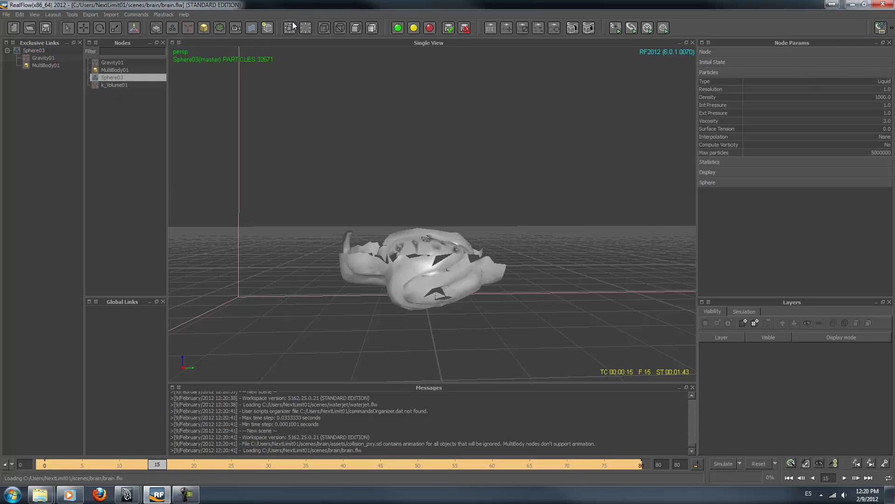
pyautogui.moveTo(189, 462); pyautogui.dragTo(490, 469)
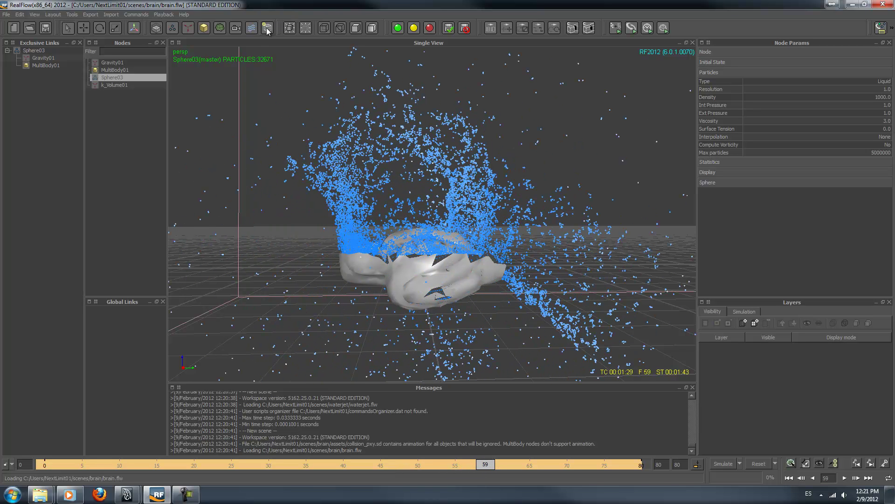
# Step: Add a Particle mesh (RenderKit) to the scene and select it for editing
pyautogui.click(219, 29)
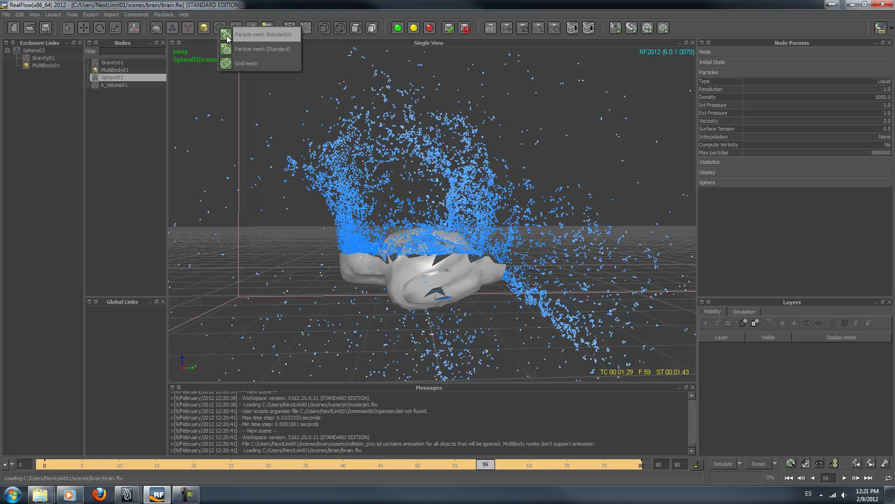
pyautogui.click(228, 36)
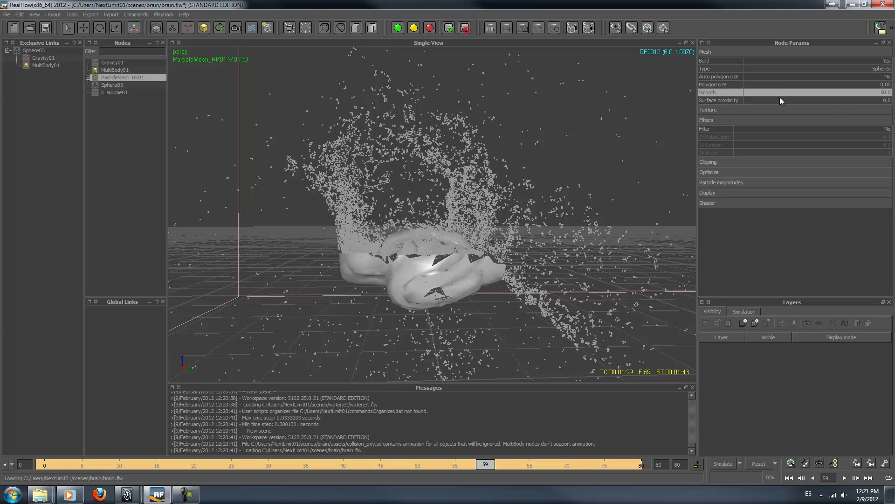
pyautogui.click(140, 118)
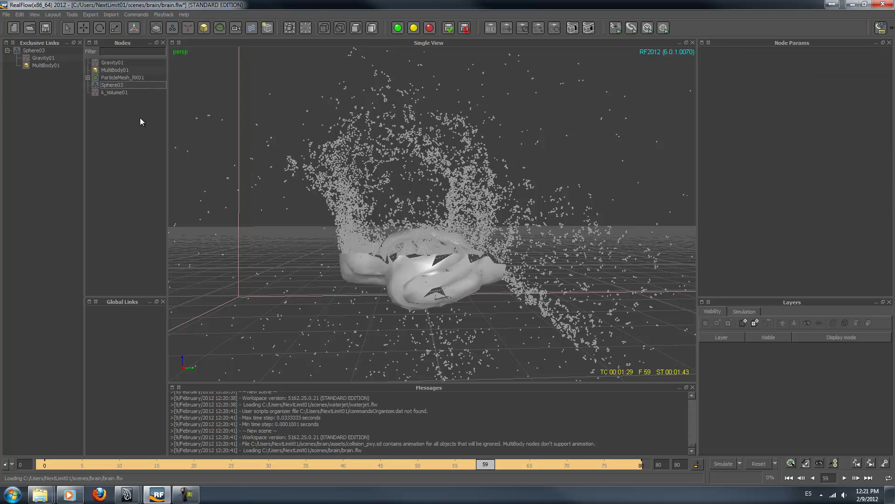
pyautogui.click(131, 77)
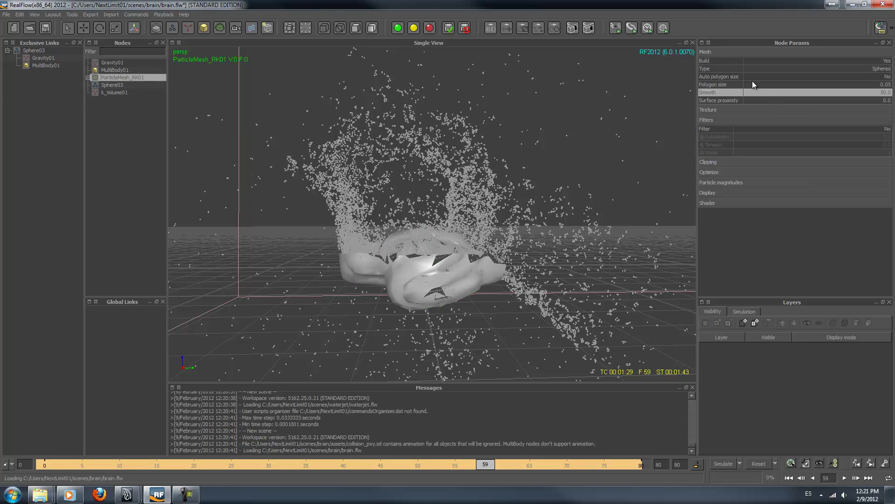
# Step: Enable automatic polygon size for the particle mesh and set its smooth value to 16
pyautogui.click(718, 77)
pyautogui.click(889, 77)
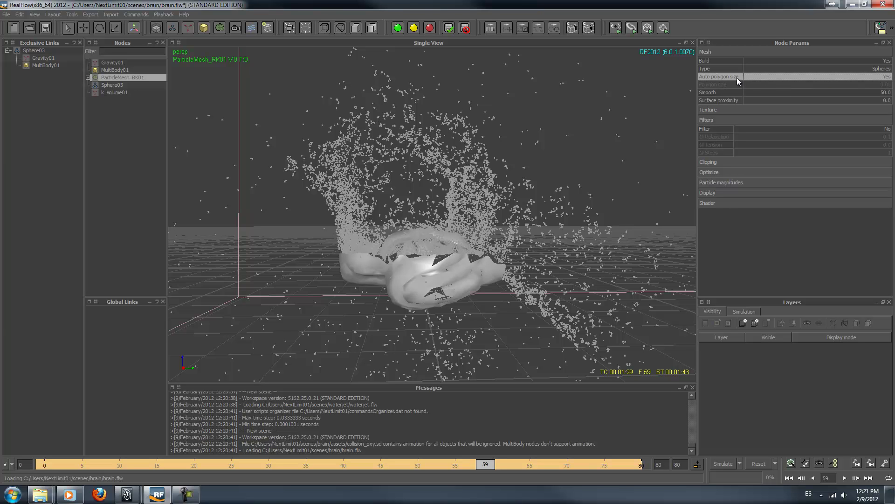
pyautogui.click(828, 92)
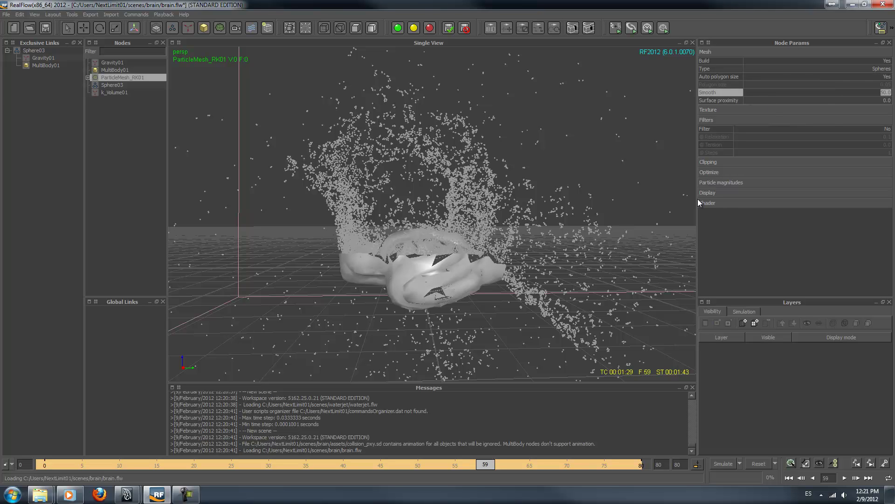
pyautogui.write('16')
pyautogui.press('Return')
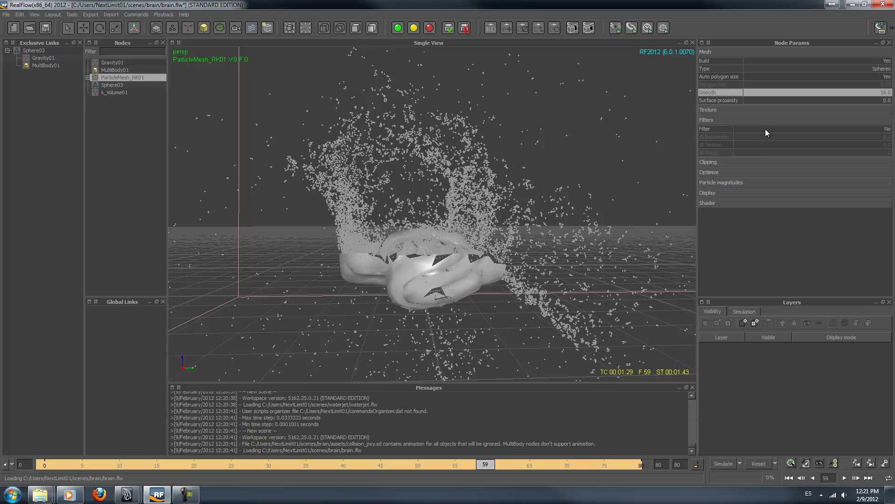
# Step: Enable the particle mesh filter and set its steps to 16
pyautogui.click(710, 129)
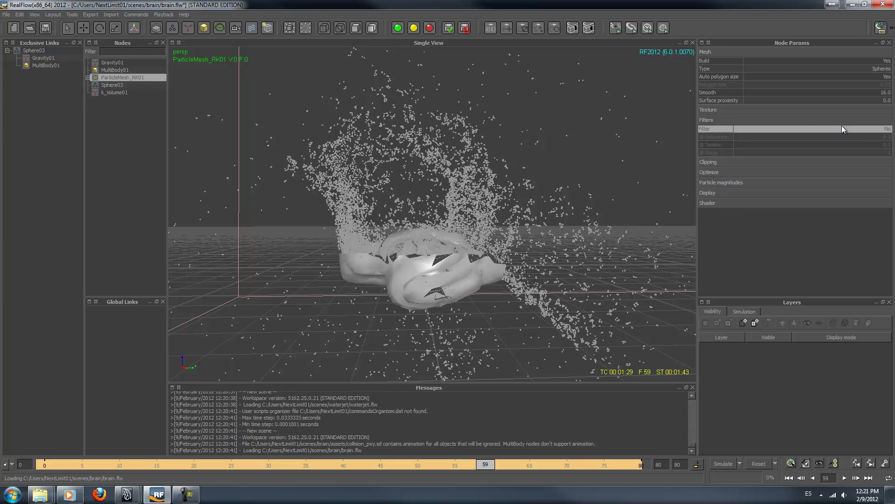
pyautogui.click(886, 137)
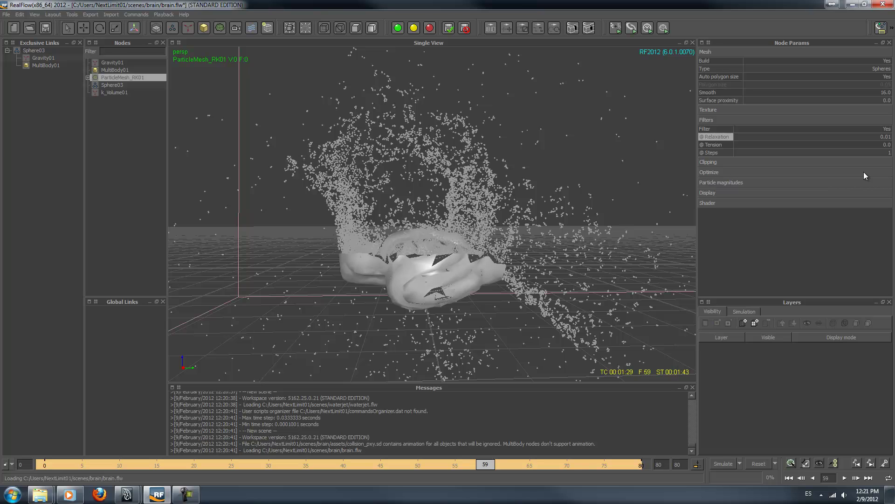
pyautogui.press('Tab')
pyautogui.press('Tab')
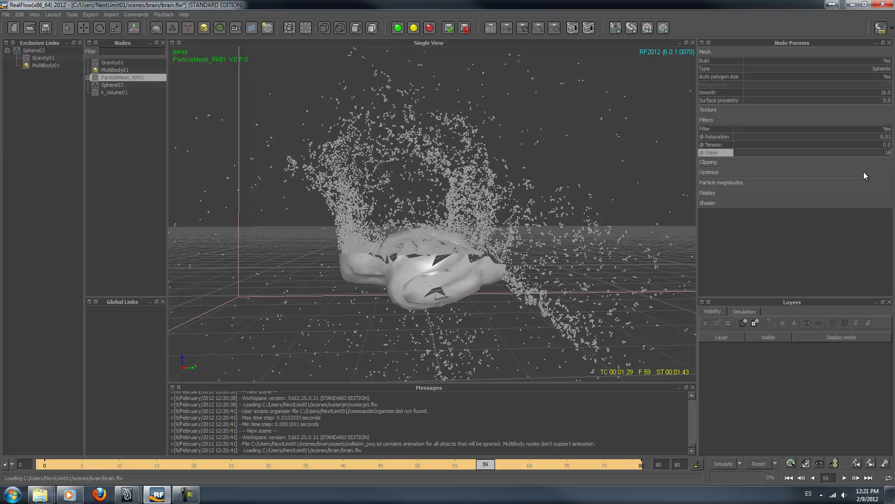
# Step: Try a filter relaxation of 0.1 with 64 steps on the particle mesh
pyautogui.hotkey('shift', 'Tab')
pyautogui.hotkey('shift', 'Tab')
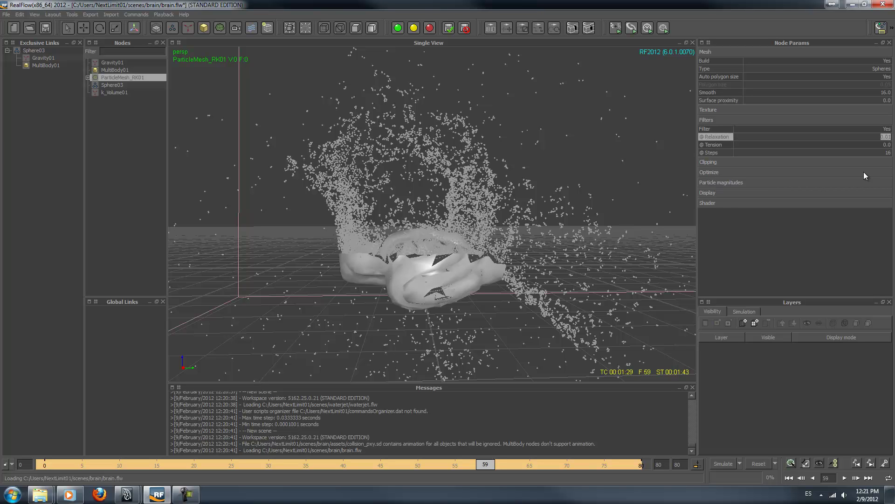
pyautogui.write('31')
pyautogui.press('Tab')
pyautogui.press('Tab')
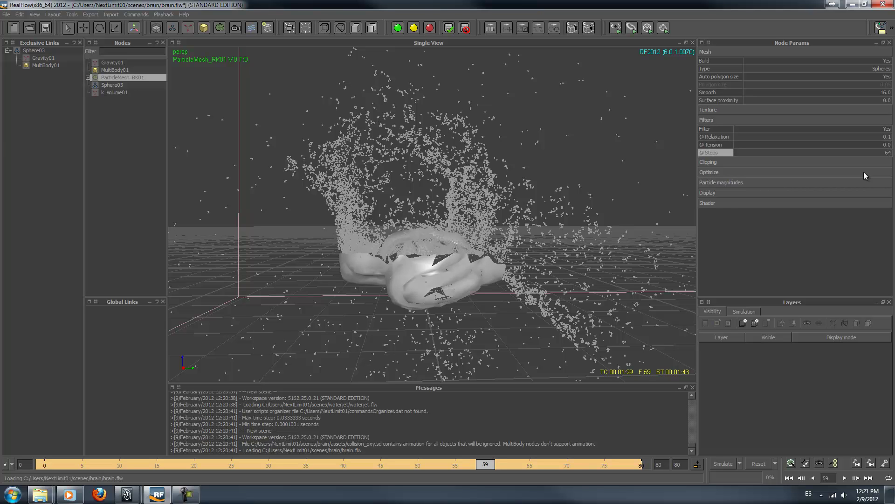
# Step: Set the mesh filter's relaxation to 0.01 and its steps to 16
pyautogui.hotkey('shift', 'Tab')
pyautogui.hotkey('shift', 'Tab')
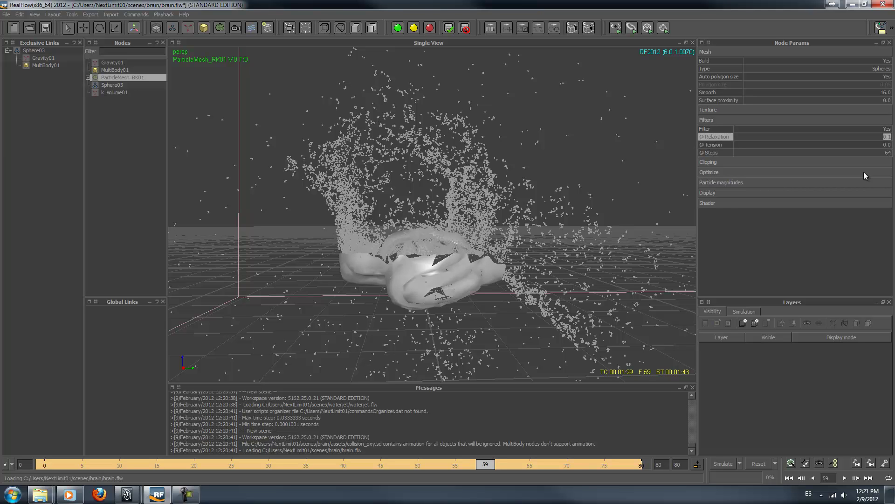
pyautogui.write('0.01')
pyautogui.press('Tab')
pyautogui.press('Tab')
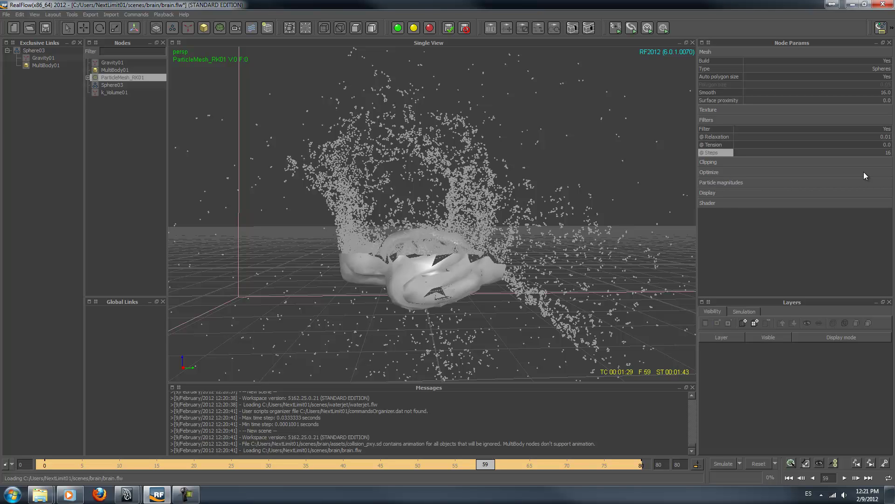
pyautogui.write('16')
pyautogui.press('Return')
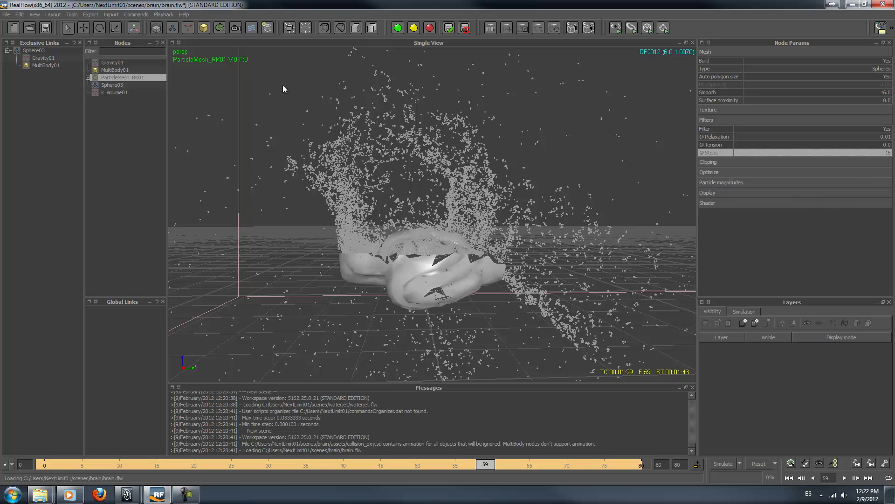
# Step: Set the field radius of the Sphere03 emitter inside the particle mesh to 0.092
pyautogui.click(87, 78)
pyautogui.click(107, 85)
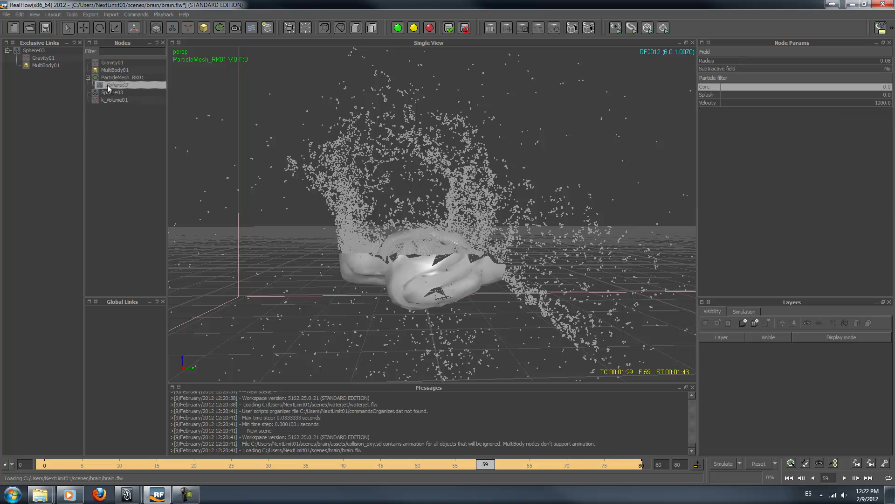
pyautogui.click(857, 61)
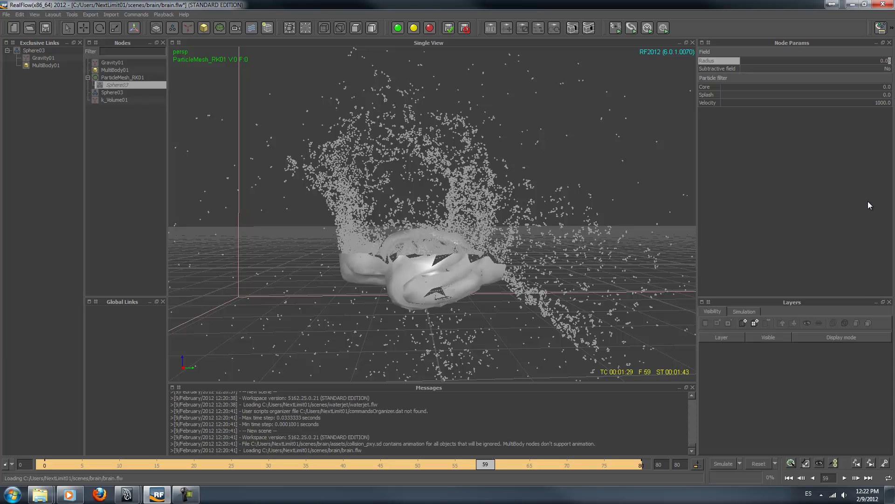
pyautogui.write('2')
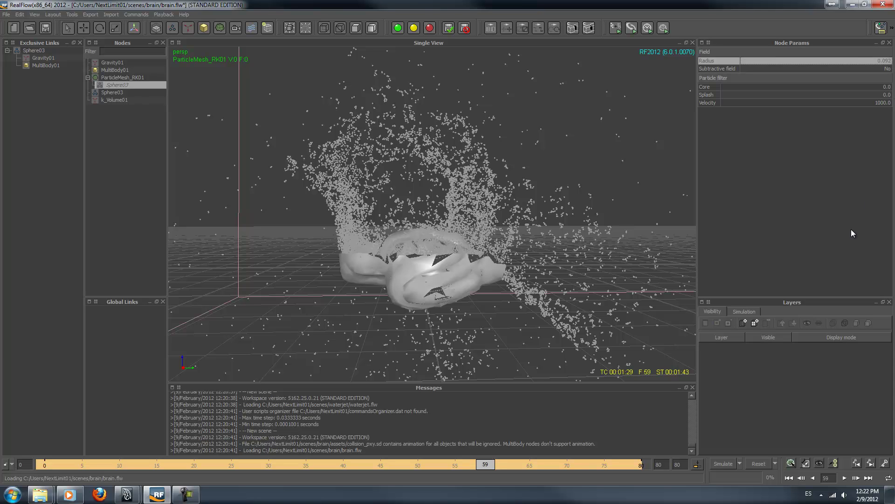
# Step: Build the particle mesh ParticleMesh_RK01 at the current frame
pyautogui.click(148, 78)
pyautogui.rightClick(148, 77)
pyautogui.click(177, 130)
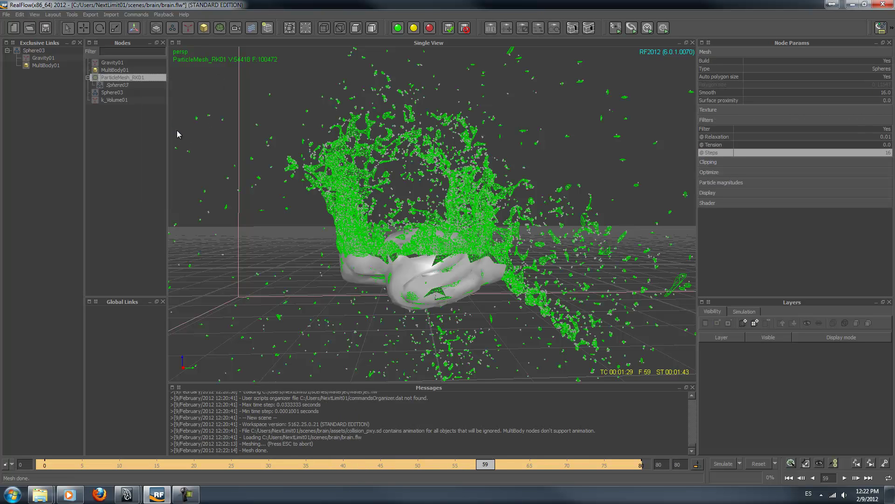
# Step: Display the particle mesh shaded and hide the Sphere03 particles and the MultiBody01 object
pyautogui.click(116, 92)
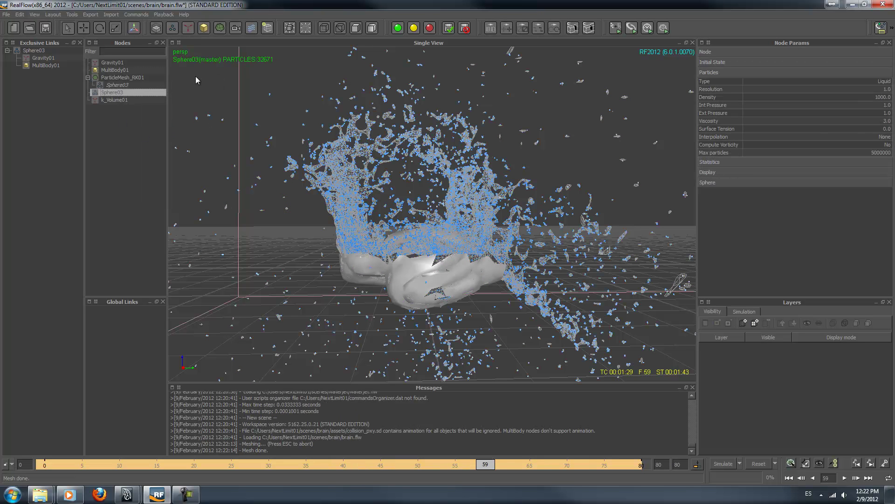
pyautogui.click(144, 78)
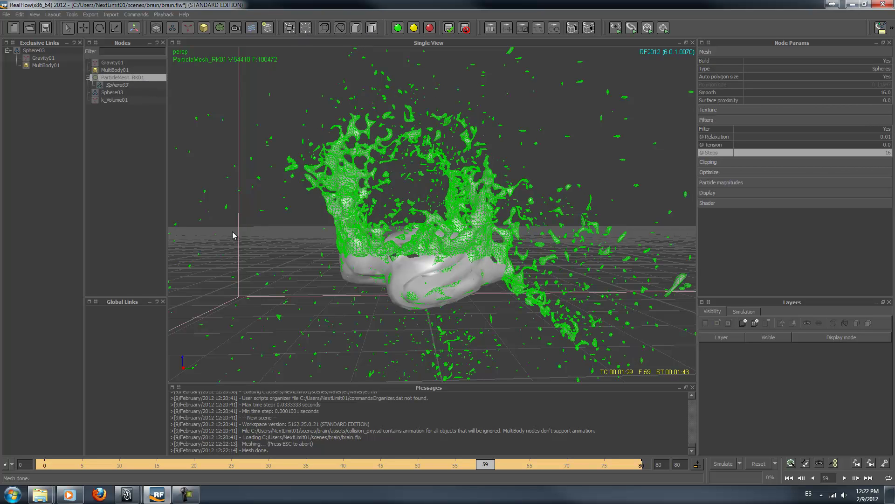
pyautogui.click(115, 70)
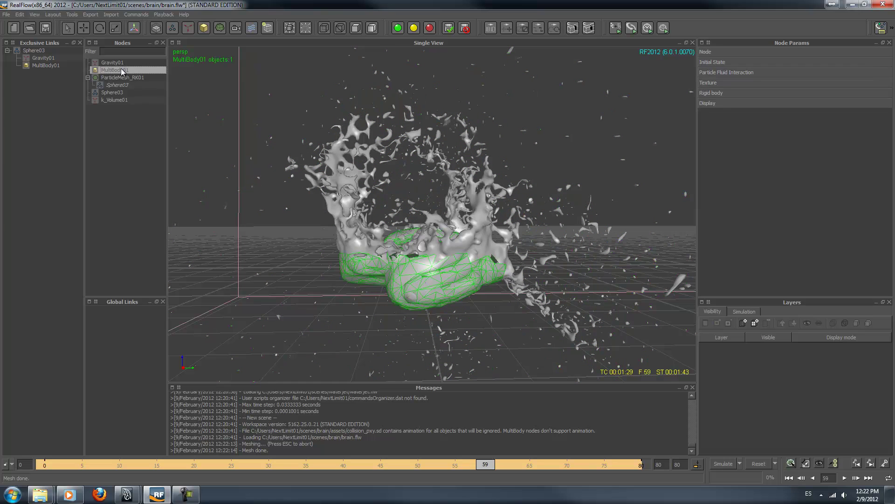
pyautogui.click(324, 29)
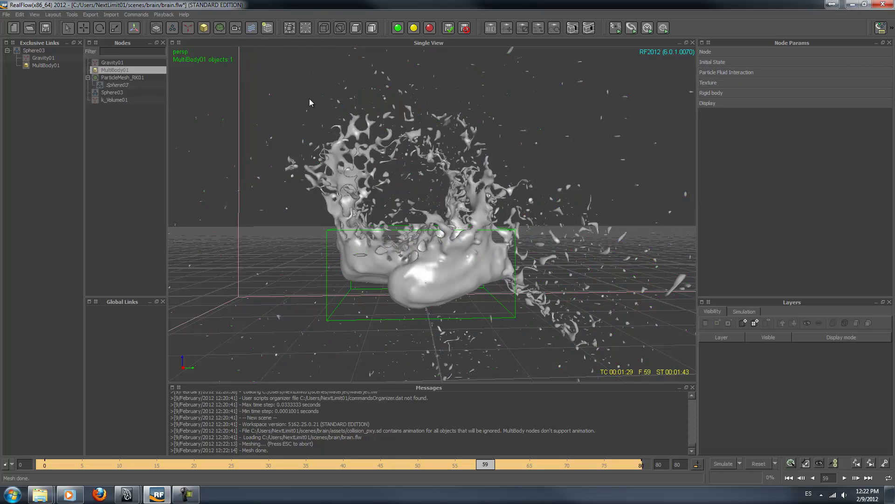
pyautogui.click(307, 30)
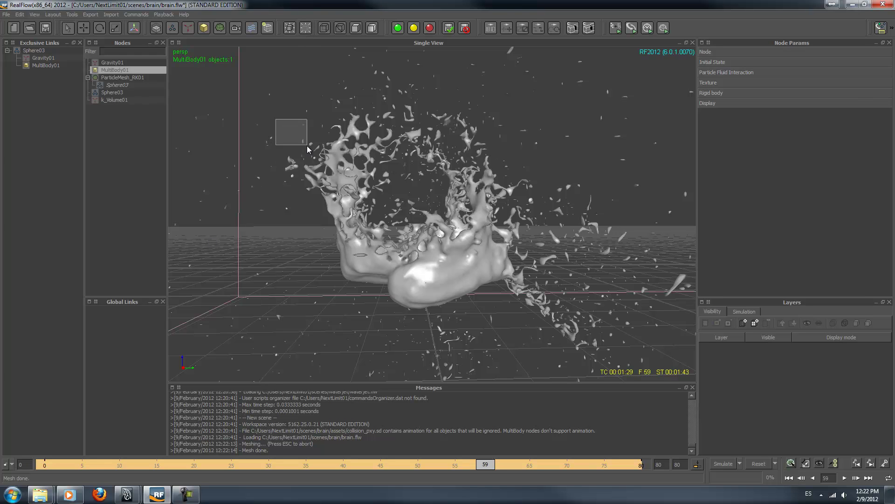
# Step: Select the ParticleMesh_RK01 mesh, go to frame 57 and build the particle mesh there
pyautogui.moveTo(306, 144); pyautogui.dragTo(308, 149)
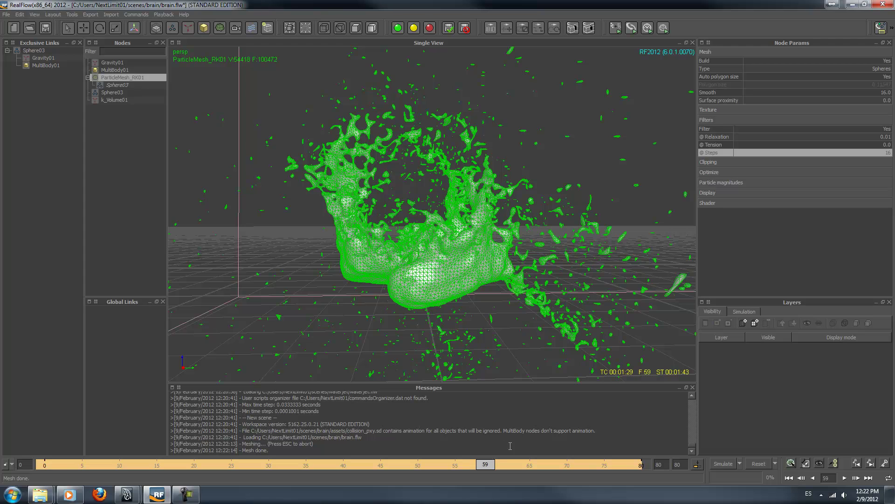
pyautogui.click(469, 468)
pyautogui.moveTo(469, 469); pyautogui.dragTo(472, 469)
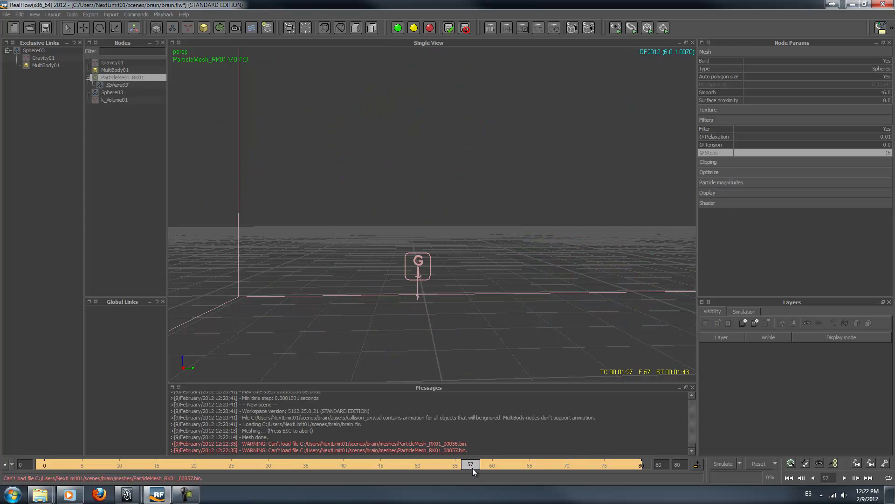
pyautogui.rightClick(130, 75)
pyautogui.click(141, 131)
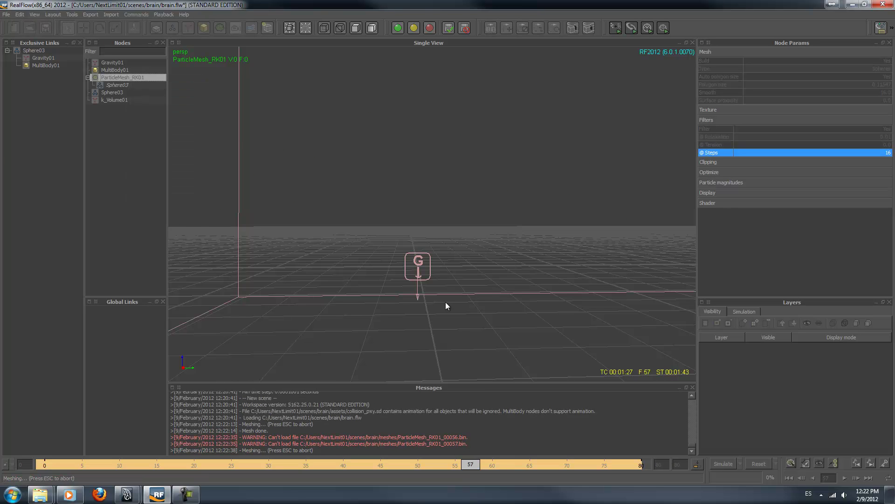
# Step: Go to frame 55 and build the ParticleMesh_RK01 mesh for that frame
pyautogui.click(454, 465)
pyautogui.moveTo(454, 466); pyautogui.dragTo(456, 466)
pyautogui.rightClick(147, 79)
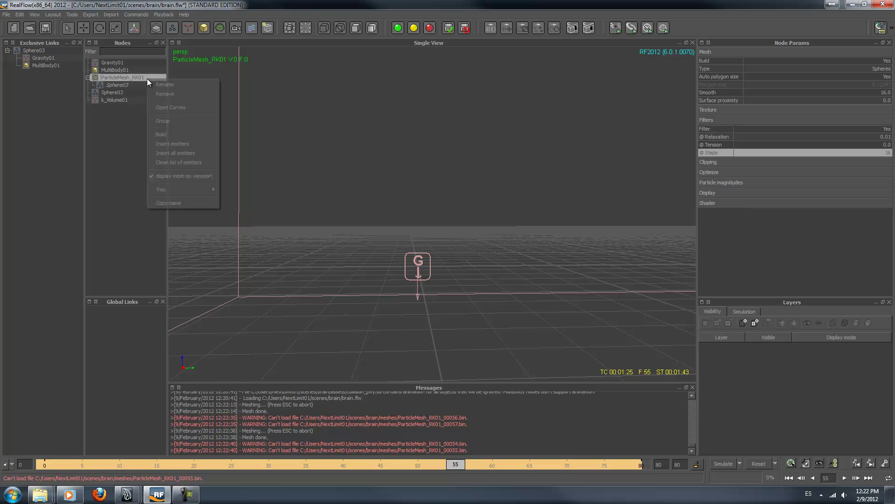
pyautogui.click(158, 135)
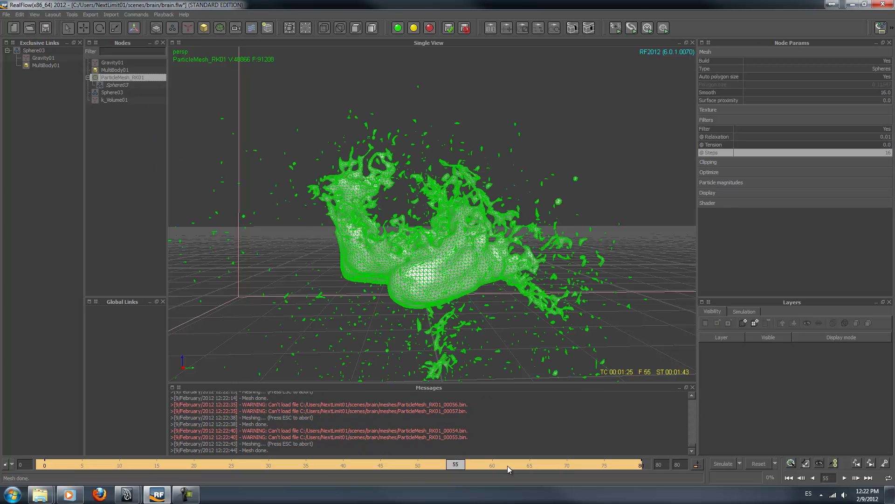
# Step: Return to frame 57 and set the Core particle filter of the Sphere03 emitter inside the particle mesh to 0.08
pyautogui.click(472, 464)
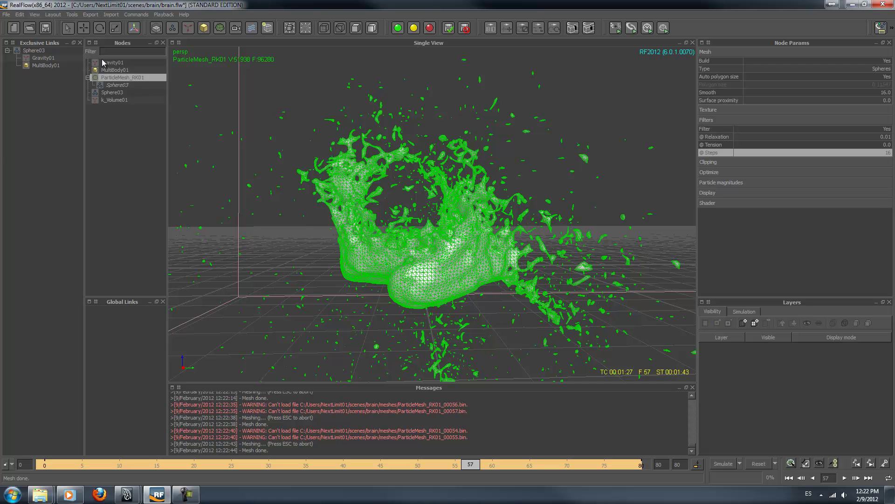
pyautogui.click(117, 86)
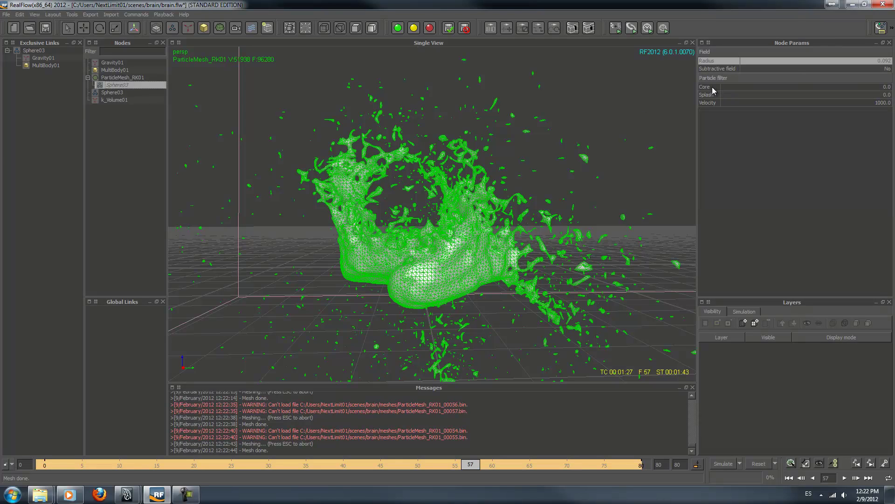
pyautogui.click(713, 89)
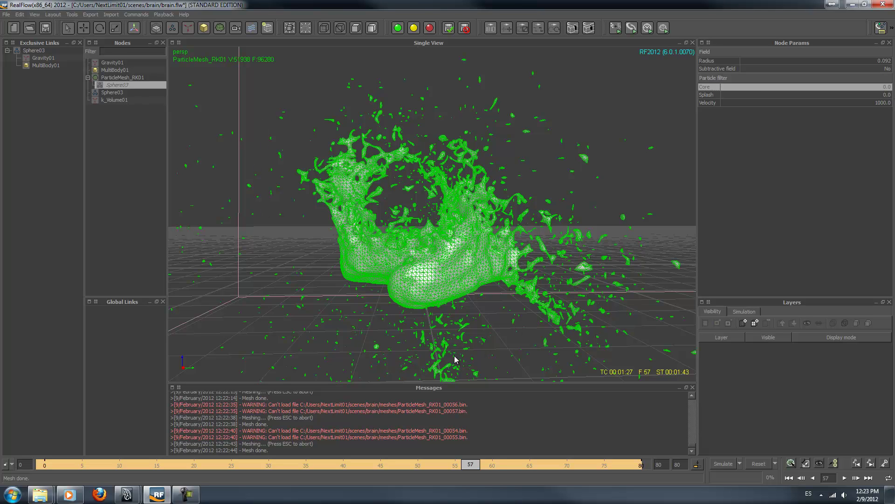
pyautogui.click(886, 89)
pyautogui.click(890, 88)
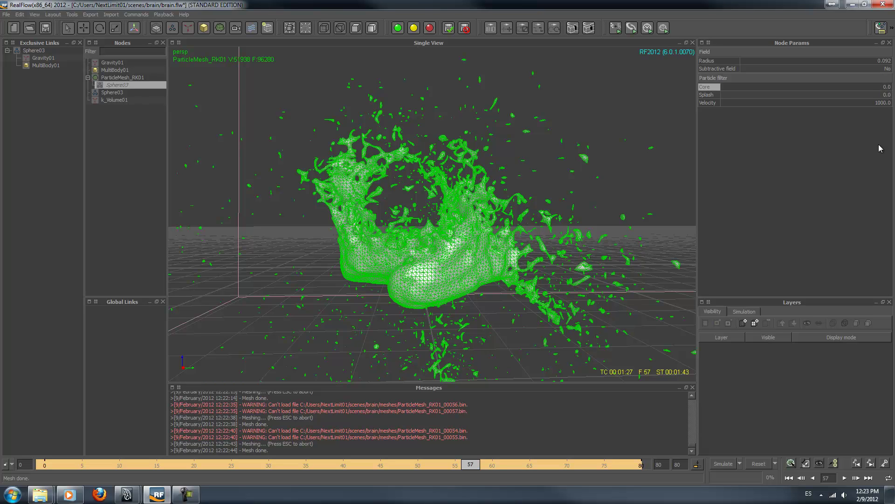
pyautogui.write('08')
pyautogui.press('Return')
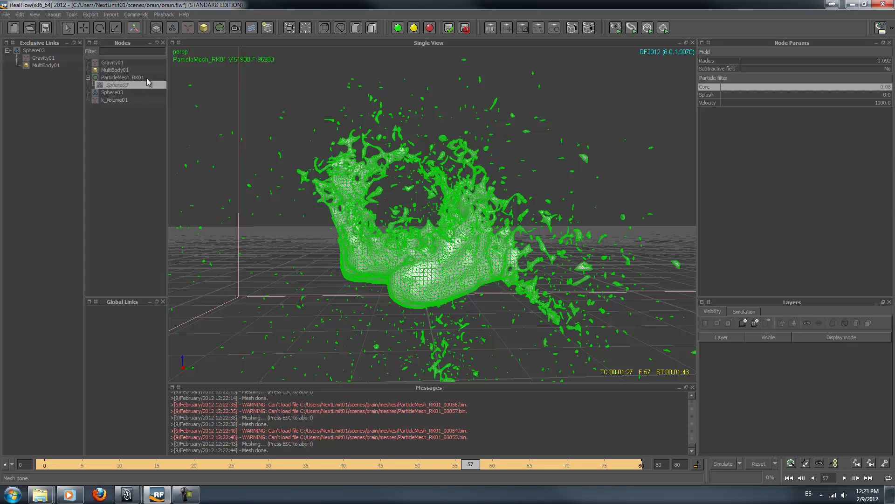
# Step: Rebuild the particle mesh at frame 57 with the core filter applied and inspect the splash
pyautogui.rightClick(146, 78)
pyautogui.click(164, 133)
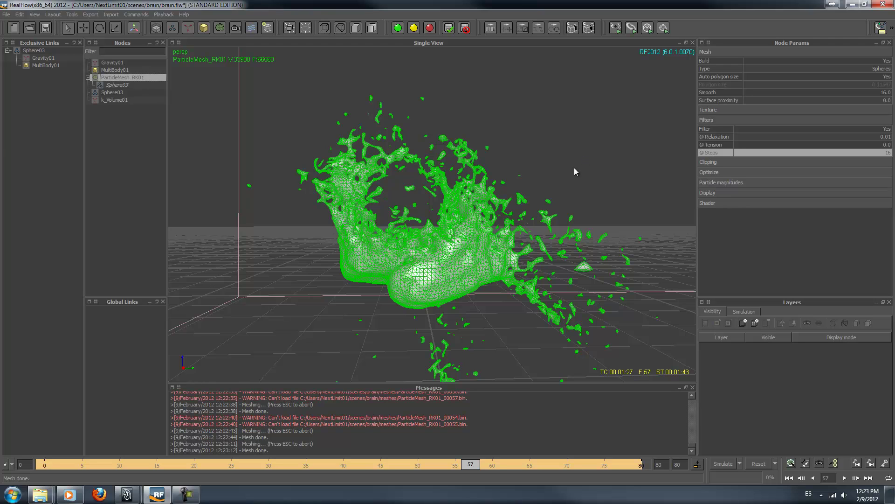
pyautogui.scroll(-2, 567, 170)
pyautogui.moveTo(523, 191)
pyautogui.keyDown('alt'); pyautogui.mouseDown()
pyautogui.moveTo(589, 188)
pyautogui.moveTo(620, 166)
pyautogui.moveTo(586, 190)
pyautogui.moveTo(470, 193)
pyautogui.moveTo(528, 206)
pyautogui.moveTo(519, 196)
pyautogui.mouseUp(); pyautogui.keyUp('alt')
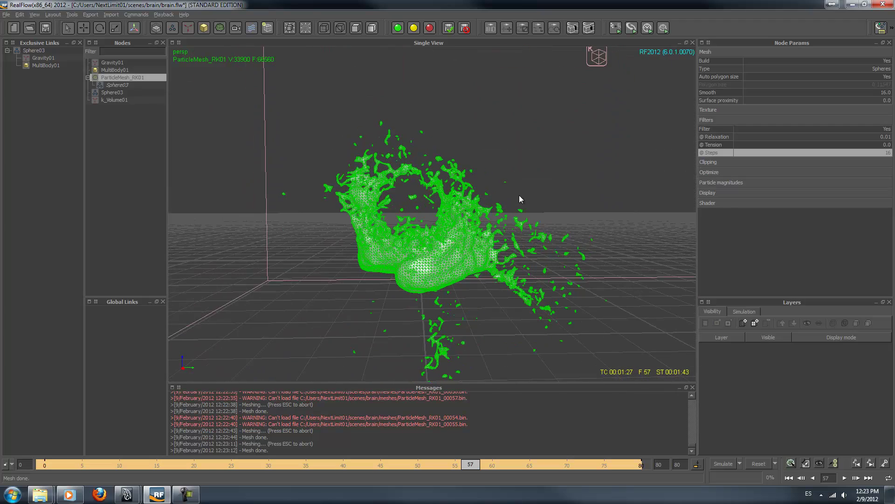
# Step: Switch to Maya and import the RealFlow BIN mesh sequence from ParticleMesh_RK01_00057.bin with the default import options
pyautogui.moveTo(127, 494)
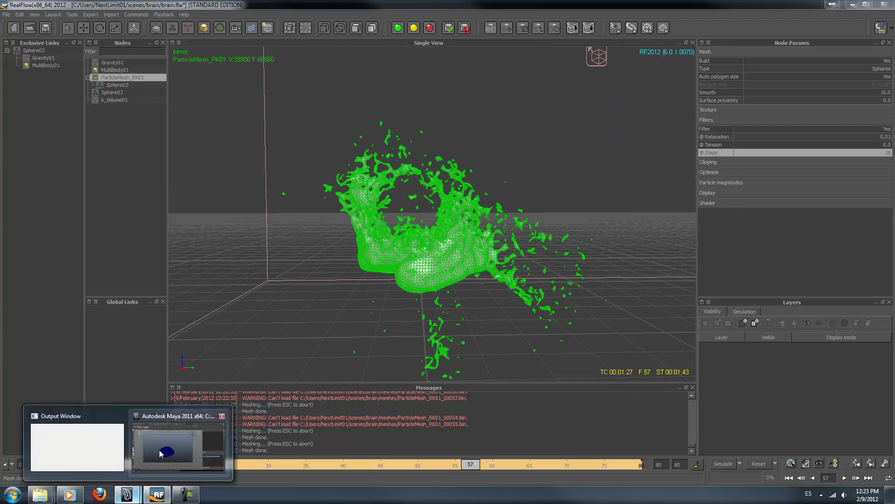
pyautogui.click(159, 449)
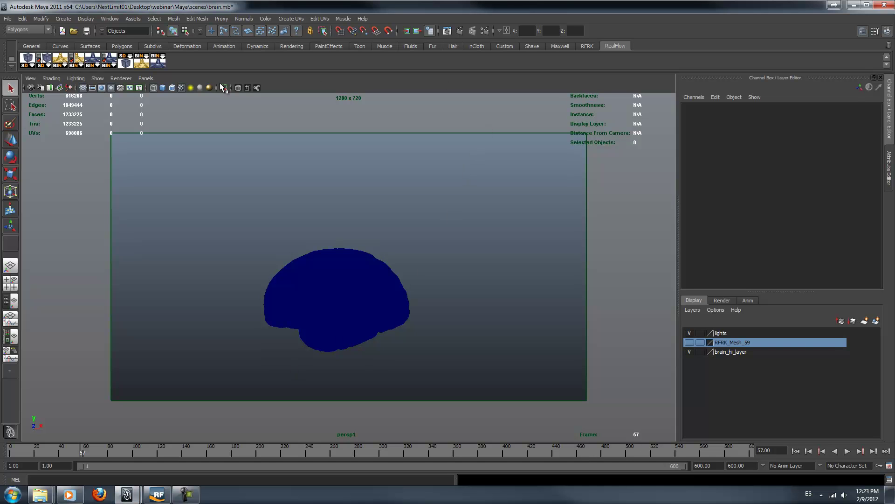
pyautogui.click(128, 65)
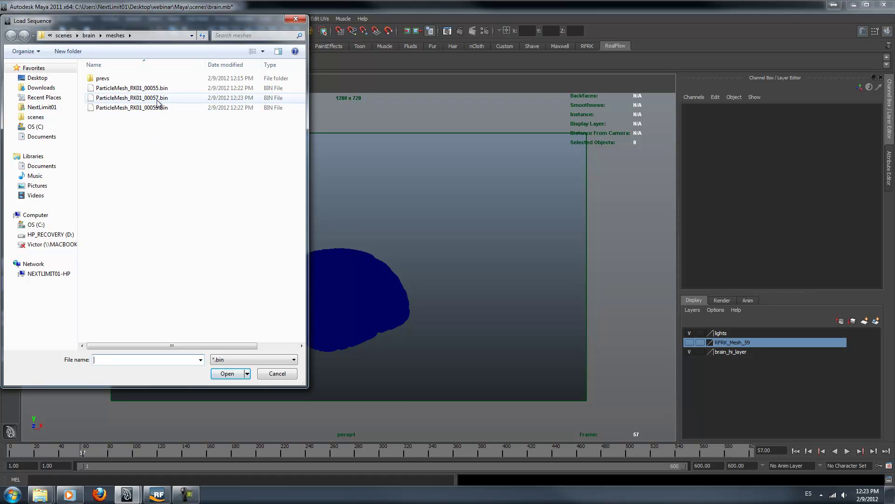
pyautogui.click(123, 98)
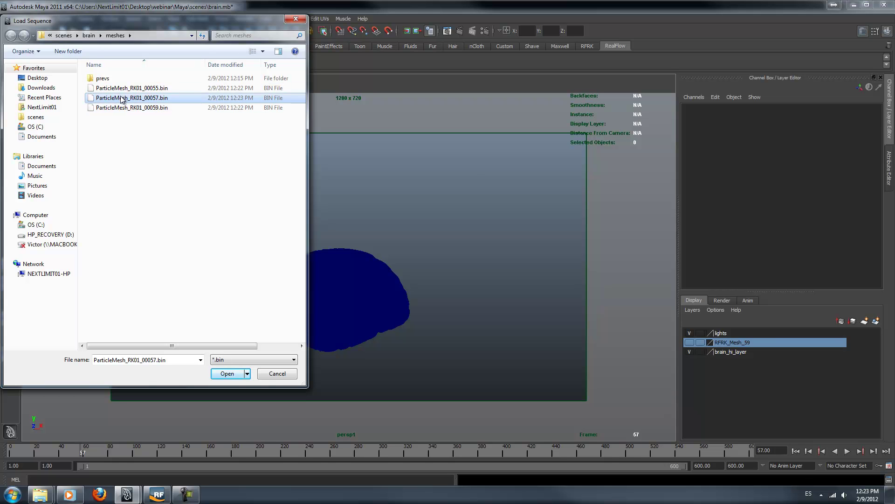
pyautogui.doubleClick(123, 99)
pyautogui.click(369, 259)
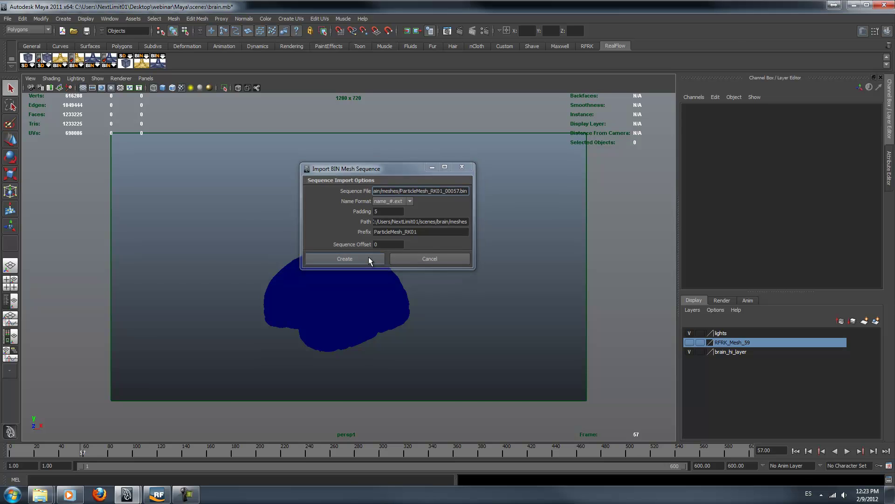
# Step: Scale the imported RealFlow mesh to 0.1 in X, Y and Z and deselect it
pyautogui.moveTo(859, 161); pyautogui.dragTo(861, 177)
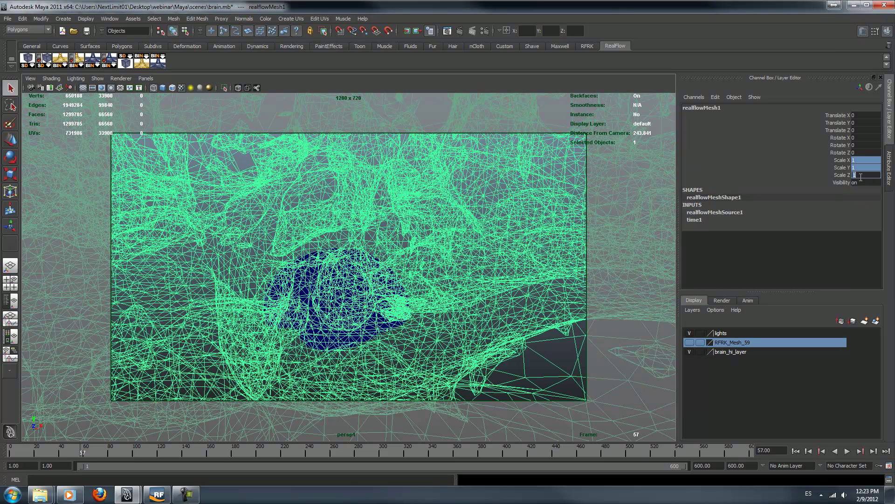
pyautogui.write('.1')
pyautogui.press('Return')
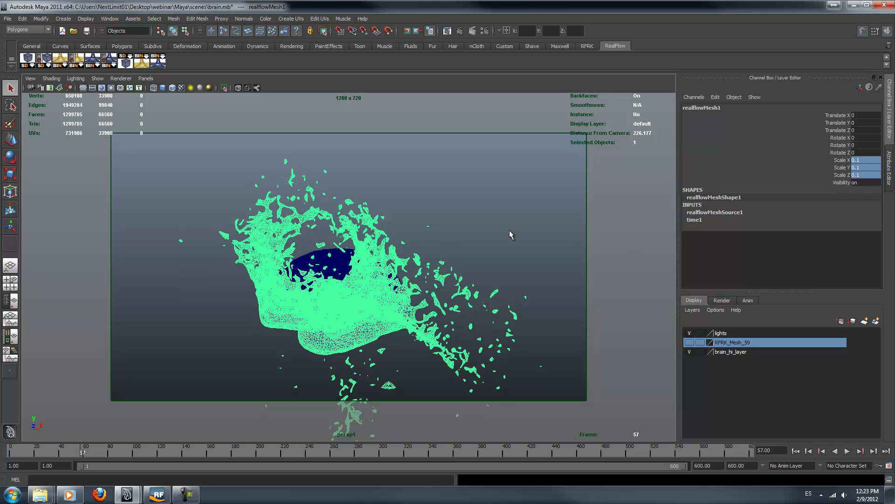
pyautogui.click(510, 230)
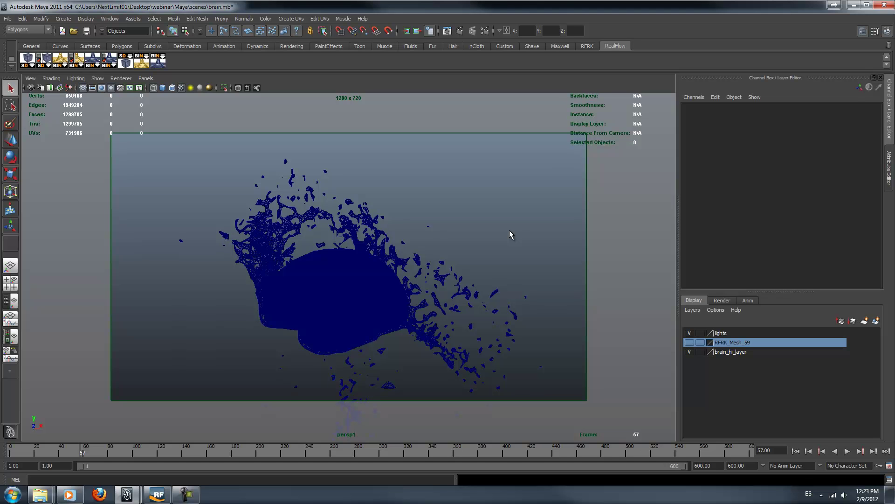
# Step: Switch to RealFlow to view the deselected particle mesh at frame 57, and return to Maya
pyautogui.click(157, 494)
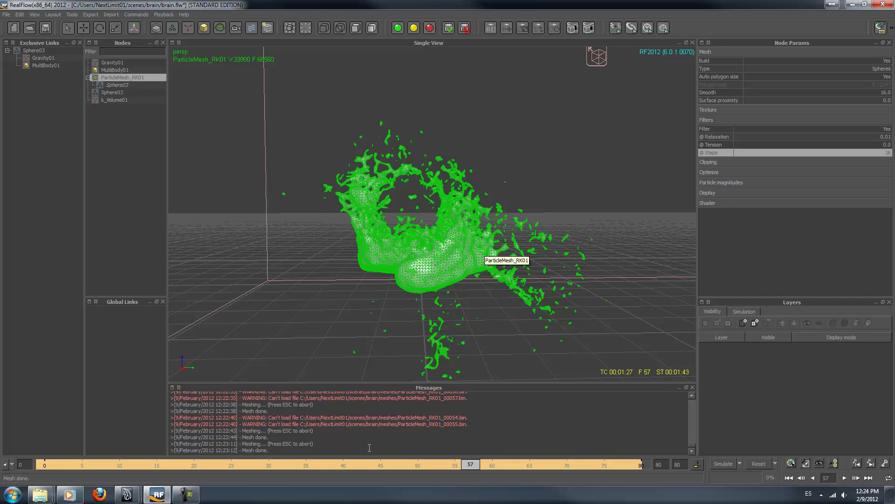
pyautogui.click(538, 127)
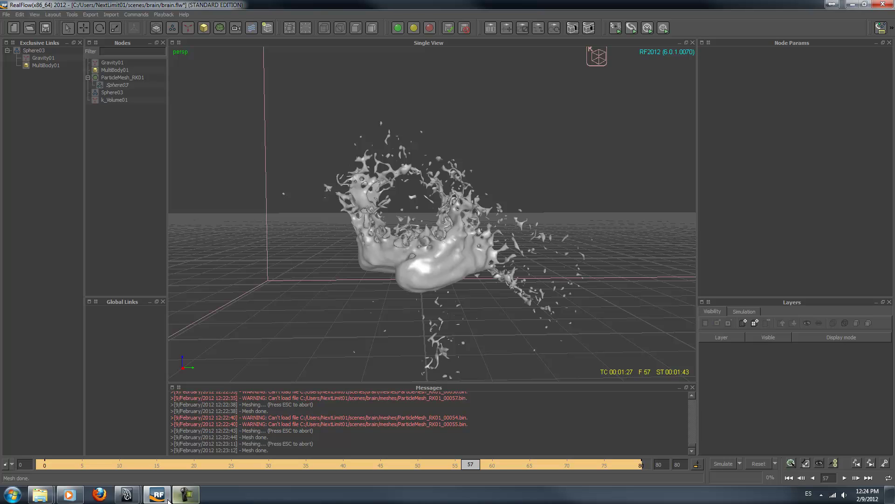
pyautogui.moveTo(133, 496)
pyautogui.click(159, 441)
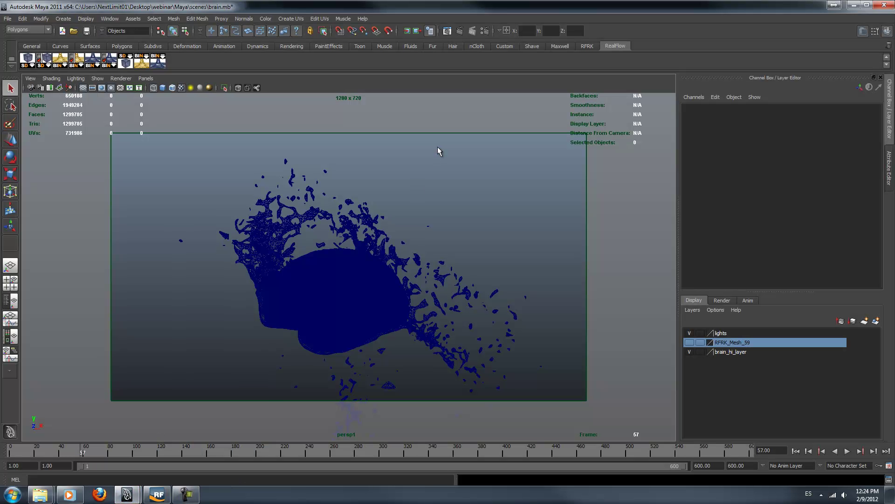
# Step: Select the imported fluid mesh and set the current frame of the Maya scene to 59
pyautogui.click(423, 247)
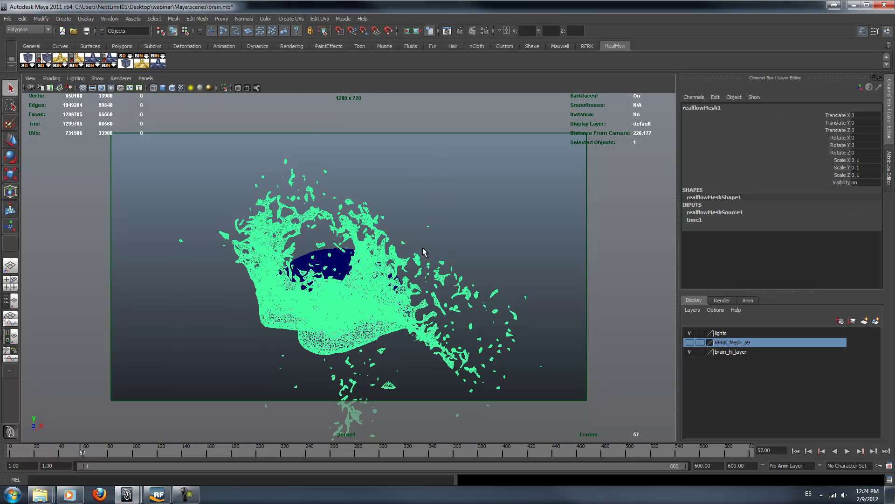
pyautogui.doubleClick(762, 450)
pyautogui.write('95')
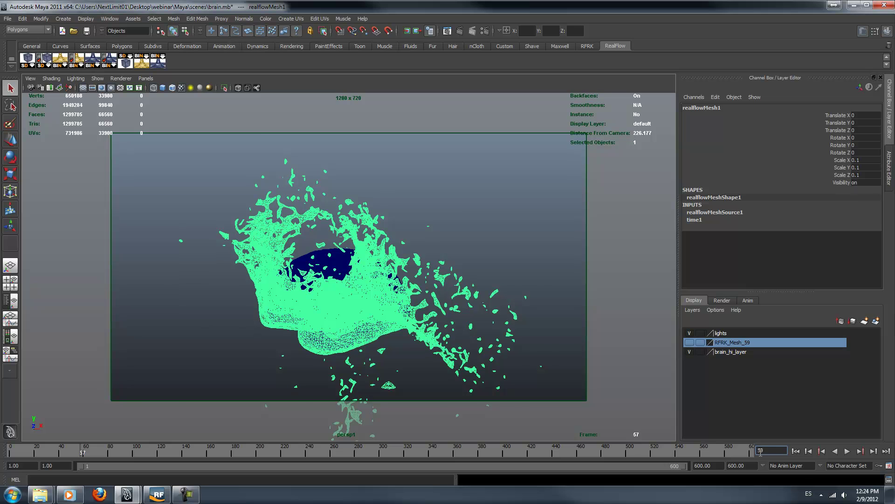
pyautogui.press('Return')
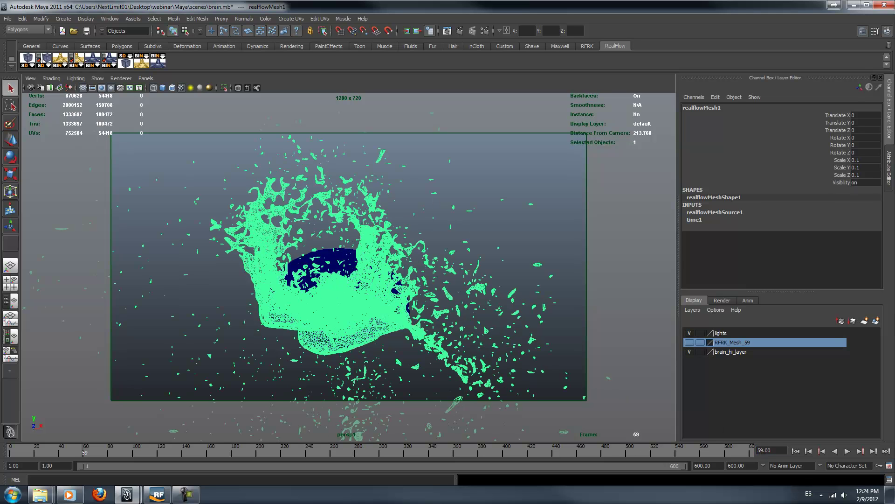
# Step: Switch to RealFlow, go to frame 59 and rebuild the ParticleMesh_RK01 mesh with the core filter
pyautogui.click(164, 497)
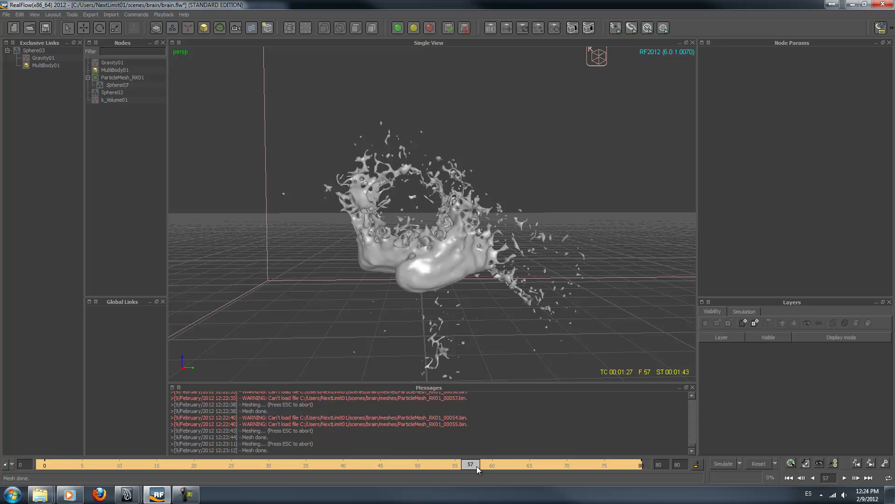
pyautogui.moveTo(477, 466); pyautogui.dragTo(480, 467)
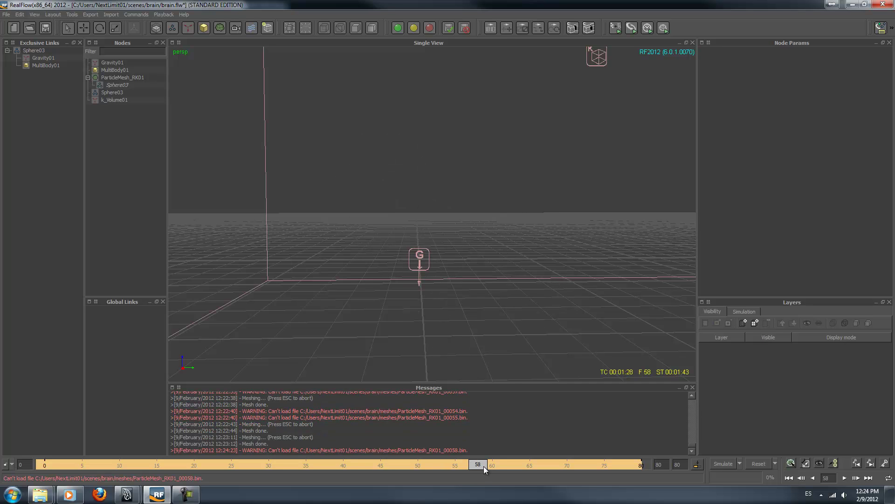
pyautogui.click(485, 465)
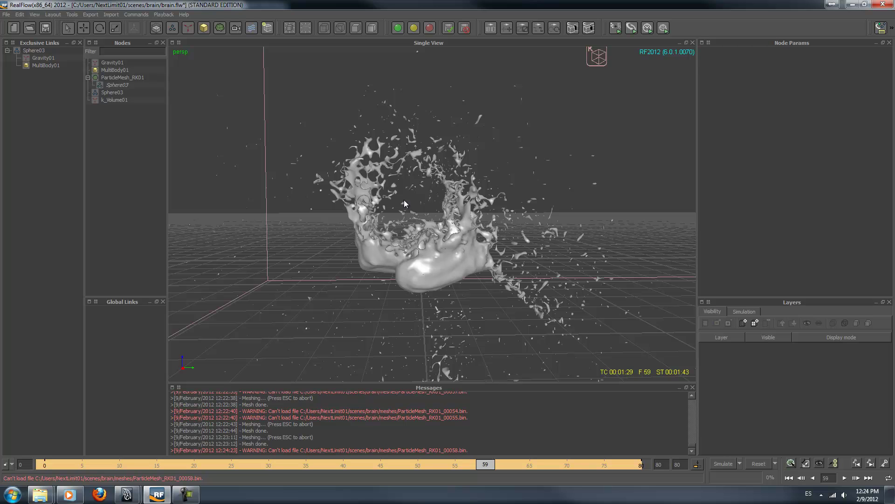
pyautogui.click(122, 77)
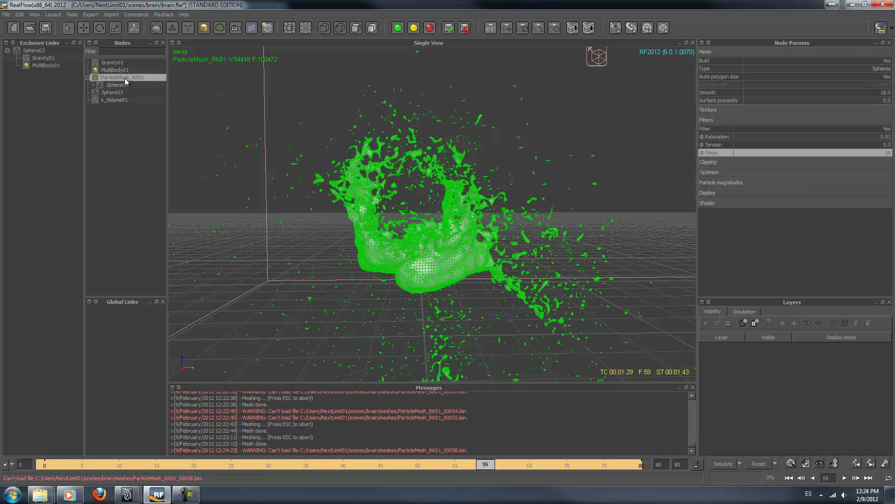
pyautogui.rightClick(125, 82)
pyautogui.click(155, 134)
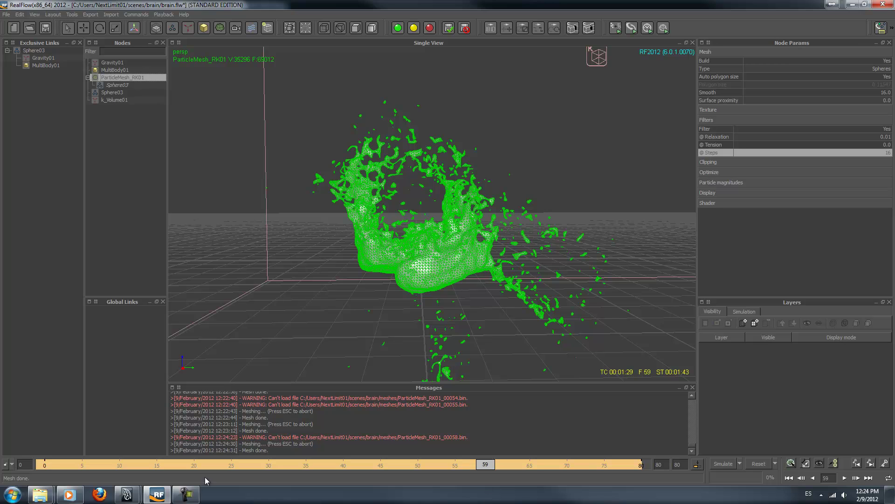
# Step: Switch to Maya and reload the rebuilt mesh by changing the current frame to 58 and back to 59
pyautogui.moveTo(127, 493)
pyautogui.click(170, 449)
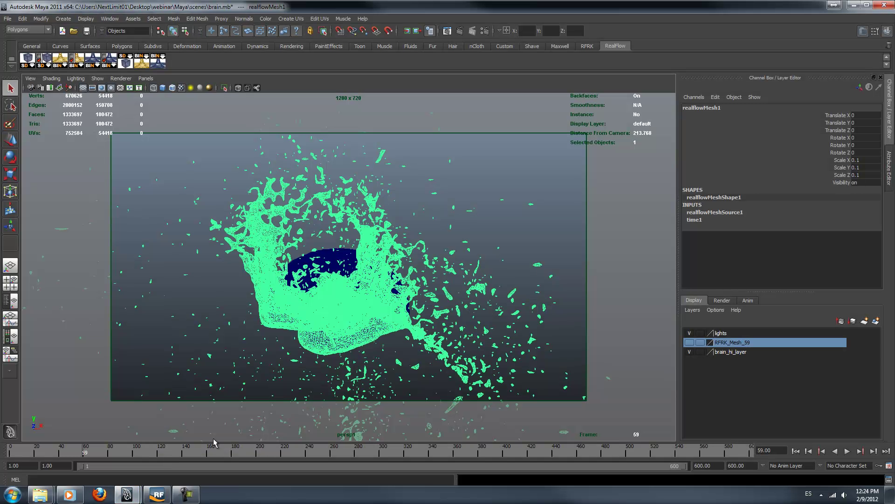
pyautogui.doubleClick(774, 450)
pyautogui.write('58')
pyautogui.press('Return')
pyautogui.click(773, 451)
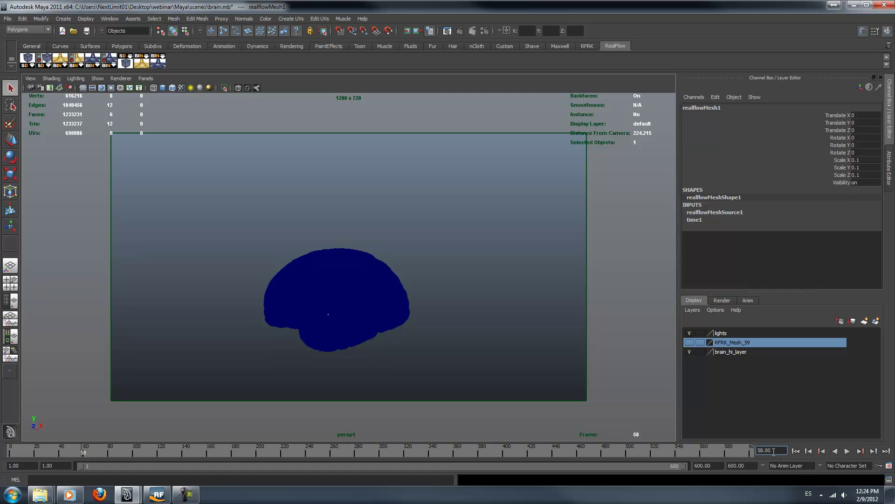
pyautogui.doubleClick(773, 451)
pyautogui.write('59')
pyautogui.press('Return')
# Step: Deselect the imported fluid mesh and display the brain and splash with smooth shading
pyautogui.click(499, 216)
pyautogui.click(395, 231)
pyautogui.click(464, 204)
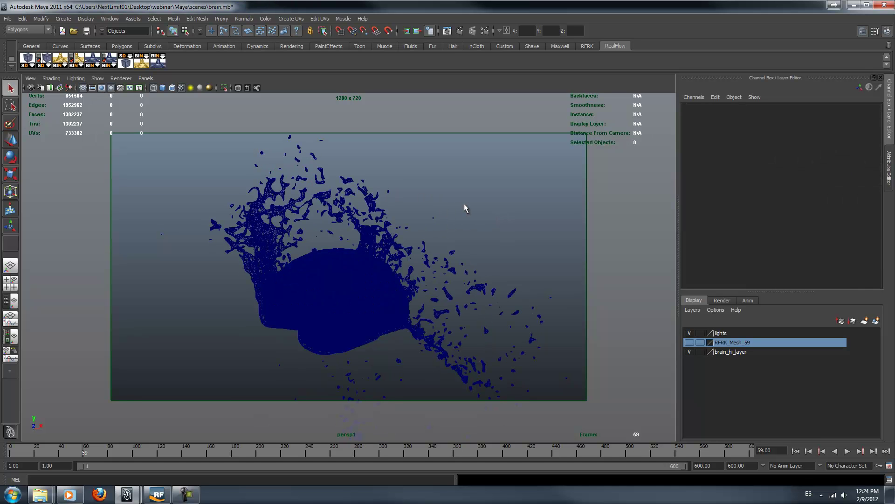
pyautogui.press('5')
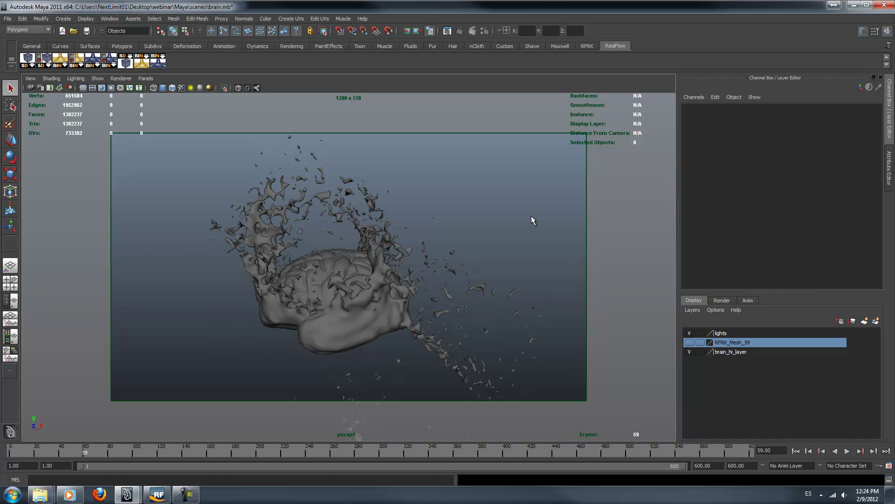
# Step: Display the scene in wireframe and assign a new Maxwell layered material to the splash mesh
pyautogui.press('4')
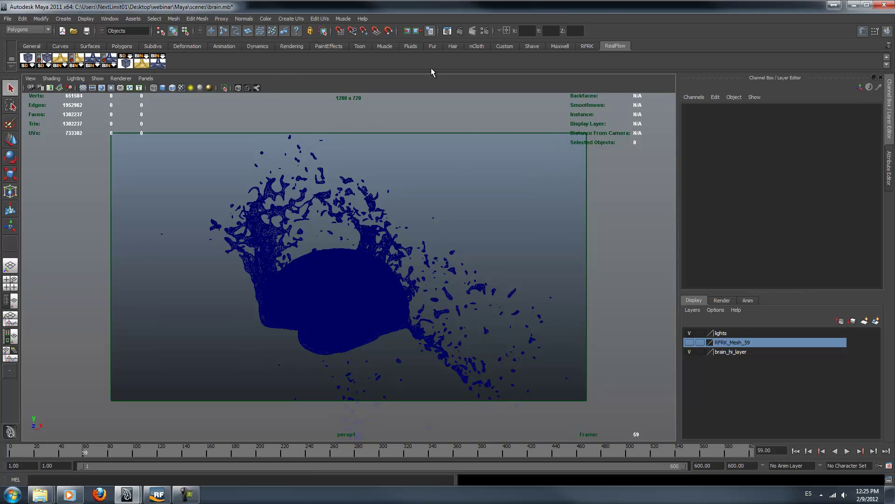
pyautogui.click(567, 46)
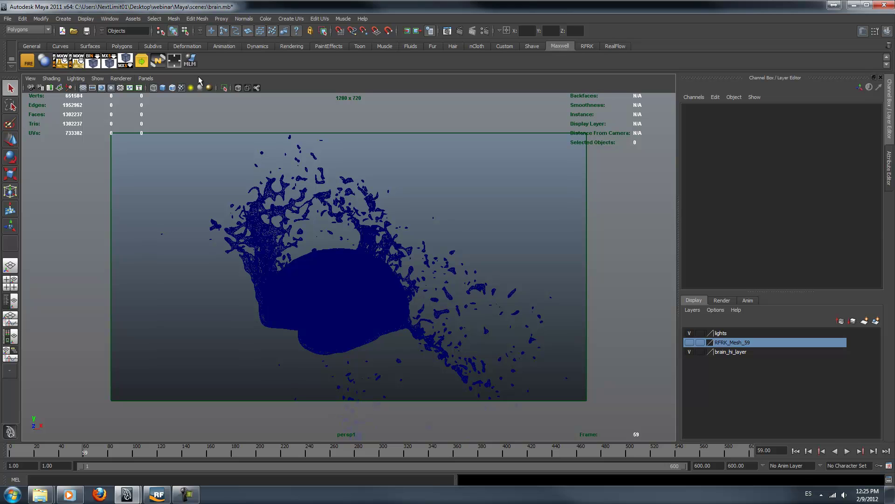
pyautogui.click(262, 169)
pyautogui.click(190, 63)
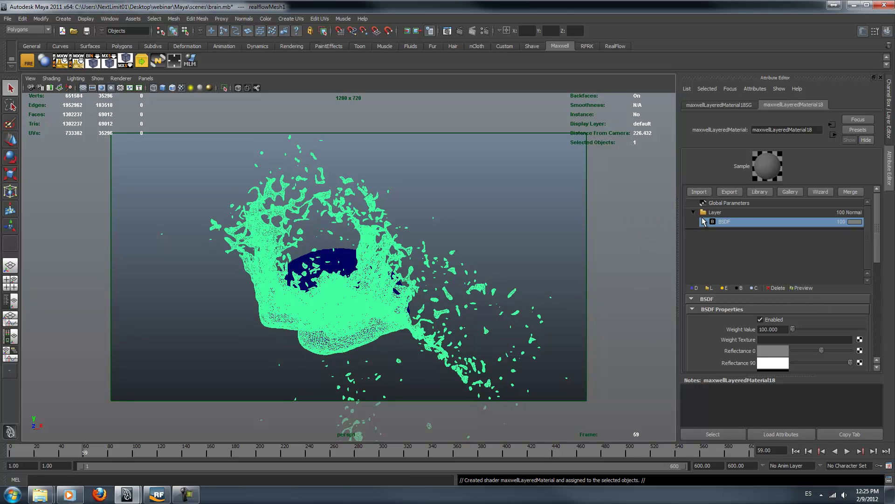
pyautogui.click(102, 493)
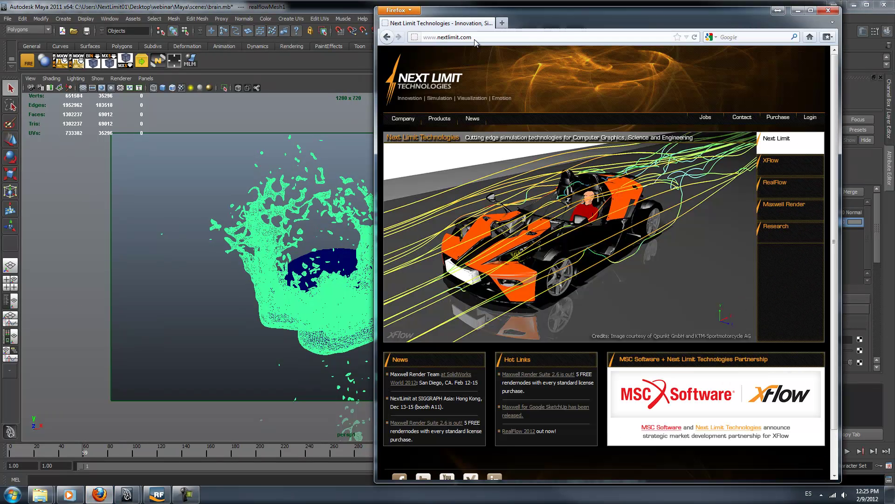
pyautogui.click(477, 39)
pyautogui.write('www.max')
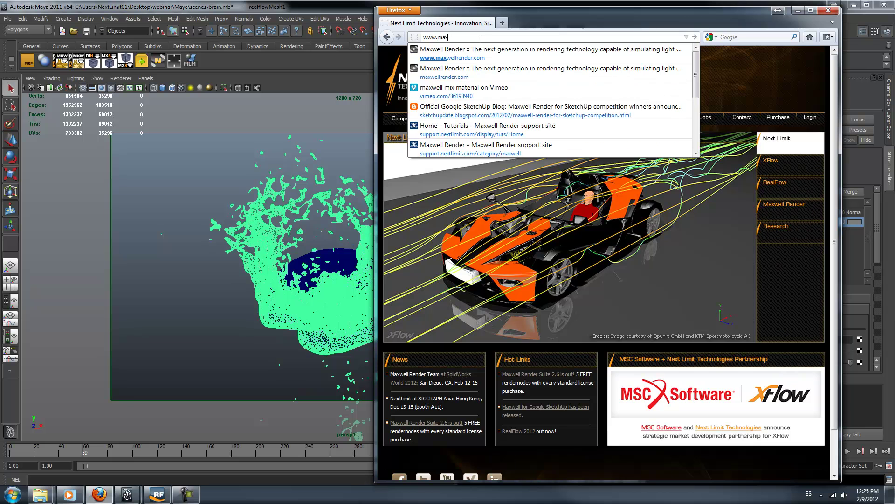
pyautogui.write('wellrender.com')
pyautogui.press('Return')
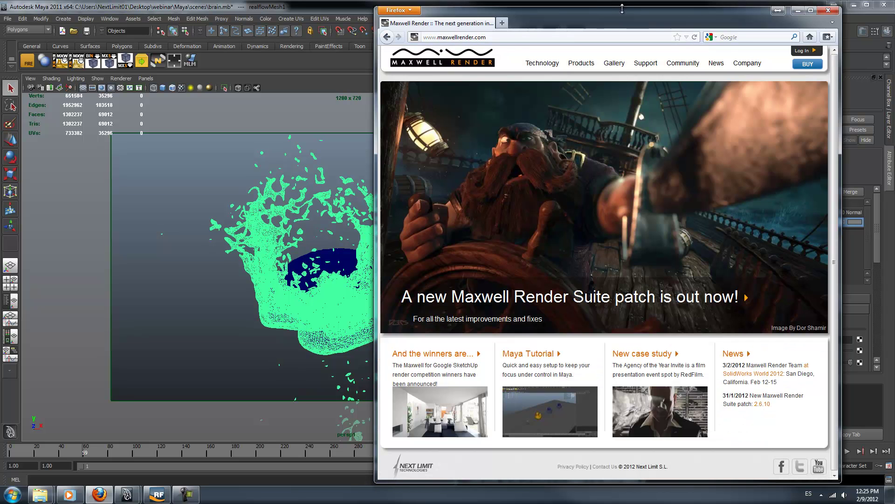
pyautogui.moveTo(613, 23); pyautogui.dragTo(475, 0)
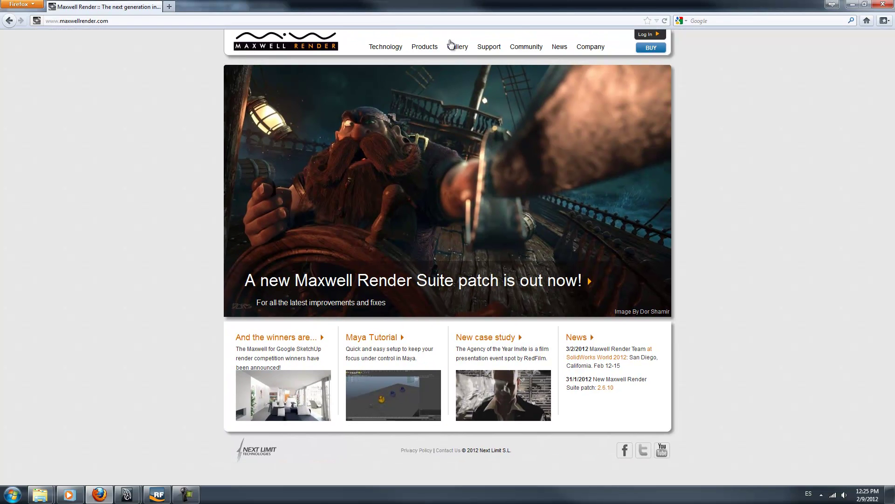
# Step: Open the Materials page in the Tutorials section of the Maxwell Render support site
pyautogui.click(475, 53)
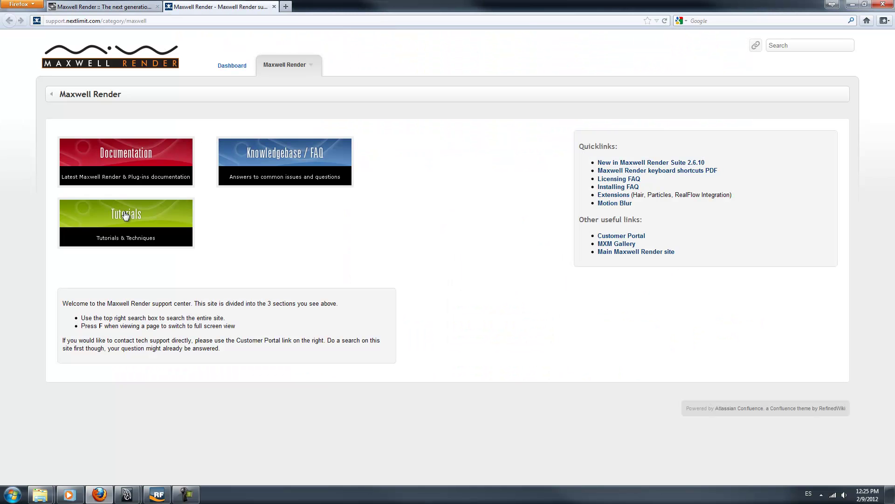
pyautogui.click(125, 215)
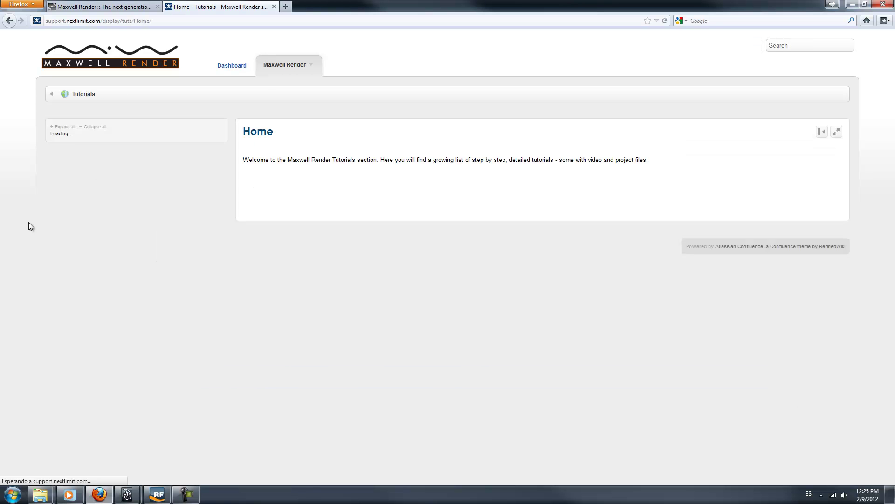
pyautogui.click(79, 189)
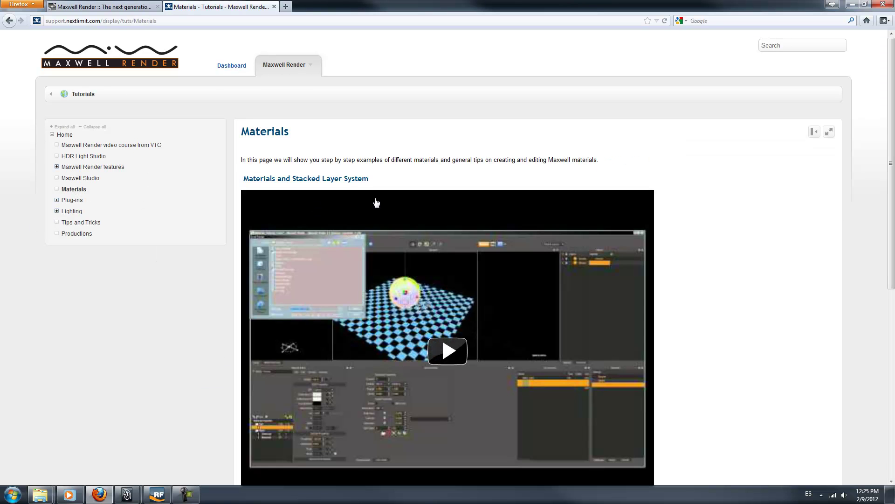
pyautogui.scroll(-2, 702, 165)
pyautogui.scroll(-2, 702, 164)
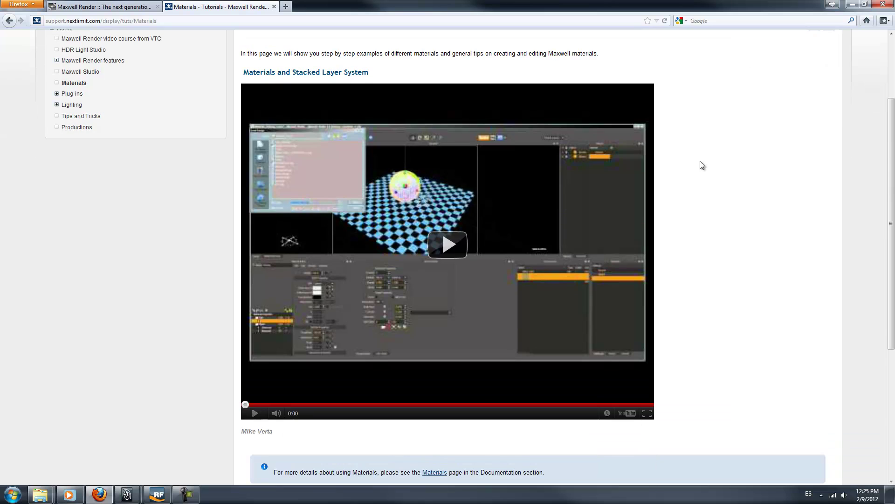
# Step: Play the Materials and Stacked Layer System video with the sound muted from about the 15-minute mark
pyautogui.click(276, 414)
pyautogui.click(624, 404)
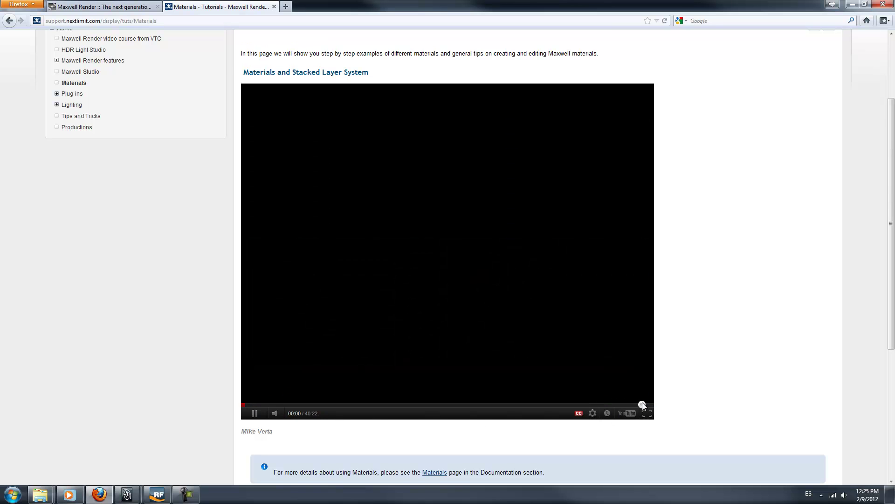
pyautogui.click(643, 404)
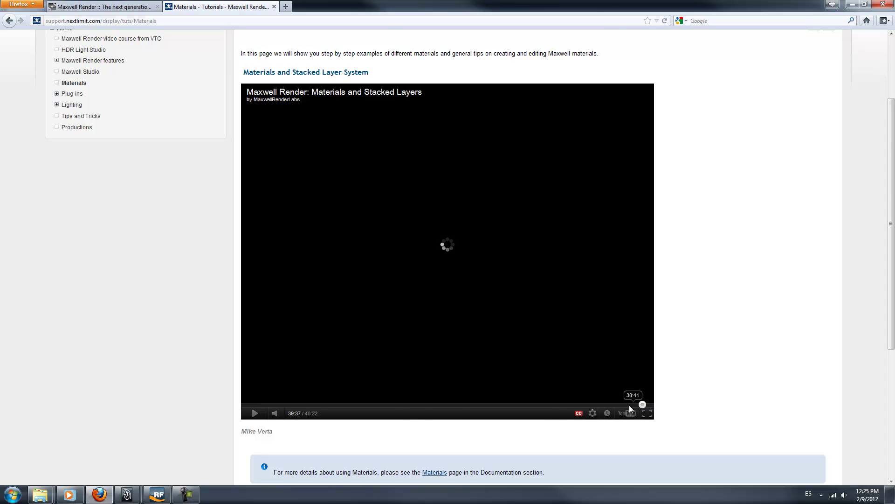
pyautogui.click(396, 404)
pyautogui.moveTo(274, 413)
pyautogui.click(255, 413)
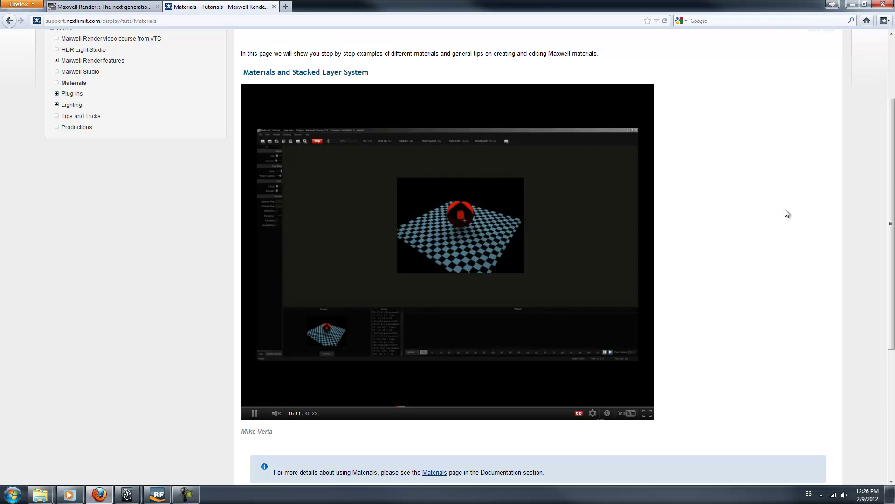
# Step: Return to the Maxwell Render home page and open Library Resources from its Community page
pyautogui.click(101, 9)
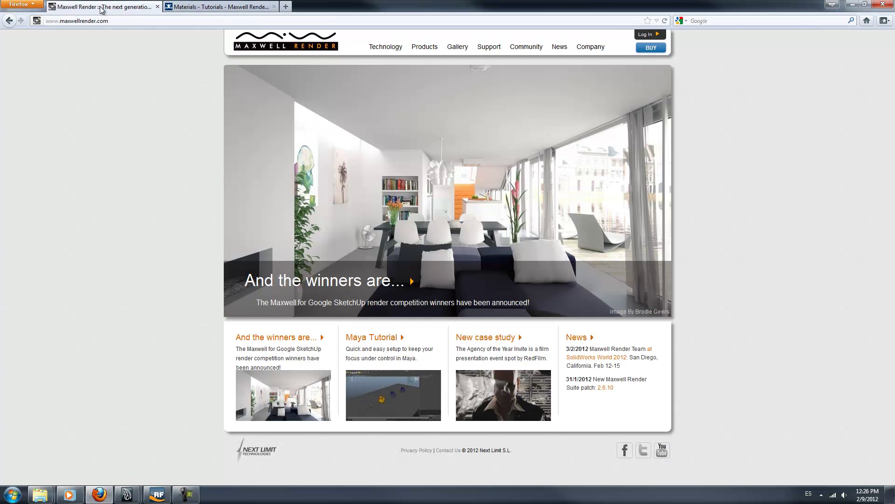
pyautogui.click(534, 50)
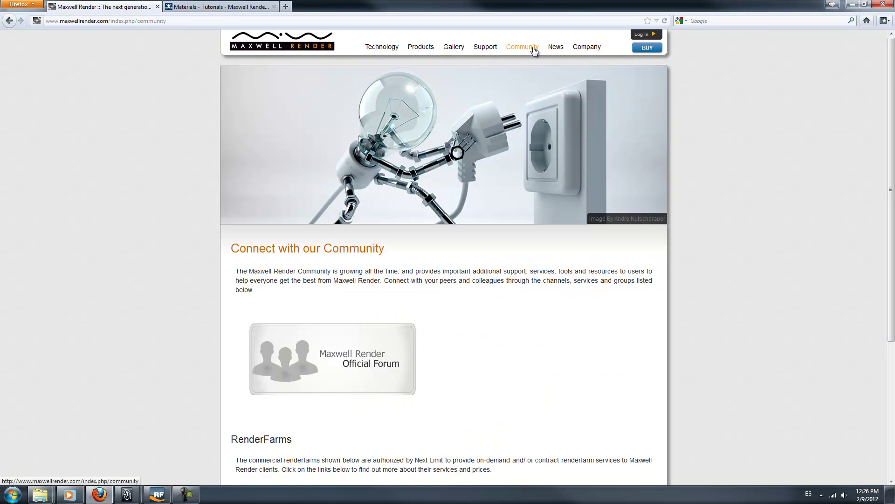
pyautogui.scroll(-2, 721, 398)
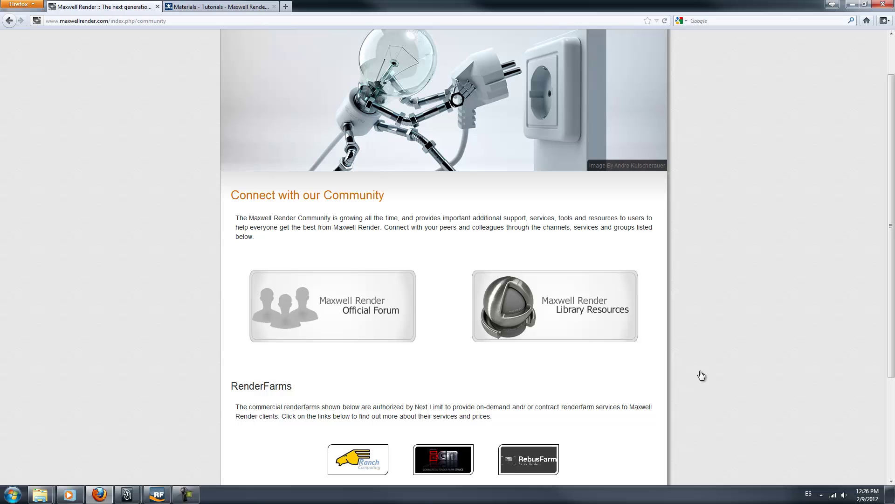
pyautogui.click(600, 311)
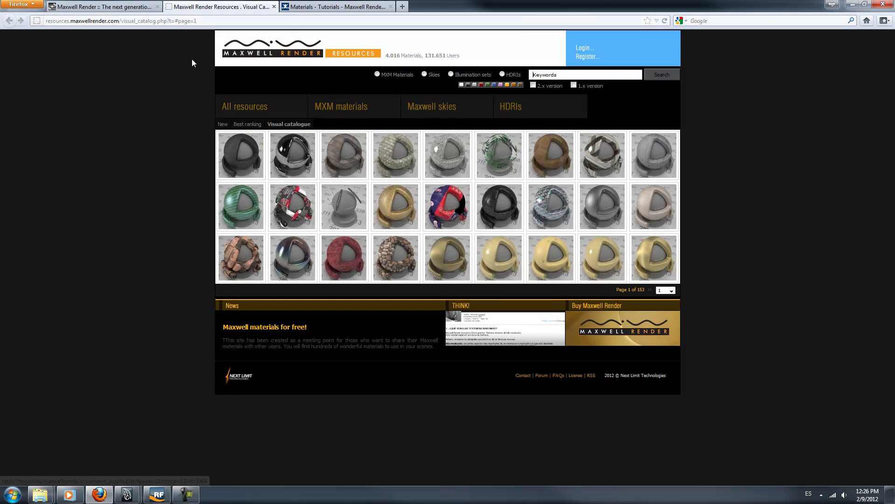
# Step: Close the Maxwell Render web pages and Firefox to return to Maya
pyautogui.click(274, 6)
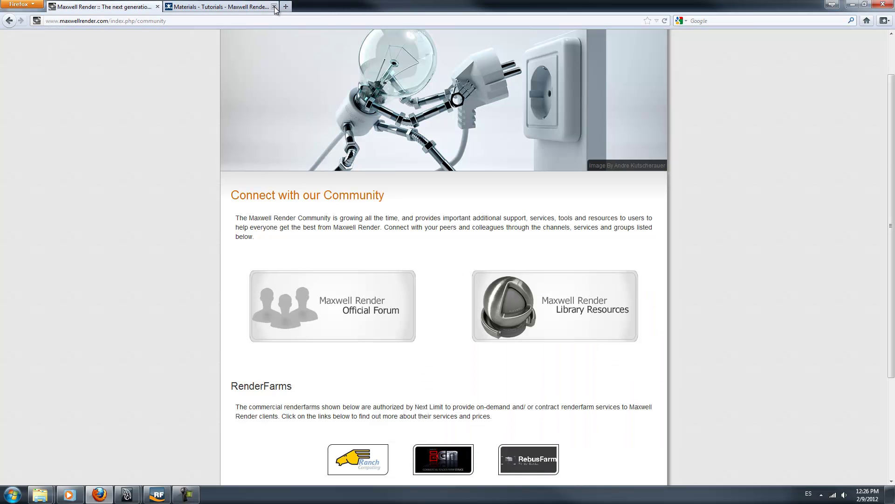
pyautogui.click(158, 7)
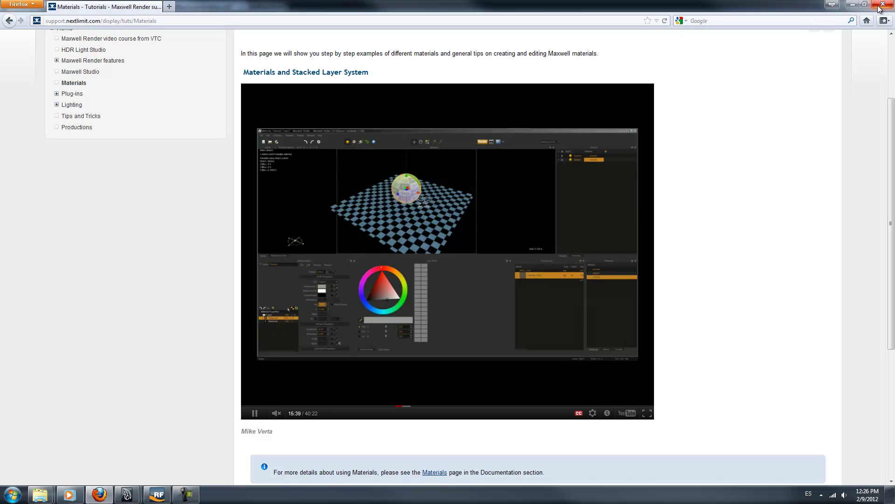
pyautogui.click(878, 8)
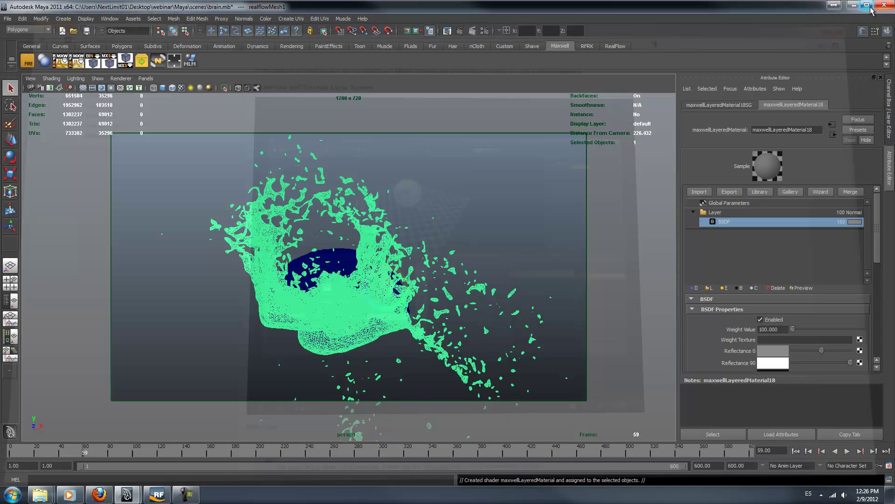
# Step: Select the objects in brain_hi_layer and assign a new Maxwell layered material to the brain
pyautogui.click(890, 136)
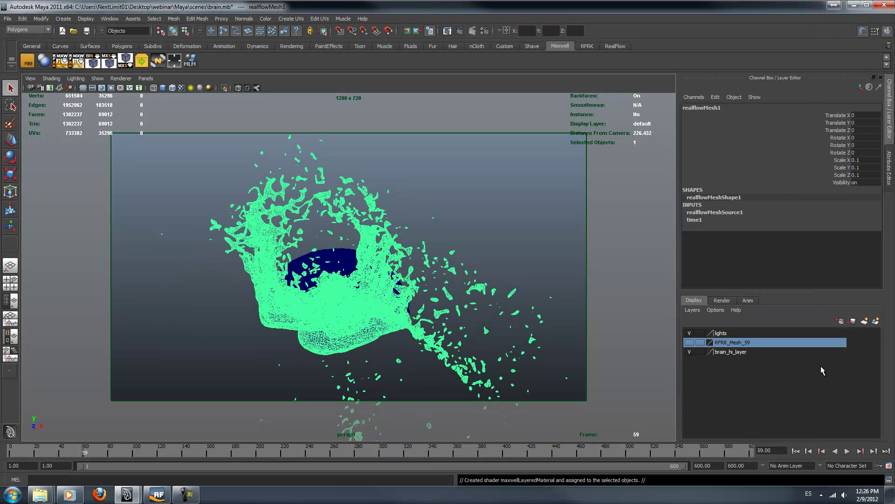
pyautogui.click(741, 354)
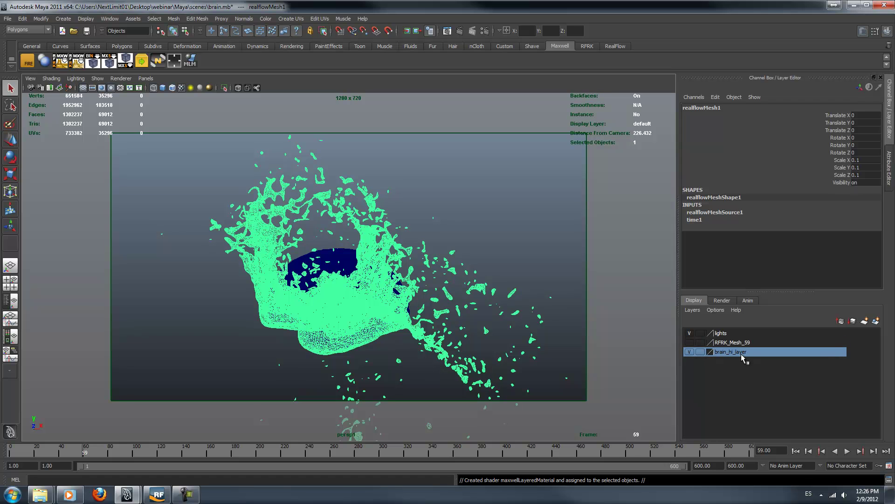
pyautogui.rightClick(741, 354)
pyautogui.click(756, 393)
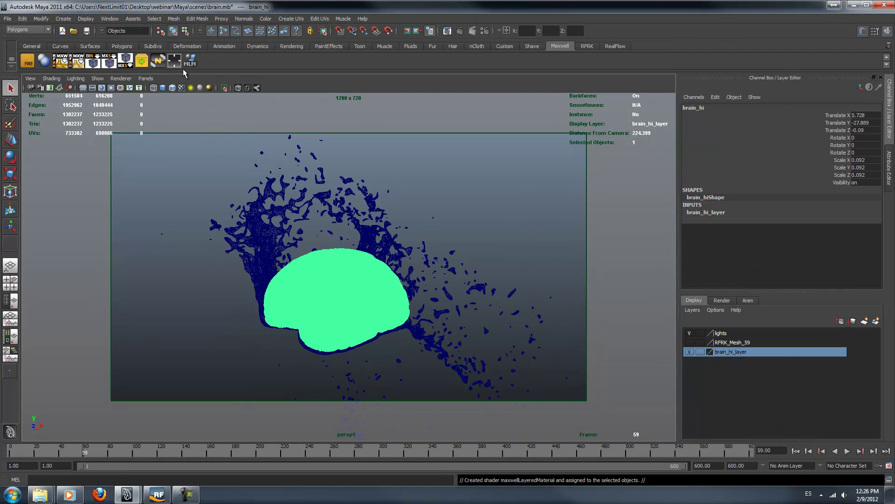
pyautogui.click(190, 62)
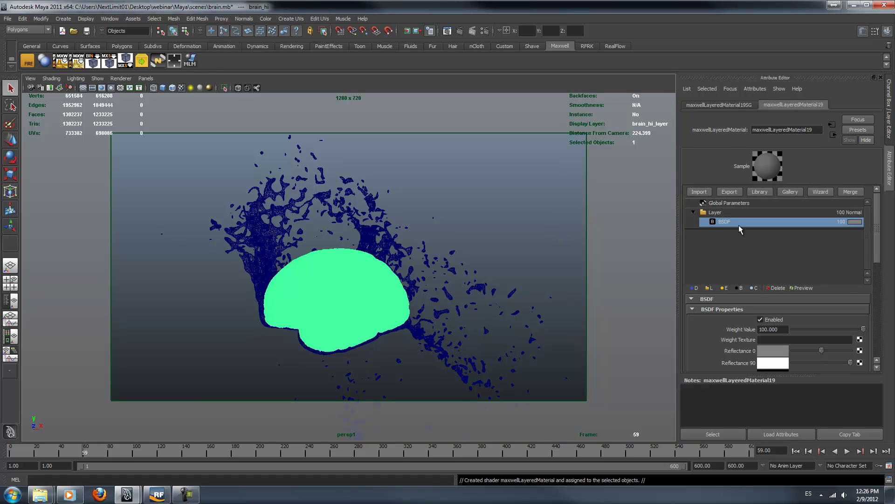
# Step: Use the material wizard to make the brain material a blue Plastic (RGB 0, 0.333, 1) with a shininess of 70
pyautogui.click(824, 192)
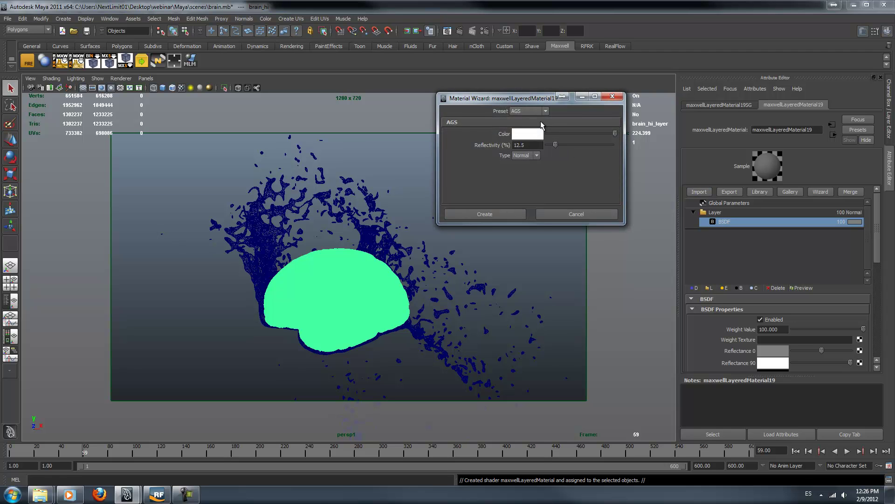
pyautogui.click(532, 111)
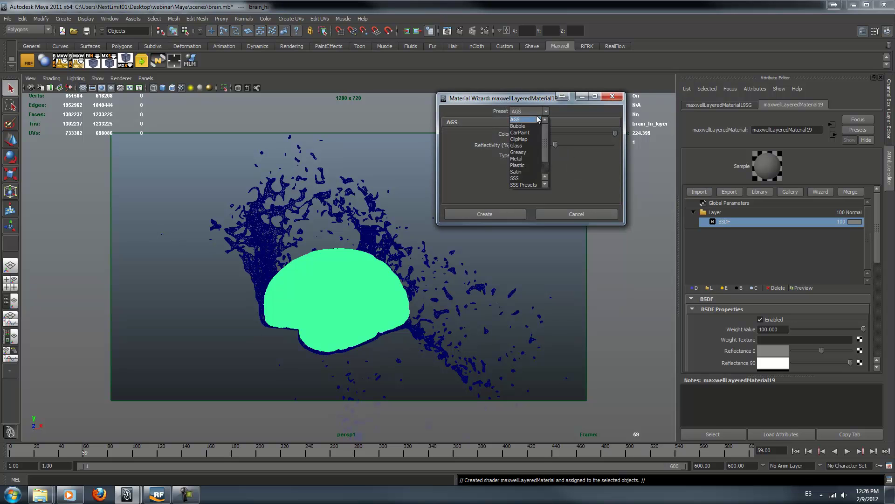
pyautogui.click(530, 165)
pyautogui.click(530, 138)
pyautogui.moveTo(606, 137); pyautogui.dragTo(614, 144)
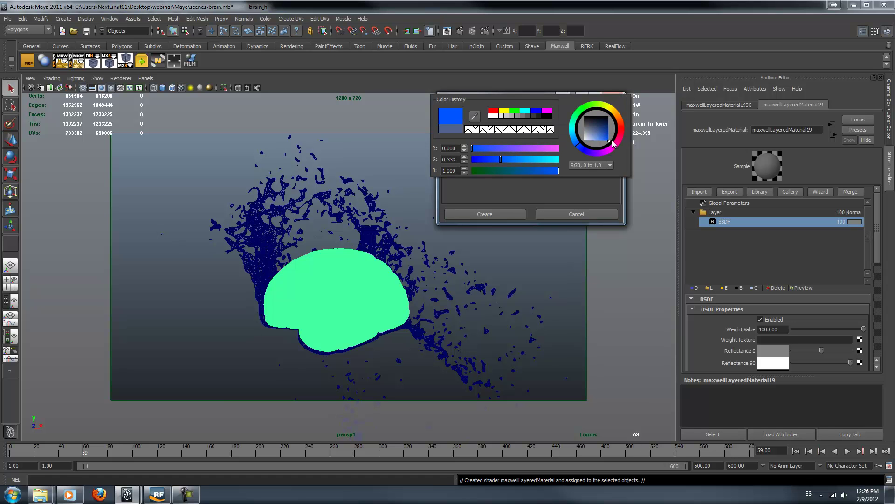
pyautogui.doubleClick(529, 156)
pyautogui.write('70')
pyautogui.press('Return')
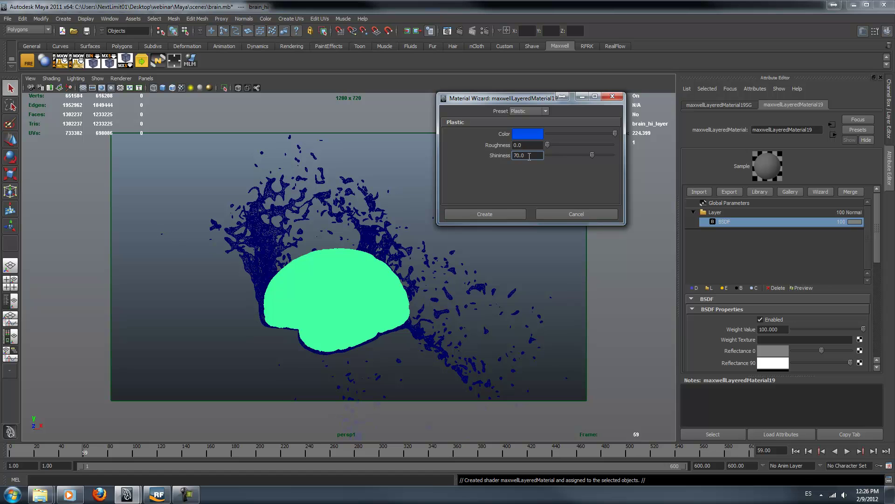
pyautogui.click(485, 214)
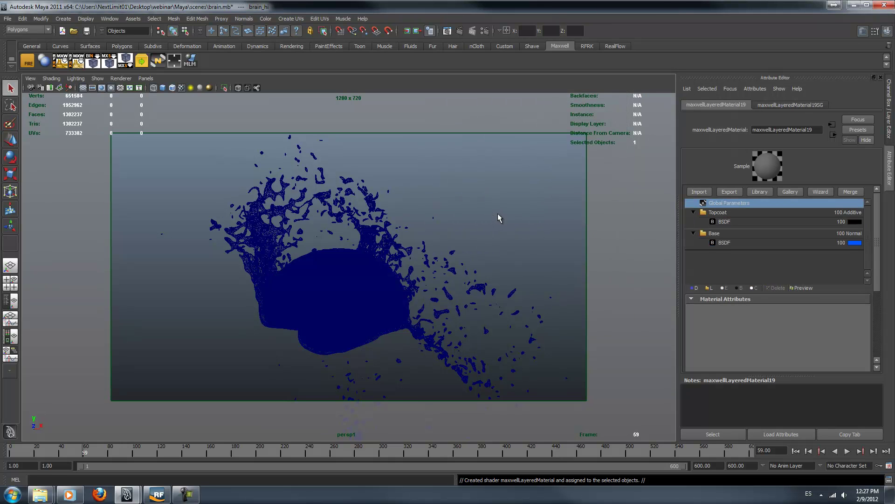
pyautogui.scroll(-6, 478, 211)
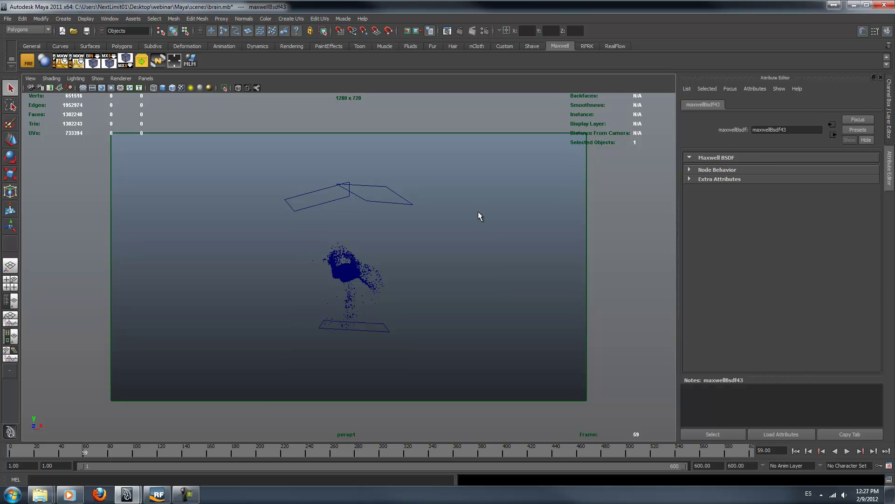
pyautogui.scroll(5, 477, 211)
pyautogui.scroll(5, 478, 212)
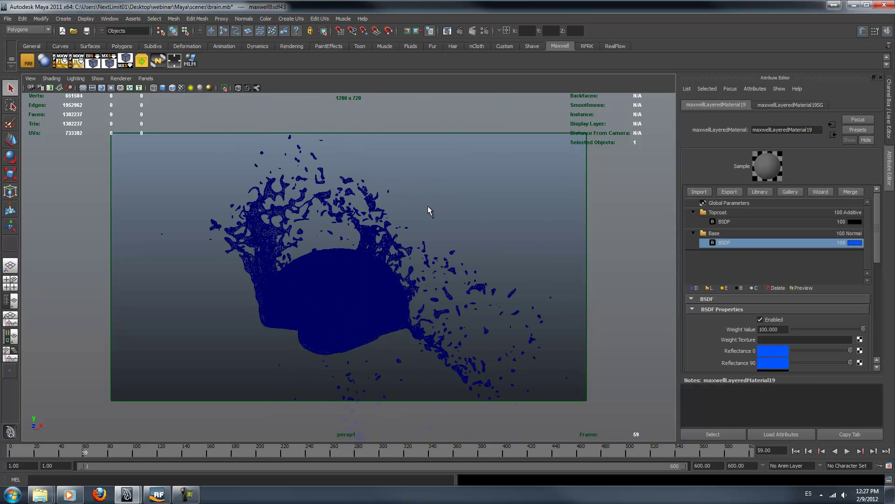
pyautogui.click(445, 223)
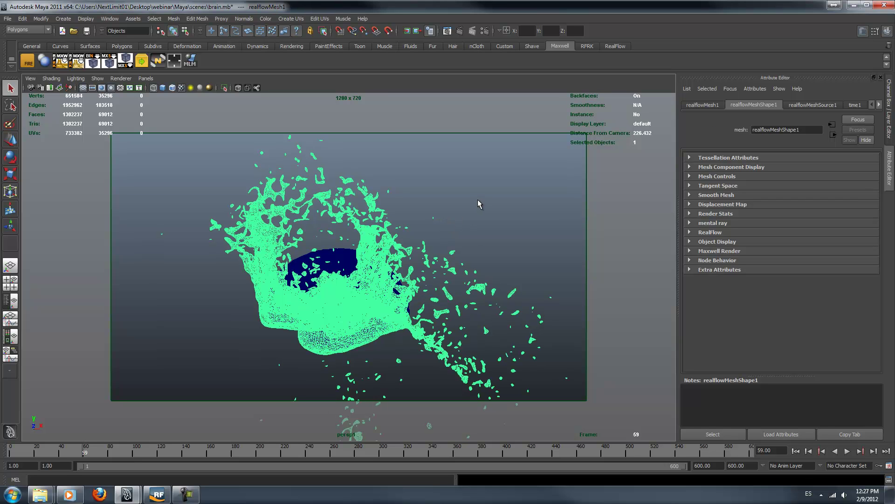
# Step: Open the persp1 camera's attributes, collapse Camera Attributes and Film Back, and expand the Maxwell Render settings
pyautogui.click(41, 88)
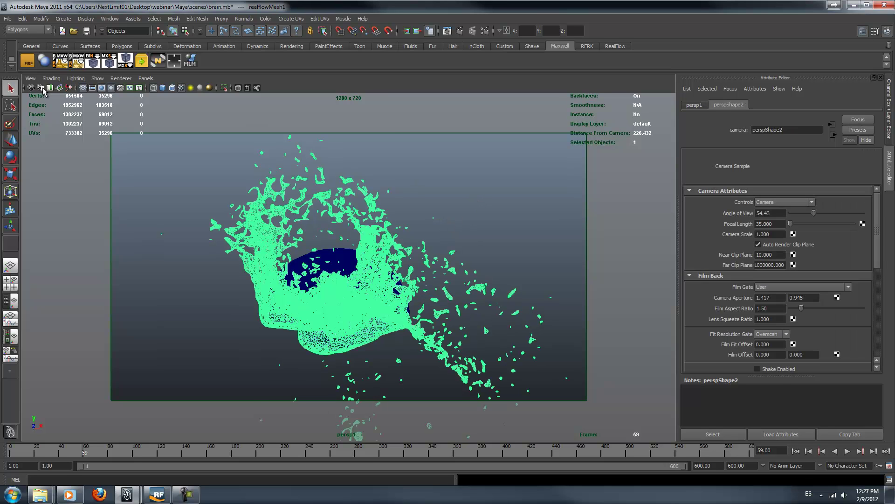
pyautogui.click(742, 191)
pyautogui.click(727, 200)
pyautogui.click(712, 294)
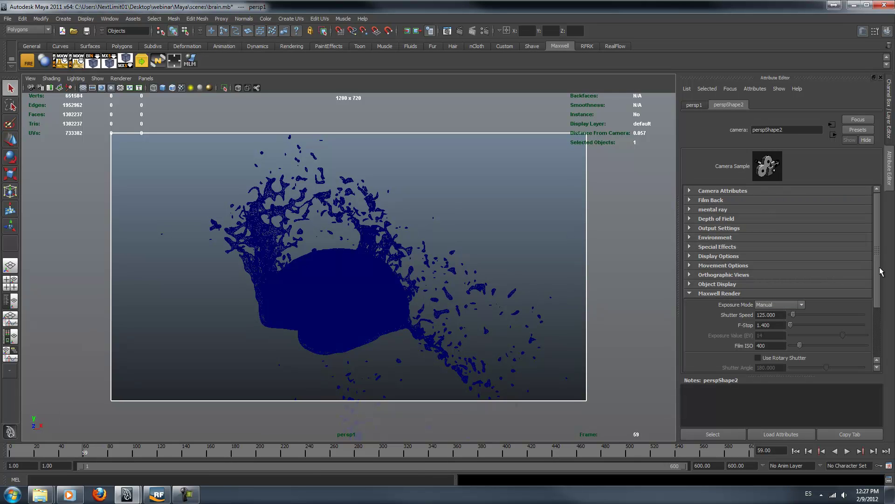
# Step: Select the RealFlow splash mesh and use the wizard to make its Maxwell layered material yellow (RGB 1, 0.8, 0)
pyautogui.scroll(-4, 787, 320)
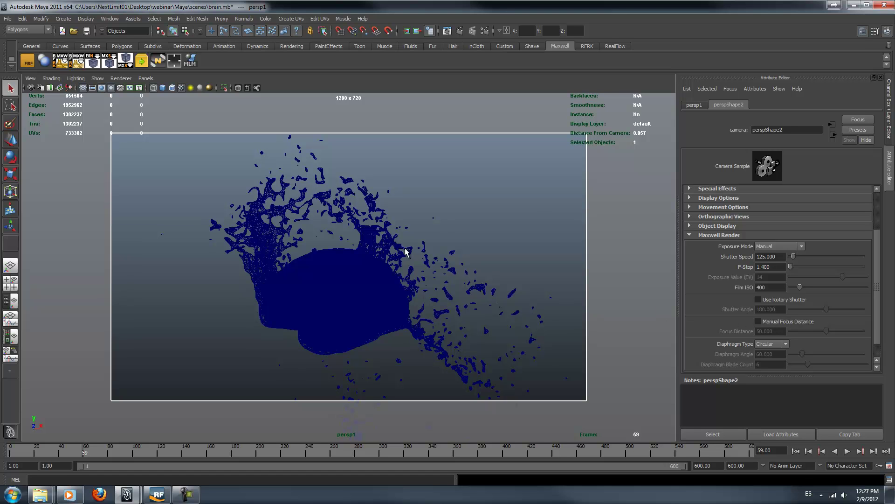
pyautogui.click(436, 208)
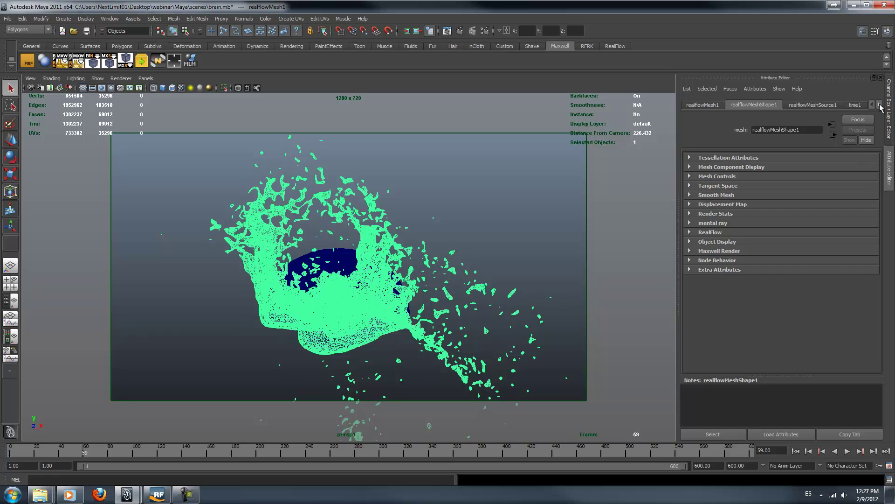
pyautogui.click(881, 105)
pyautogui.click(857, 109)
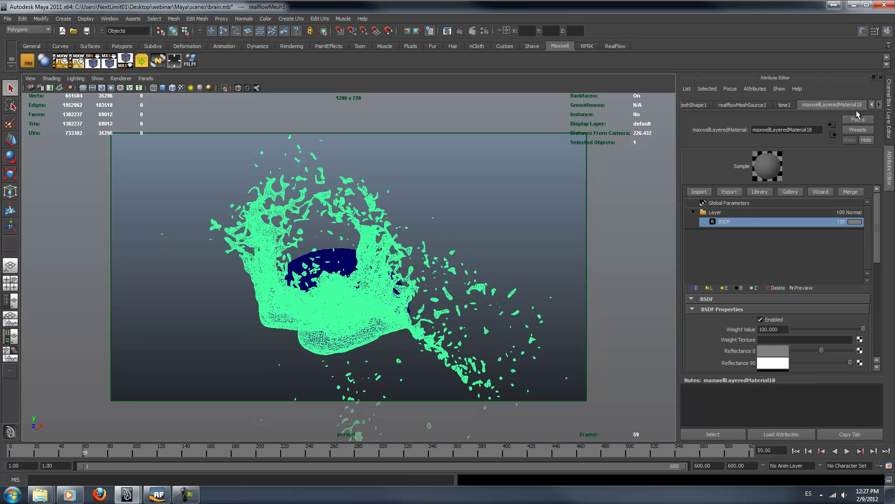
pyautogui.click(821, 192)
pyautogui.click(526, 136)
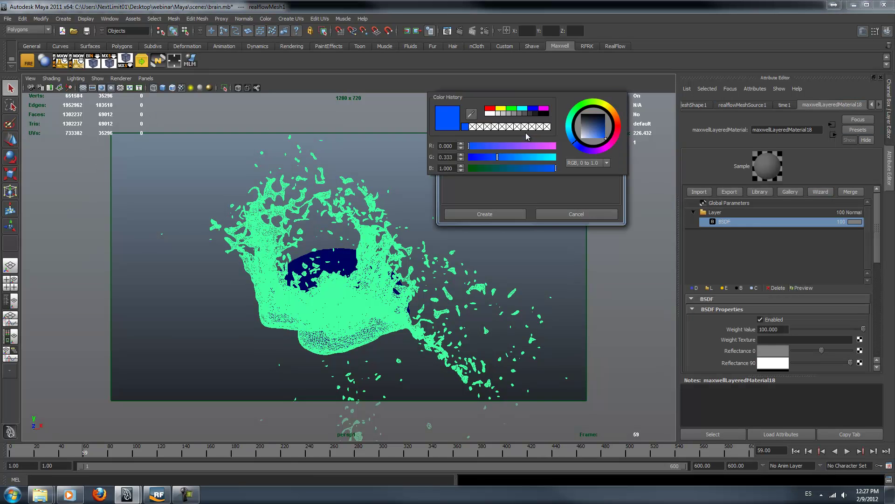
pyautogui.moveTo(615, 115); pyautogui.dragTo(611, 111)
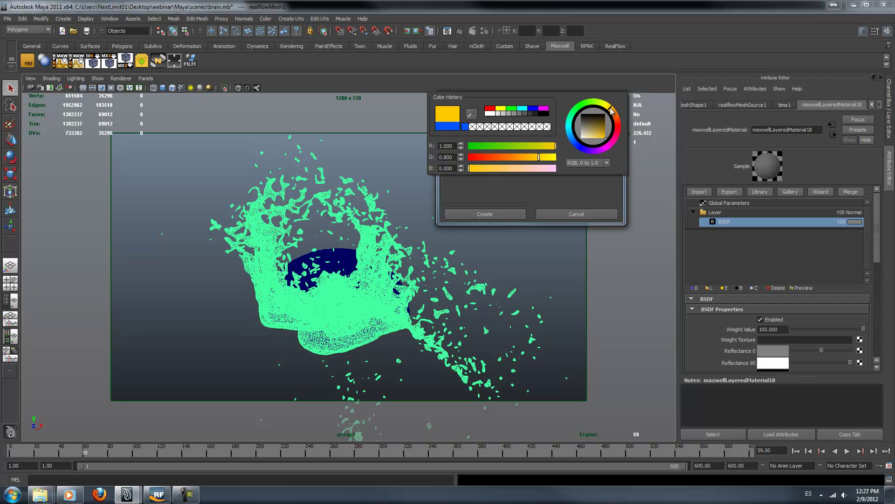
pyautogui.click(492, 213)
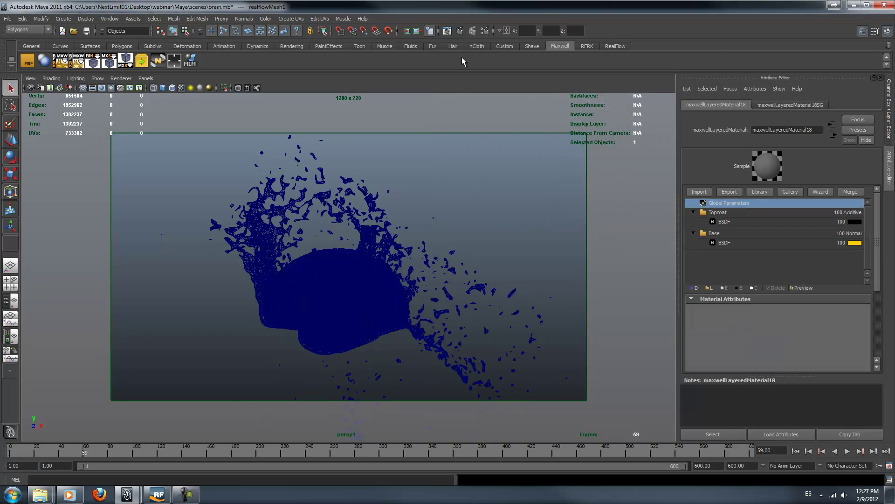
# Step: Render the current frame with Maxwell, inspect the yellow splash and blue brain, and close Maxwell Render and the Render View
pyautogui.click(460, 31)
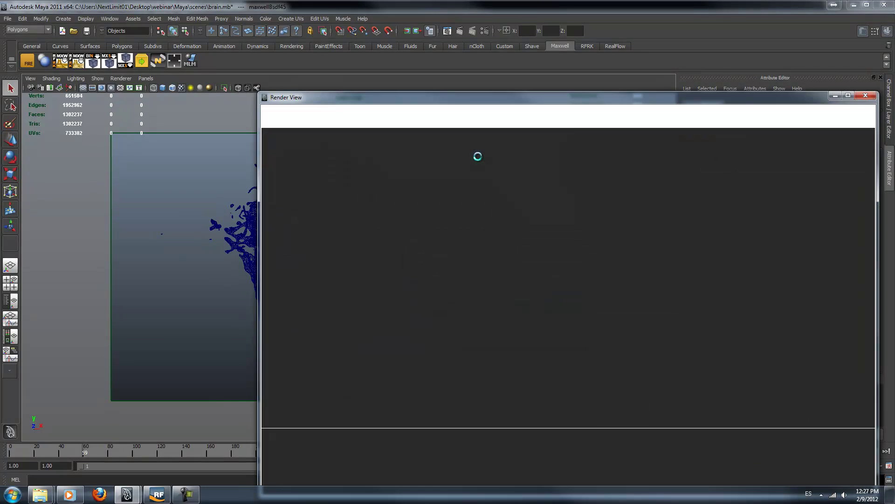
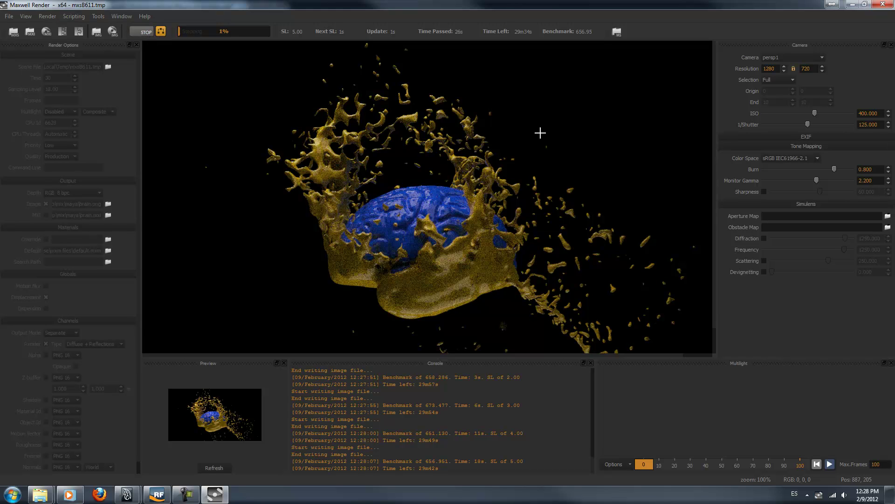
pyautogui.click(881, 6)
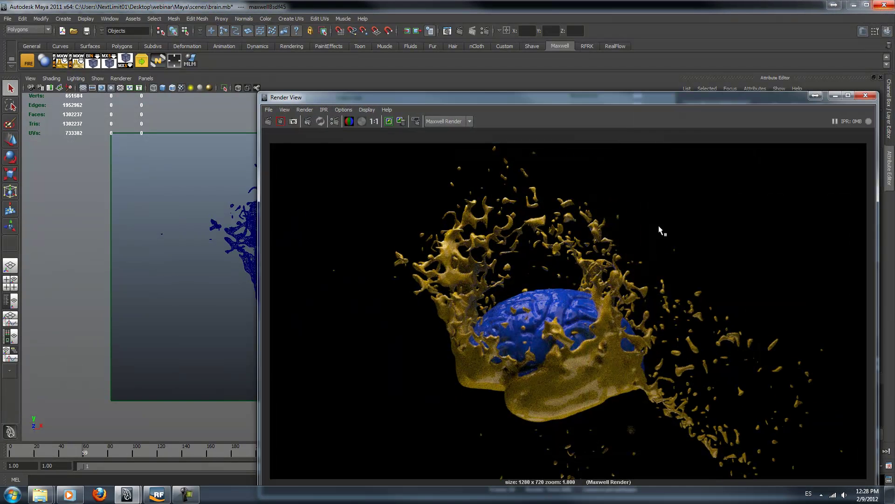
pyautogui.moveTo(694, 97); pyautogui.dragTo(639, 40)
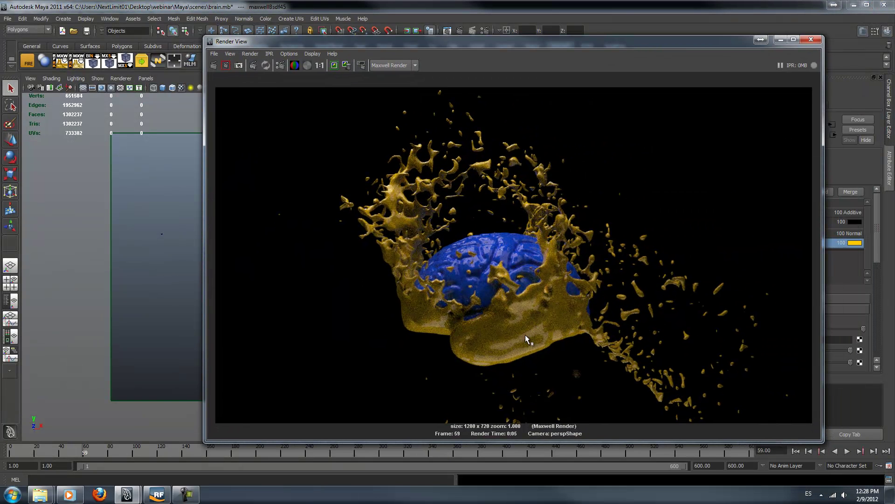
pyautogui.click(810, 38)
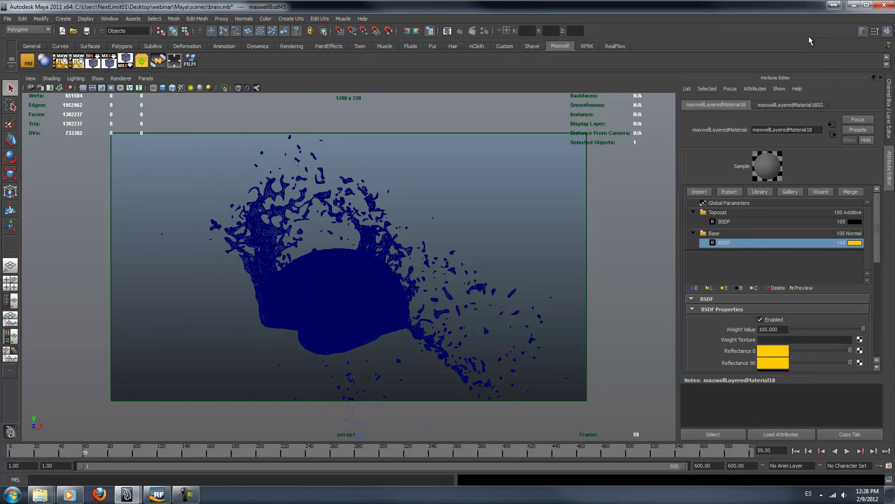
# Step: Review the persp1 camera's Maxwell Render exposure, focus and diaphragm settings, and clear the selection
pyautogui.click(562, 176)
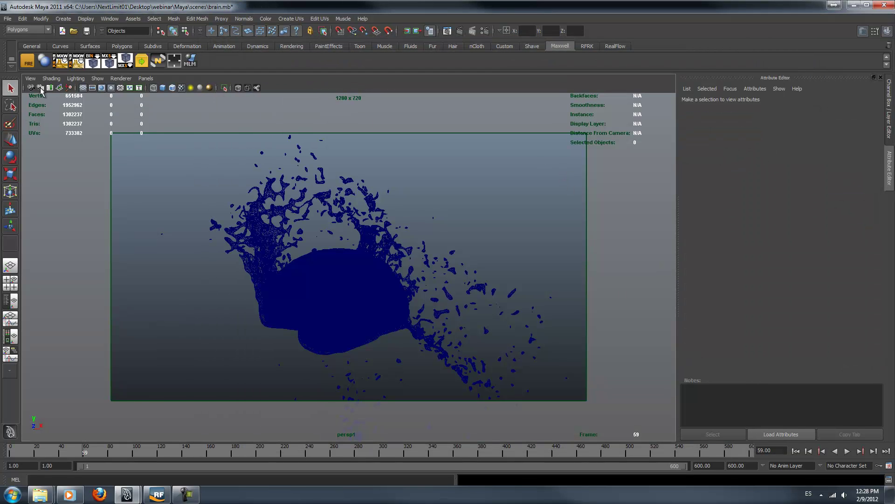
pyautogui.click(41, 89)
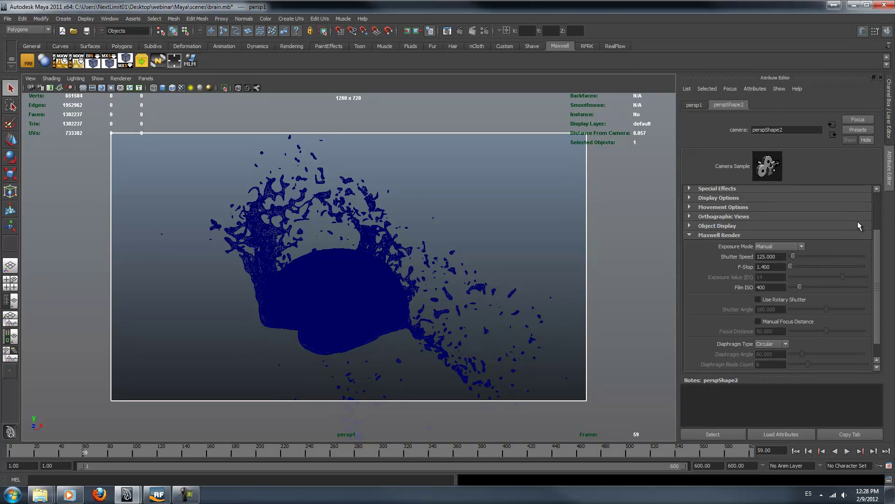
pyautogui.moveTo(879, 247); pyautogui.dragTo(875, 262)
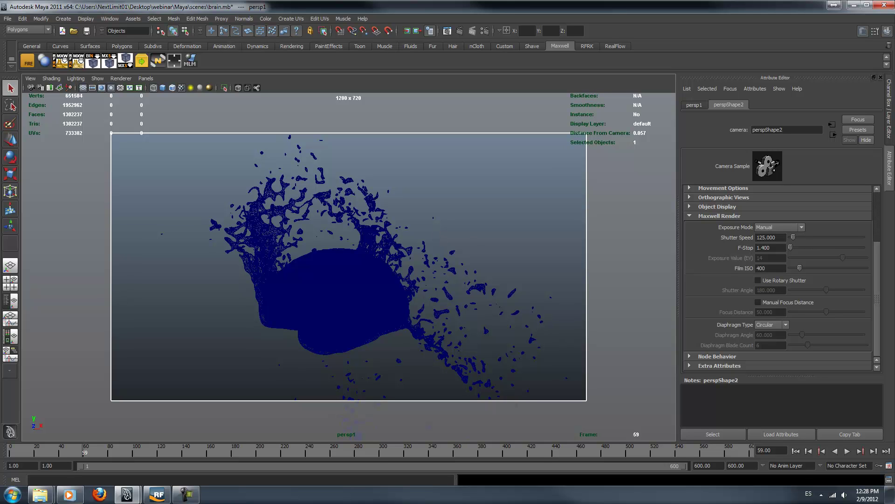
pyautogui.click(549, 172)
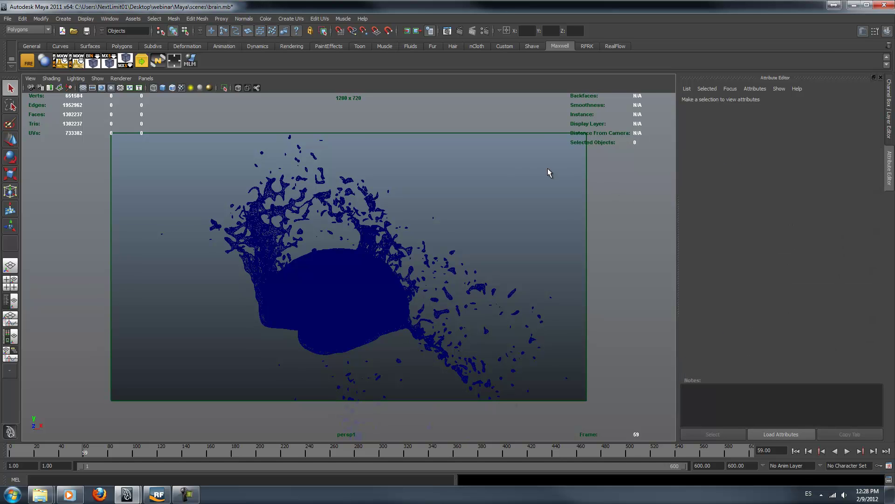
# Step: Switch to RealFlow and close it without saving the scene changes
pyautogui.click(164, 500)
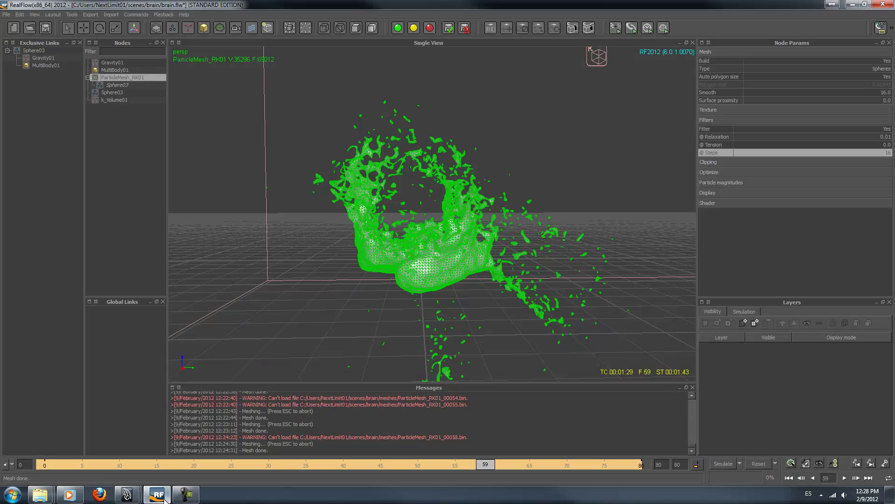
pyautogui.click(883, 4)
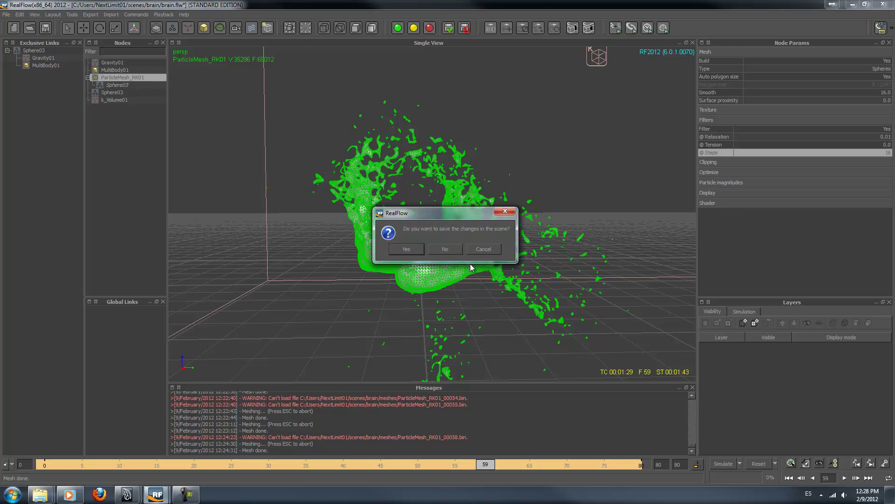
pyautogui.click(448, 249)
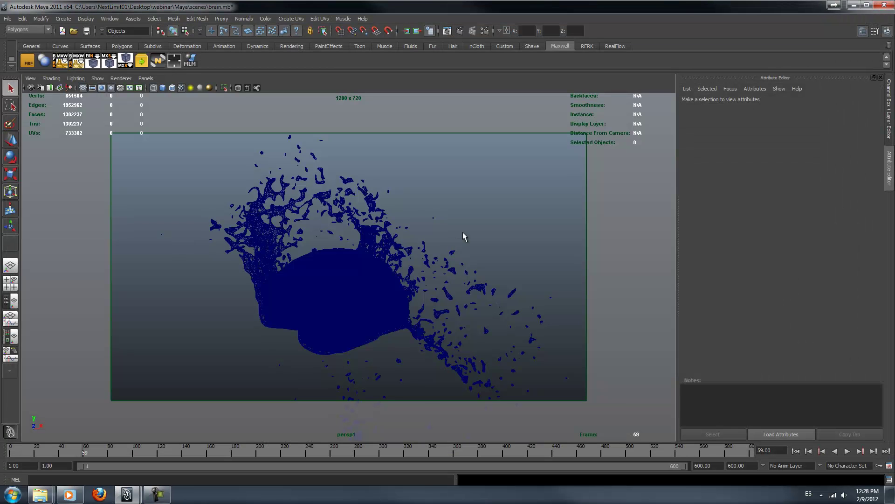
# Step: Recolour the splash material's Base BSDF: set Reflectance 0 to orange (RGB 1, 0.449, 0) and Reflectance 90 to a lighter orange
pyautogui.click(456, 259)
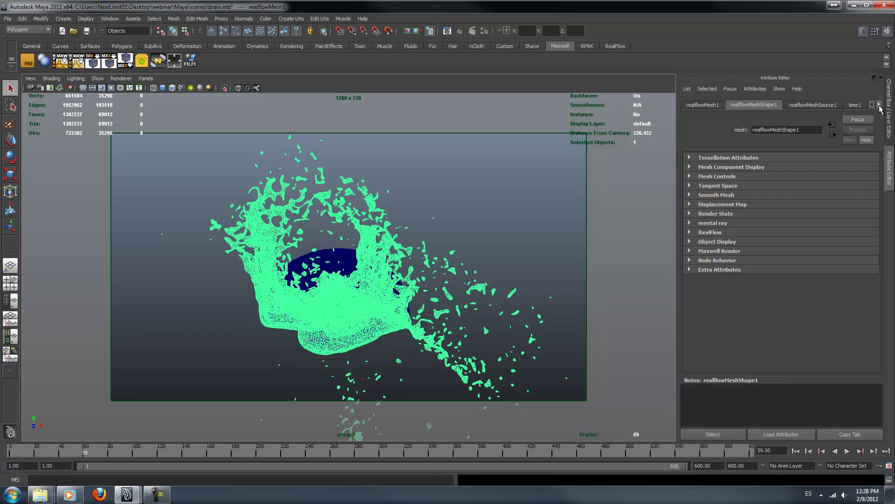
pyautogui.click(836, 104)
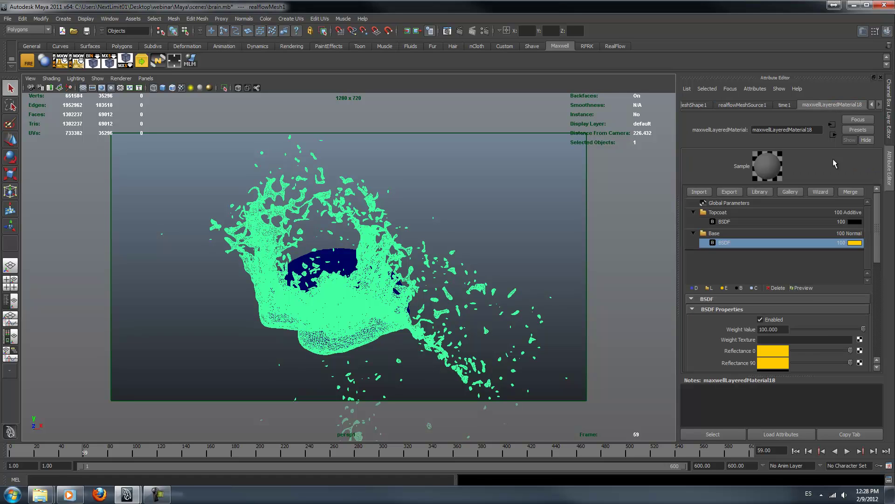
pyautogui.click(774, 359)
pyautogui.click(755, 379)
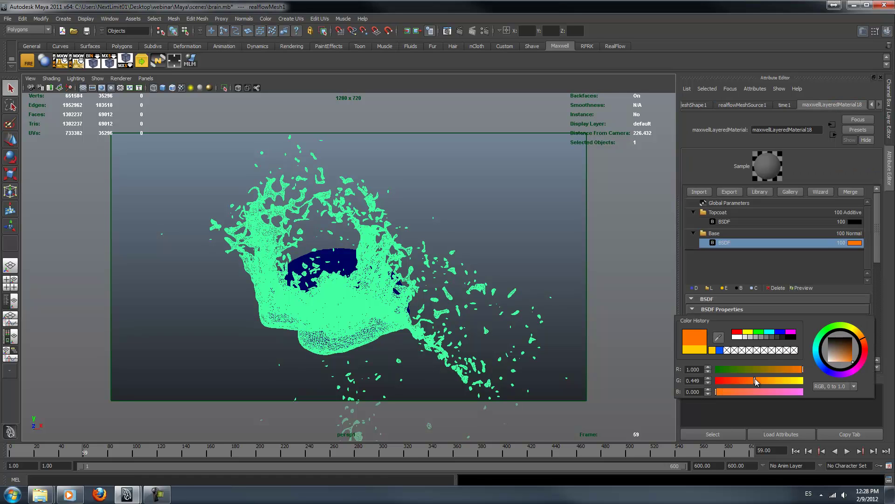
pyautogui.click(778, 367)
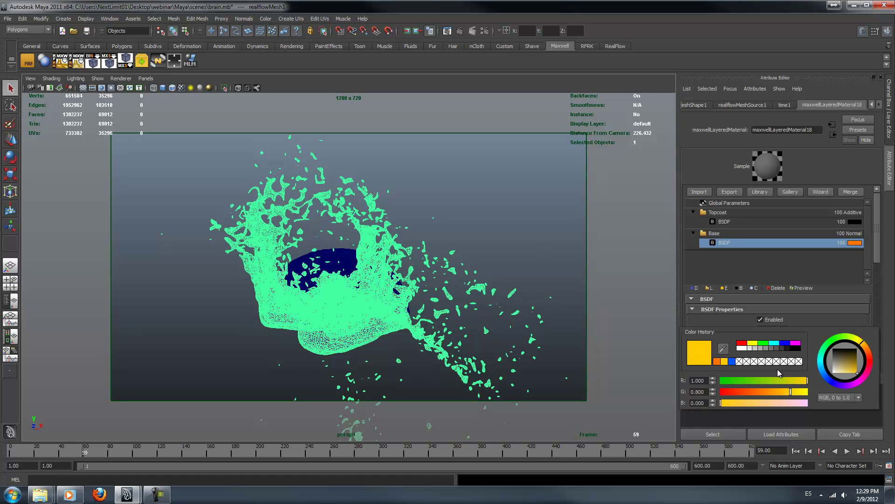
pyautogui.moveTo(794, 392); pyautogui.dragTo(772, 395)
# Step: Start a new Maxwell render of the scene, widen its Render Options area, and return to Maya while it renders
pyautogui.click(459, 29)
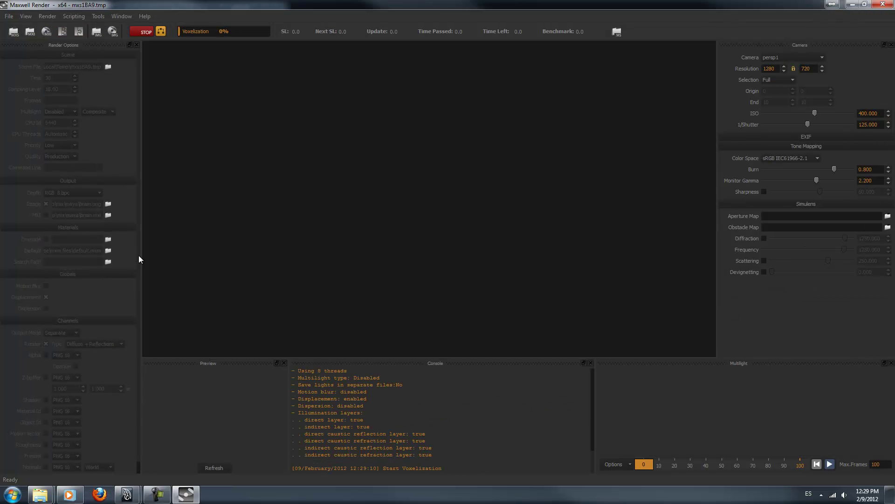
pyautogui.moveTo(140, 254); pyautogui.dragTo(190, 268)
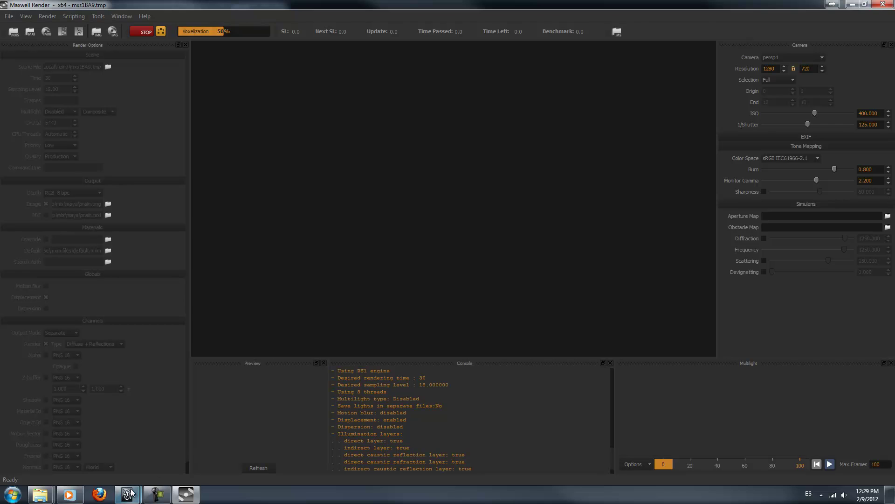
pyautogui.moveTo(126, 494)
pyautogui.click(172, 459)
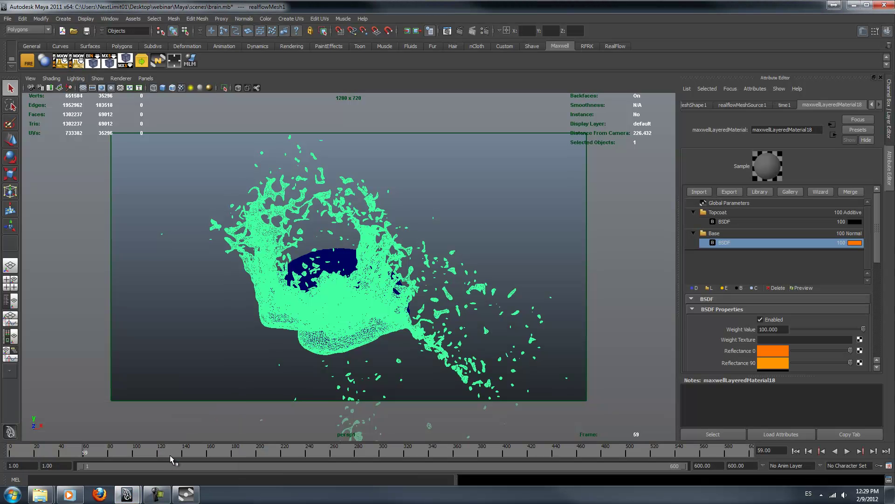
# Step: Open Maya's Maxwell Render settings and expand the Render Layers and Render Channels sections
pyautogui.click(485, 30)
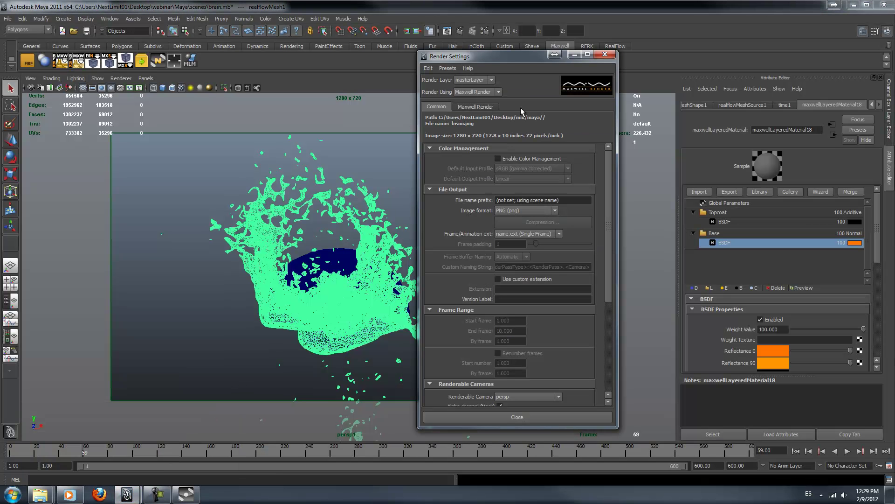
pyautogui.click(475, 107)
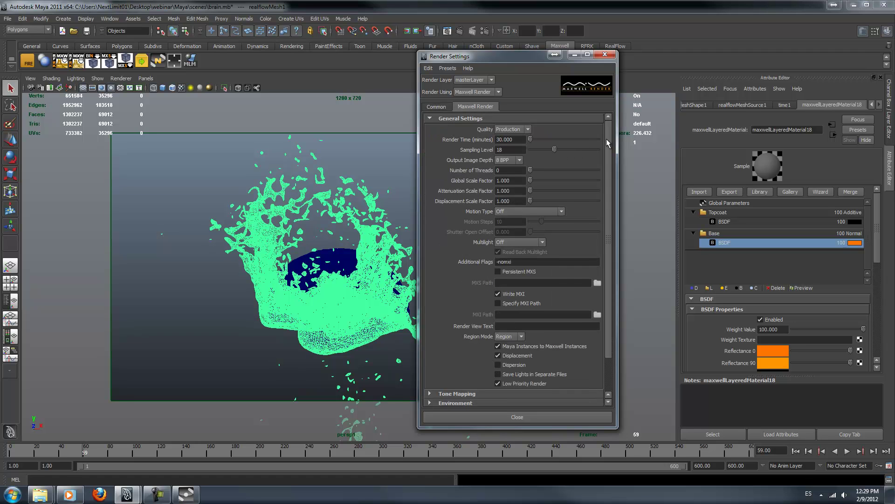
pyautogui.moveTo(605, 144); pyautogui.dragTo(608, 227)
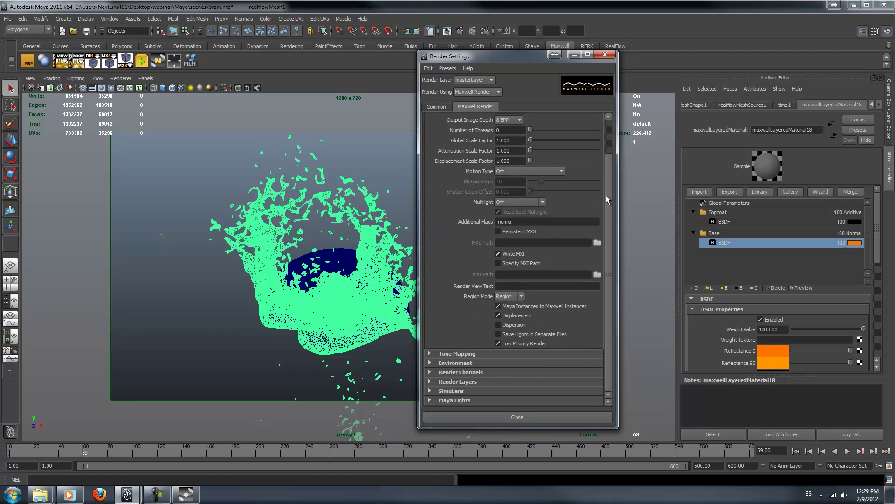
pyautogui.click(475, 382)
pyautogui.moveTo(609, 251); pyautogui.dragTo(617, 328)
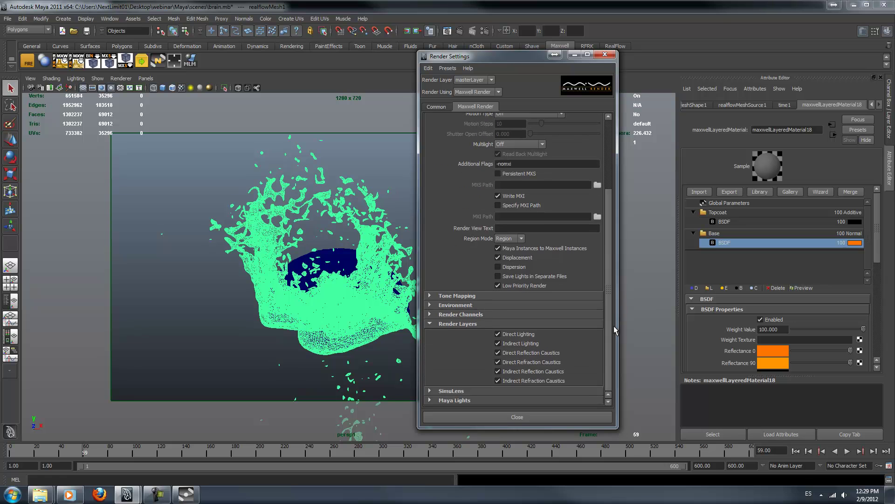
pyautogui.click(479, 315)
pyautogui.moveTo(608, 263); pyautogui.dragTo(602, 326)
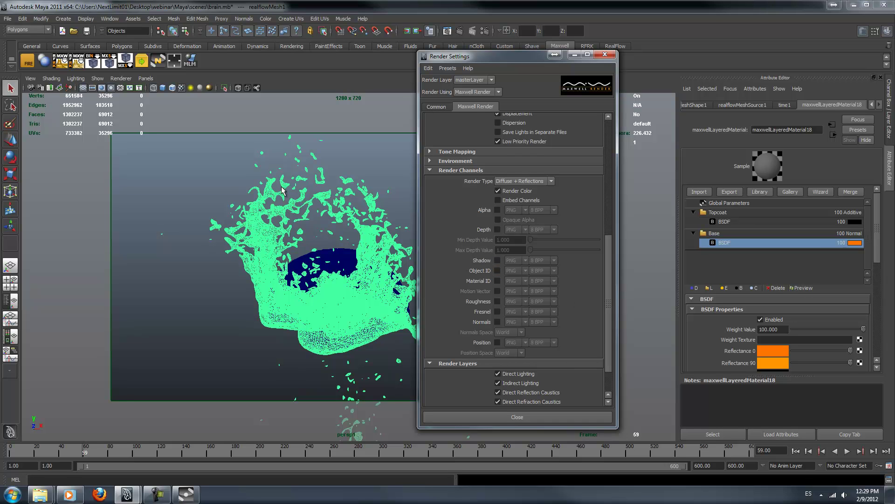
# Step: Enable the Object ID render channel and leave the Material ID channel off
pyautogui.click(497, 280)
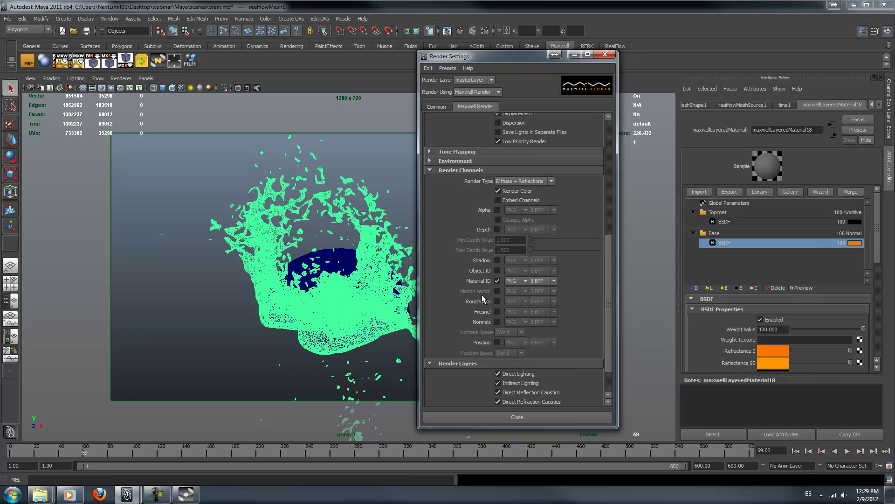
pyautogui.click(498, 270)
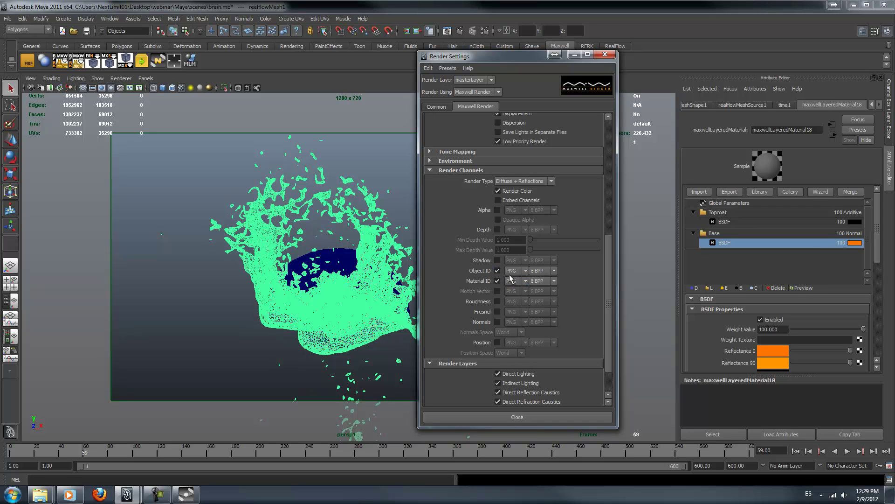
pyautogui.click(498, 281)
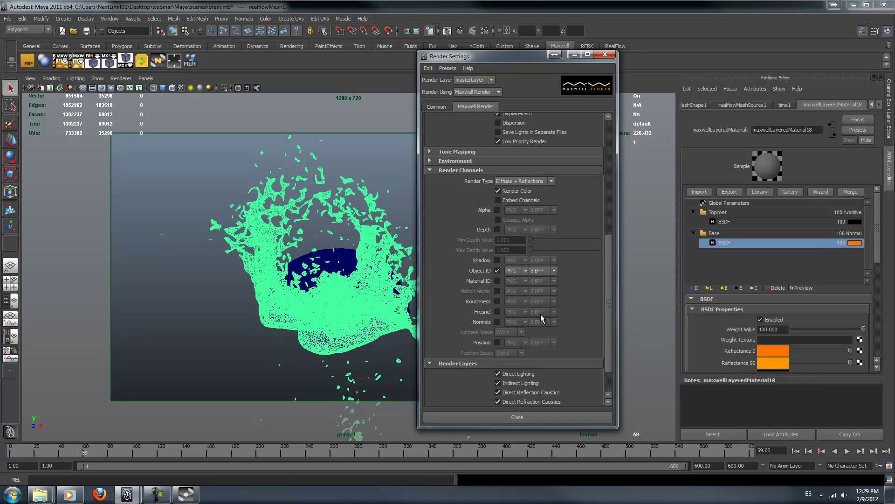
# Step: Switch to Maxwell Render, inspect the orange splash render, and quit the application despite the render in progress
pyautogui.click(199, 491)
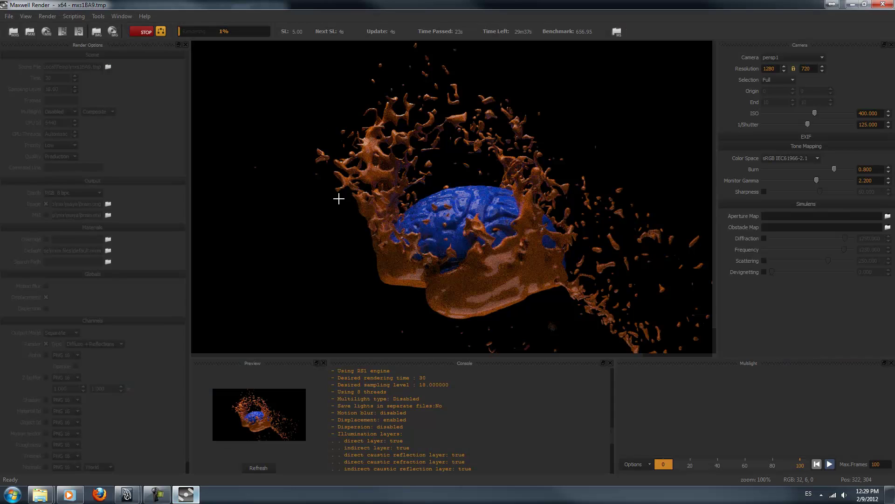
pyautogui.click(883, 4)
pyautogui.click(409, 258)
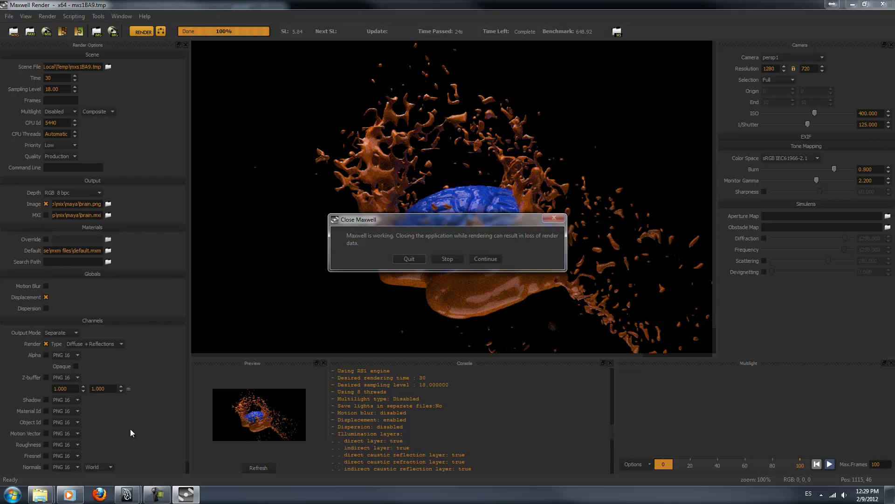
# Step: Quit Maxwell Render, clear Maya's old Render View, and start a new Maxwell render with the Object ID channel enabled
pyautogui.click(410, 259)
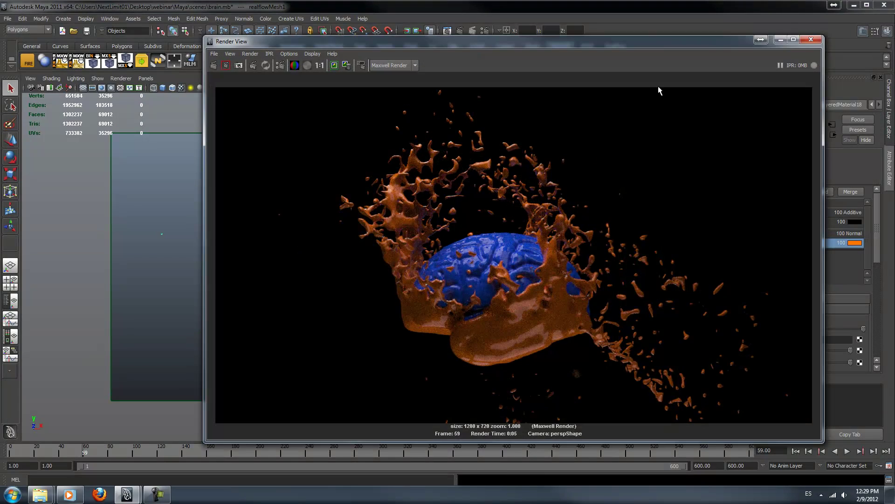
pyautogui.click(811, 40)
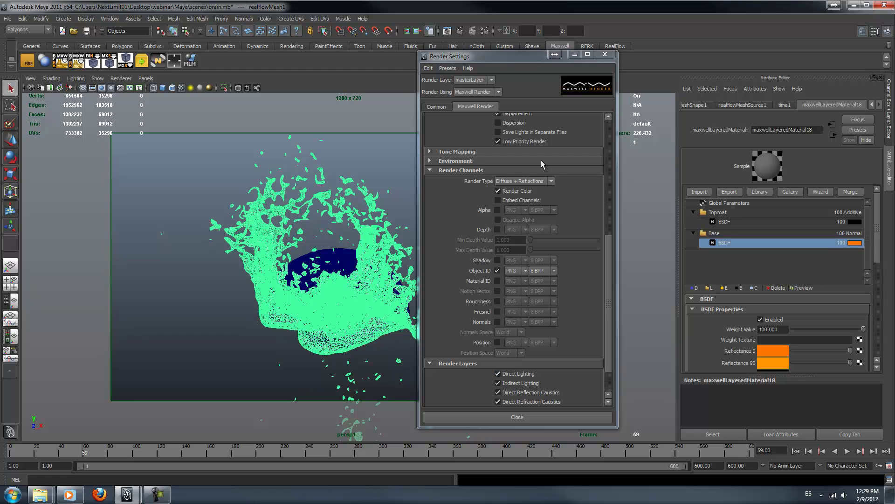
pyautogui.click(462, 32)
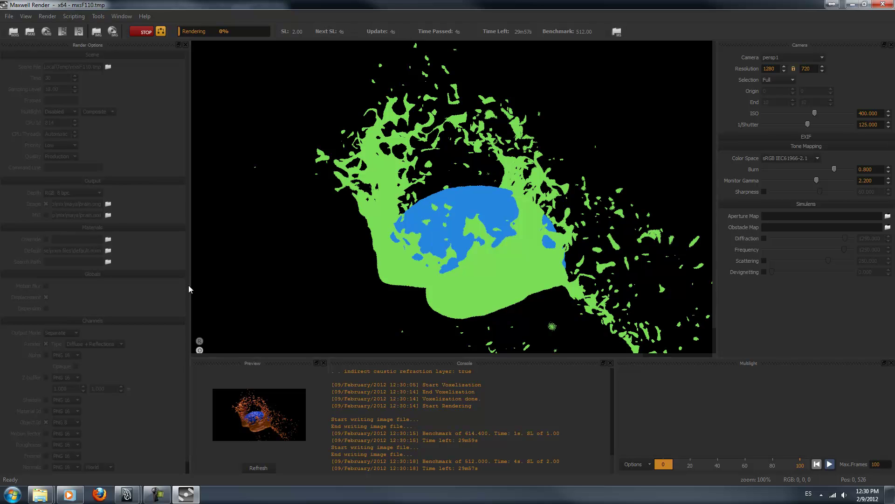
# Step: Compare the main colour render with the Object ID channel by switching the displayed image between them in Maxwell Render
pyautogui.scroll(-1, 187, 313)
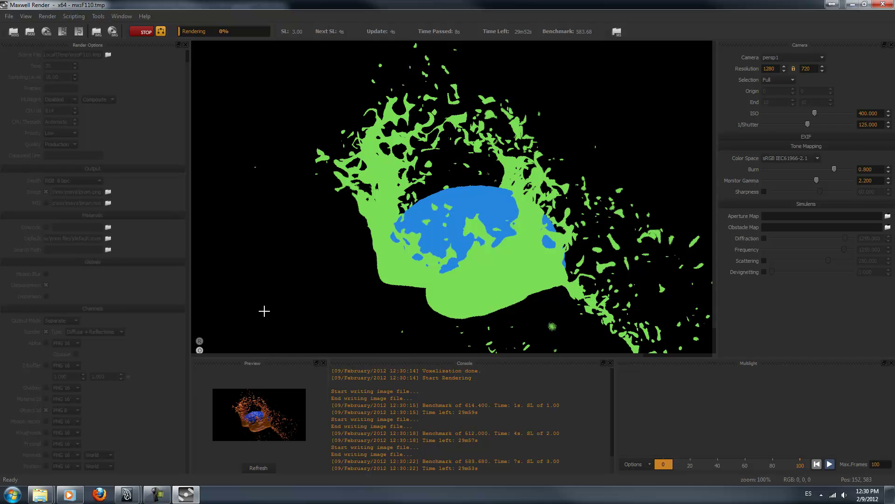
pyautogui.click(200, 341)
pyautogui.click(199, 349)
pyautogui.click(200, 341)
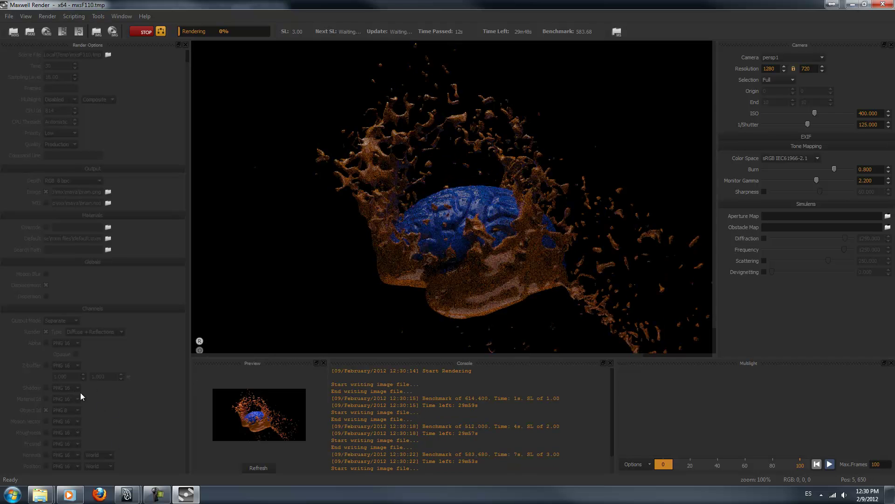
pyautogui.click(200, 350)
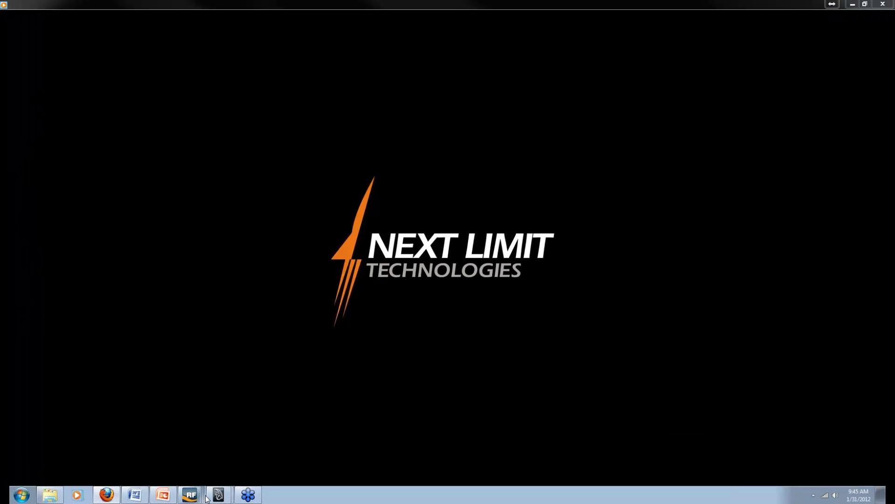
# Step: Switch to the champagne glass scene in Maya, render it with Maxwell, then stop the render and close Maxwell Render
pyautogui.moveTo(215, 495)
pyautogui.click(223, 458)
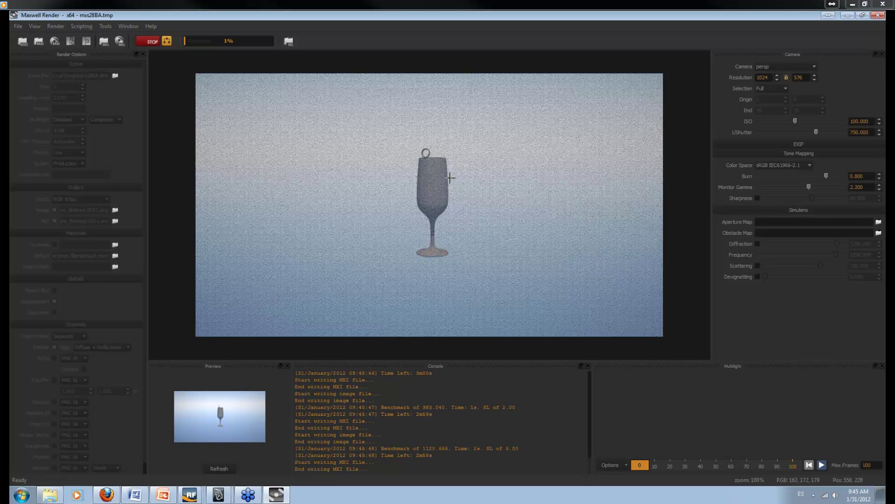
pyautogui.click(154, 41)
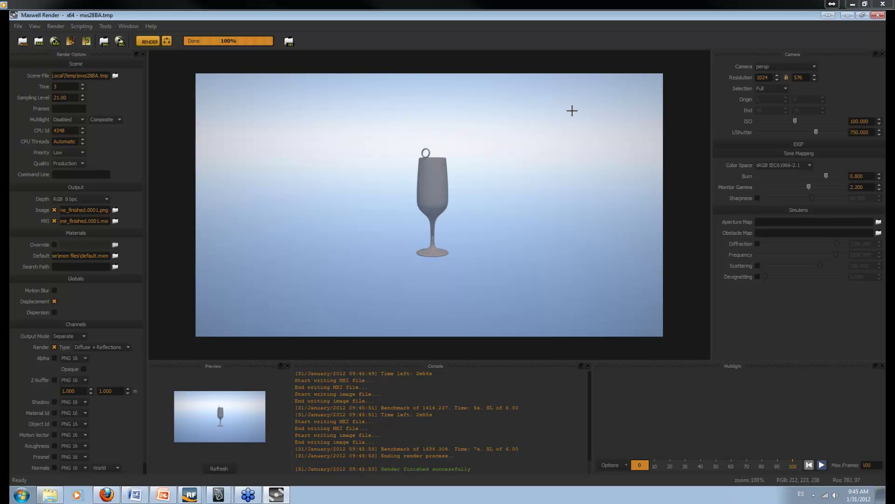
pyautogui.click(878, 15)
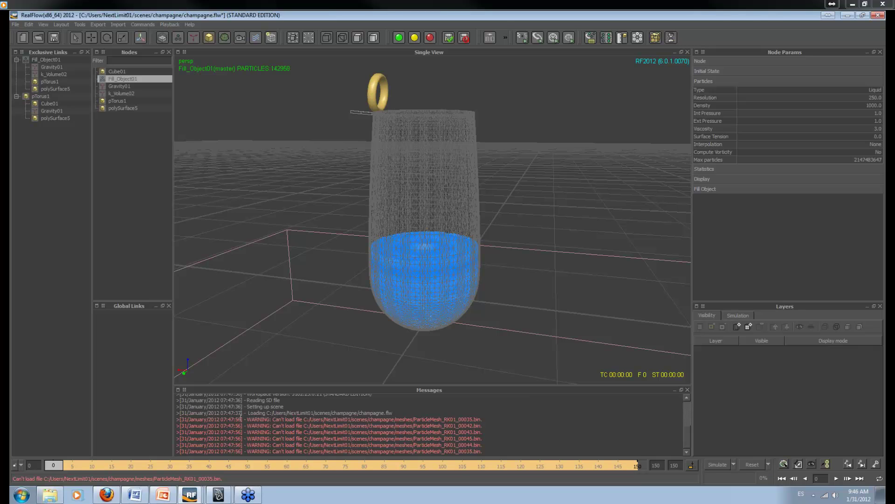
# Step: Scrub through the champagne simulation in RealFlow and examine the ring falling into the liquid from several angles
pyautogui.moveTo(92, 464); pyautogui.dragTo(130, 465)
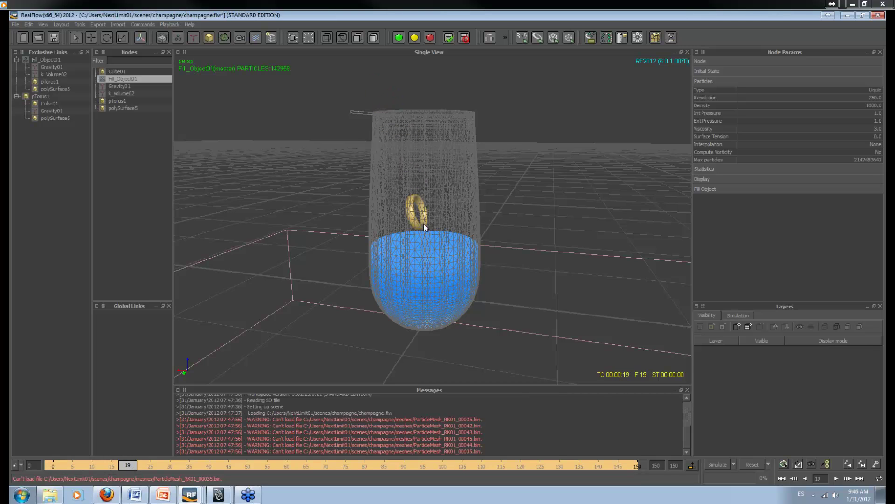
pyautogui.keyDown('alt'); pyautogui.moveTo(493, 262); pyautogui.dragTo(498, 244); pyautogui.keyUp('alt')
pyautogui.scroll(2, 499, 246)
pyautogui.click(239, 465)
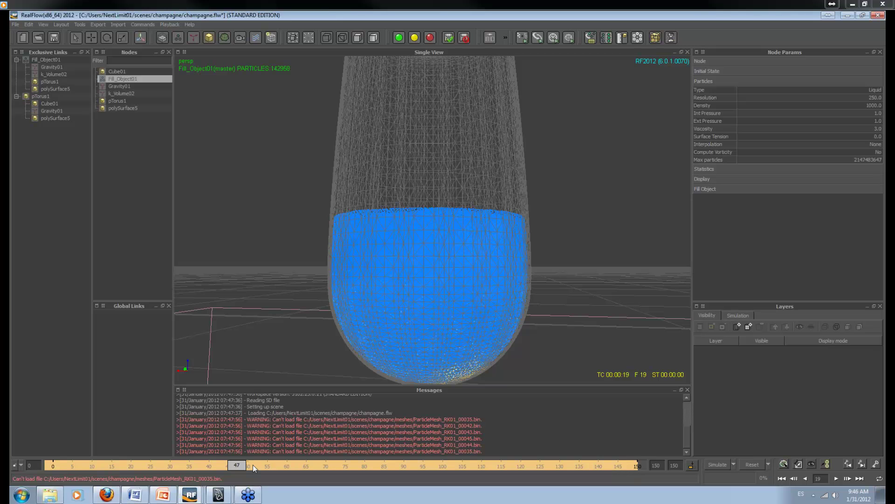
pyautogui.click(253, 465)
pyautogui.click(285, 466)
pyautogui.keyDown('alt'); pyautogui.moveTo(581, 220); pyautogui.dragTo(483, 158); pyautogui.keyUp('alt')
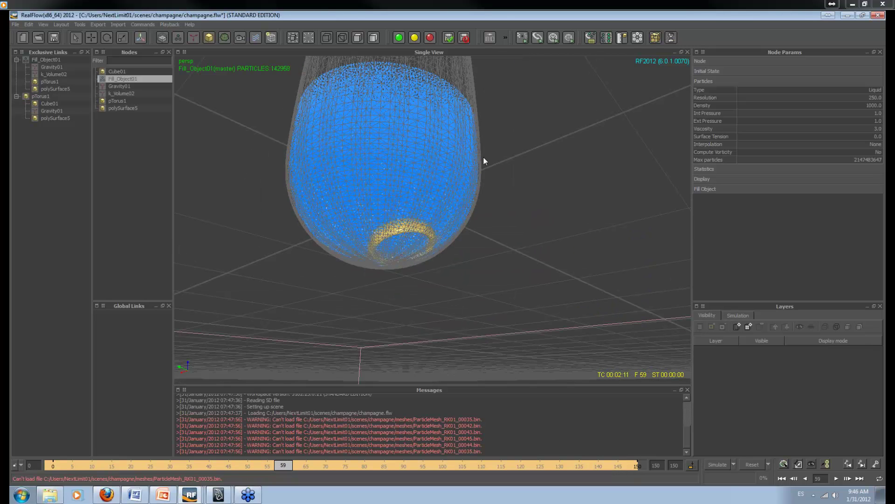
pyautogui.scroll(-3, 484, 161)
pyautogui.moveTo(342, 466); pyautogui.dragTo(395, 466)
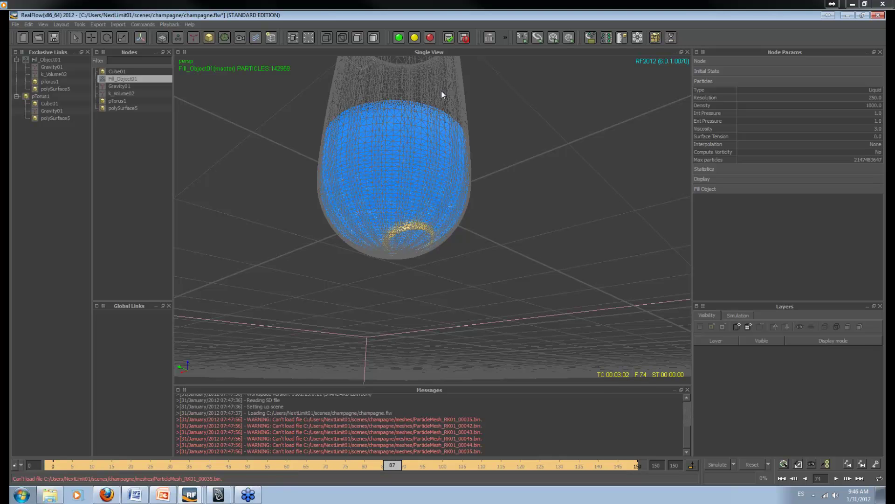
pyautogui.scroll(-2, 406, 161)
pyautogui.keyDown('alt'); pyautogui.moveTo(407, 161); pyautogui.dragTo(471, 291); pyautogui.keyUp('alt')
pyautogui.moveTo(388, 466); pyautogui.dragTo(254, 447)
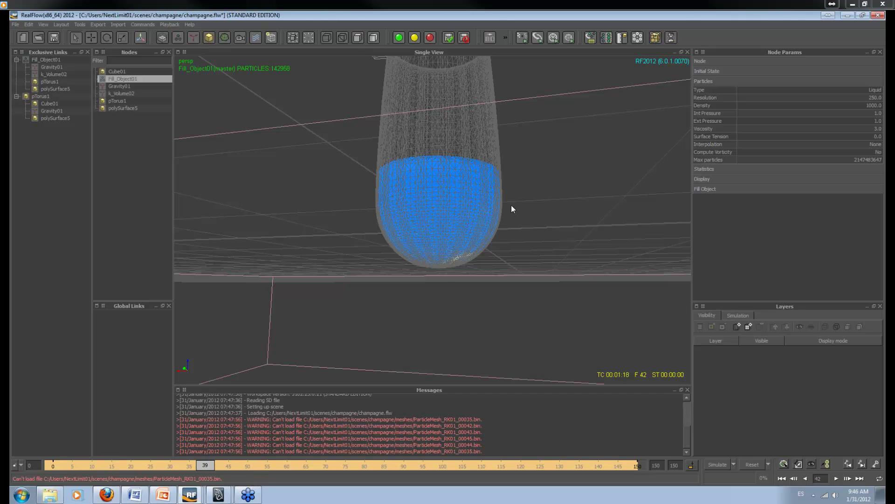
pyautogui.keyDown('alt'); pyautogui.moveTo(517, 218); pyautogui.dragTo(334, 212); pyautogui.keyUp('alt')
pyautogui.moveTo(208, 465); pyautogui.dragTo(170, 461)
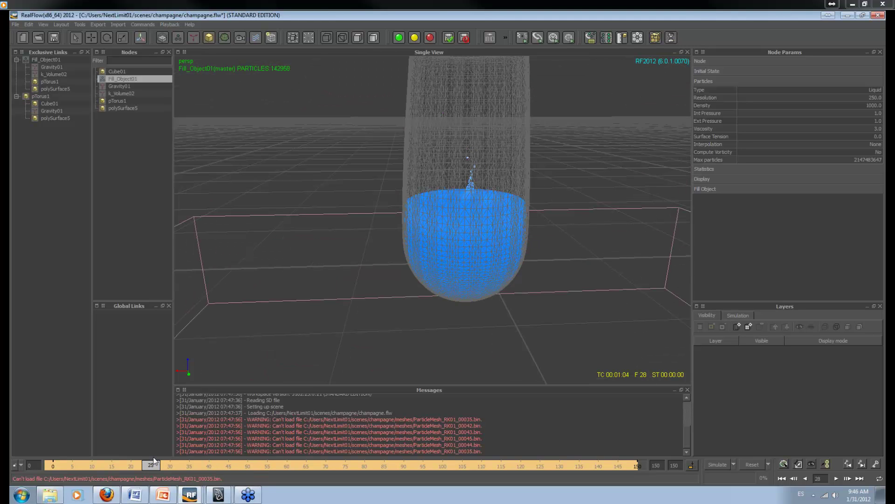
pyautogui.keyDown('alt'); pyautogui.moveTo(555, 201); pyautogui.dragTo(535, 256); pyautogui.keyUp('alt')
# Step: Return to the champagne scene in Maya and close the Render View
pyautogui.press('F9')
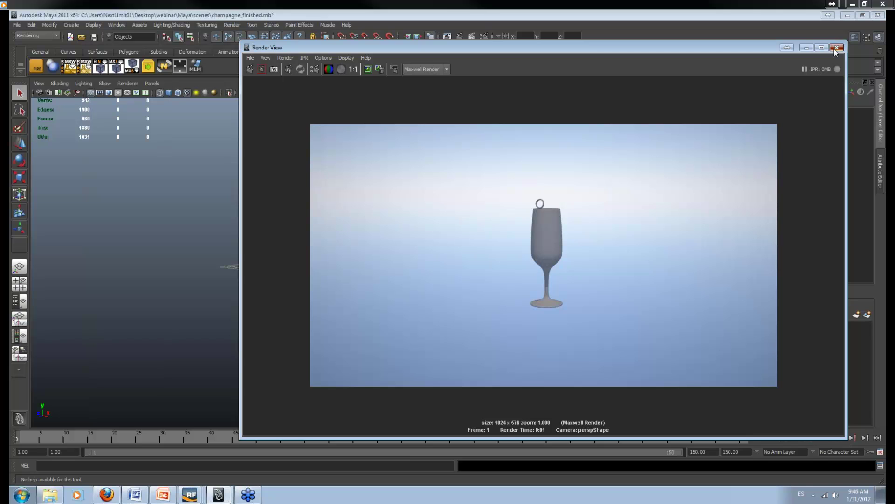
pyautogui.click(837, 48)
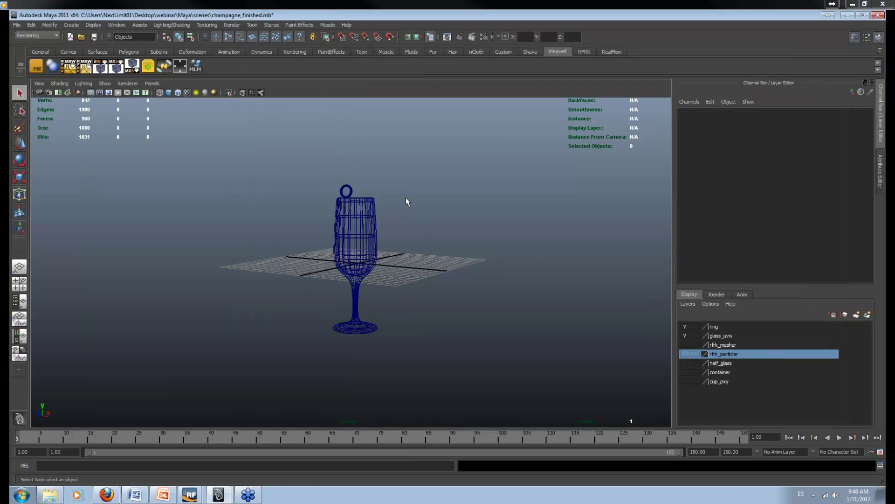
# Step: Assign a new Maxwell layered material to the ring, build it from the wizard's Metal preset with type Gold, and refresh its preview
pyautogui.scroll(1, 399, 254)
pyautogui.scroll(-1, 399, 253)
pyautogui.moveTo(418, 324)
pyautogui.keyDown('alt'); pyautogui.mouseDown(button='middle')
pyautogui.moveTo(418, 283)
pyautogui.moveTo(425, 311)
pyautogui.mouseUp(button='middle'); pyautogui.keyUp('alt')
pyautogui.scroll(1, 420, 283)
pyautogui.click(341, 163)
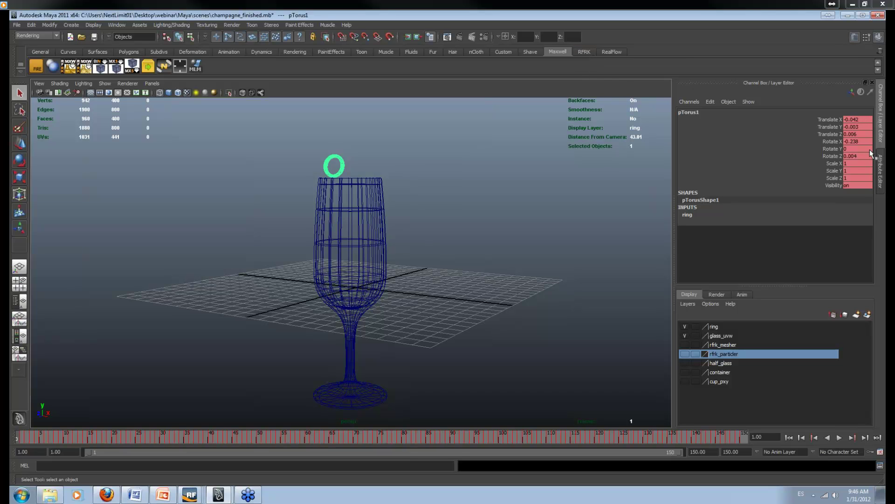
pyautogui.click(196, 67)
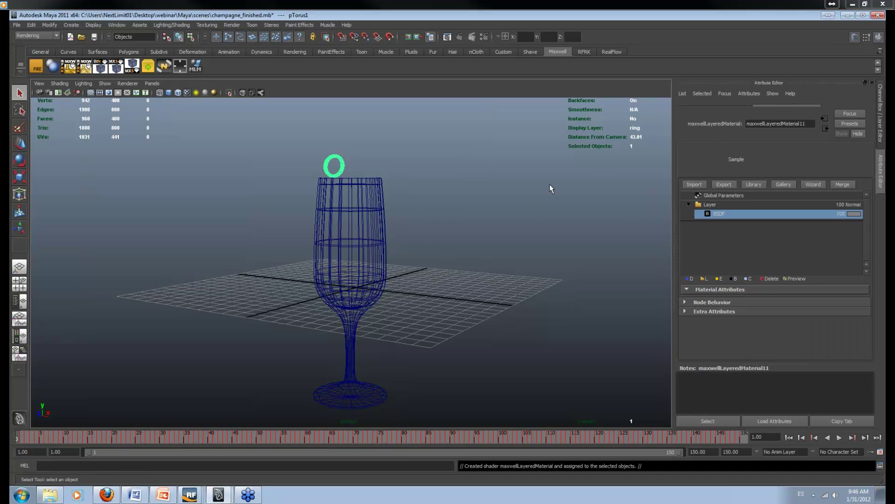
pyautogui.click(526, 119)
pyautogui.click(526, 169)
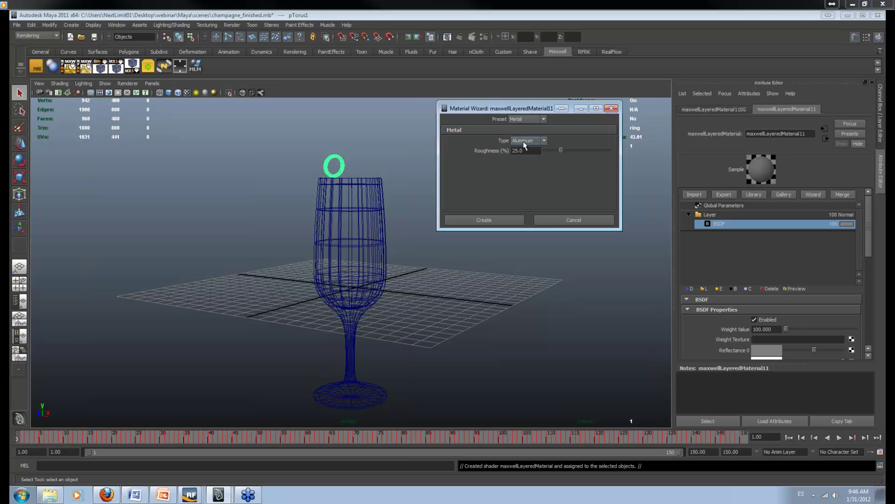
pyautogui.click(527, 141)
pyautogui.click(520, 182)
pyautogui.click(485, 220)
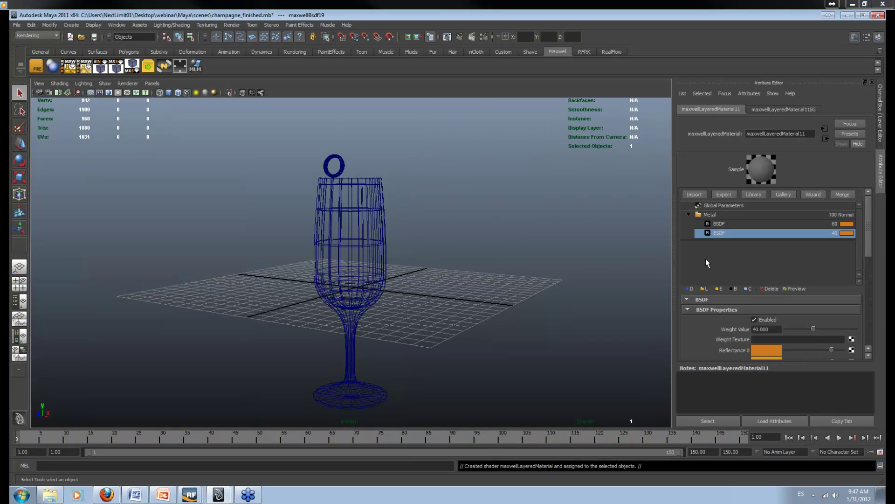
pyautogui.click(787, 289)
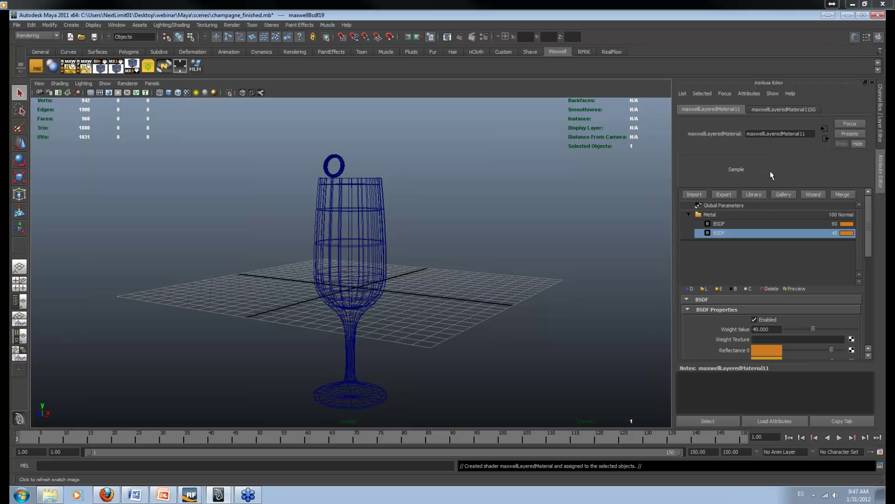
# Step: Select the champagne glass mesh and display it with smoothness level 3
pyautogui.keyDown('alt'); pyautogui.moveTo(436, 269); pyautogui.dragTo(452, 245, button='middle'); pyautogui.keyUp('alt')
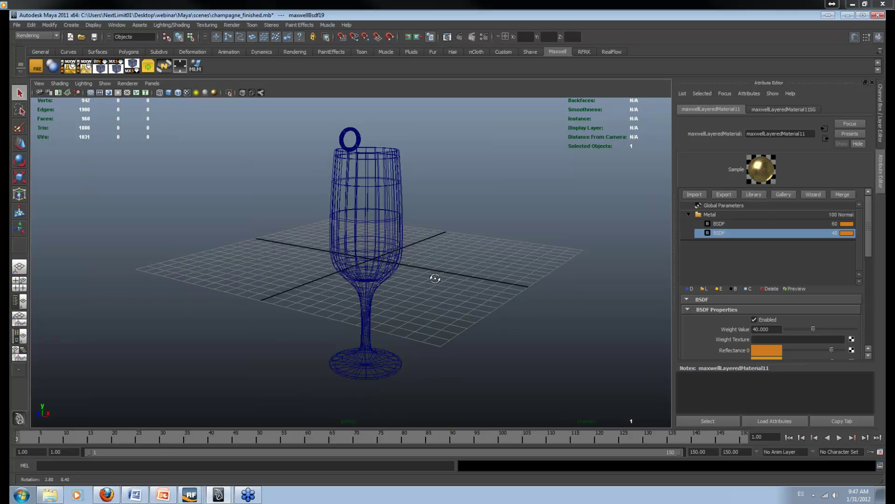
pyautogui.keyDown('alt'); pyautogui.moveTo(459, 229); pyautogui.dragTo(410, 202); pyautogui.keyUp('alt')
pyautogui.click(410, 202)
pyautogui.press('3')
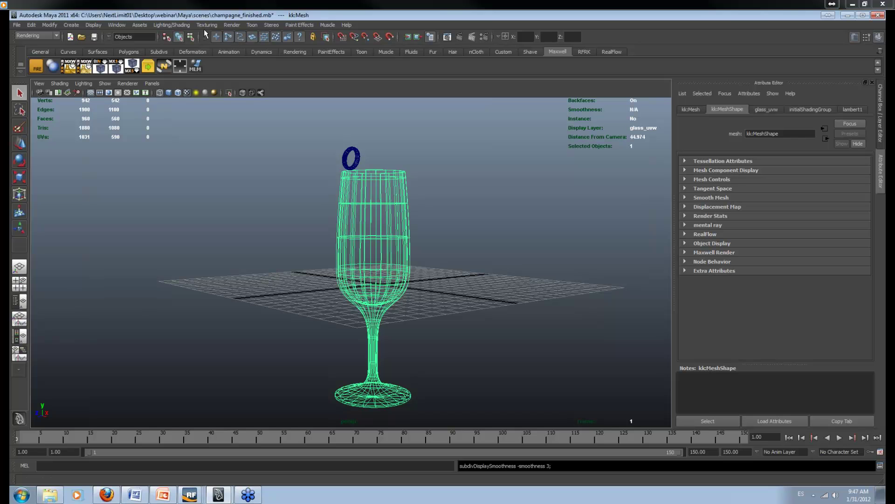
# Step: Assign a new Maxwell layered material to the glass and build it from the wizard's Glass preset with type High Grade
pyautogui.click(164, 65)
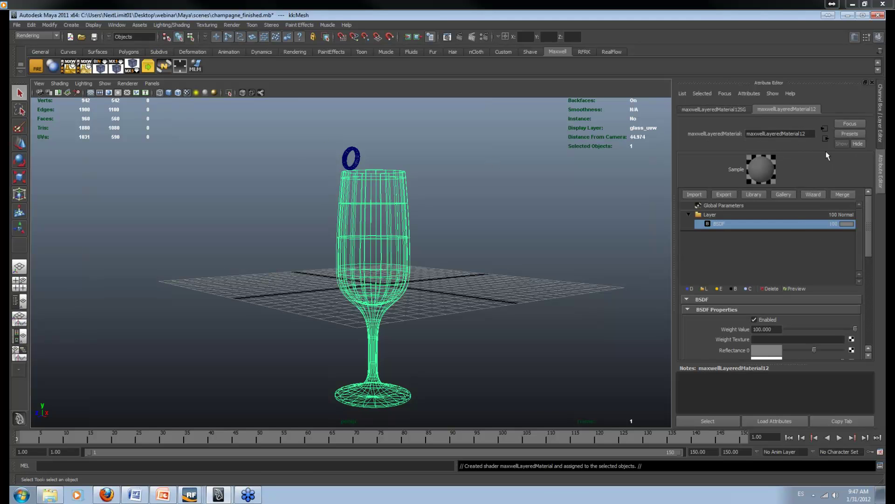
pyautogui.click(814, 195)
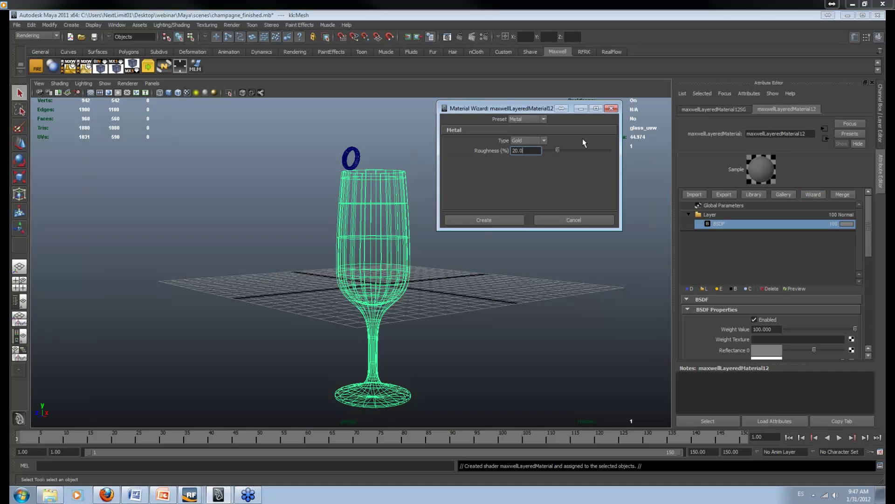
pyautogui.click(533, 120)
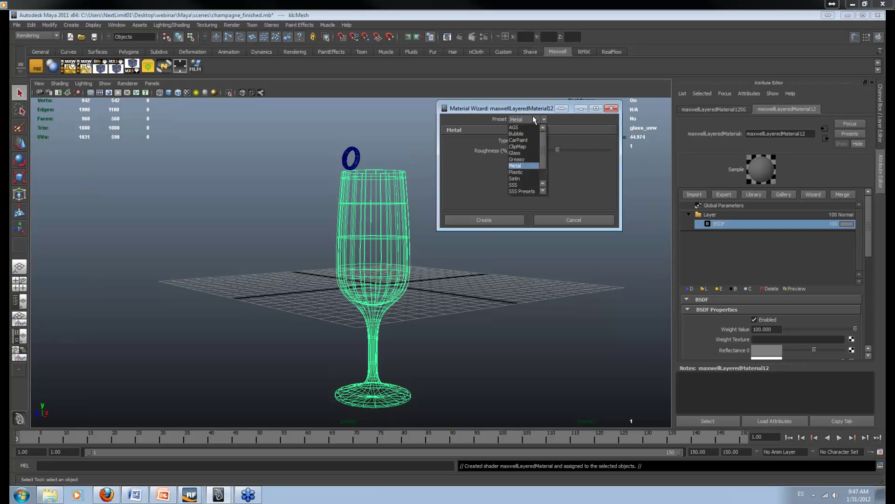
pyautogui.click(526, 153)
pyautogui.click(530, 141)
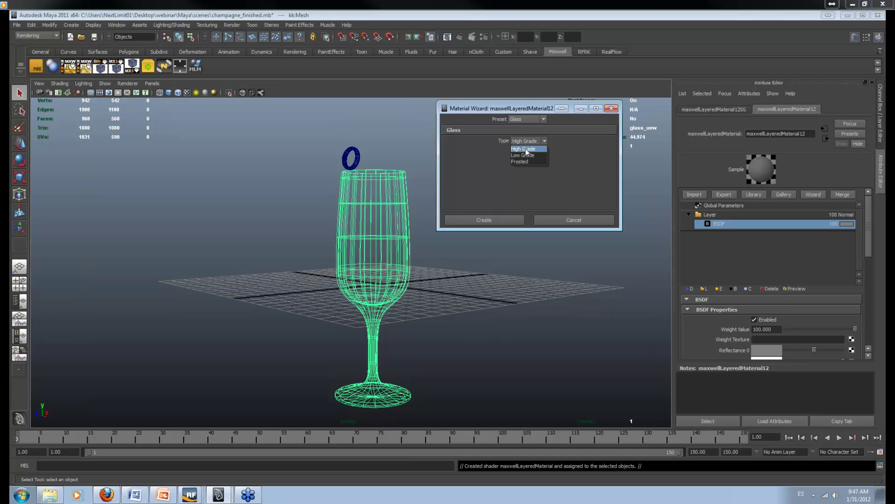
pyautogui.click(529, 150)
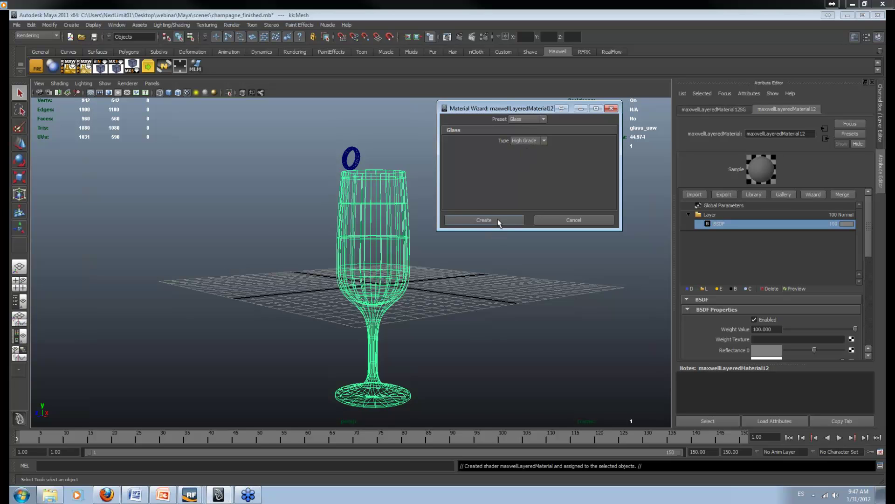
pyautogui.click(499, 220)
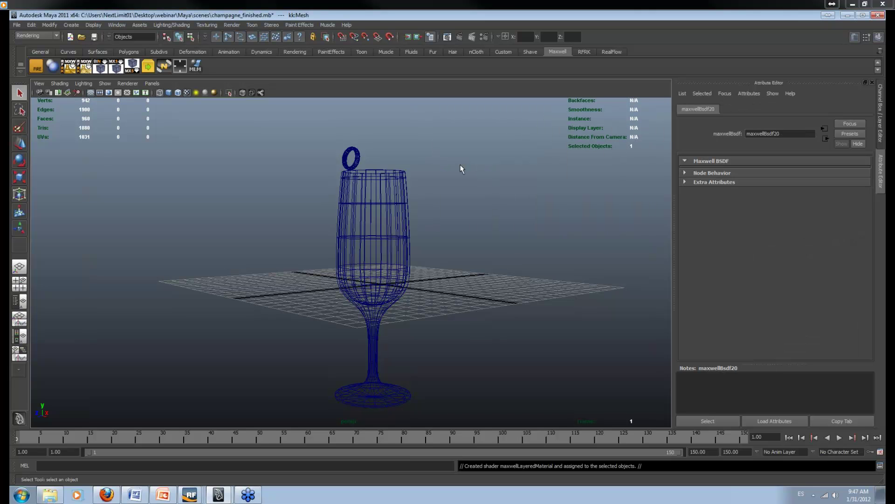
# Step: Render the glass and gold ring with Maxwell, stop the render early, and quit back to Maya's viewport
pyautogui.scroll(-2, 485, 206)
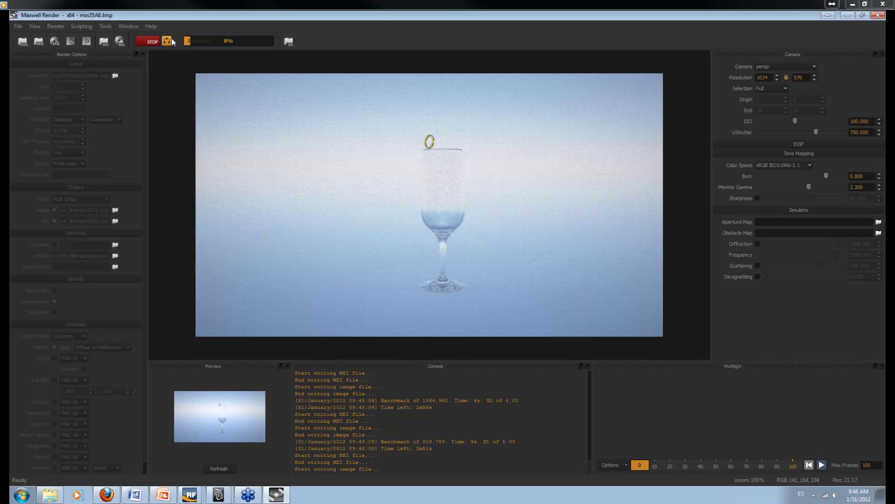
pyautogui.click(153, 43)
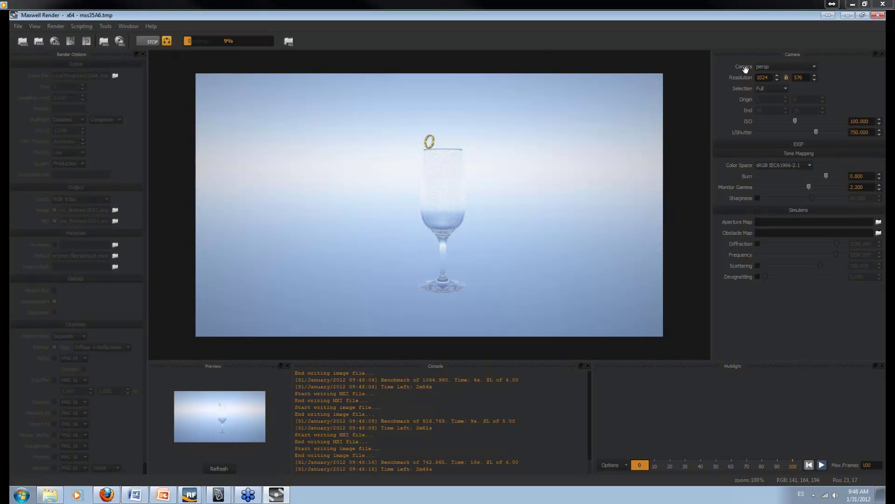
pyautogui.click(878, 15)
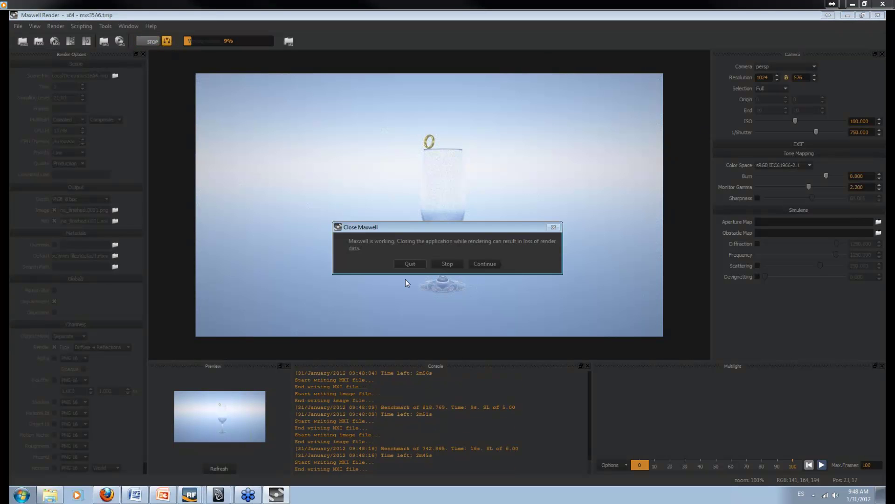
pyautogui.click(413, 264)
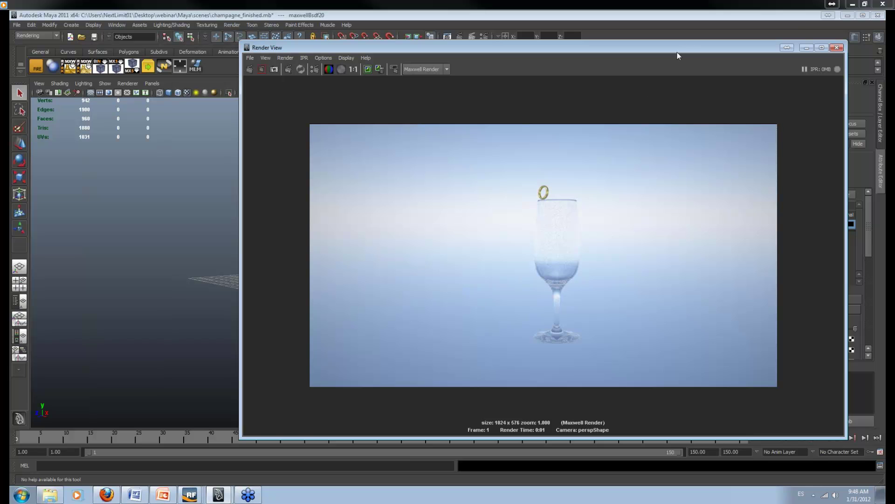
pyautogui.click(838, 49)
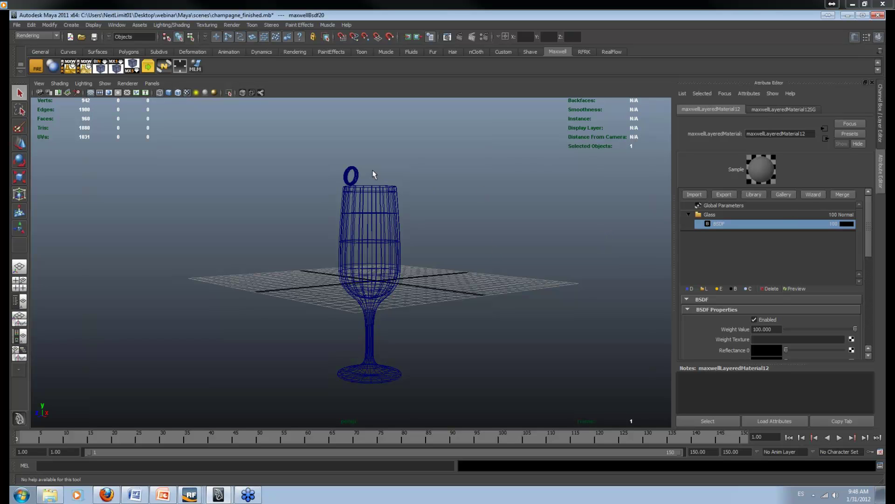
# Step: Examine the BSDF and surface properties of the champagne glass's Maxwell layered material
pyautogui.click(344, 177)
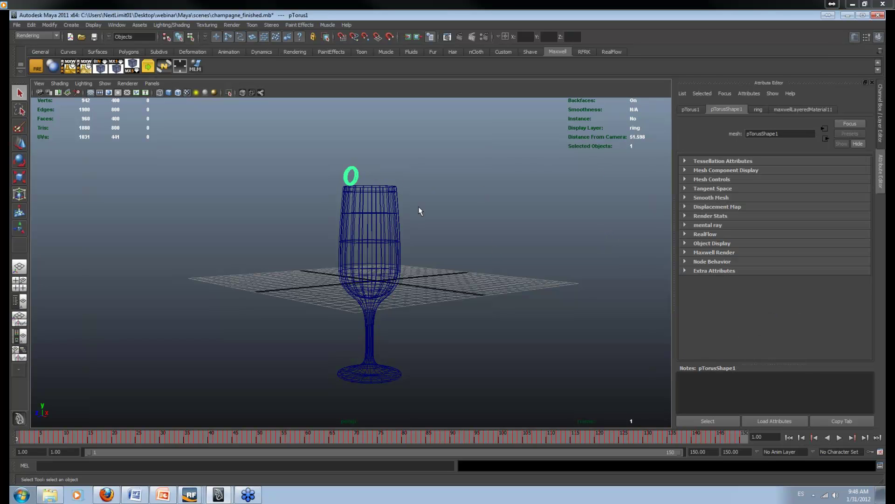
pyautogui.click(385, 223)
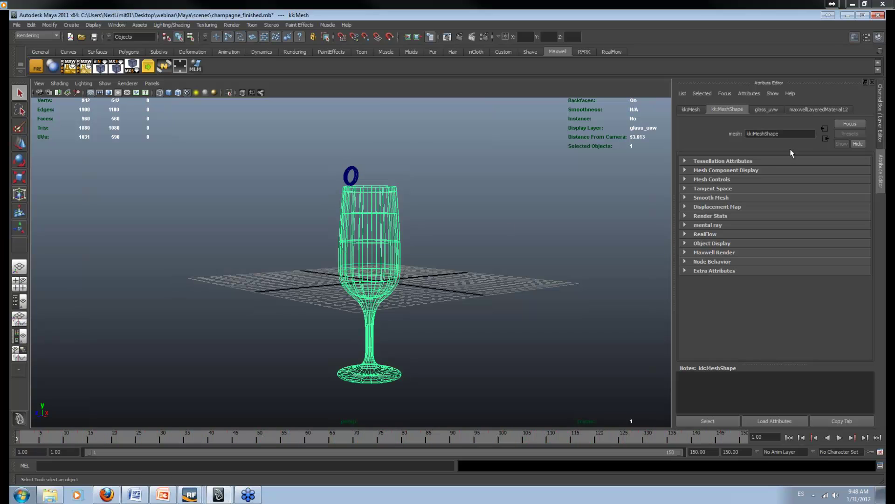
pyautogui.click(820, 110)
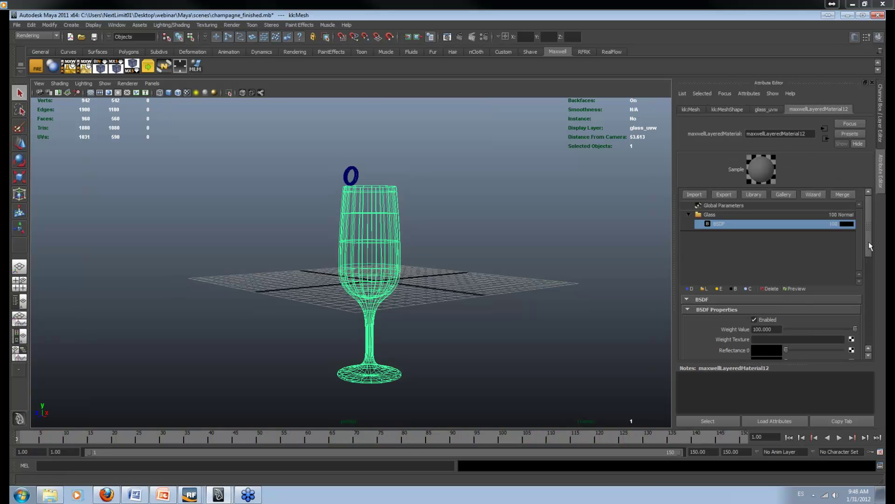
pyautogui.scroll(-2, 870, 252)
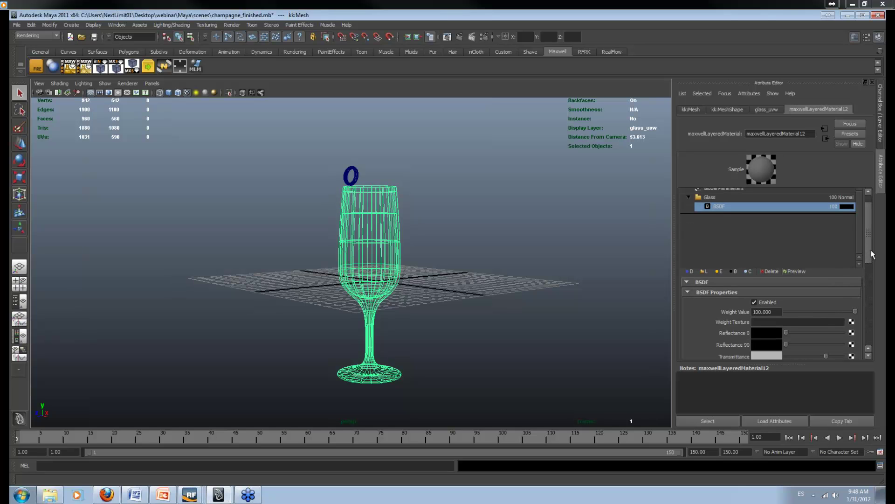
pyautogui.scroll(-6, 870, 262)
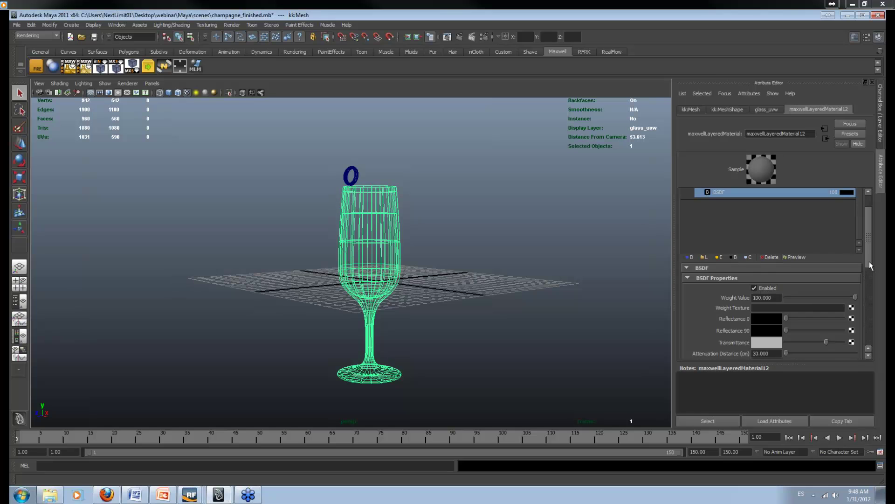
pyautogui.moveTo(870, 278); pyautogui.dragTo(865, 328)
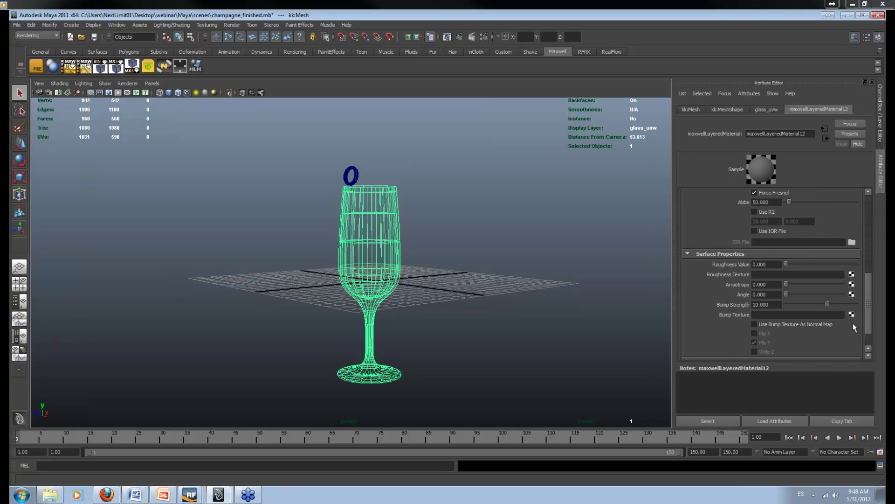
pyautogui.moveTo(869, 323); pyautogui.dragTo(875, 314)
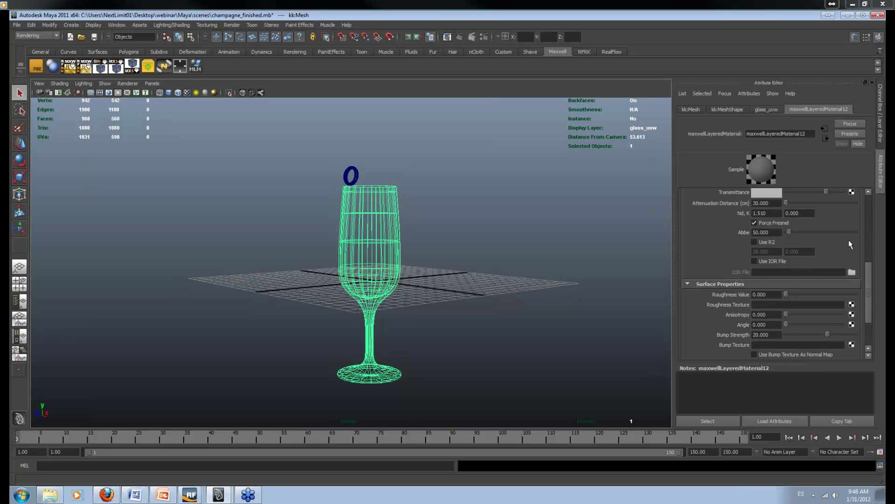
pyautogui.scroll(3, 871, 307)
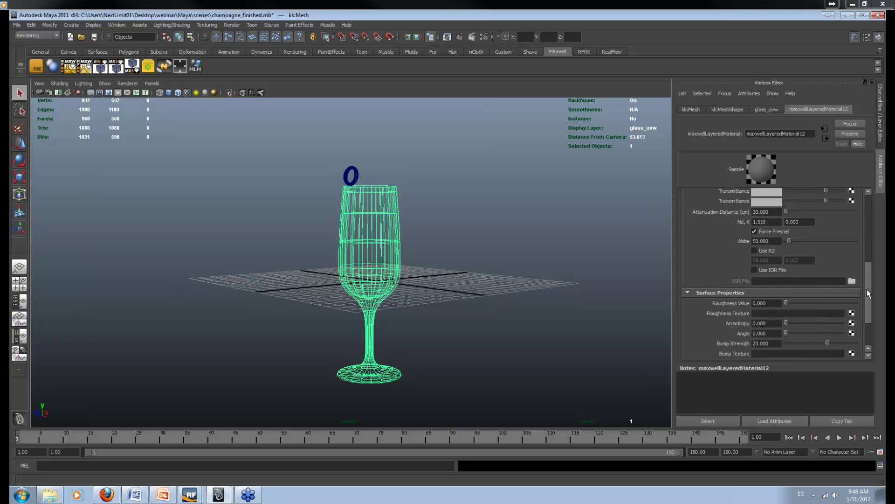
pyautogui.moveTo(806, 372); pyautogui.dragTo(806, 412)
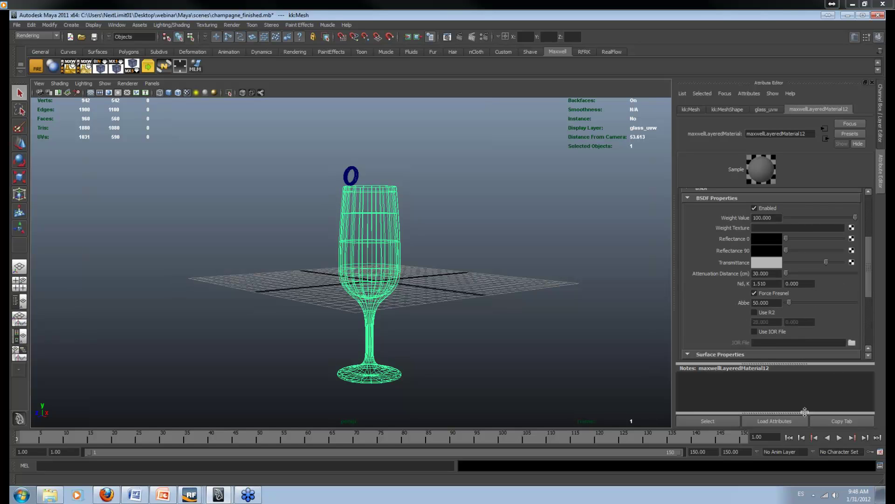
pyautogui.scroll(2, 870, 293)
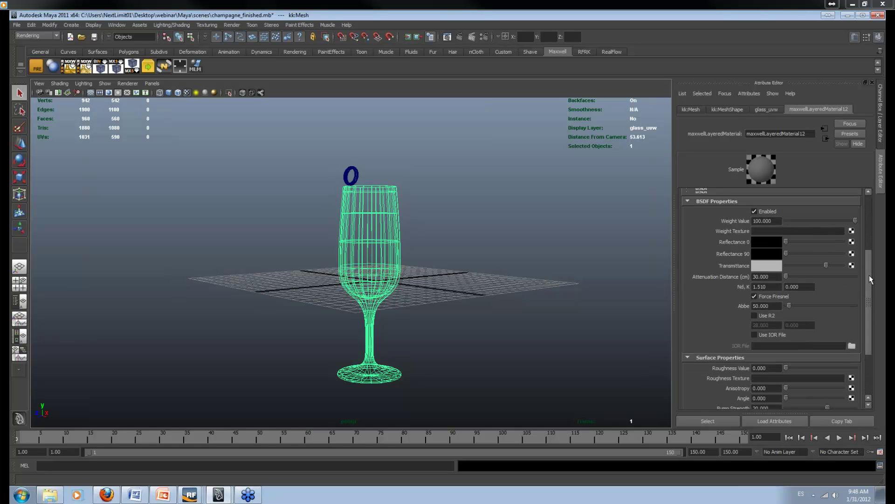
pyautogui.scroll(-5, 872, 272)
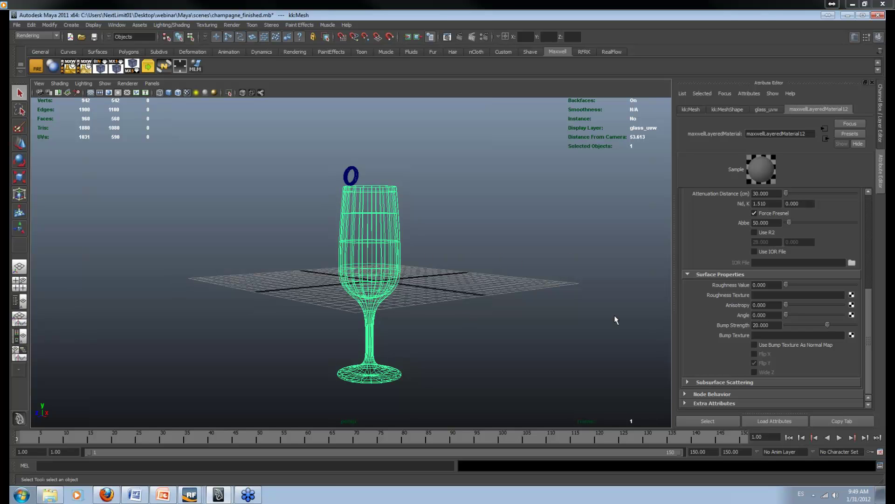
# Step: View the glass mesh up close, scrub through the champagne_cup04 reference video, and close the video
pyautogui.keyDown('alt'); pyautogui.moveTo(459, 279); pyautogui.dragTo(467, 278); pyautogui.keyUp('alt')
pyautogui.moveTo(466, 278)
pyautogui.keyDown('alt'); pyautogui.mouseDown(button='middle')
pyautogui.moveTo(491, 283)
pyautogui.moveTo(474, 282)
pyautogui.mouseUp(button='middle'); pyautogui.keyUp('alt')
pyautogui.scroll(2, 490, 286)
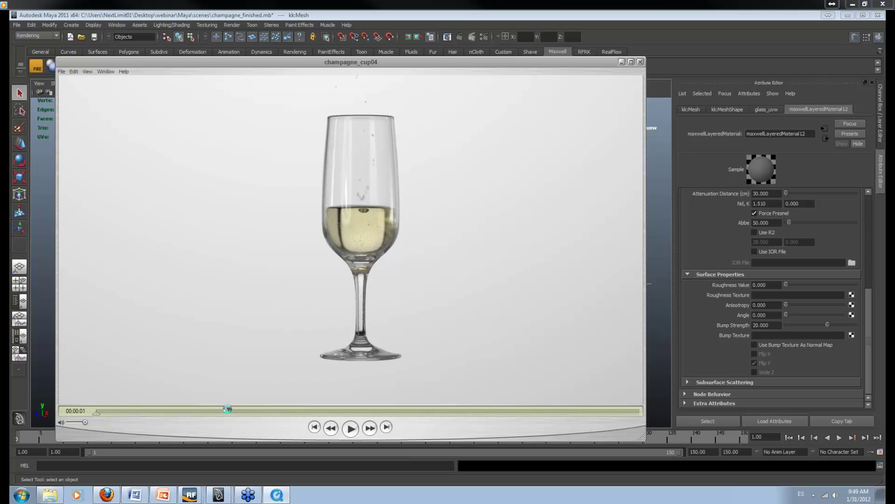
pyautogui.moveTo(227, 409); pyautogui.dragTo(207, 409)
pyautogui.click(640, 62)
# Step: Set the environment's Sky Type to None in the Maxwell render settings
pyautogui.click(483, 37)
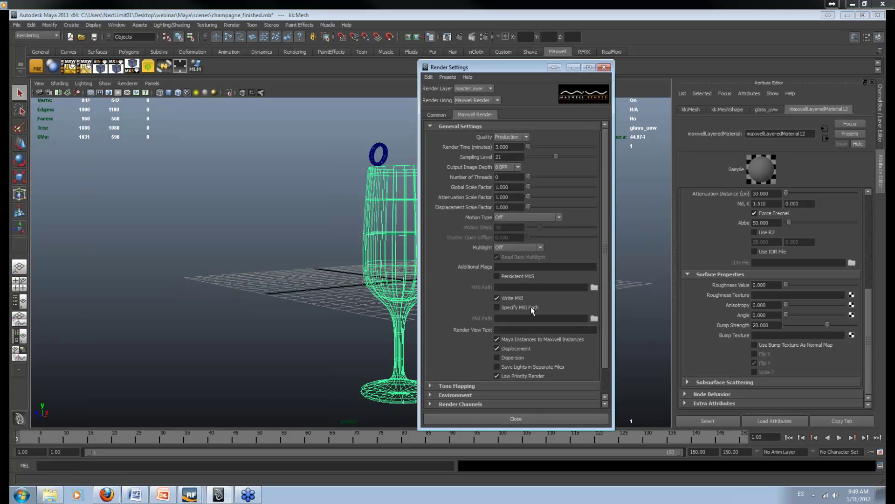
pyautogui.scroll(-1, 608, 264)
pyautogui.scroll(-2, 608, 264)
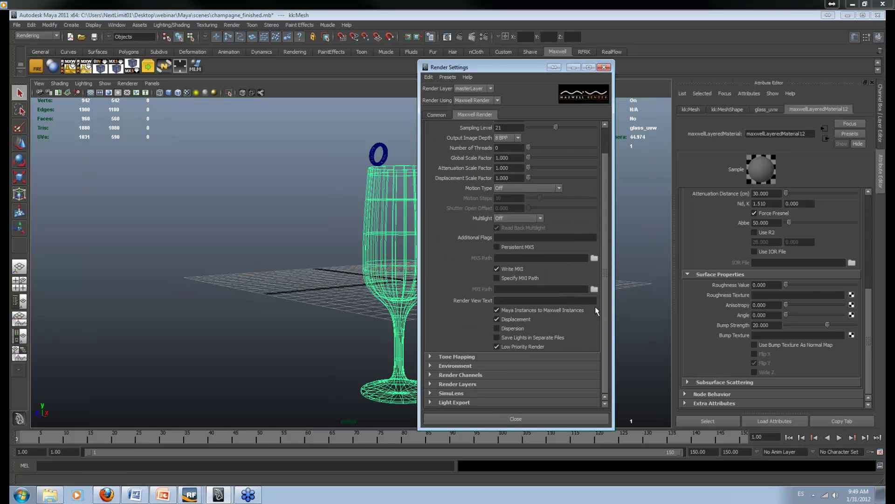
pyautogui.scroll(-2, 606, 326)
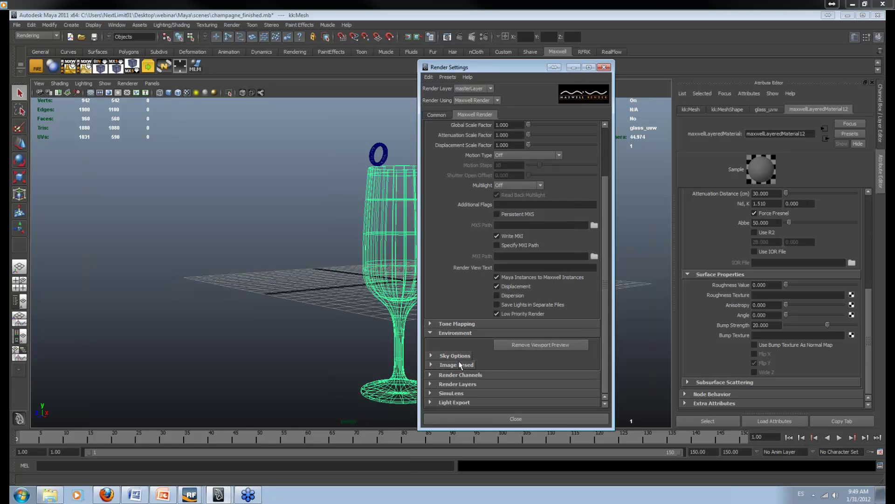
pyautogui.click(466, 357)
pyautogui.click(511, 366)
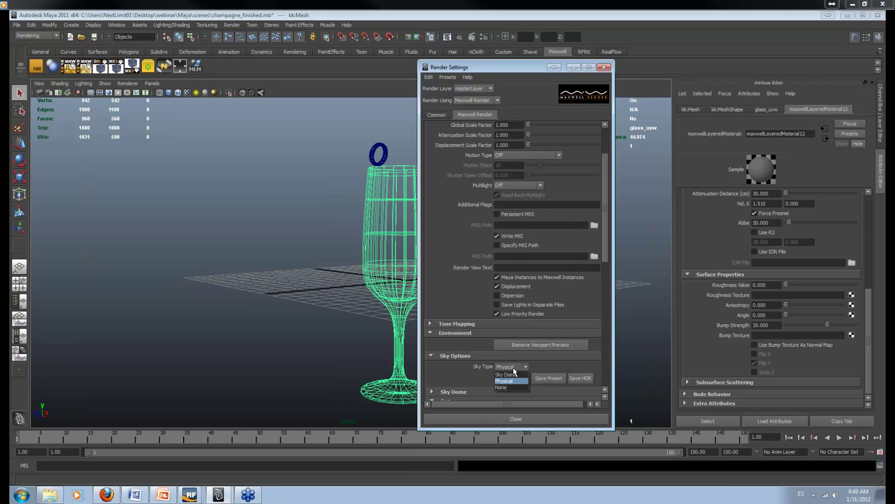
pyautogui.click(513, 387)
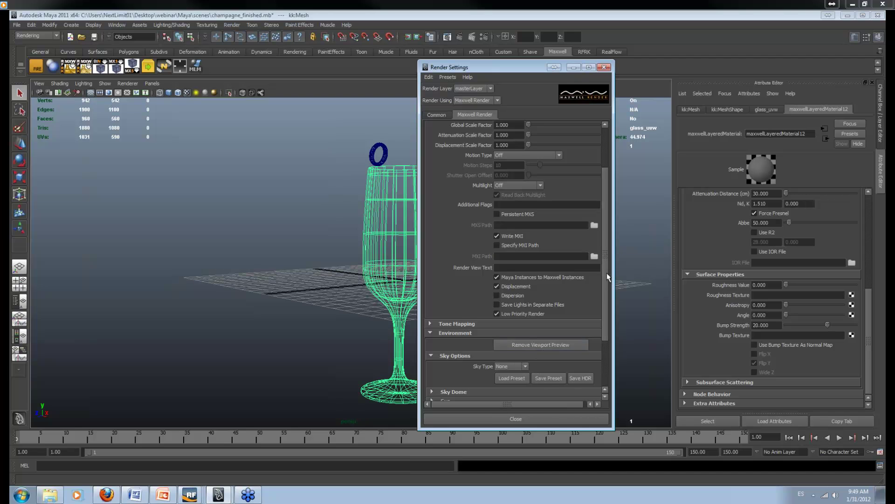
pyautogui.moveTo(608, 279); pyautogui.dragTo(599, 358)
pyautogui.click(479, 285)
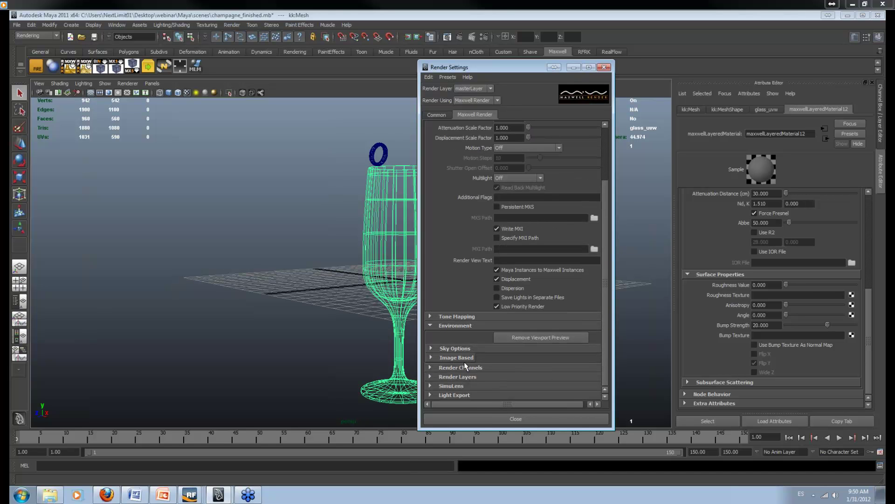
# Step: Turn on the image-based environment and expand its Background layer settings
pyautogui.click(468, 362)
pyautogui.moveTo(605, 282); pyautogui.dragTo(606, 334)
pyautogui.click(528, 292)
pyautogui.click(474, 331)
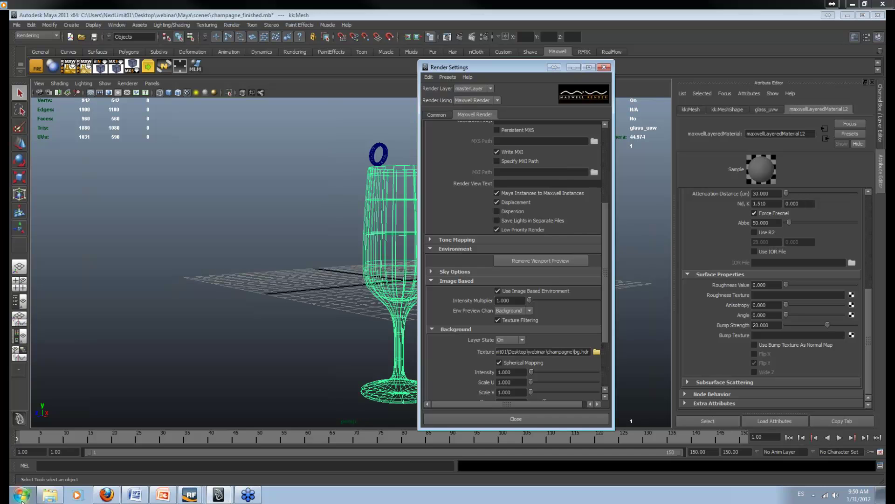
# Step: Switch to the standalone Maxwell Render application and start loading an image
pyautogui.click(21, 496)
pyautogui.click(163, 194)
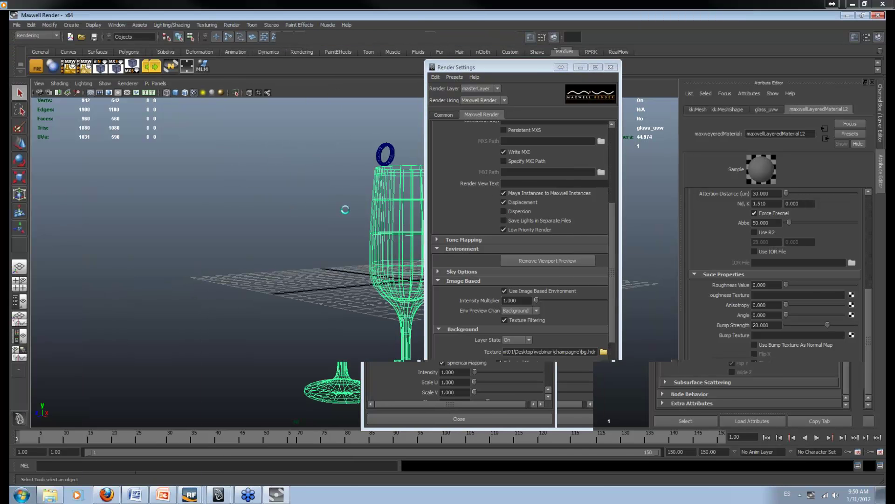
pyautogui.click(17, 25)
pyautogui.click(69, 116)
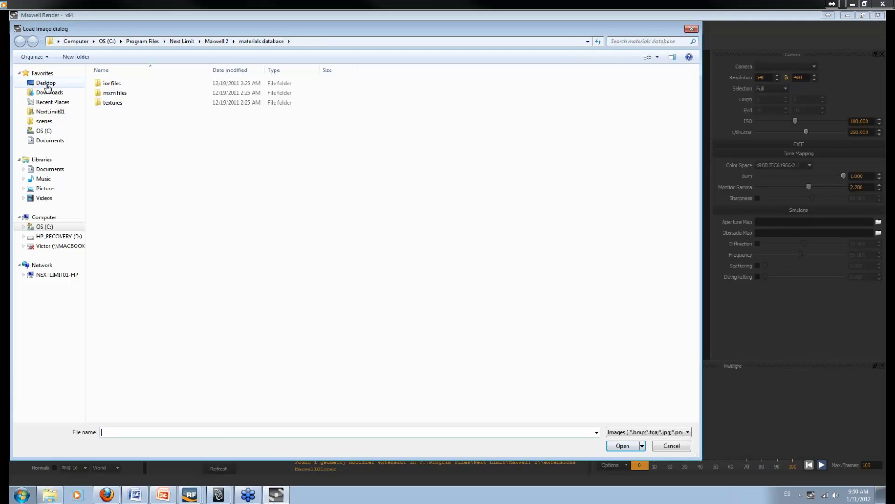
# Step: Load bg.hdr from the desktop's webinar\champagne folder, examine the whole image, and close Maxwell Render
pyautogui.click(46, 83)
pyautogui.press('w')
pyautogui.click(121, 160)
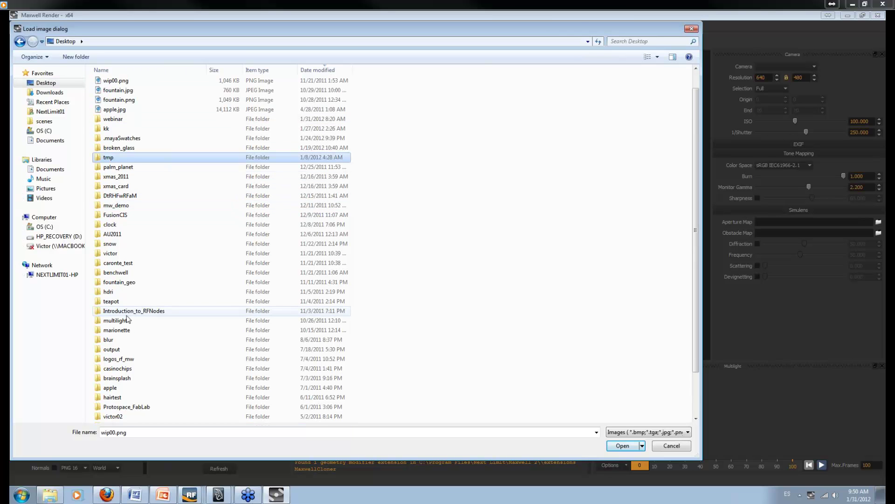
pyautogui.press('w')
pyautogui.press('w')
pyautogui.press('w')
pyautogui.press('w')
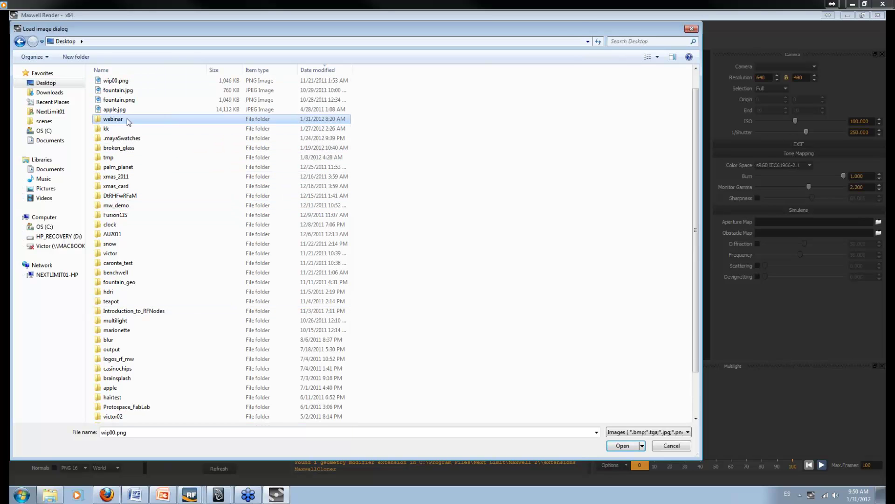
pyautogui.doubleClick(119, 119)
pyautogui.doubleClick(132, 120)
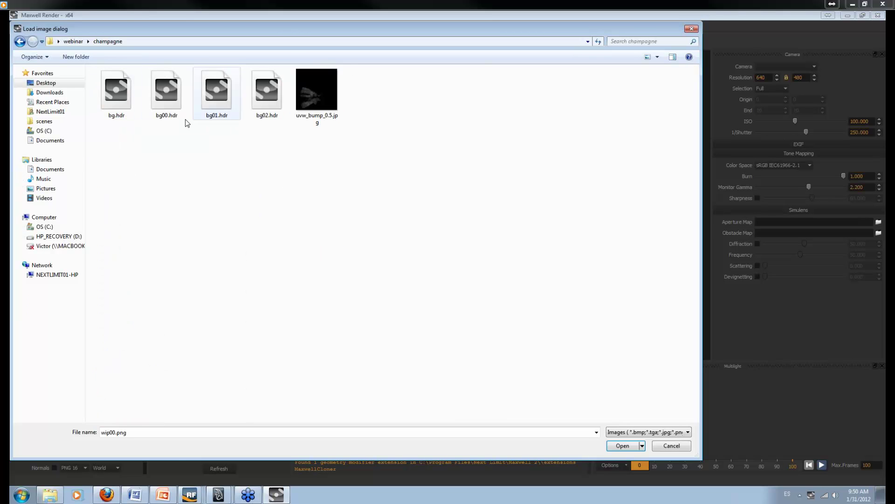
pyautogui.doubleClick(116, 90)
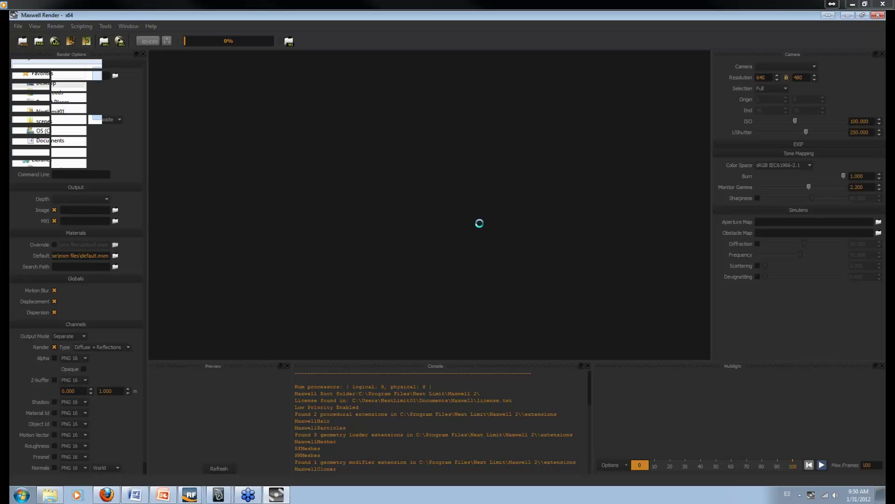
pyautogui.scroll(-5, 463, 216)
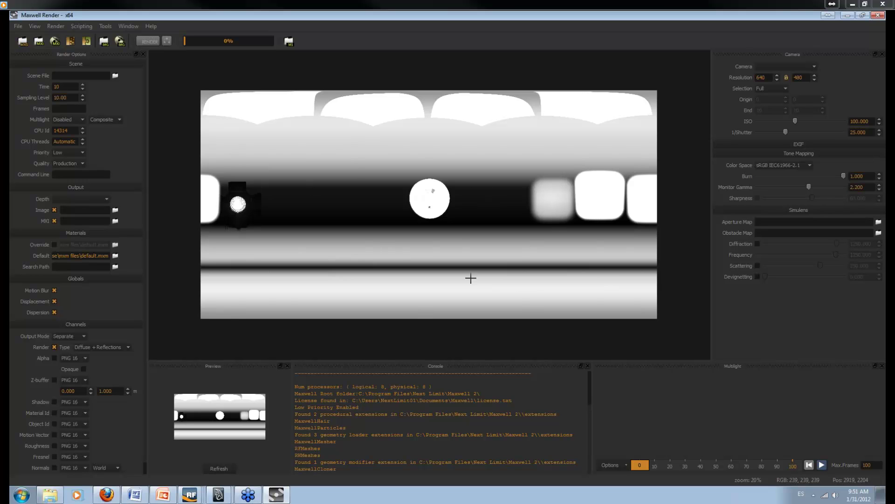
pyautogui.click(878, 17)
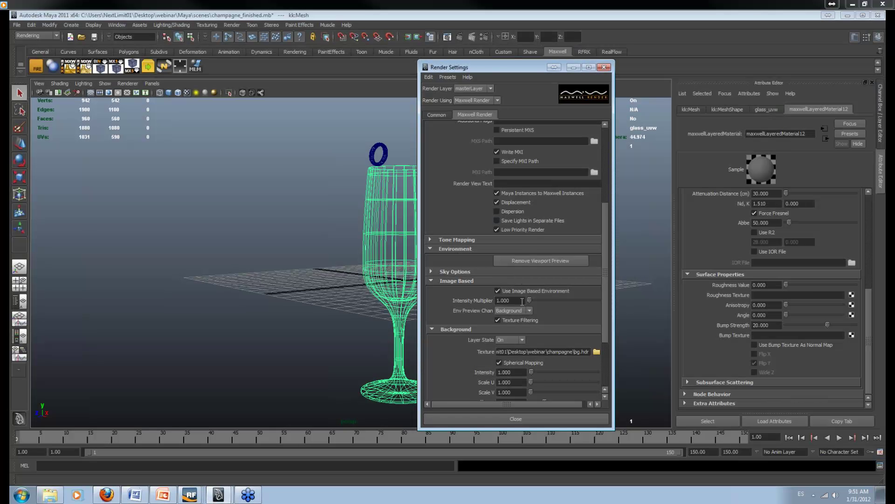
# Step: Recheck the environment's Sky Options in Maya's render settings and remove the environment's viewport preview
pyautogui.click(489, 272)
pyautogui.click(512, 284)
pyautogui.click(506, 286)
pyautogui.click(505, 272)
pyautogui.click(633, 199)
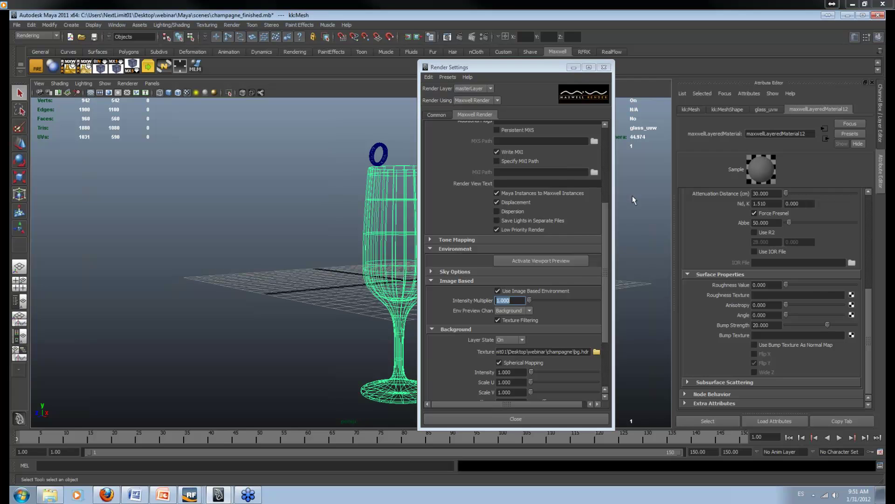
# Step: Minimize the render settings and inspect the glass and ring from another angle in wireframe
pyautogui.click(574, 67)
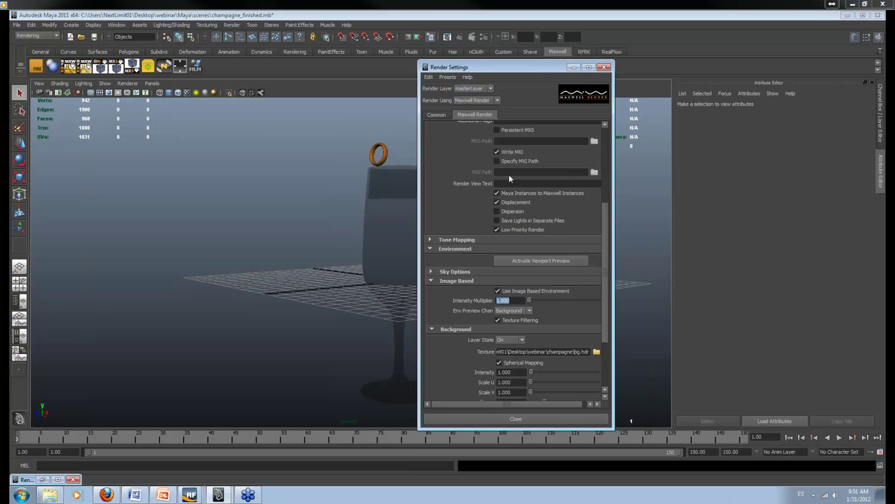
pyautogui.moveTo(241, 250)
pyautogui.keyDown('alt'); pyautogui.mouseDown()
pyautogui.moveTo(256, 240)
pyautogui.moveTo(309, 292)
pyautogui.moveTo(510, 310)
pyautogui.moveTo(248, 292)
pyautogui.mouseUp(); pyautogui.keyUp('alt')
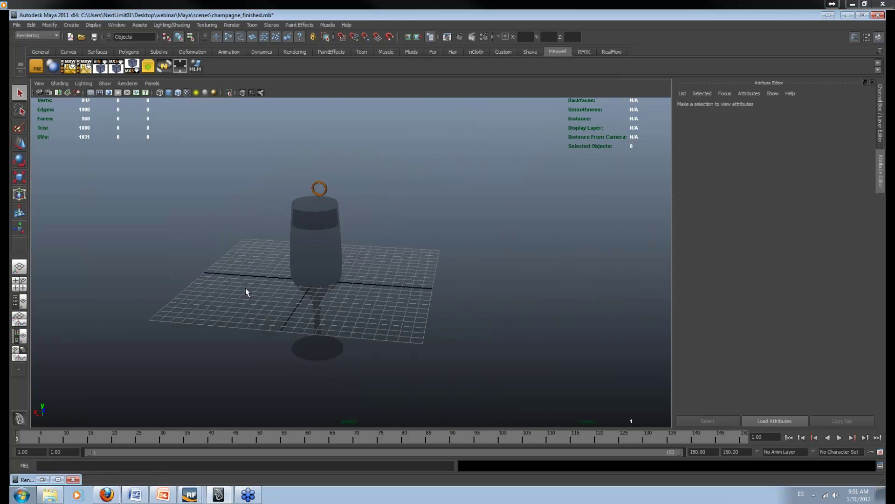
pyautogui.press('4')
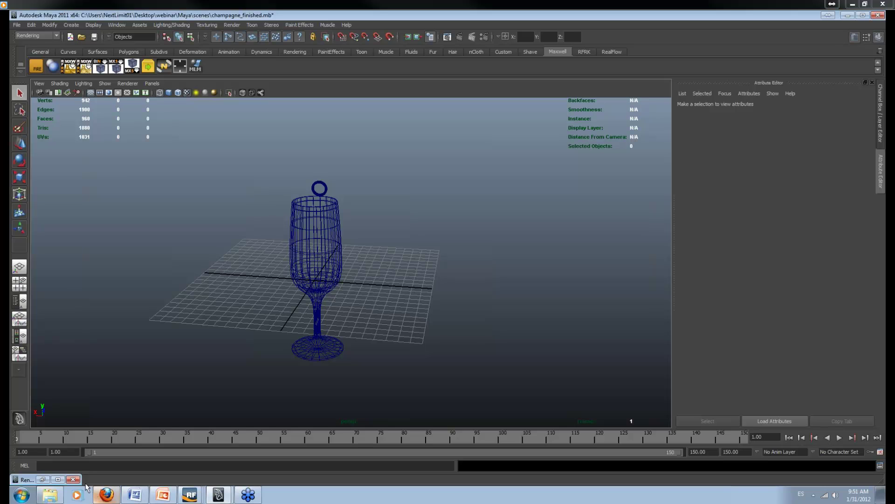
# Step: Reopen the render settings and examine the image-based environment's Background, Reflection, Refraction and Illumination layers
pyautogui.click(52, 481)
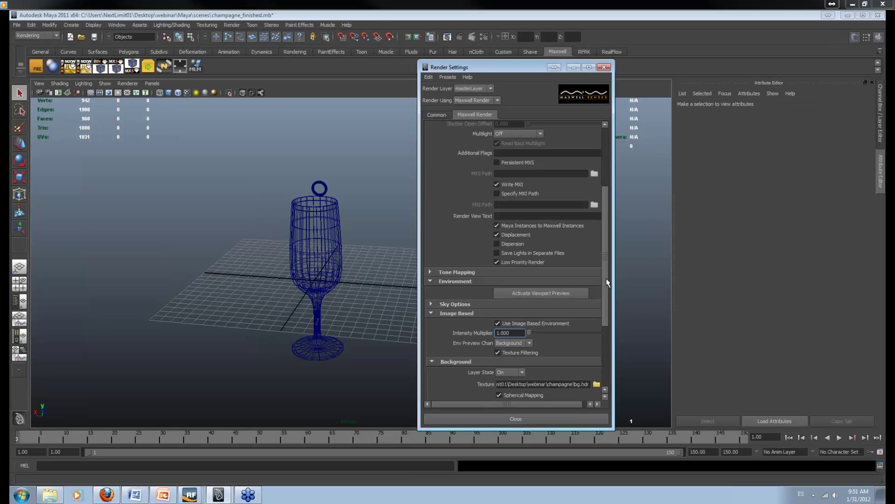
pyautogui.moveTo(606, 282); pyautogui.dragTo(604, 330)
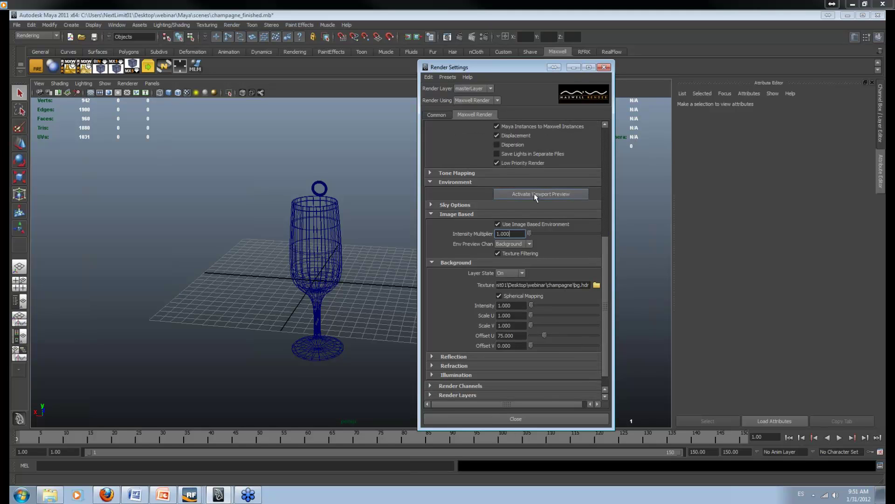
pyautogui.click(465, 375)
pyautogui.click(469, 374)
pyautogui.click(485, 357)
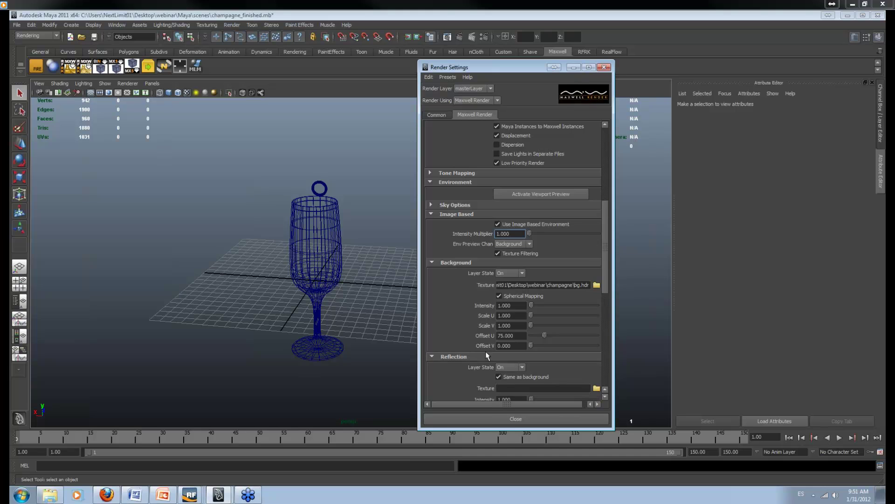
pyautogui.scroll(-5, 503, 196)
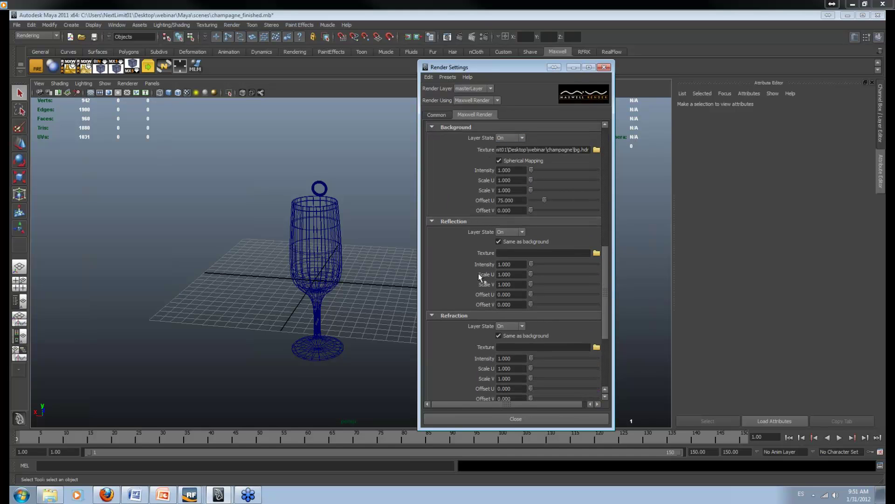
# Step: Close the render settings and look at the glass and ring through renderCam
pyautogui.moveTo(606, 294); pyautogui.dragTo(606, 341)
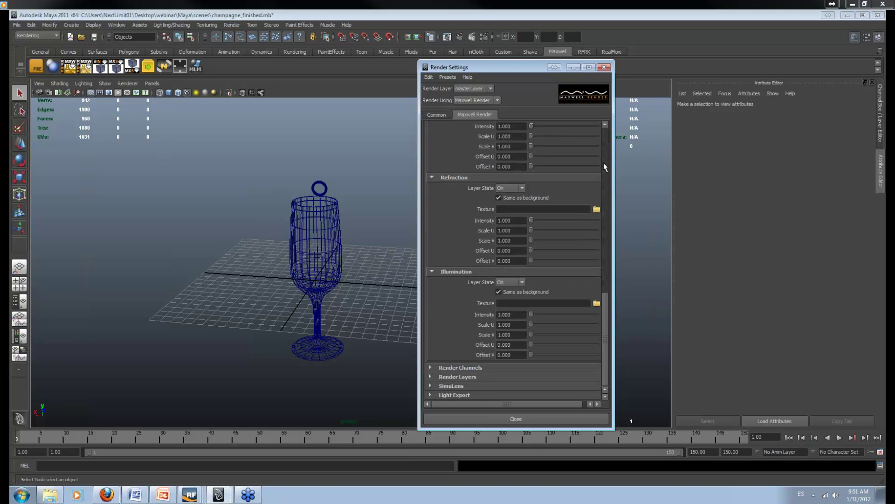
pyautogui.scroll(5, 605, 163)
pyautogui.click(604, 66)
pyautogui.click(152, 83)
pyautogui.moveTo(162, 102)
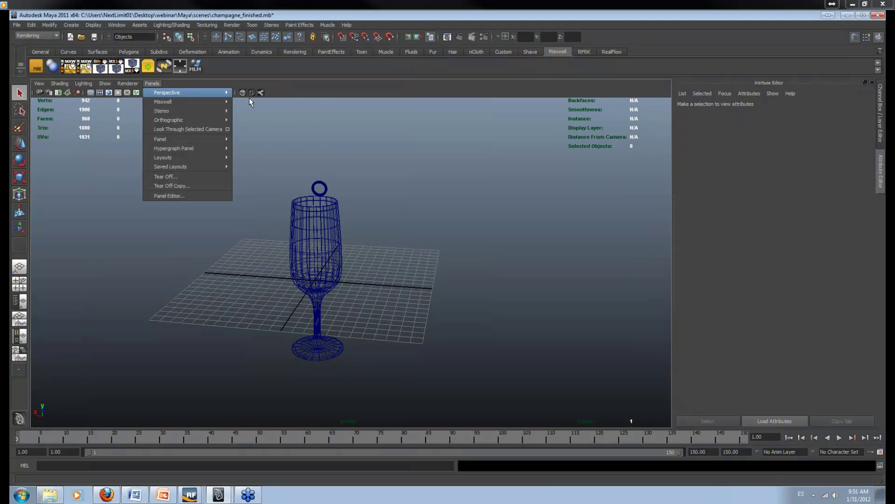
pyautogui.click(254, 102)
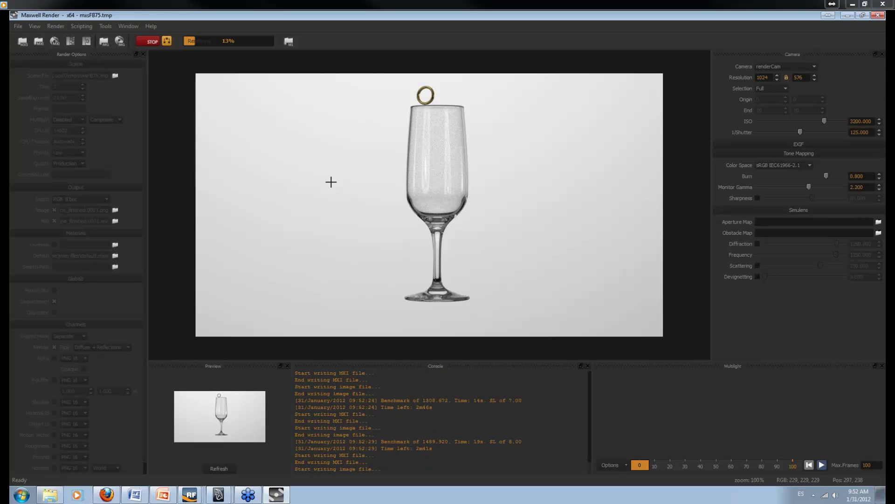
# Step: Show the Render Info toolbar in Maxwell Render, and put away the glass render by closing Maxwell Render and minimizing the Render View
pyautogui.rightClick(516, 37)
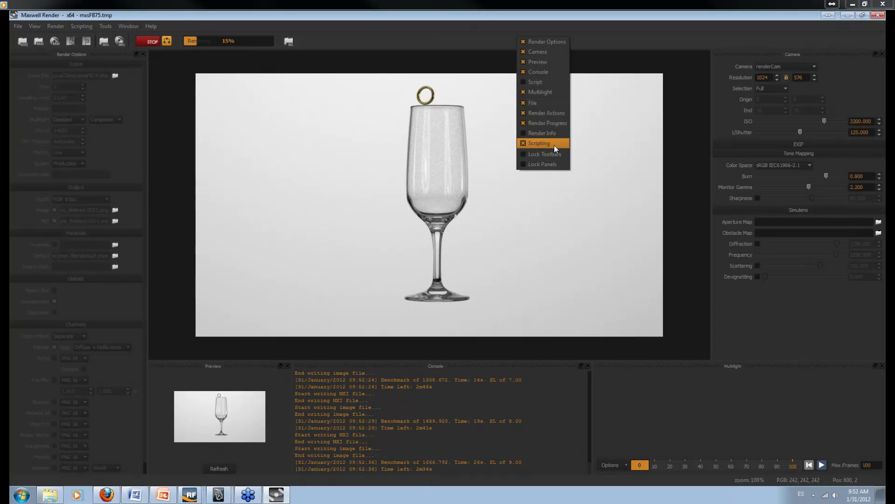
pyautogui.click(551, 132)
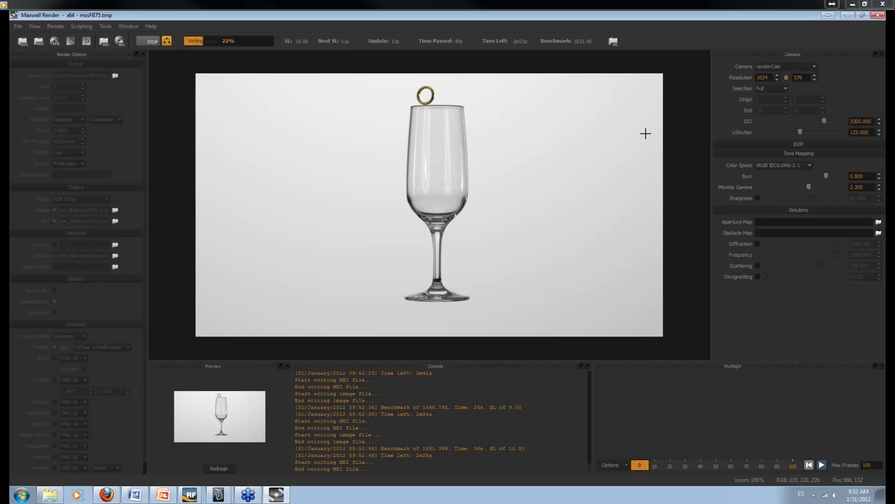
pyautogui.click(879, 16)
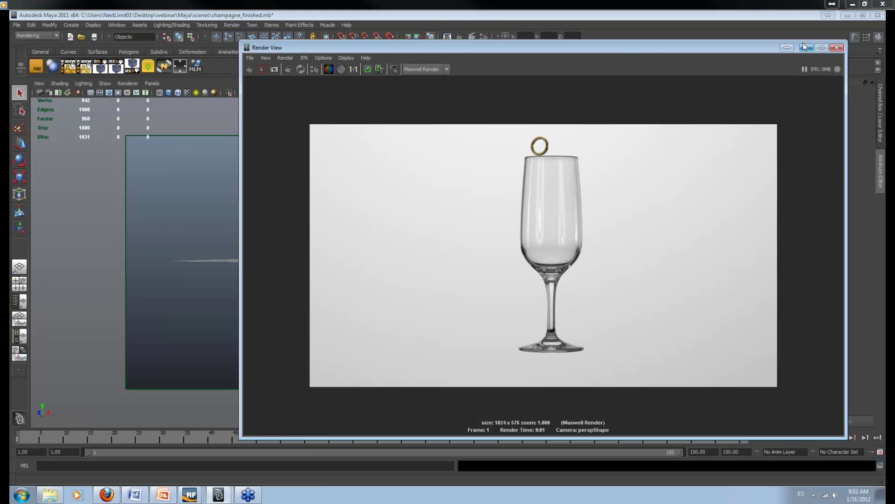
pyautogui.click(806, 47)
# Step: Switch to RealFlow and scrub the champagne simulation from frame 0 through the ring's fall, ending at frame 30
pyautogui.click(190, 494)
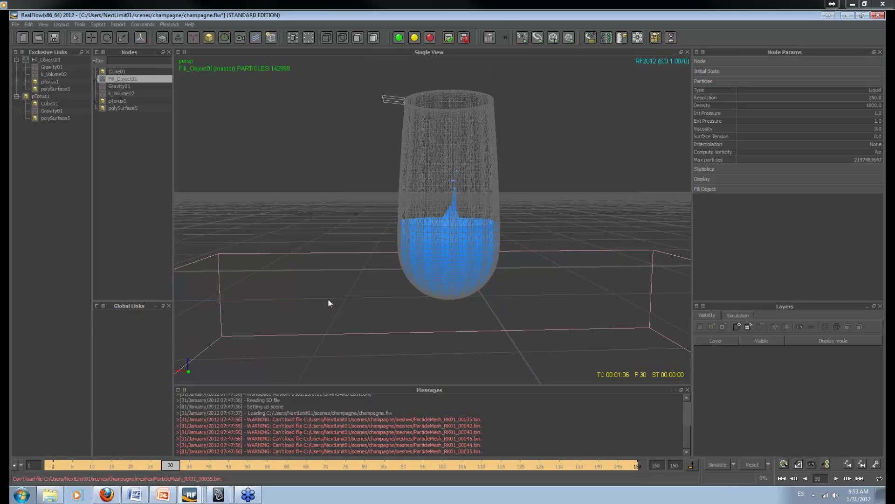
pyautogui.moveTo(104, 464); pyautogui.dragTo(52, 464)
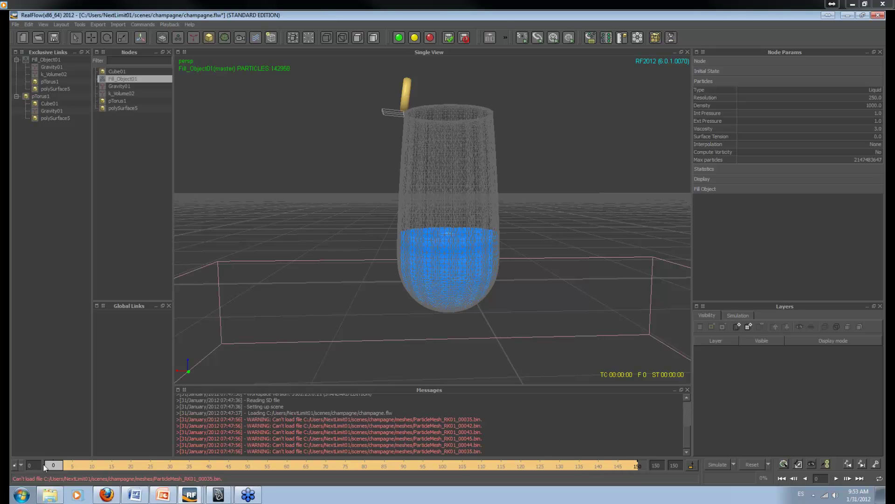
pyautogui.moveTo(79, 466); pyautogui.dragTo(263, 467)
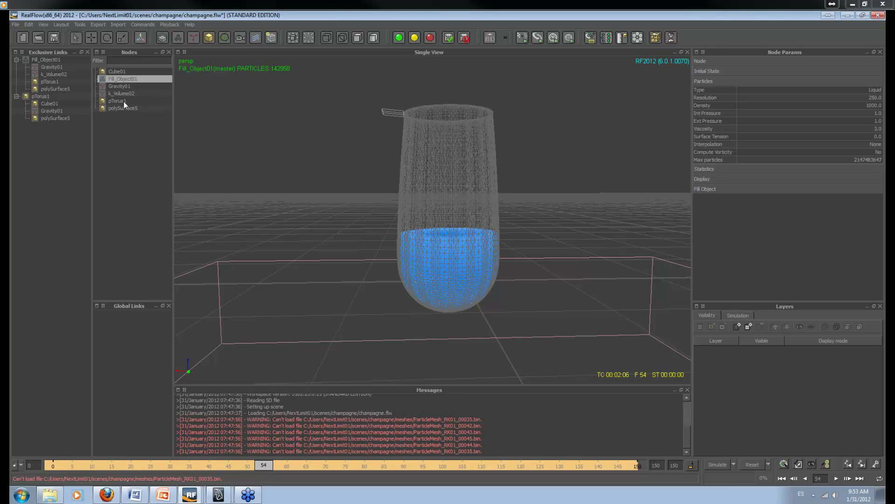
pyautogui.moveTo(264, 466); pyautogui.dragTo(422, 466)
pyautogui.moveTo(327, 462); pyautogui.dragTo(171, 465)
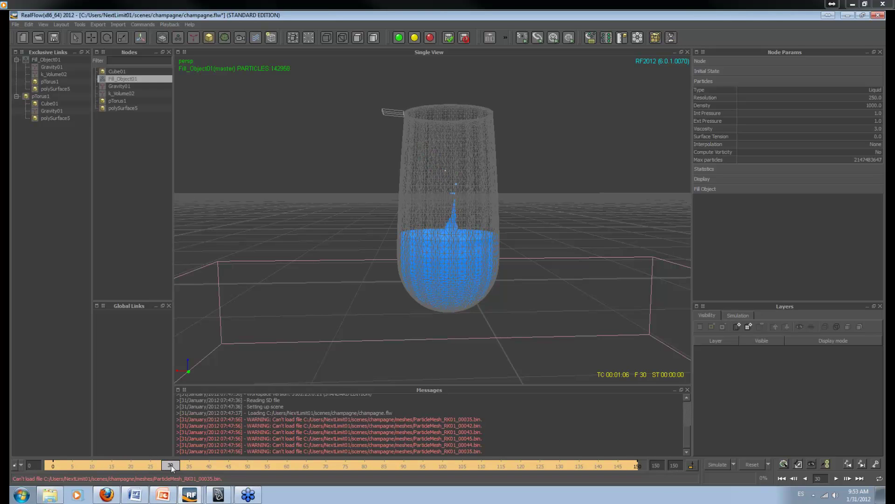
# Step: Examine the liquid splash up close at frames 30 and 31, and return the timeline to frame 2
pyautogui.scroll(2, 471, 249)
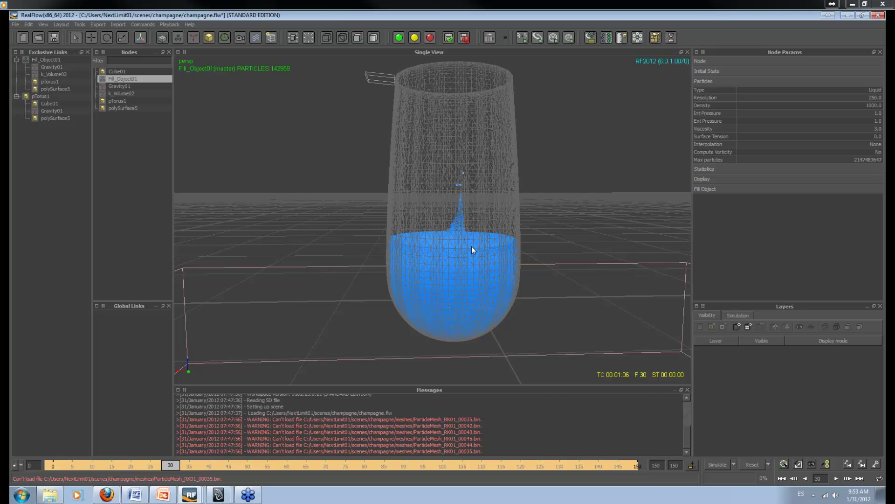
pyautogui.scroll(3, 472, 247)
pyautogui.moveTo(171, 467); pyautogui.dragTo(175, 467)
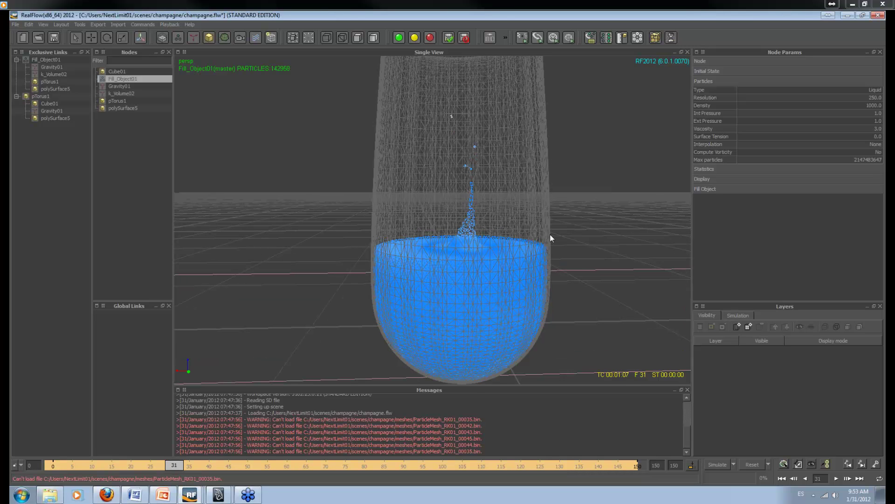
pyautogui.scroll(2, 527, 244)
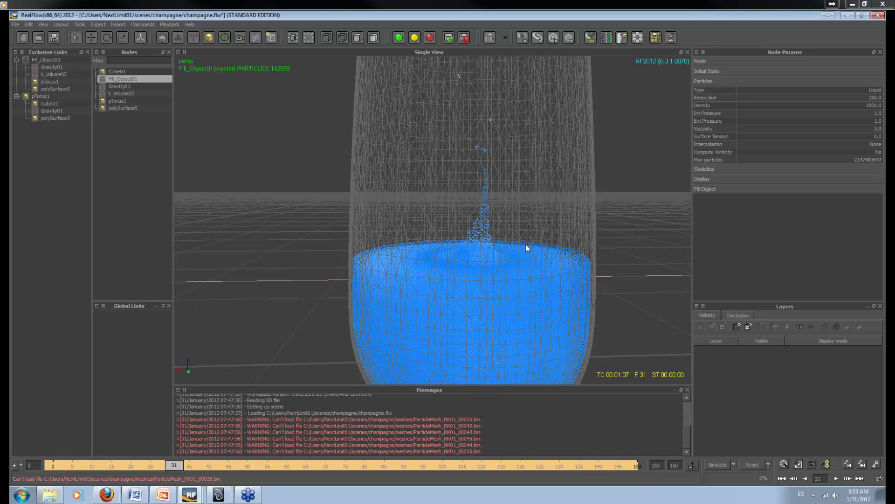
pyautogui.keyDown('alt'); pyautogui.moveTo(526, 244); pyautogui.dragTo(460, 188); pyautogui.keyUp('alt')
pyautogui.keyDown('alt'); pyautogui.moveTo(460, 189); pyautogui.dragTo(463, 249, button='right'); pyautogui.keyUp('alt')
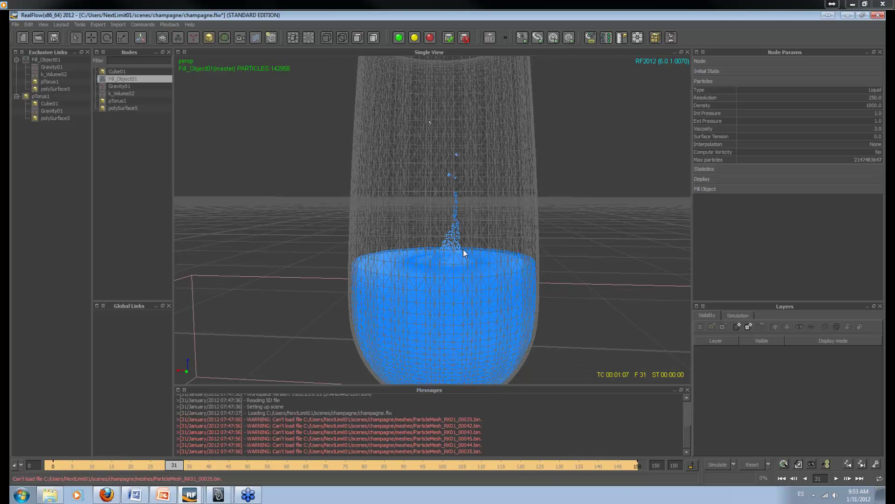
pyautogui.scroll(-2, 463, 249)
pyautogui.moveTo(174, 464); pyautogui.dragTo(61, 463)
pyautogui.scroll(-1, 280, 294)
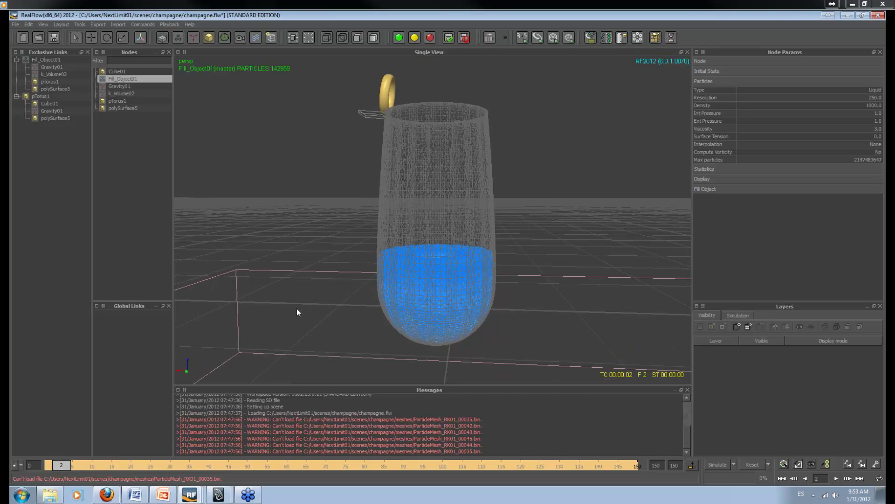
# Step: Inspect the ring at frame 2, and the glass and Fill_Object01 particles at frame 30, by selecting each one
pyautogui.click(390, 86)
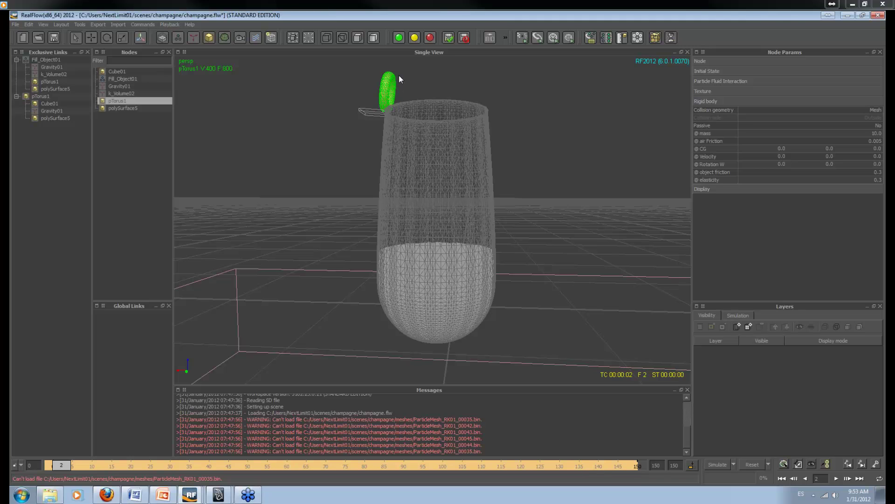
pyautogui.moveTo(211, 461); pyautogui.dragTo(171, 465)
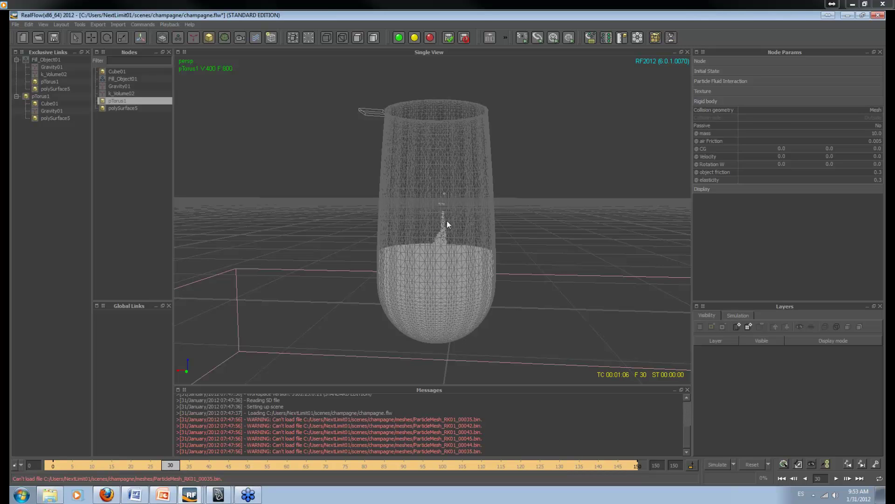
pyautogui.click(442, 250)
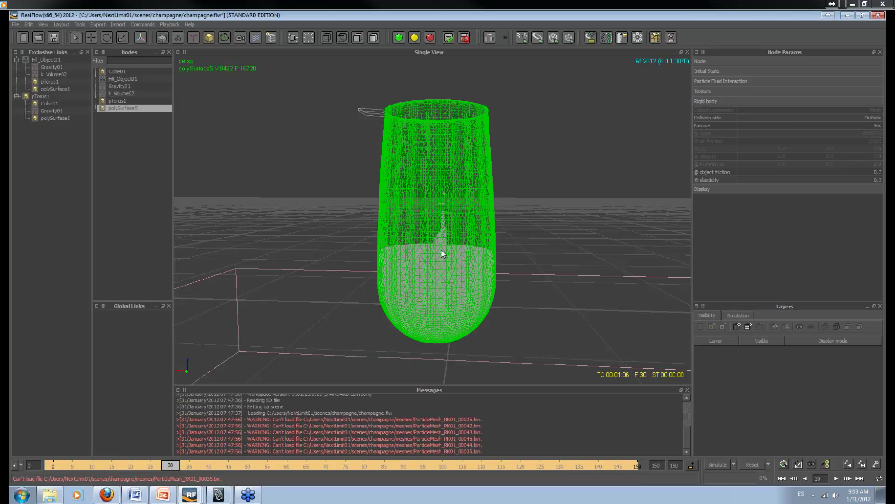
pyautogui.click(449, 242)
pyautogui.scroll(5, 447, 238)
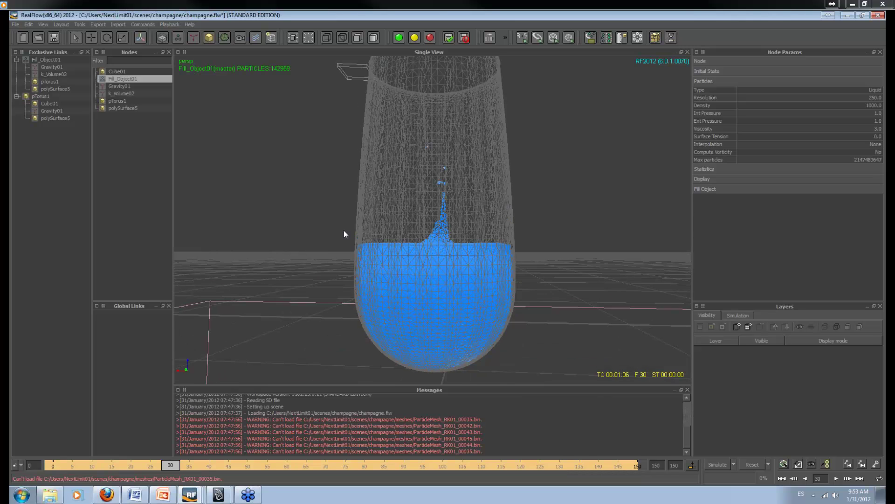
pyautogui.scroll(-2, 343, 230)
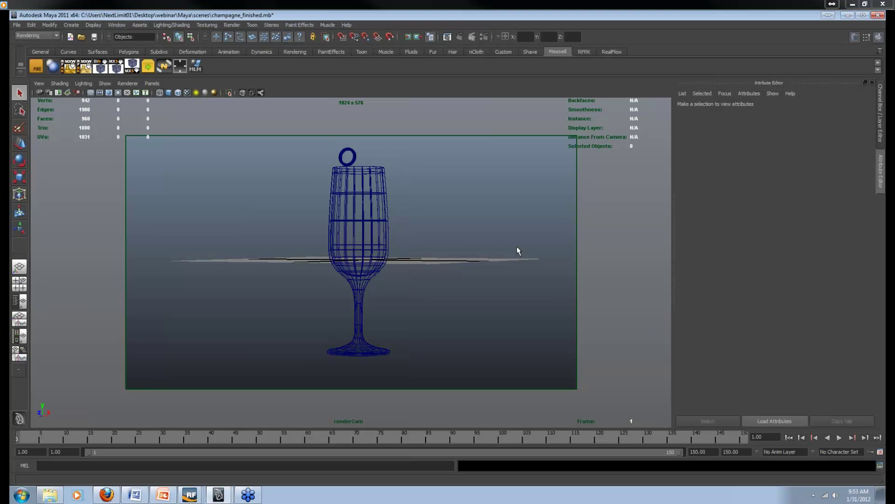
# Step: Back in Maya, show only the rfrk_mesher display layer, hiding glass_uvw and ring, and close the liquid's test render
pyautogui.hotkey('ctrl', 'a')
pyautogui.click(686, 345)
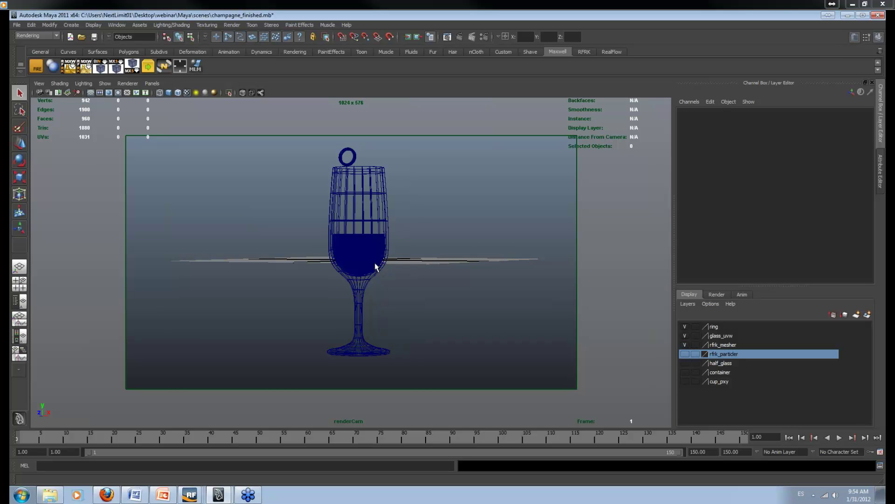
pyautogui.click(685, 336)
pyautogui.click(685, 326)
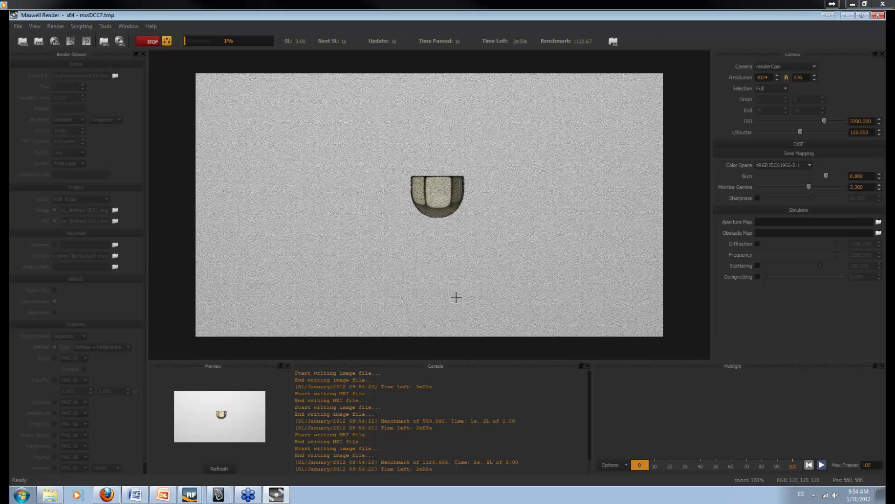
pyautogui.hotkey('alt', 'F4')
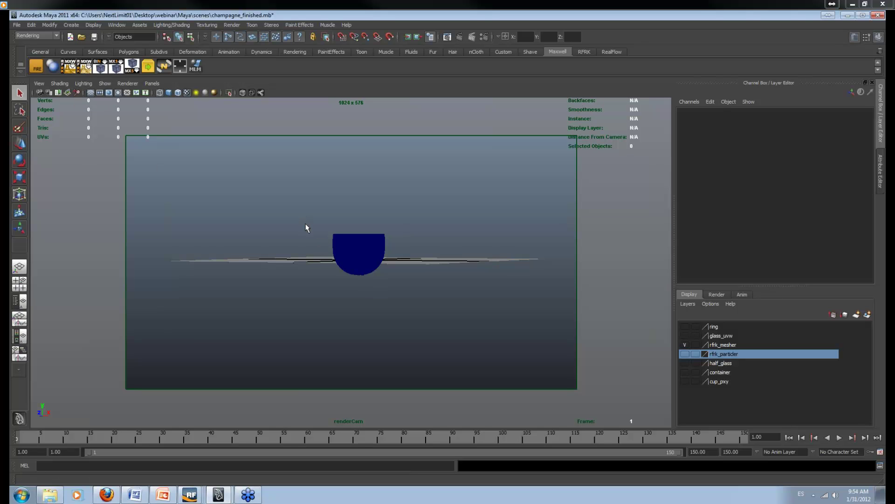
# Step: Select rfrk_champagne and frame its particles in the persp camera view
pyautogui.click(364, 252)
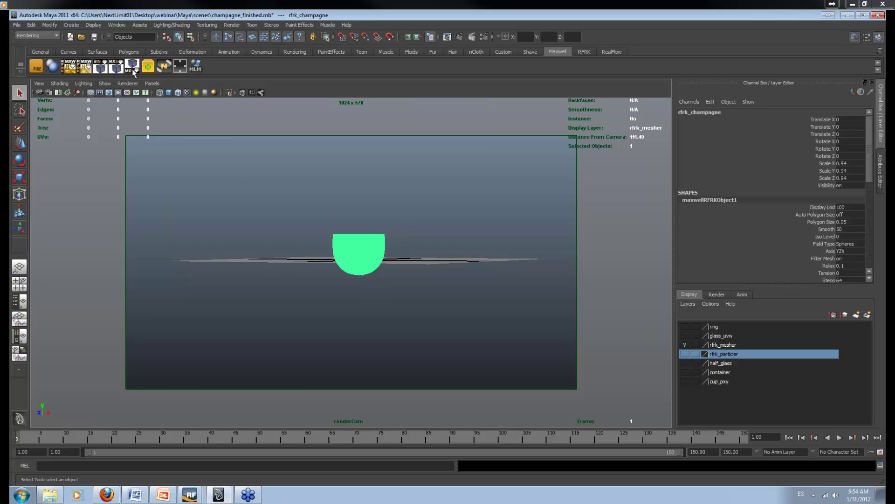
pyautogui.click(152, 84)
pyautogui.click(270, 102)
pyautogui.click(152, 84)
pyautogui.moveTo(172, 93)
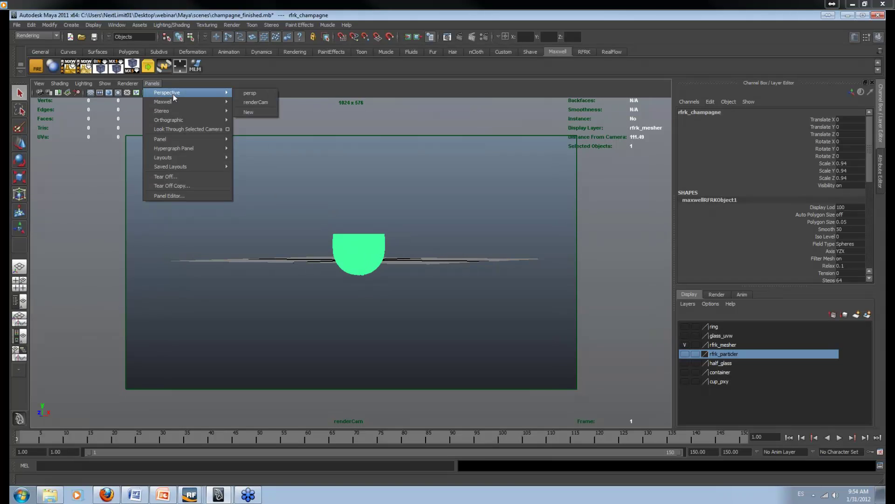
pyautogui.click(247, 97)
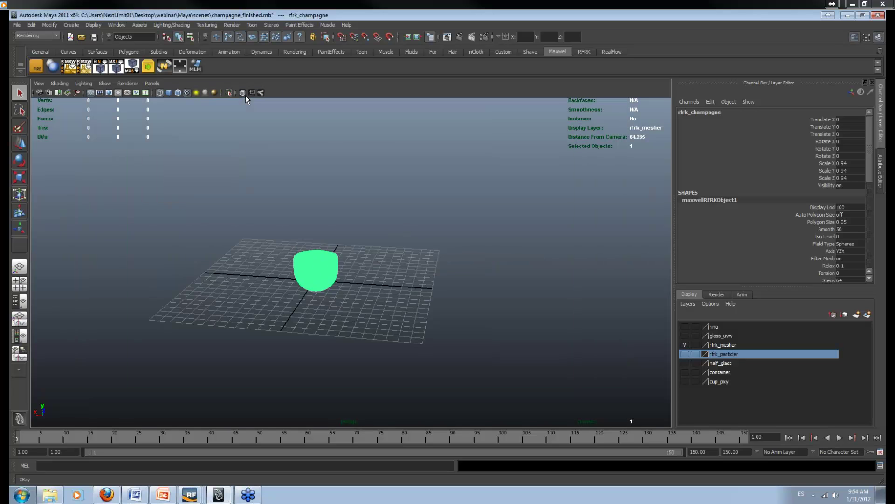
pyautogui.keyDown('alt'); pyautogui.moveTo(328, 289); pyautogui.dragTo(351, 300, button='right'); pyautogui.keyUp('alt')
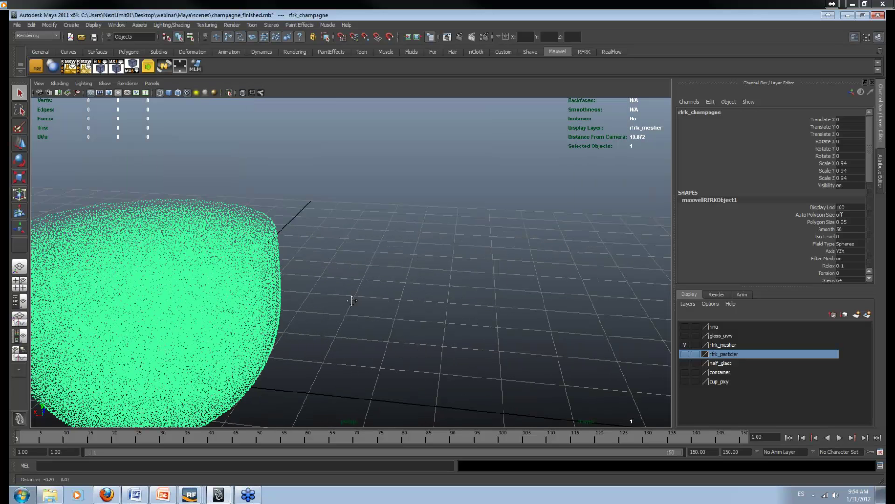
pyautogui.press('f')
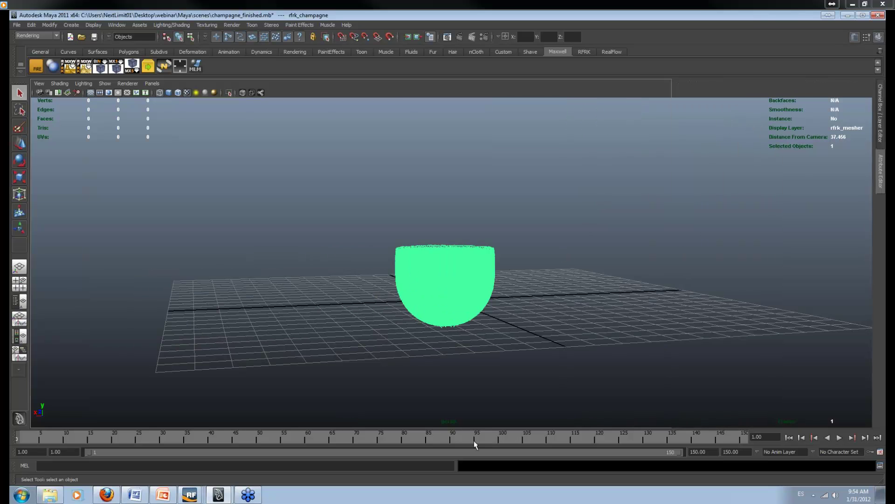
# Step: Examine the sequence, meshing and filtering attributes of maxwellRFRKObject1
pyautogui.click(880, 168)
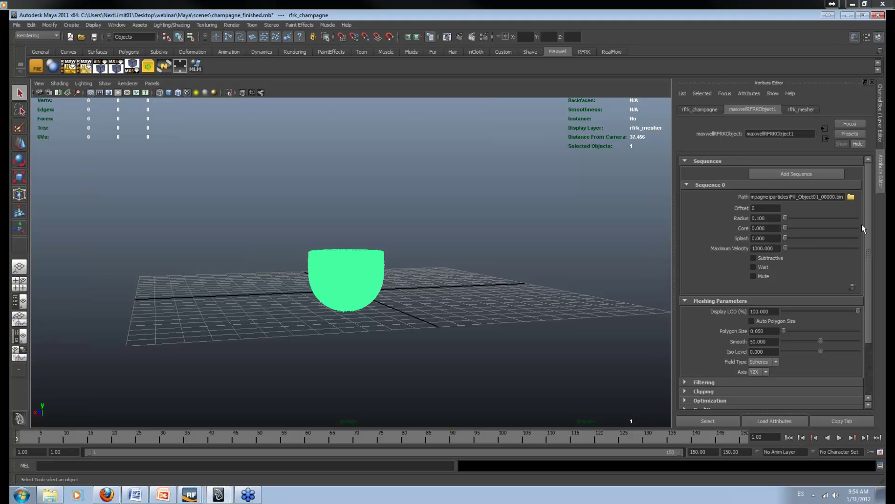
pyautogui.scroll(-2, 870, 223)
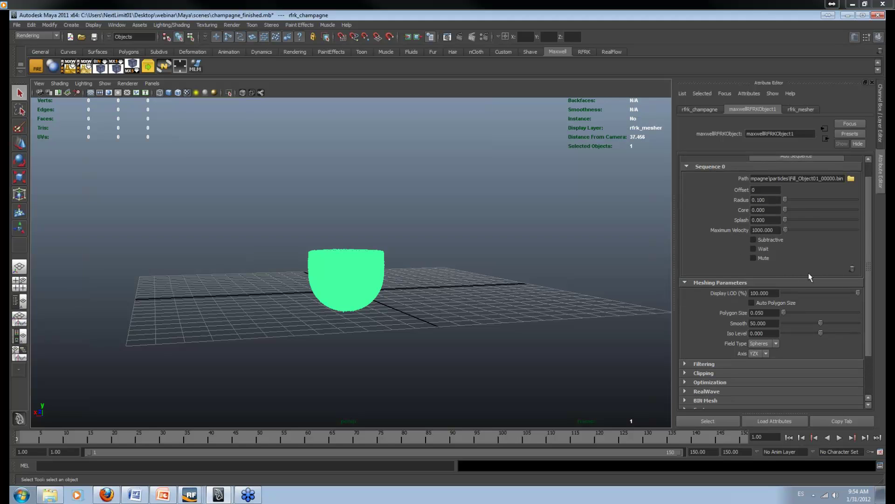
pyautogui.click(720, 365)
pyautogui.scroll(-1, 761, 199)
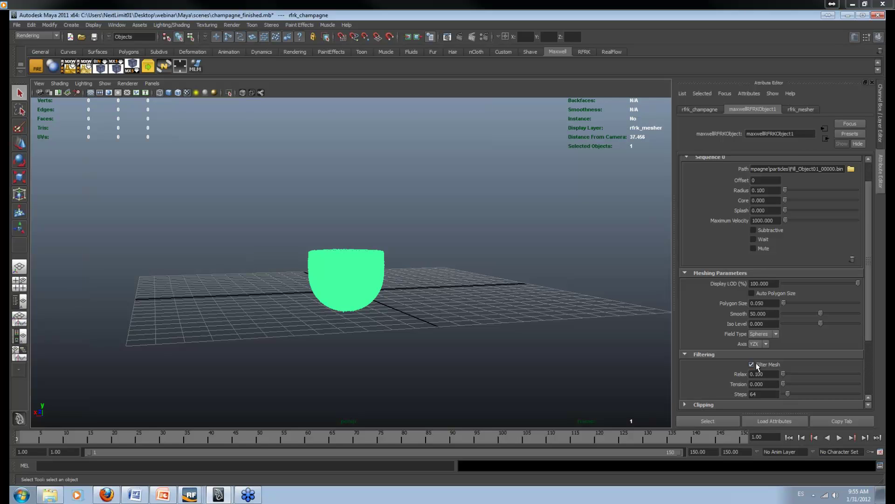
# Step: Switch to Firefox and open the Extensions page of the Maxwell Render documentation from the site's support center
pyautogui.click(107, 496)
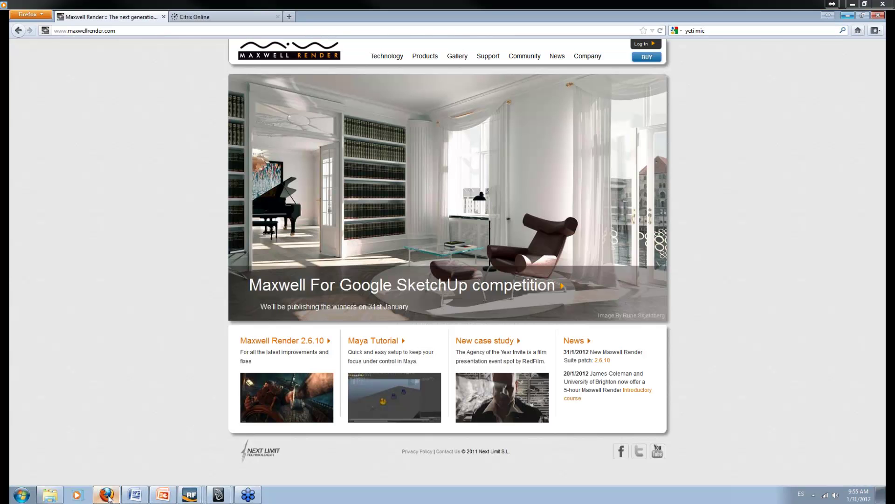
pyautogui.click(488, 56)
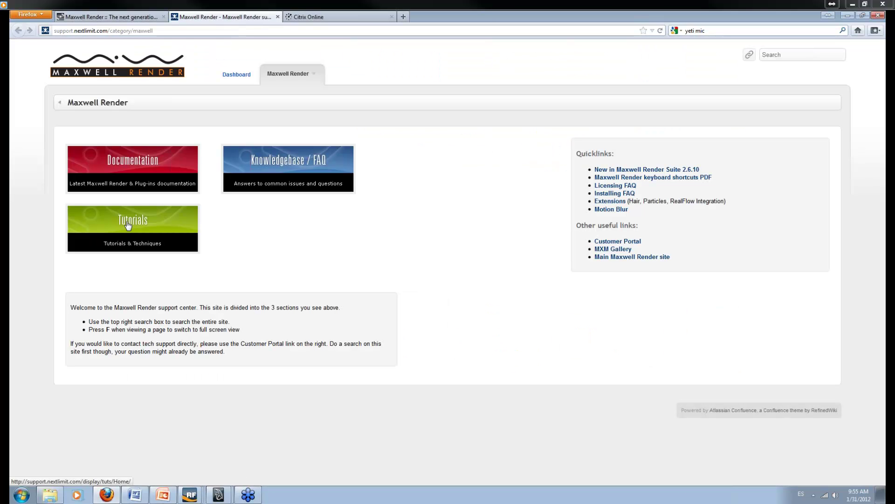
pyautogui.click(138, 161)
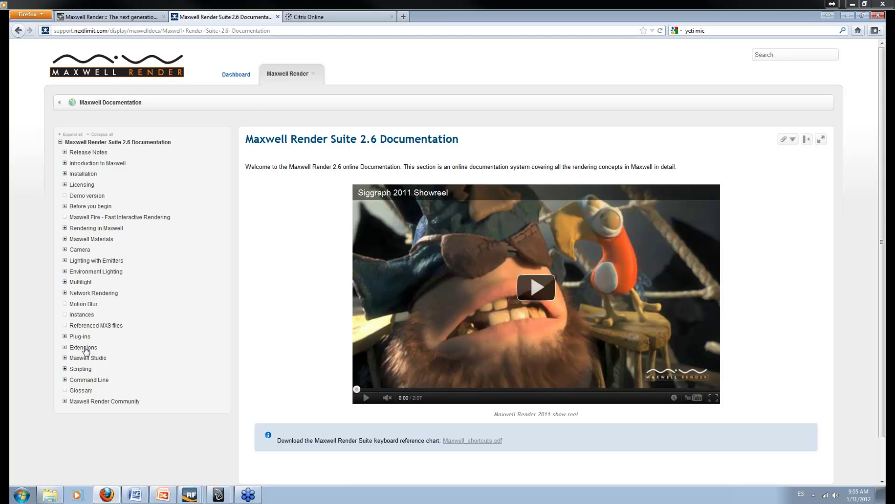
pyautogui.click(84, 350)
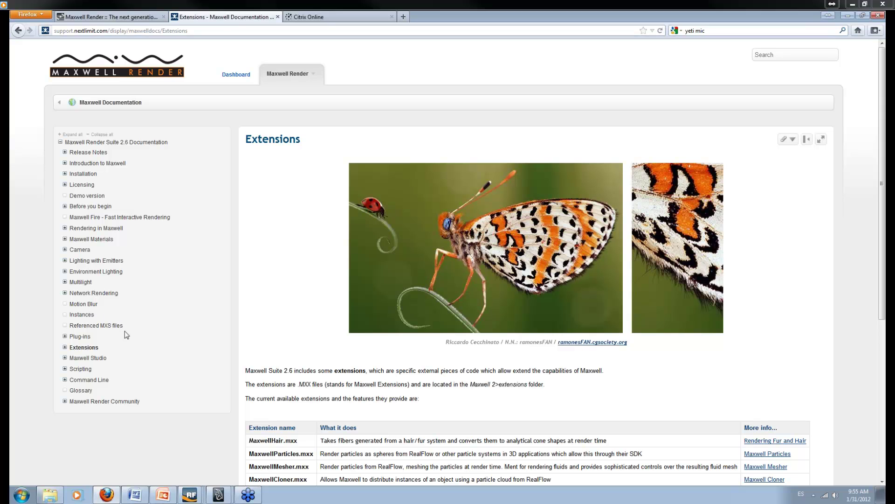
# Step: Open the RealFlow integration page under Extensions, read its overview and expand its list of subpages
pyautogui.click(65, 347)
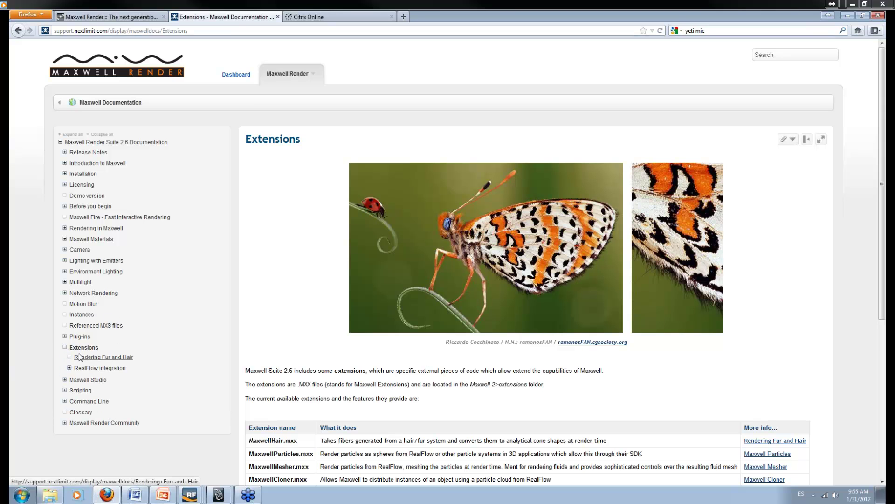
pyautogui.click(107, 369)
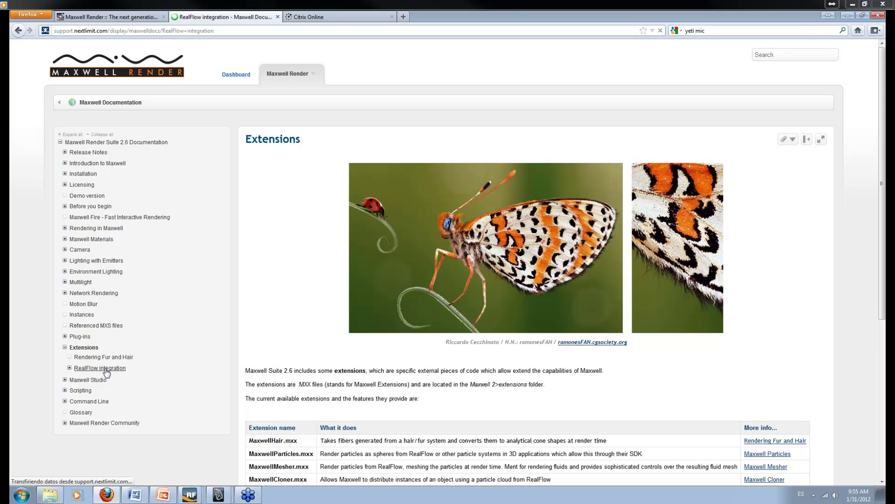
pyautogui.scroll(-2, 272, 274)
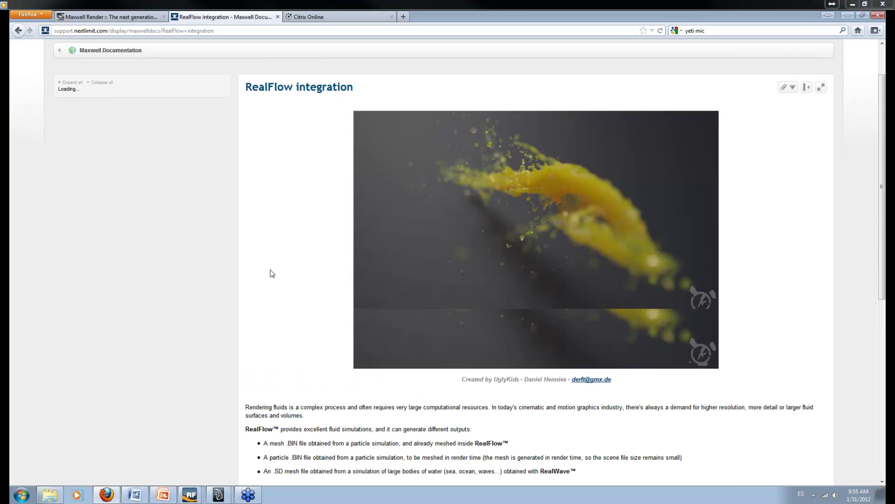
pyautogui.scroll(-2, 270, 272)
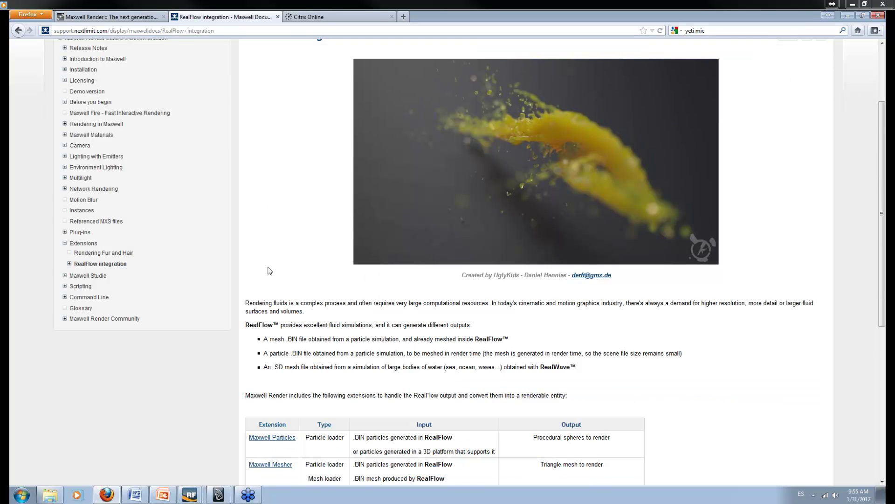
pyautogui.scroll(-2, 270, 271)
pyautogui.scroll(2, 270, 270)
pyautogui.scroll(2, 268, 270)
pyautogui.click(70, 316)
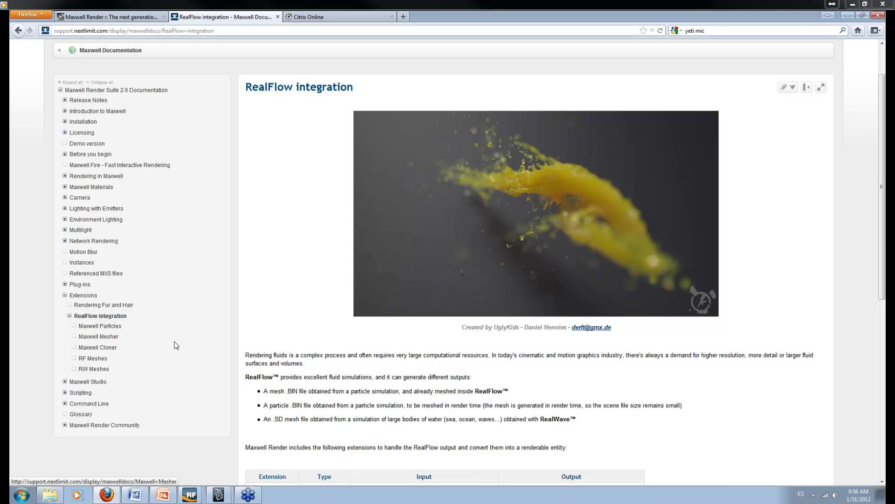
pyautogui.scroll(-2, 224, 330)
pyautogui.scroll(2, 224, 329)
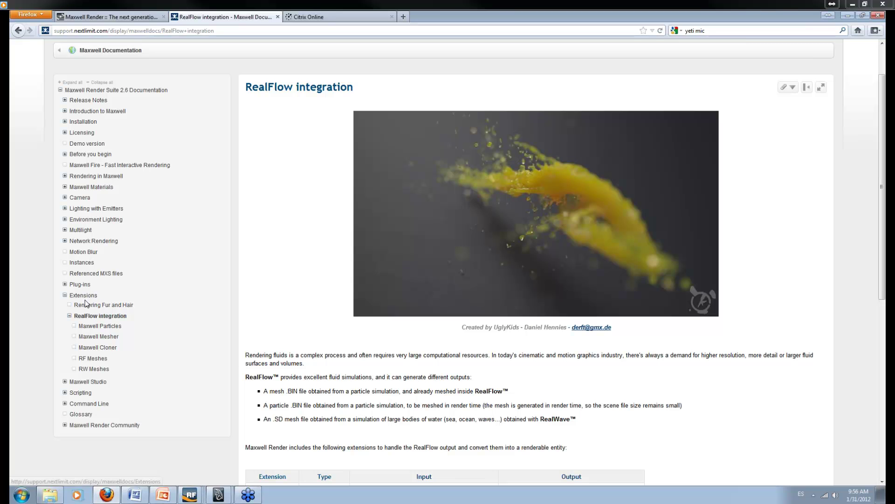
# Step: Open the Maxwell Particles page and look through its parameter descriptions and particle render examples
pyautogui.click(106, 326)
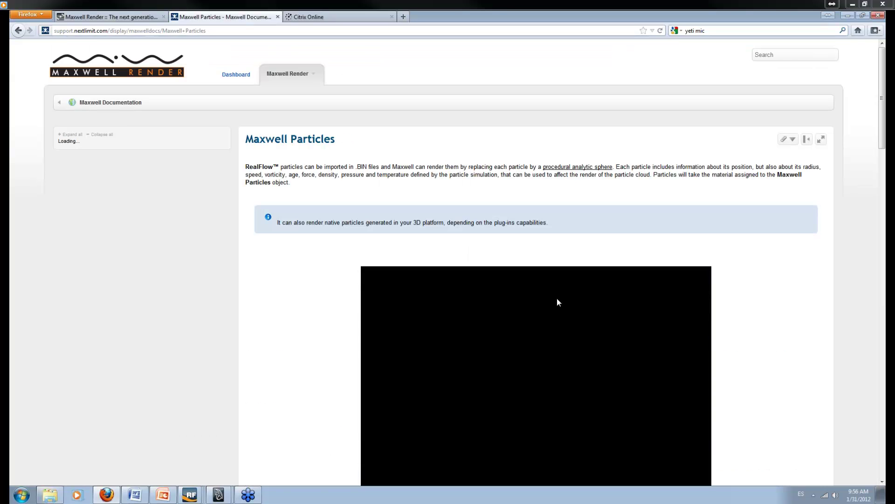
pyautogui.scroll(-4, 555, 303)
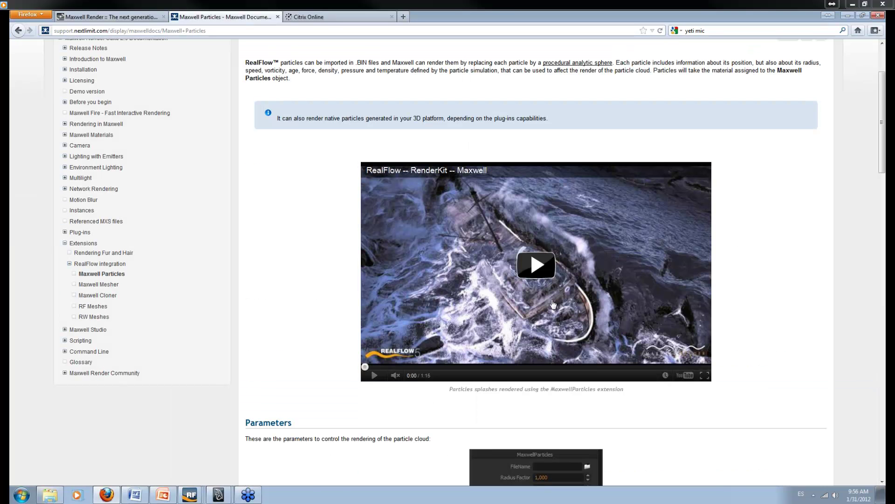
pyautogui.scroll(-20, 554, 304)
pyautogui.scroll(-12, 553, 304)
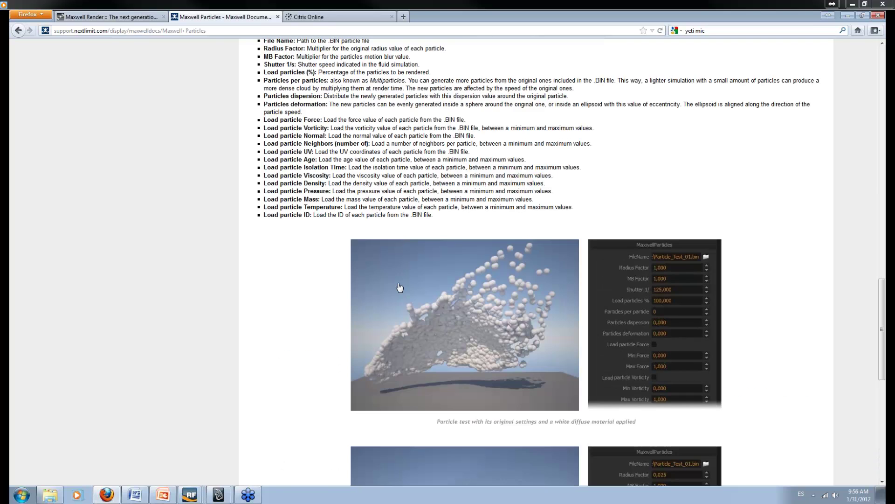
pyautogui.scroll(-12, 399, 287)
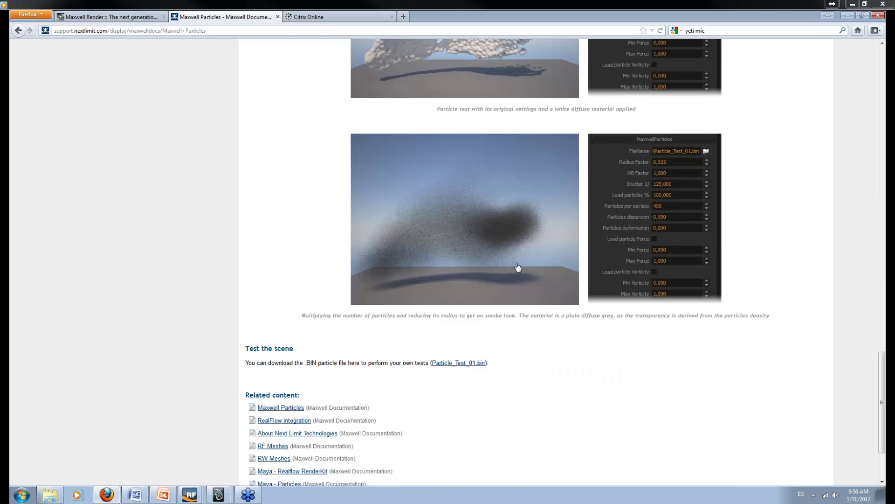
pyautogui.scroll(18, 485, 273)
pyautogui.scroll(4, 452, 279)
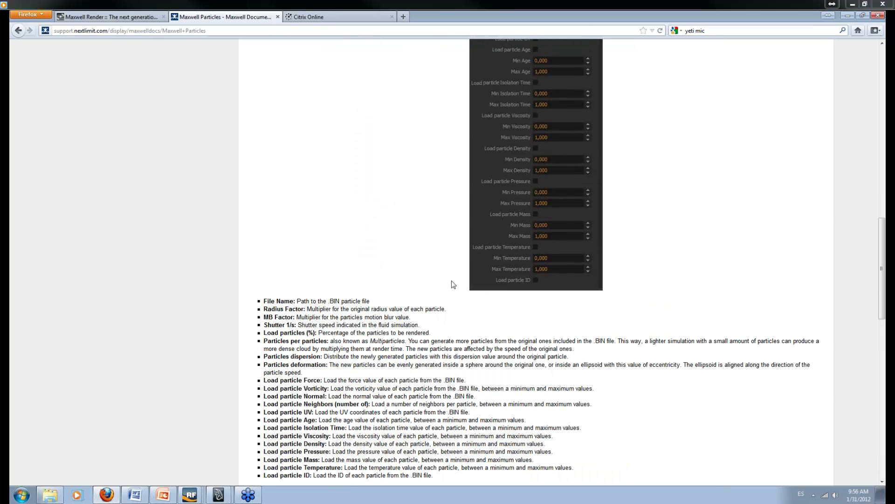
pyautogui.scroll(20, 451, 285)
pyautogui.scroll(2, 261, 279)
# Step: Open the Maxwell Mesher page and review its parameter panel and the Sequence section's Radius guidance
pyautogui.click(89, 234)
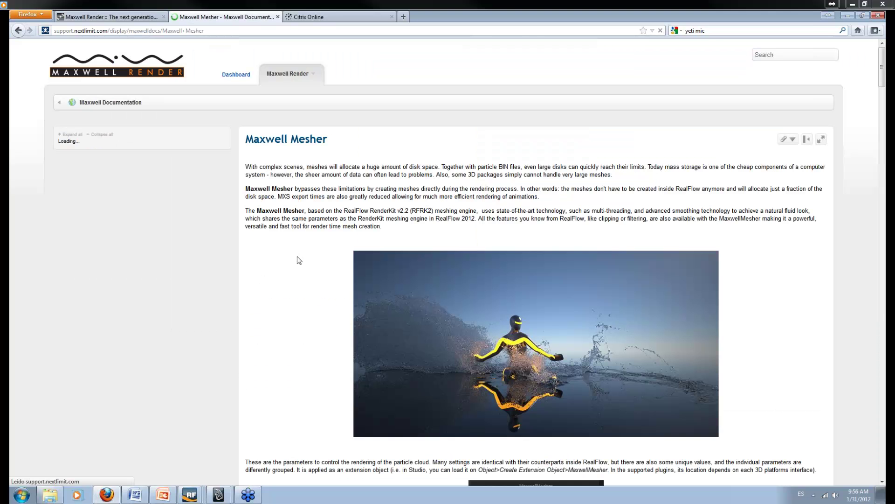
pyautogui.scroll(-16, 300, 261)
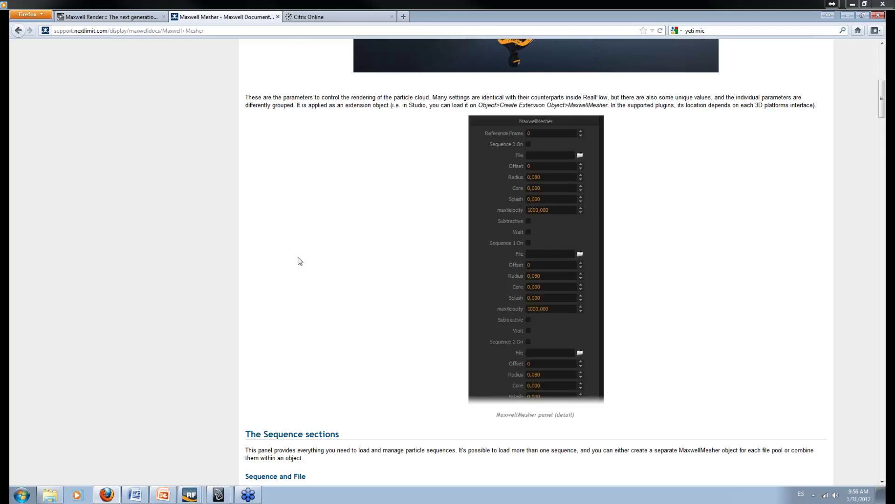
pyautogui.scroll(-20, 299, 261)
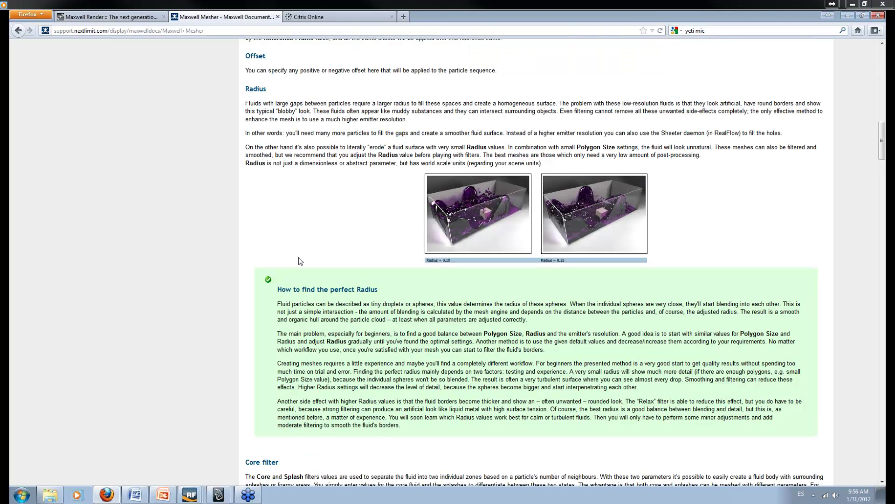
pyautogui.scroll(4, 300, 261)
# Step: Return to Maya, show only the rfrk_particler display layer, and select its particle object for a closer look
pyautogui.click(843, 16)
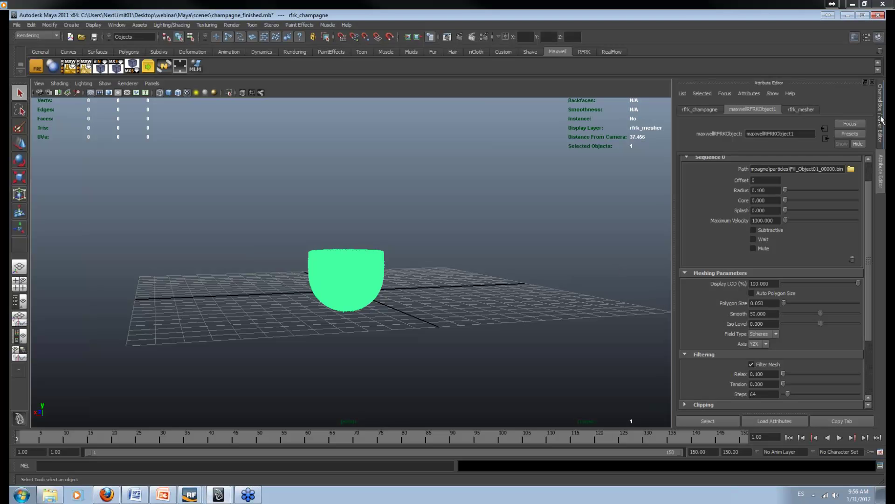
pyautogui.click(685, 344)
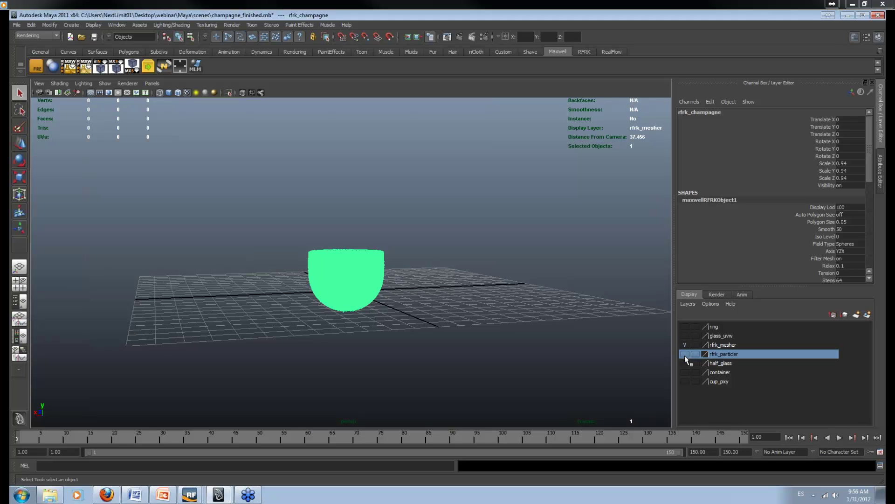
pyautogui.click(684, 345)
pyautogui.click(686, 353)
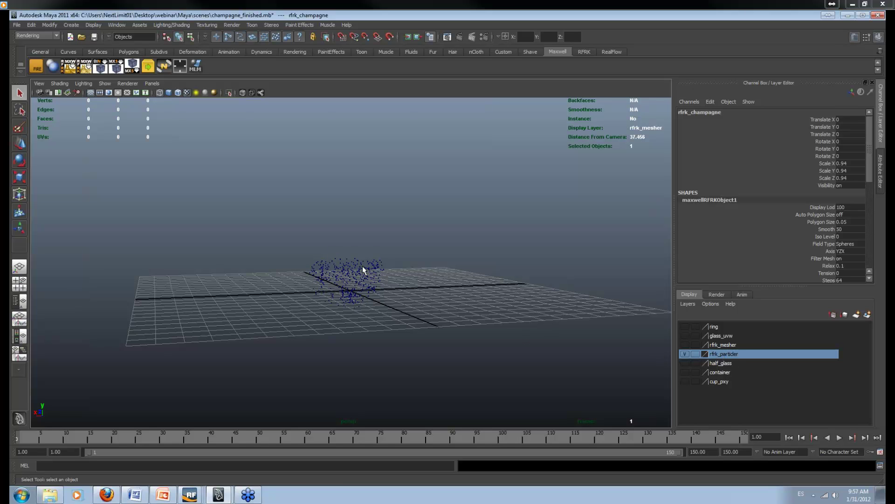
pyautogui.scroll(9, 391, 275)
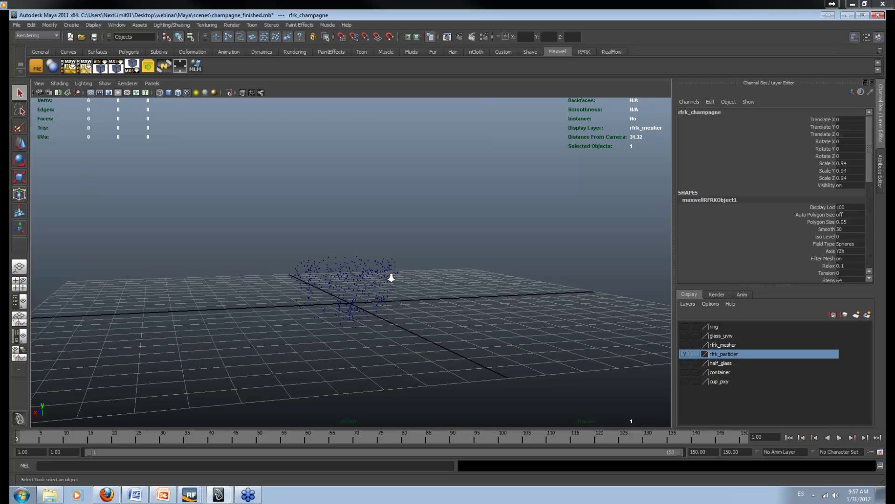
pyautogui.click(394, 290)
pyautogui.scroll(4, 432, 255)
pyautogui.scroll(-6, 432, 255)
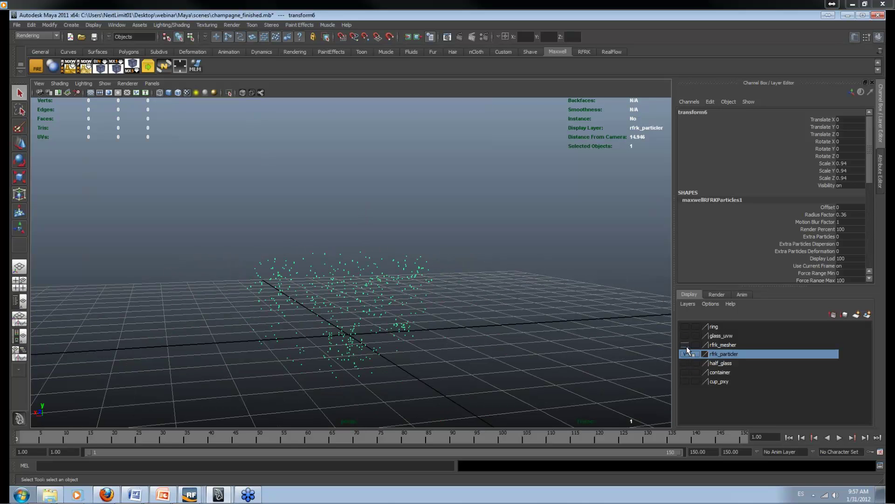
pyautogui.scroll(6, 415, 286)
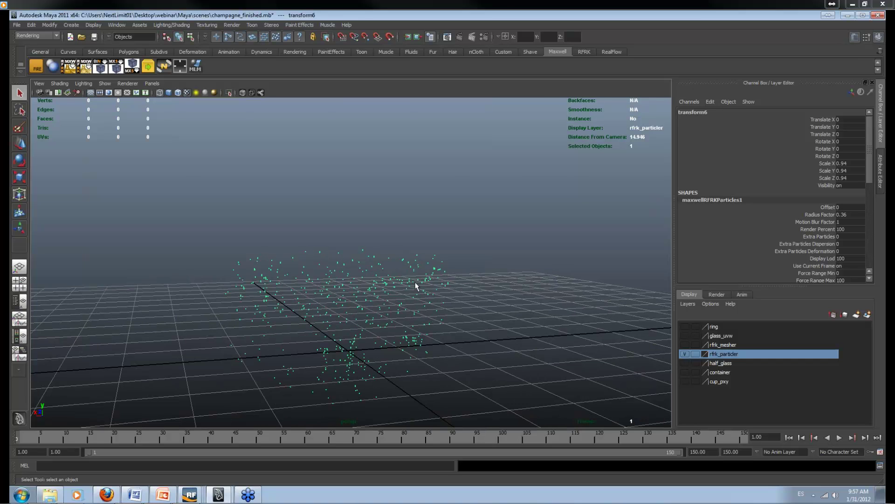
# Step: Show the rfrk_mesher layer together with the particles and select the rfrk_champagne object
pyautogui.click(684, 345)
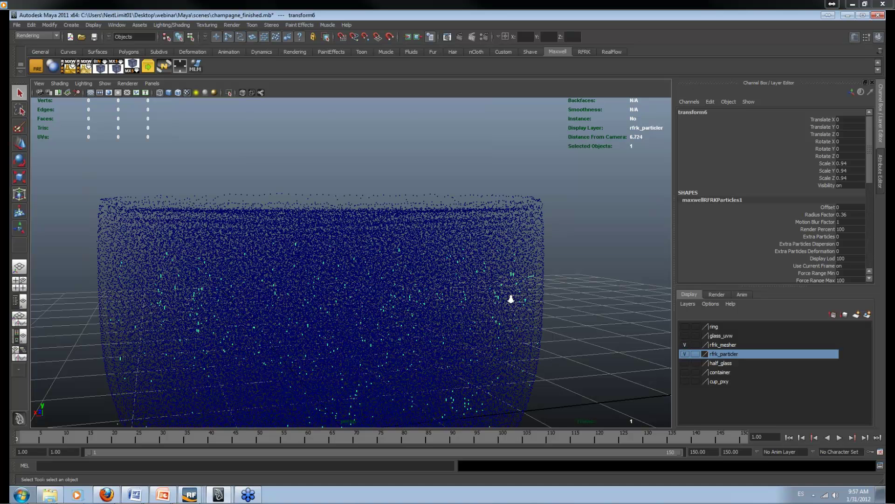
pyautogui.scroll(-4, 511, 298)
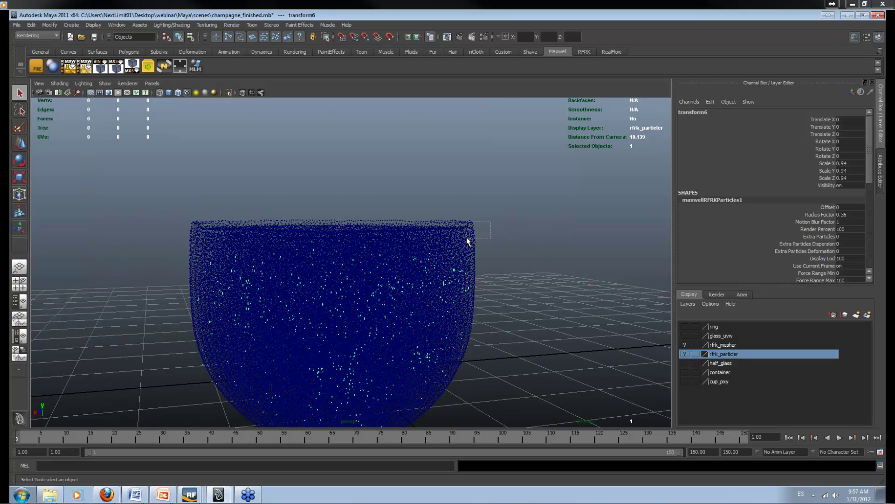
pyautogui.click(467, 237)
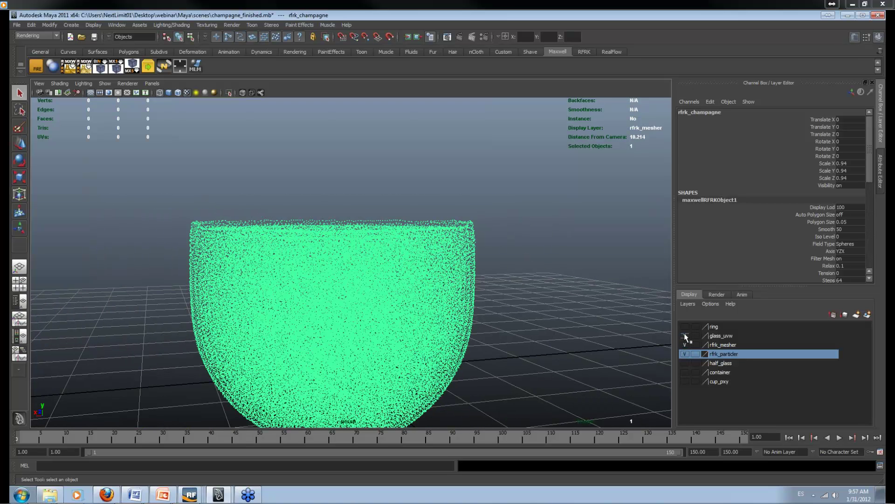
# Step: Show the glass_uvw and ring display layers around the liquid
pyautogui.click(685, 335)
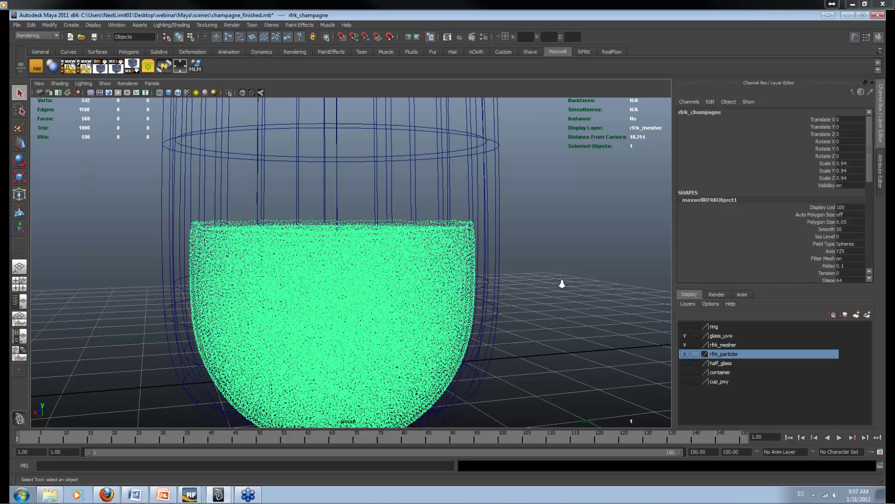
pyautogui.scroll(-7, 562, 286)
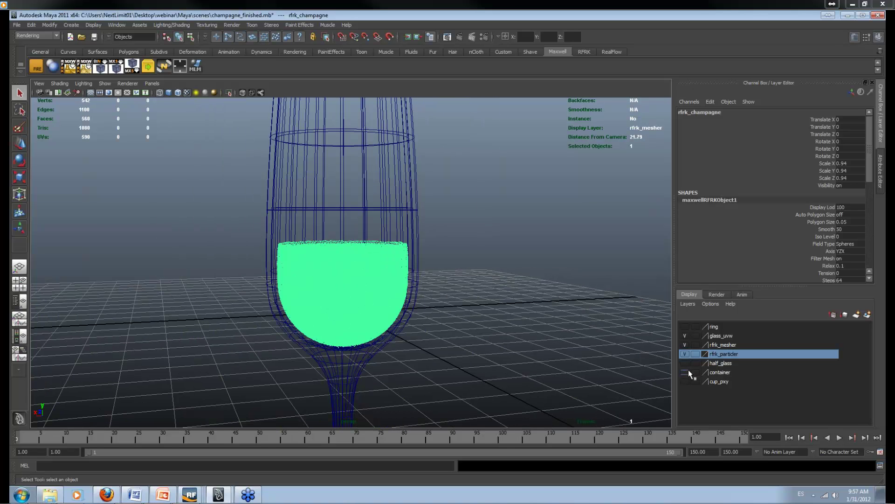
pyautogui.click(684, 327)
pyautogui.scroll(-4, 479, 337)
# Step: Select the objects of the ring layer and play the animation, stopping it at frame 23
pyautogui.rightClick(736, 329)
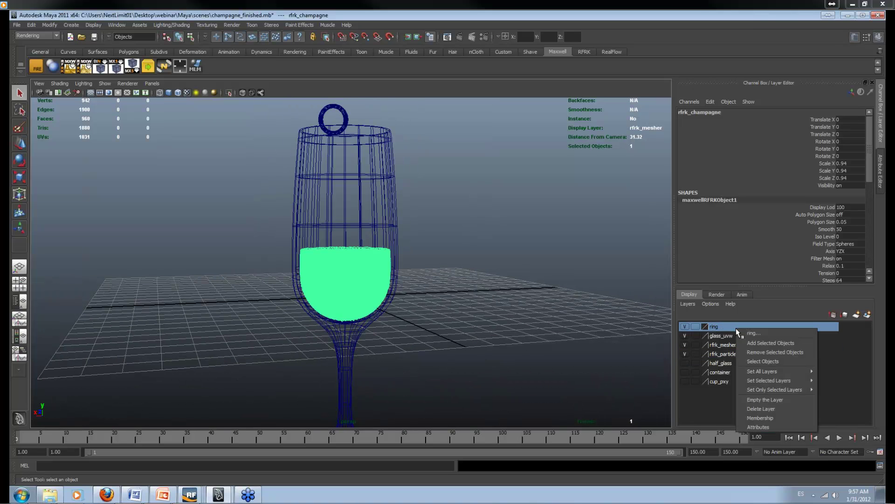
pyautogui.click(749, 361)
pyautogui.scroll(-4, 452, 348)
pyautogui.hotkey('alt', 'v')
pyautogui.hotkey('alt', 'v')
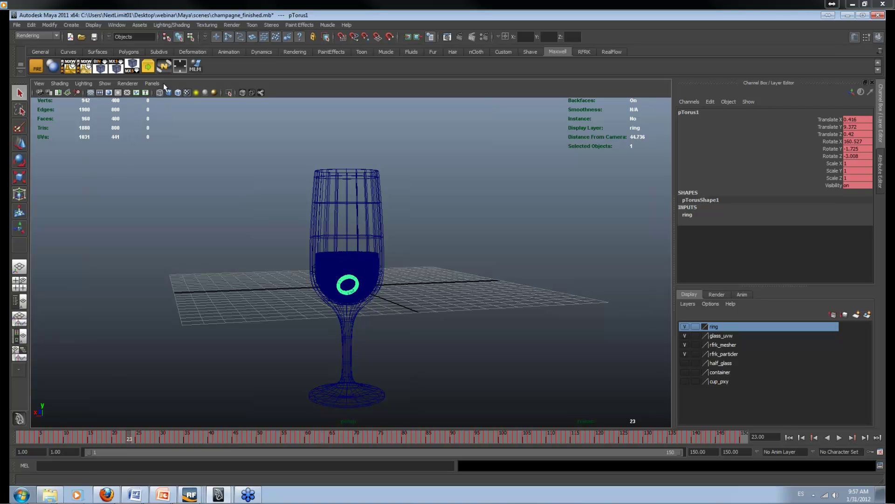
# Step: Look through renderCam, render frame 23 with Maxwell, inspect the champagne glass in the render, and stop it
pyautogui.click(157, 83)
pyautogui.moveTo(230, 93)
pyautogui.click(248, 103)
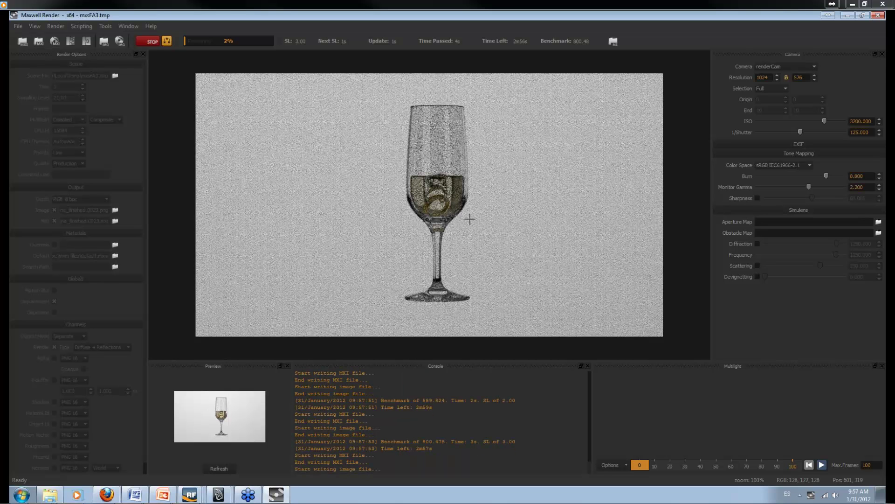
pyautogui.scroll(1, 405, 228)
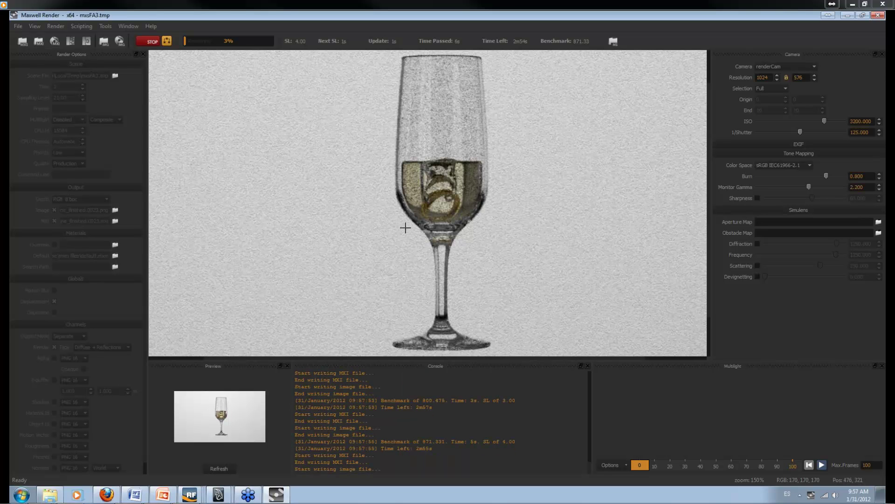
pyautogui.scroll(-1, 405, 228)
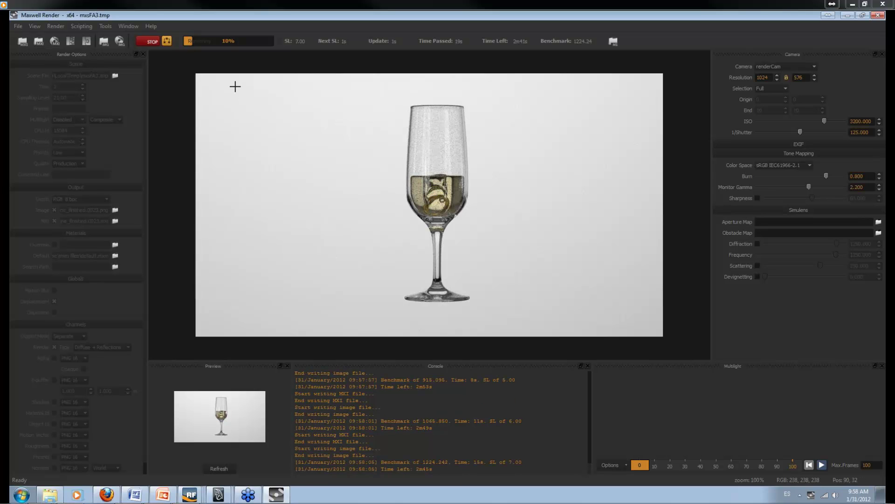
pyautogui.click(146, 44)
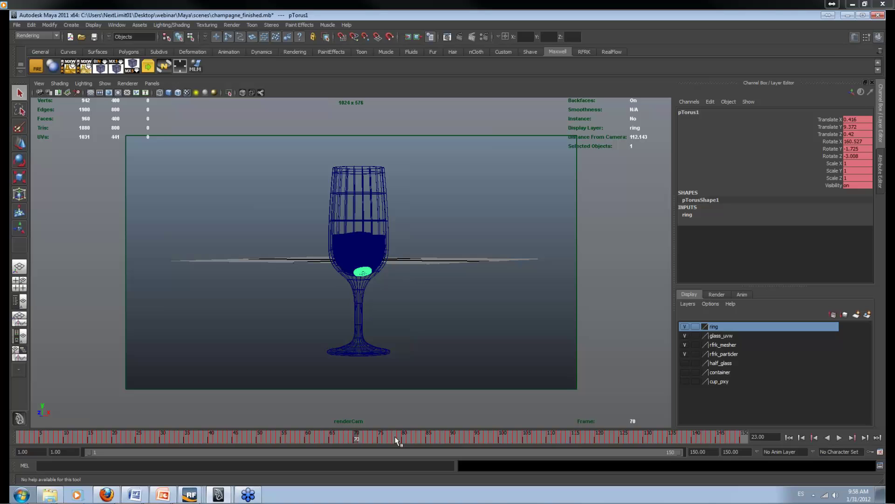
# Step: Go to frame 32, render it with Maxwell, stop the render and close Maxwell Render
pyautogui.moveTo(397, 441); pyautogui.dragTo(173, 438)
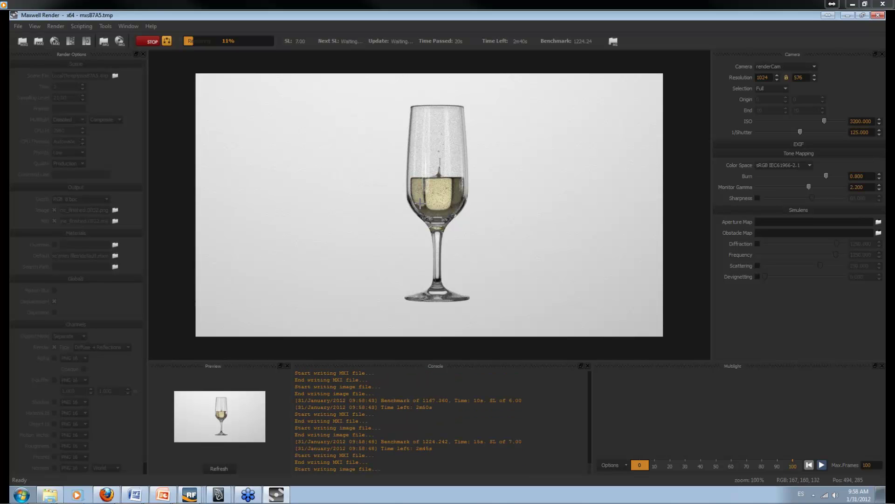
pyautogui.click(150, 41)
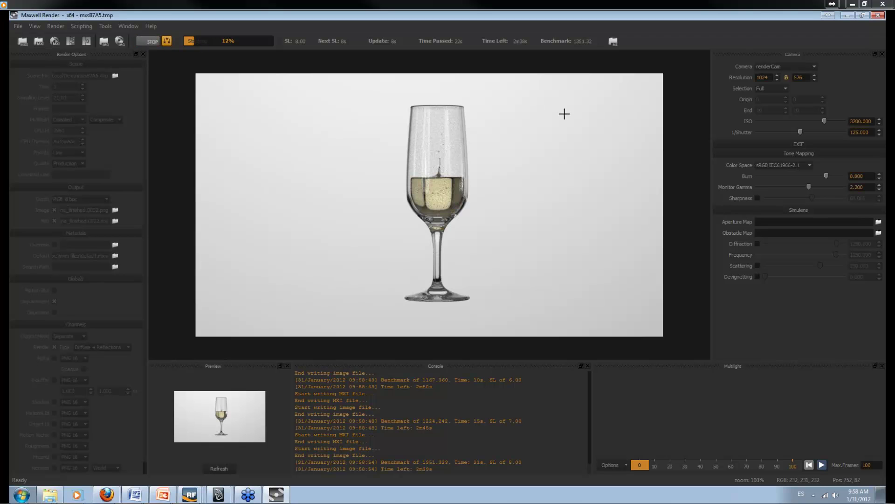
pyautogui.click(878, 15)
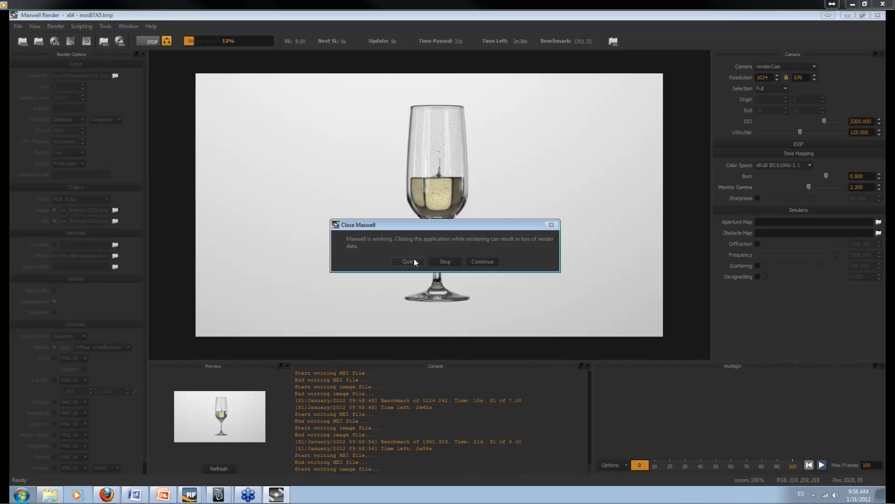
pyautogui.moveTo(445, 224); pyautogui.dragTo(630, 201)
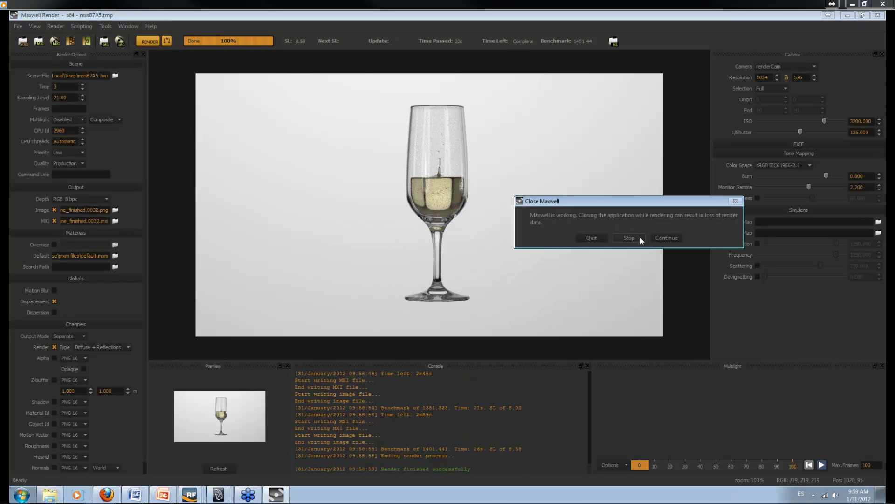
pyautogui.click(639, 237)
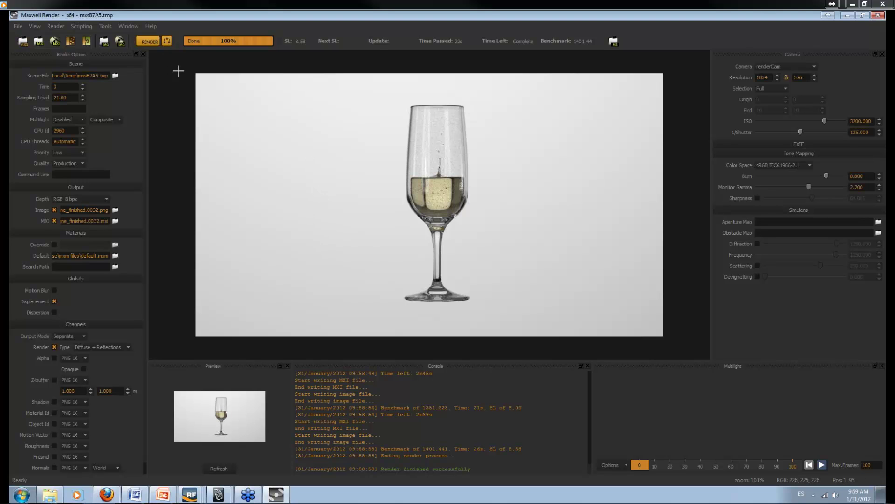
pyautogui.click(879, 17)
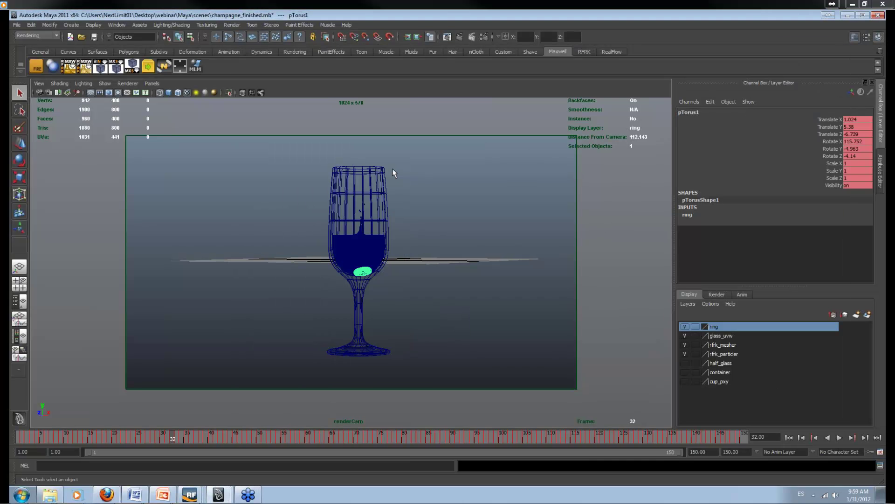
# Step: Select the champagne glass, try the existing glass_no_condensed material on it, and assign glass_condensed instead
pyautogui.click(384, 182)
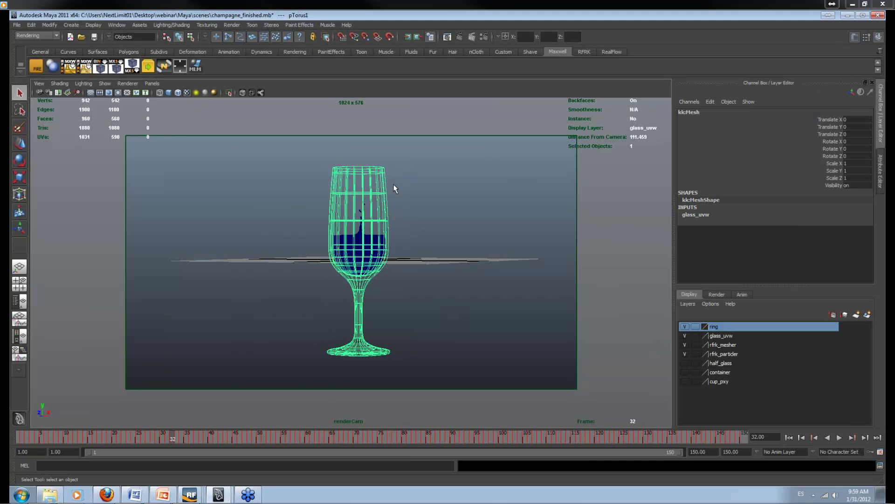
pyautogui.rightClick(383, 181)
pyautogui.moveTo(391, 330)
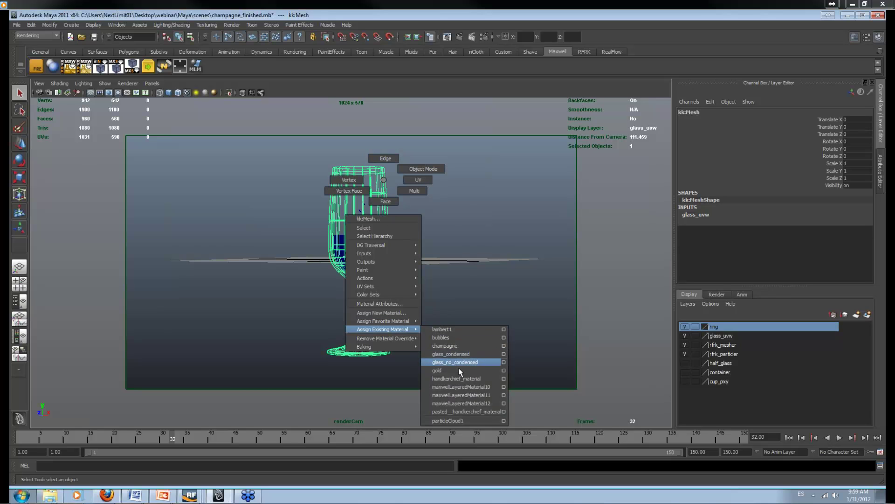
pyautogui.click(471, 362)
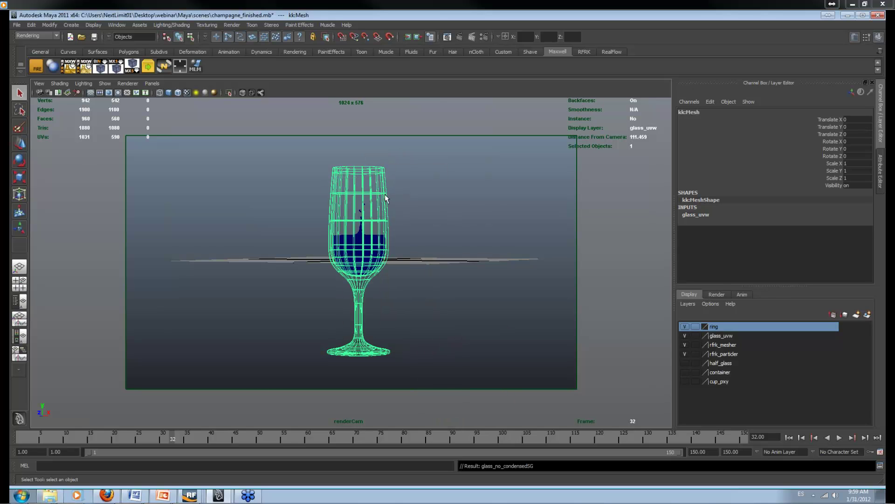
pyautogui.rightClick(383, 181)
pyautogui.moveTo(392, 328)
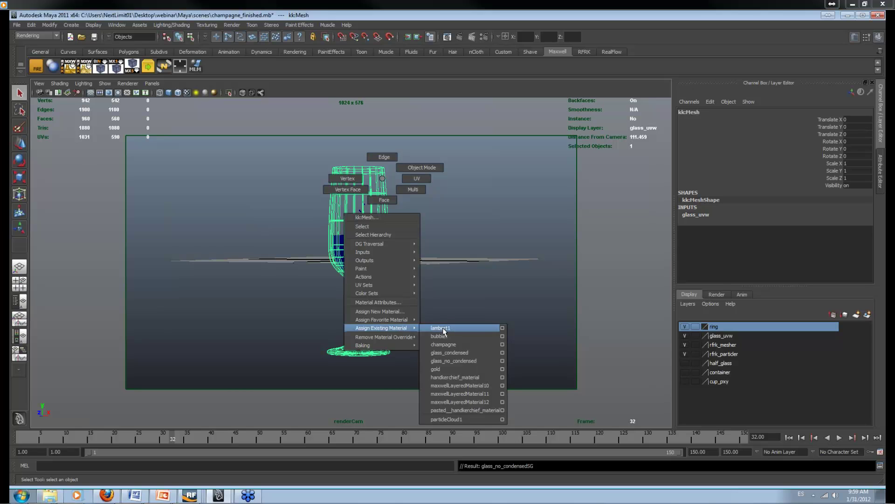
pyautogui.click(460, 353)
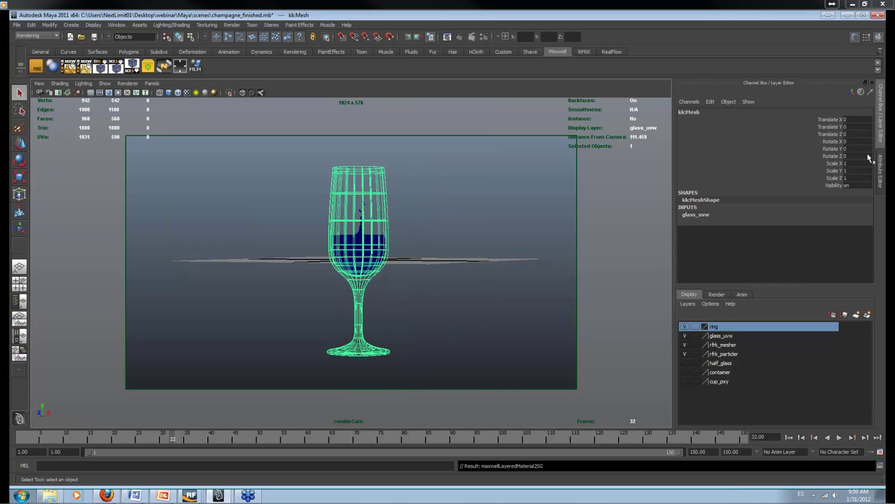
# Step: Inspect the bump texture of the glass_condensed material and view its image uvw_bump_0.5.jpg at full size
pyautogui.click(876, 172)
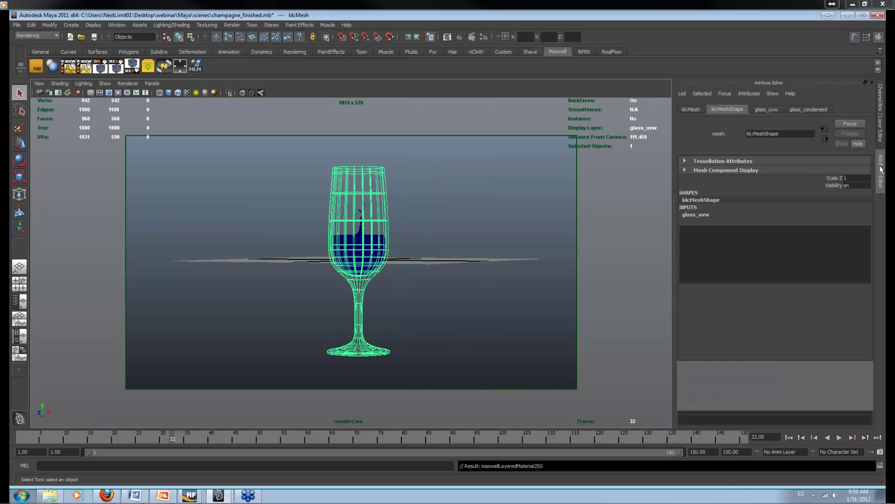
pyautogui.click(809, 109)
pyautogui.scroll(-3, 765, 344)
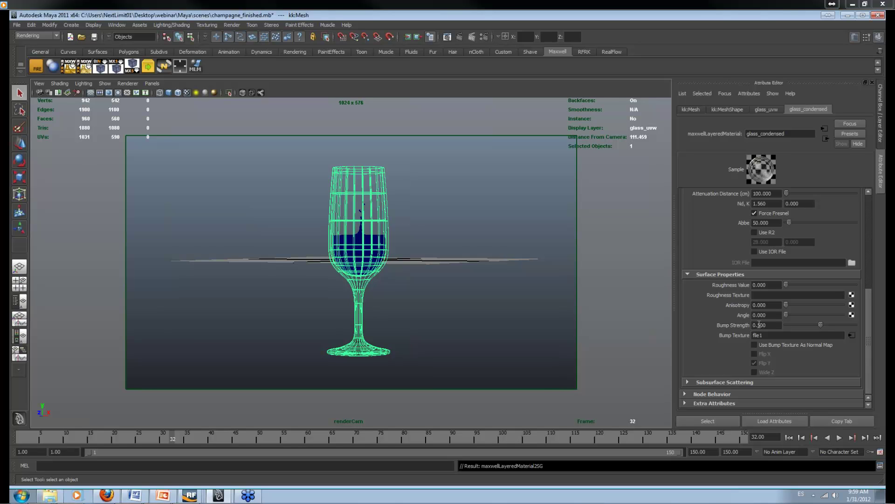
pyautogui.click(851, 335)
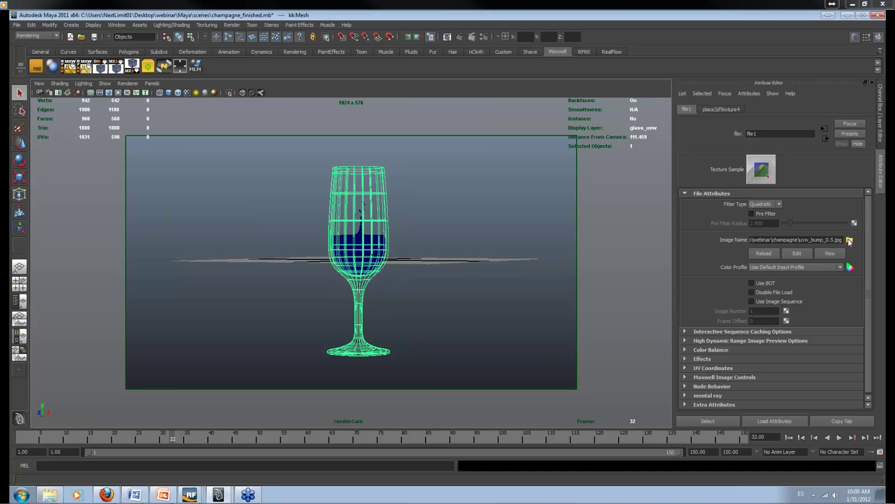
pyautogui.click(850, 240)
pyautogui.click(668, 293)
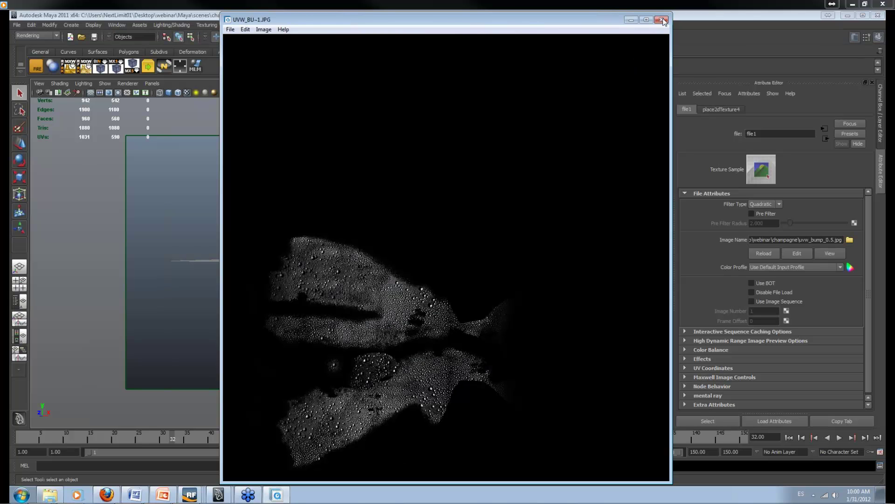
pyautogui.click(663, 18)
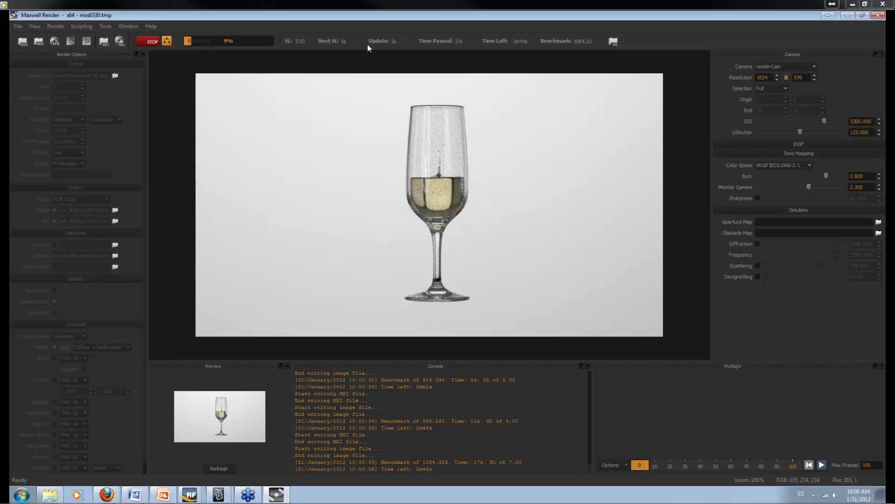
# Step: Stop the frame 32 render, resume it from the existing MXI output, stop it again and quit Maxwell Render
pyautogui.click(150, 40)
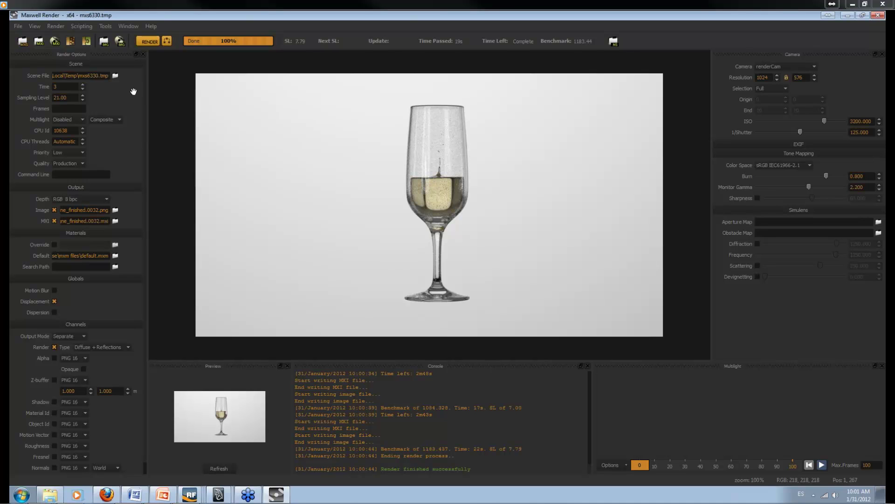
pyautogui.click(149, 41)
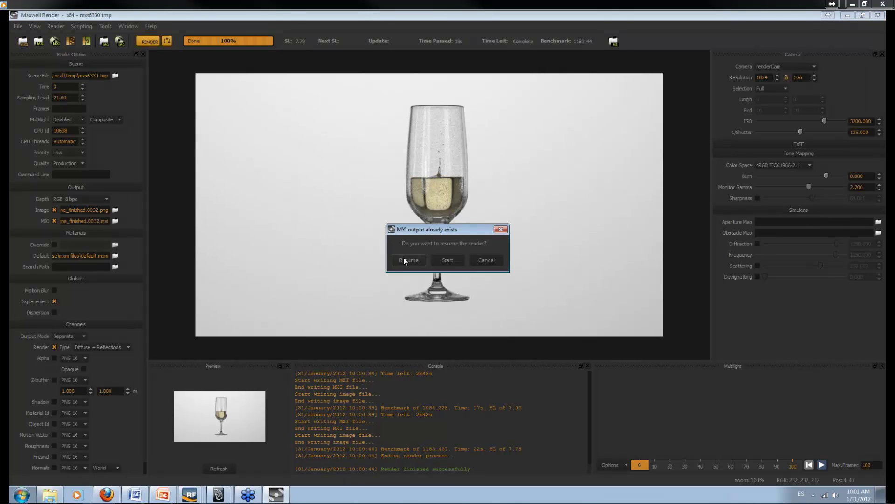
pyautogui.click(409, 260)
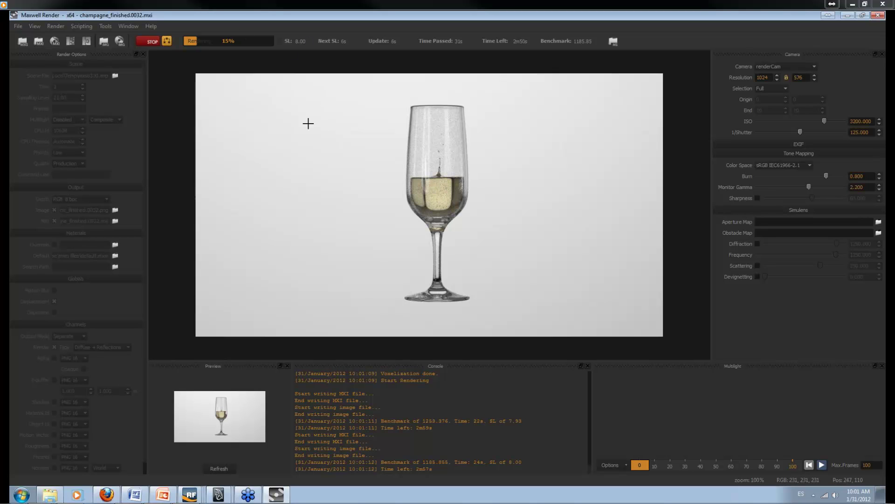
pyautogui.click(153, 43)
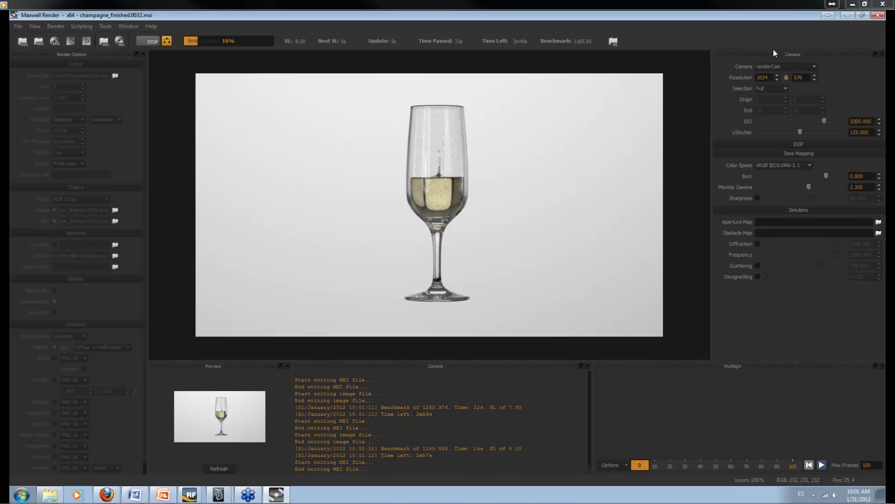
pyautogui.click(879, 15)
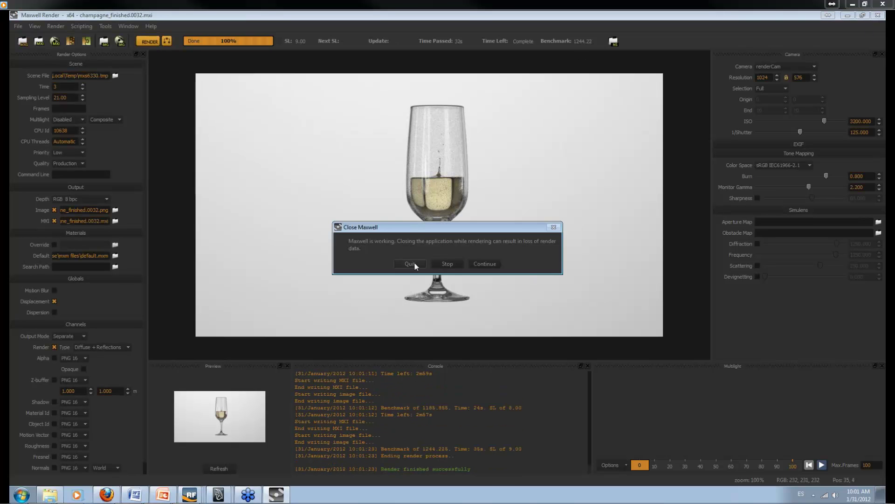
pyautogui.click(410, 264)
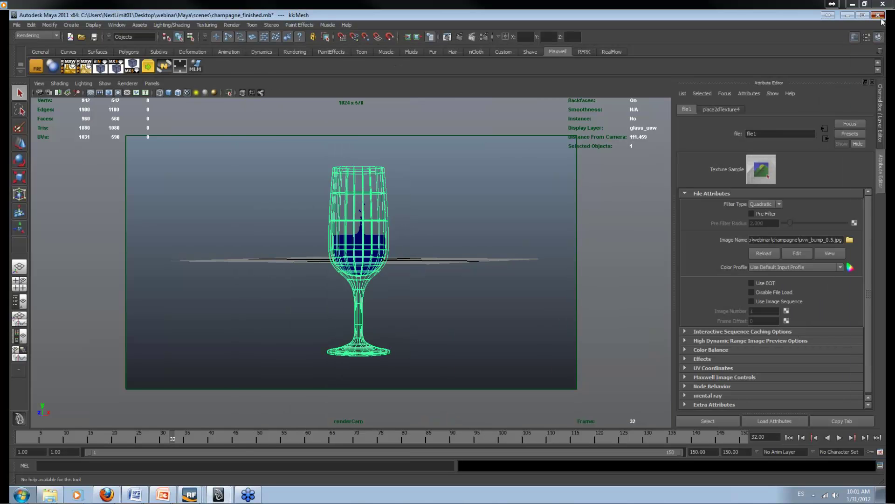
# Step: Close the Maya session with the champagne_finished scene and switch to the Maya session with cube.mb
pyautogui.click(879, 16)
pyautogui.click(447, 261)
pyautogui.click(220, 494)
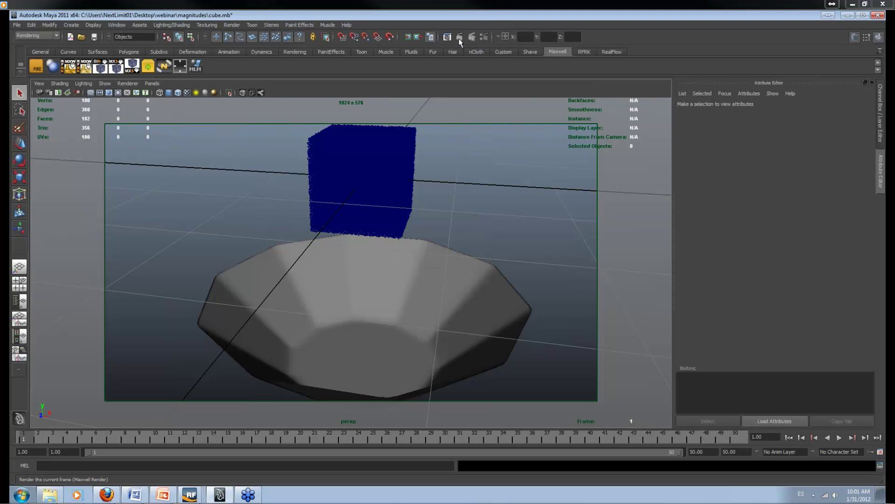
# Step: Render frame 1 of the cube scene with Maxwell from the persp camera, stop it and quit Maxwell Render
pyautogui.click(459, 36)
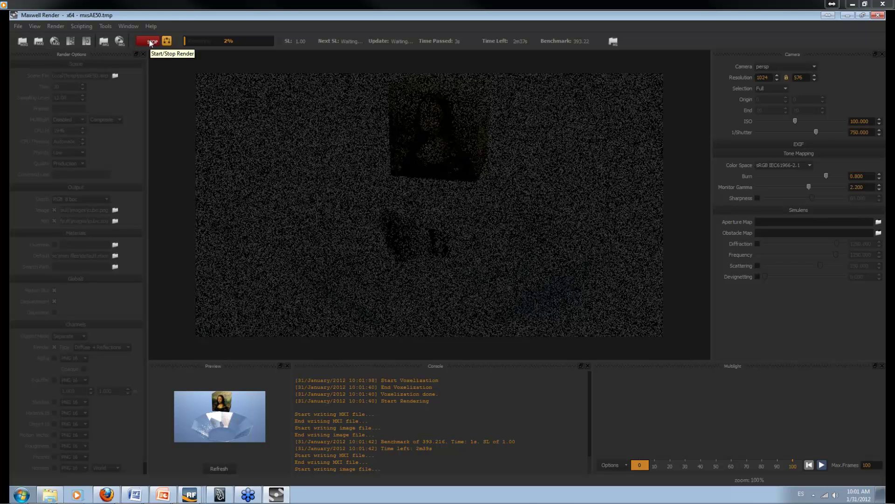
pyautogui.click(879, 16)
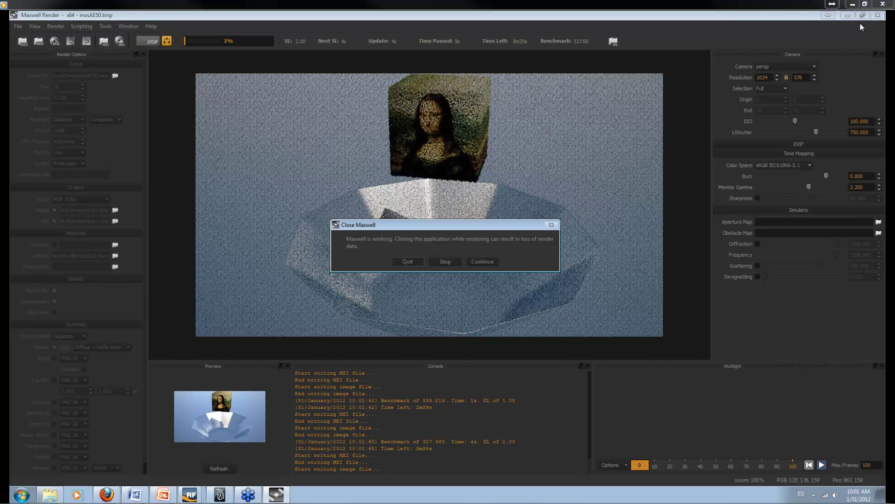
pyautogui.click(408, 262)
# Step: Select the RealFlow particle cube above the bowl and assign a new Maxwell layered material to it
pyautogui.click(311, 177)
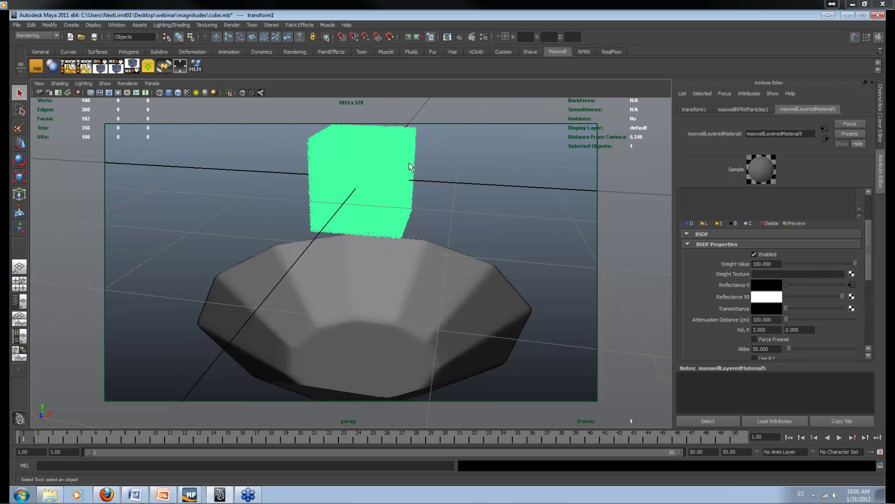
pyautogui.click(483, 176)
pyautogui.click(327, 173)
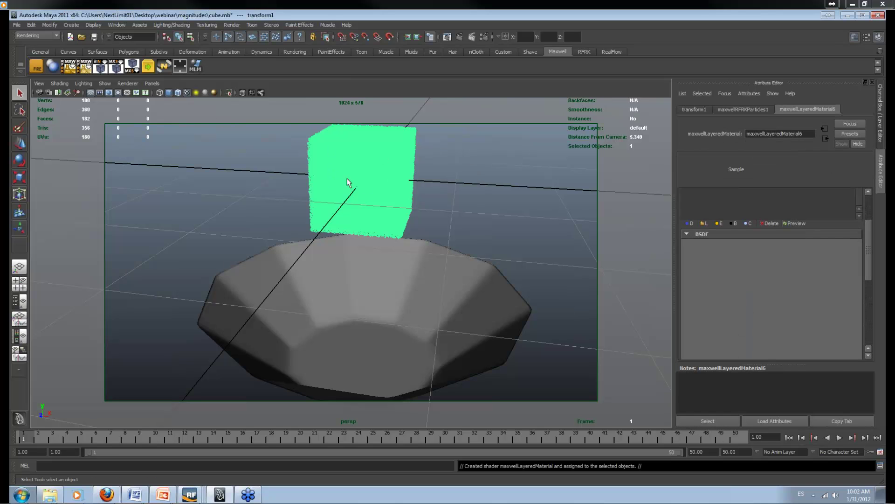
# Step: Render the particle cube with its new material in Maxwell, stop the render, and close Maxwell Render and the Render View
pyautogui.click(462, 37)
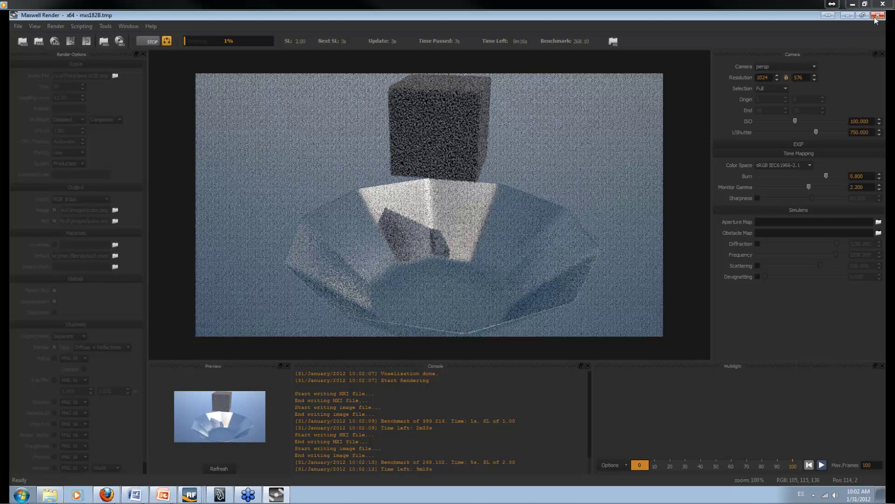
pyautogui.click(876, 16)
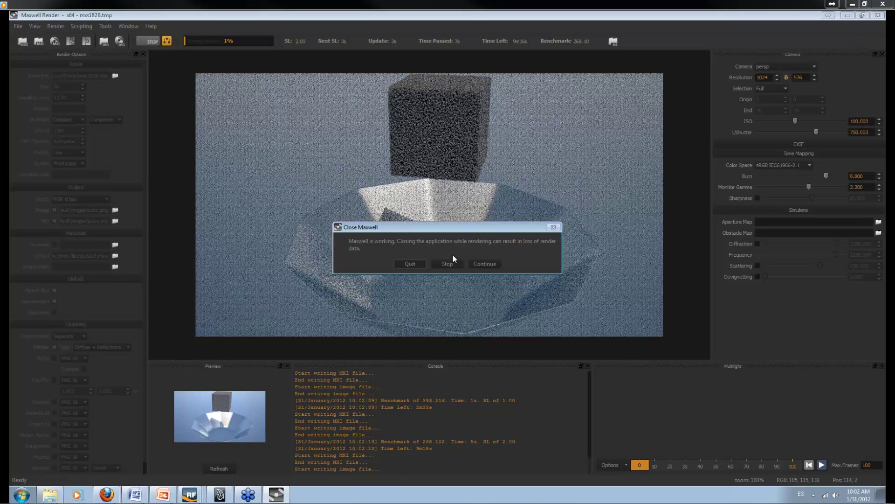
pyautogui.click(448, 262)
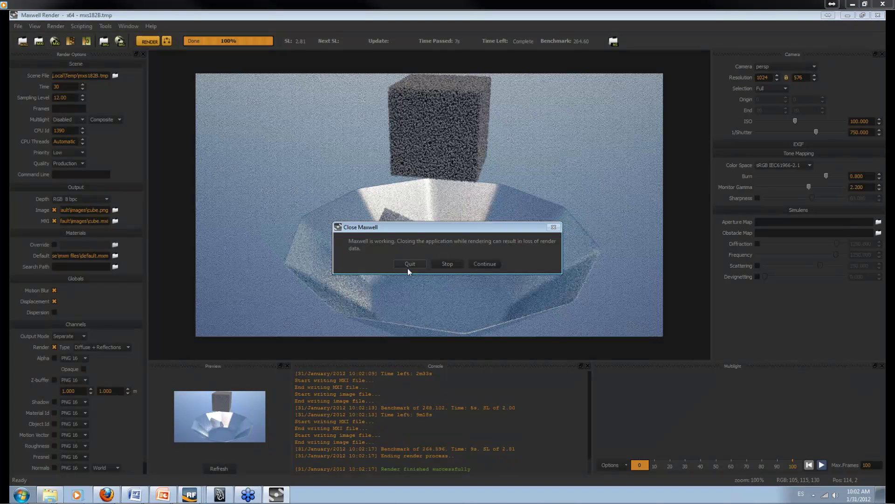
pyautogui.click(409, 266)
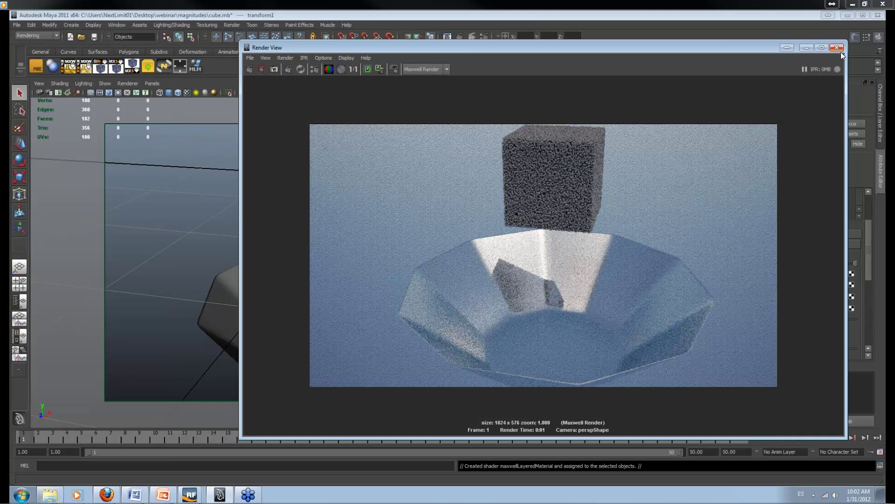
pyautogui.click(841, 52)
# Step: Remove the particle cube's existing UV channel mapping and add a new Channel 0 mapped to Particle UV
pyautogui.moveTo(869, 244); pyautogui.dragTo(866, 304)
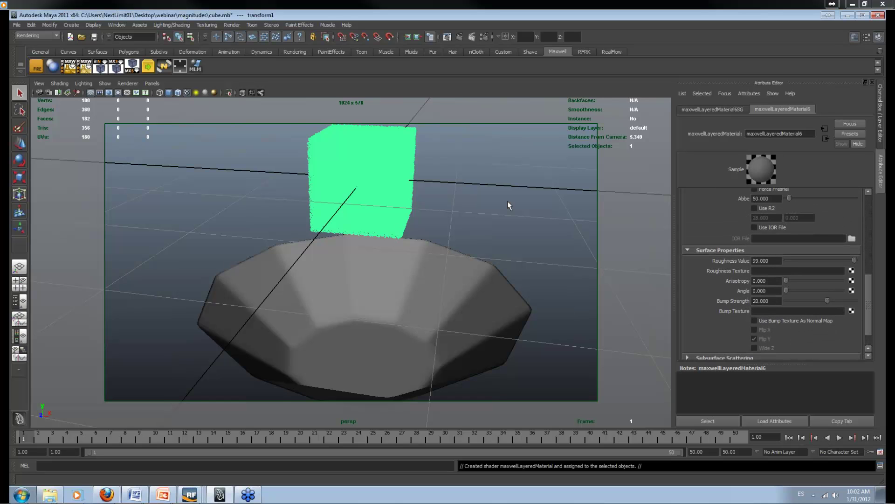
pyautogui.click(376, 176)
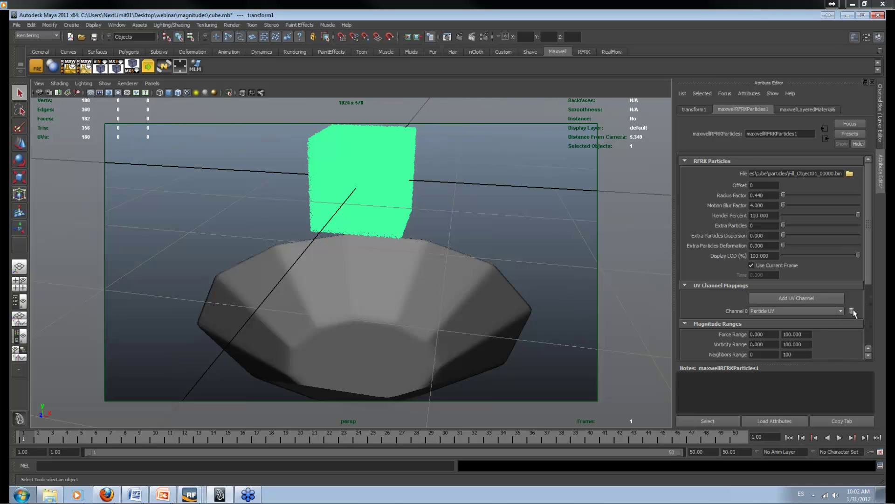
pyautogui.click(852, 311)
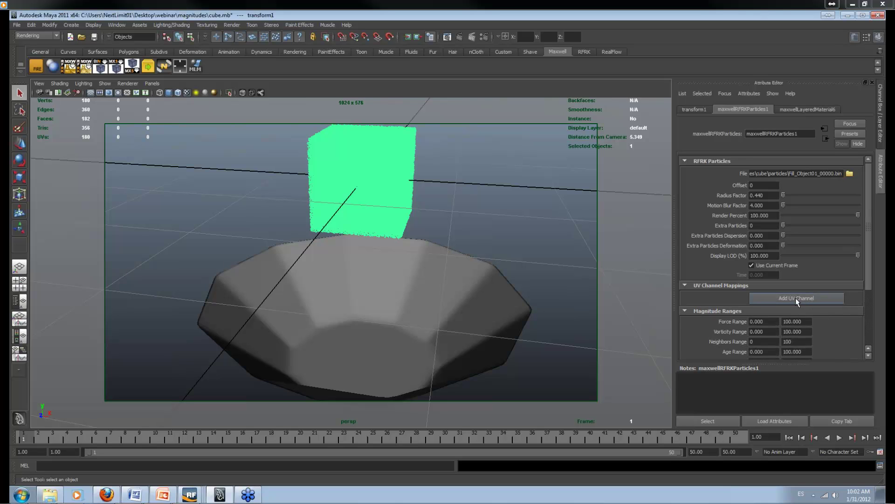
pyautogui.click(797, 299)
pyautogui.click(771, 312)
pyautogui.moveTo(841, 331); pyautogui.dragTo(840, 374)
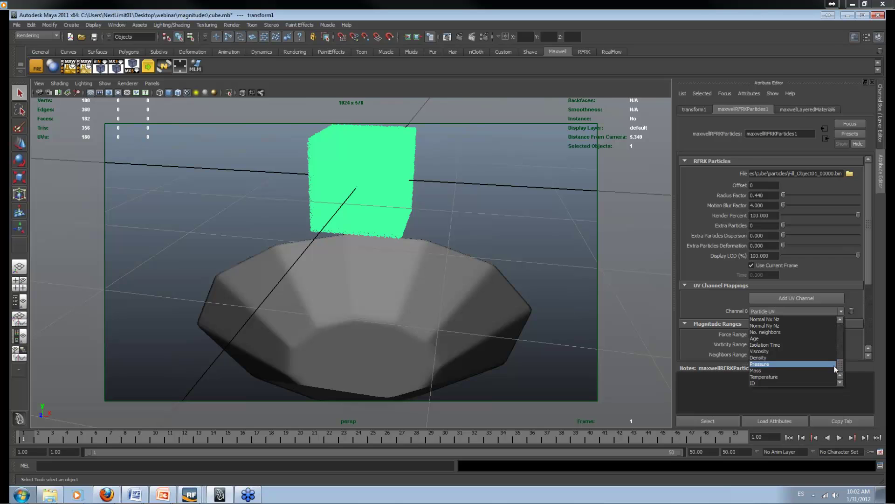
pyautogui.moveTo(842, 368); pyautogui.dragTo(841, 325)
pyautogui.click(799, 320)
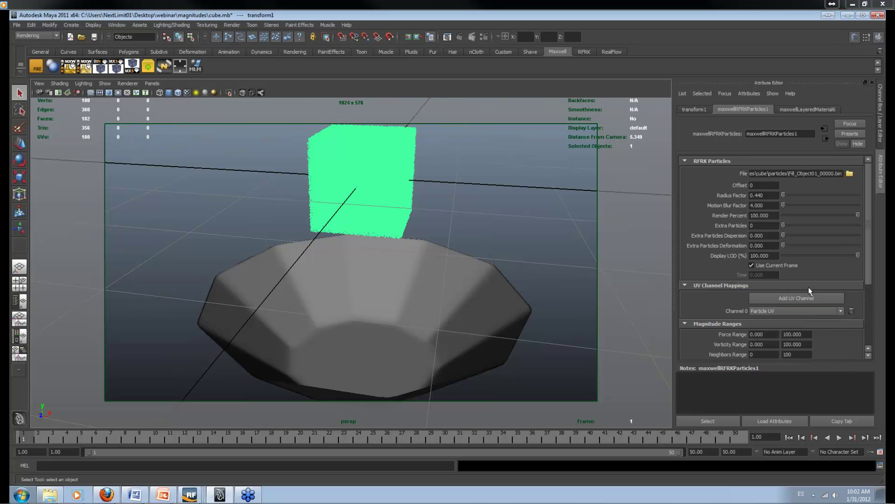
# Step: Apply a File texture to the reflectance of the cube's Maxwell layered material and load gioconda.jpg as its image
pyautogui.click(817, 110)
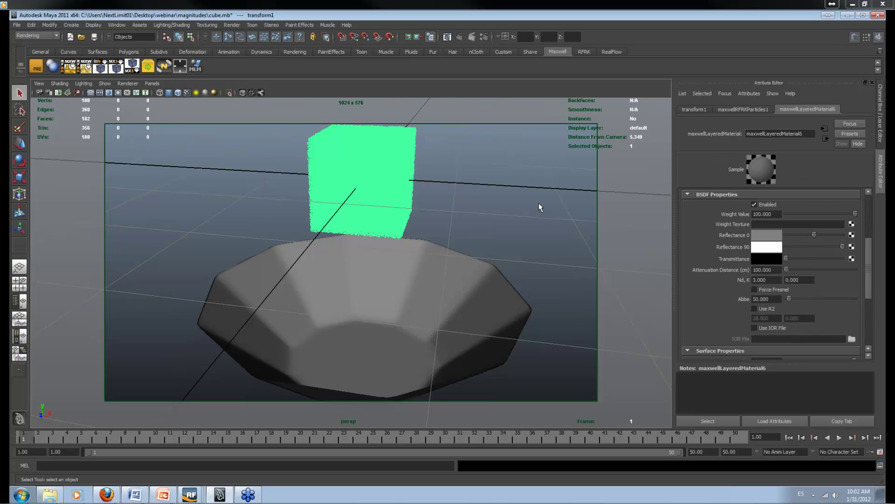
pyautogui.click(610, 161)
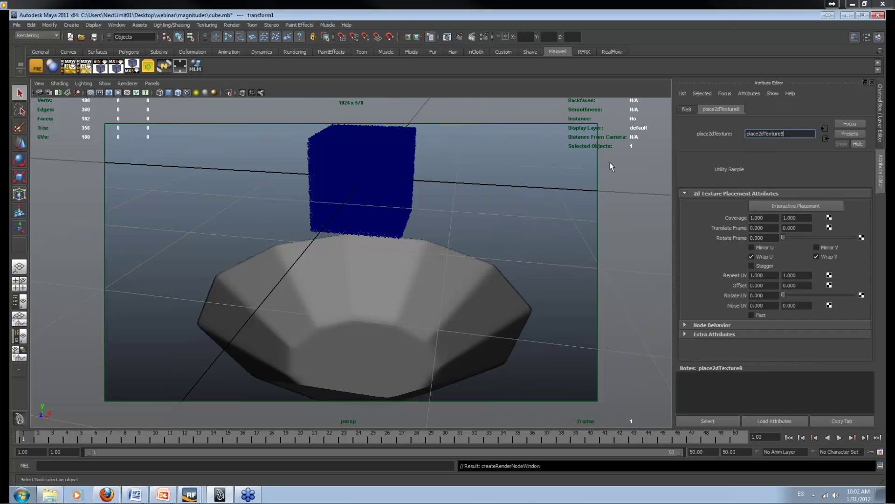
pyautogui.click(686, 110)
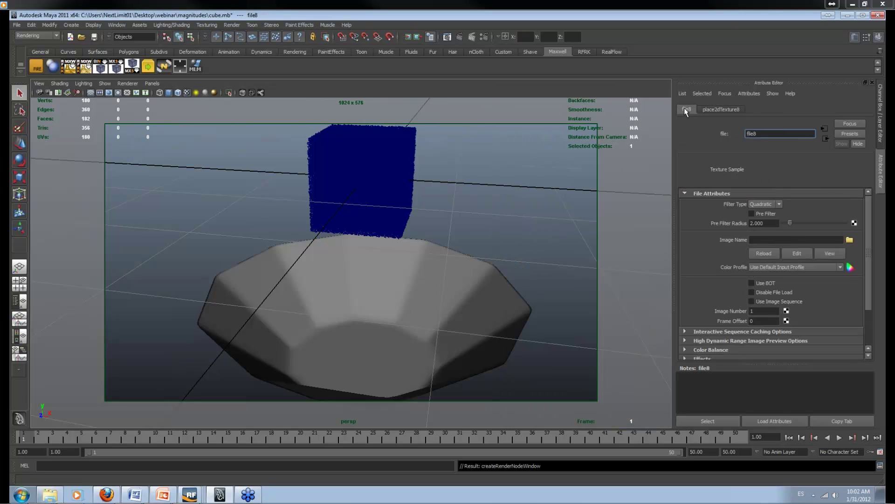
pyautogui.click(849, 240)
pyautogui.doubleClick(496, 188)
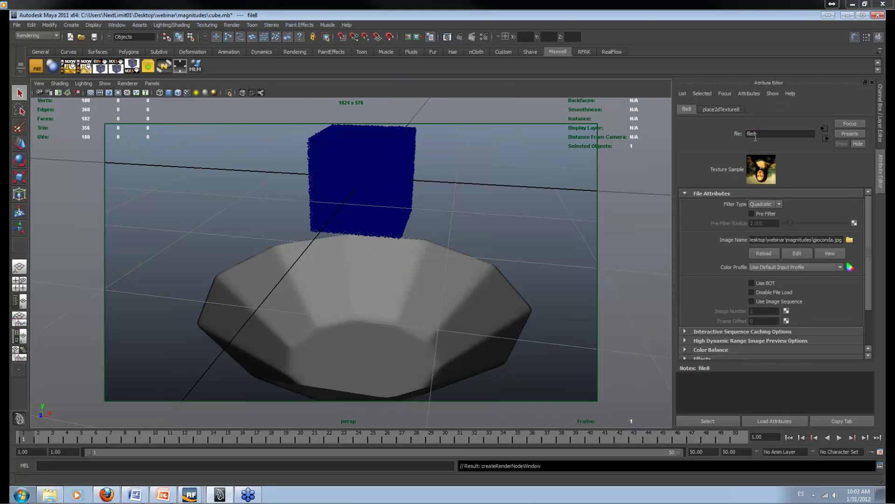
# Step: Set the V offset of the image texture's 2D placement to 0.500
pyautogui.click(726, 110)
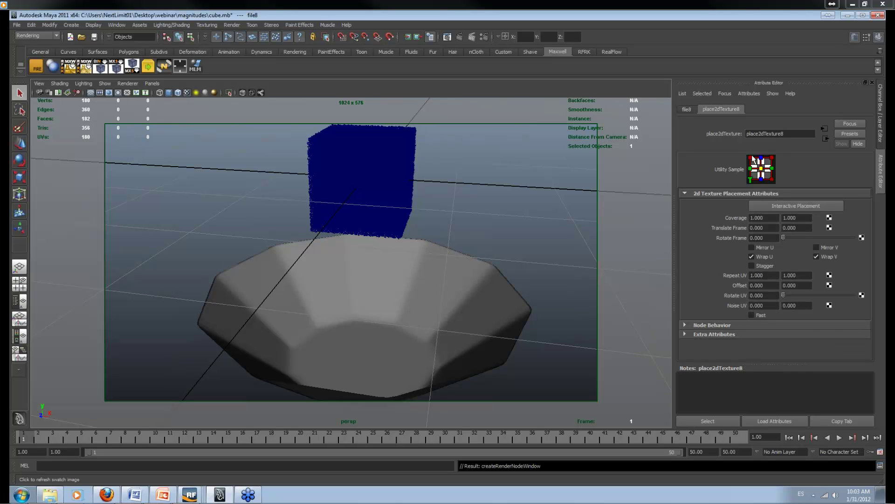
pyautogui.moveTo(789, 285); pyautogui.dragTo(813, 288)
pyautogui.write('500')
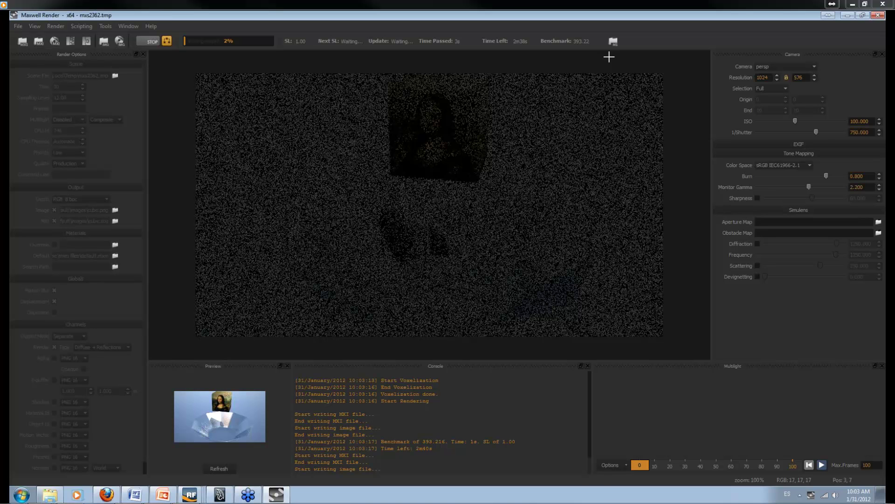
# Step: Quit Maxwell Render after rendering the textured cube and close Maya without saving the changes to cube.mb
pyautogui.click(878, 15)
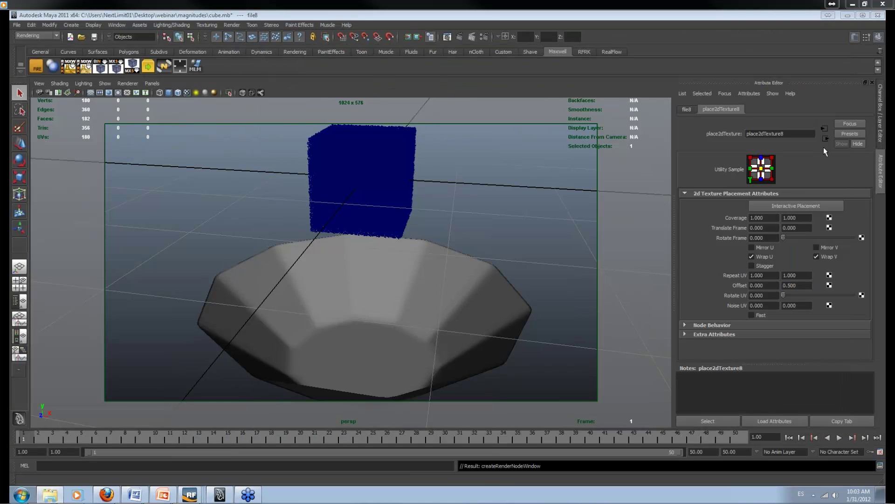
pyautogui.click(878, 15)
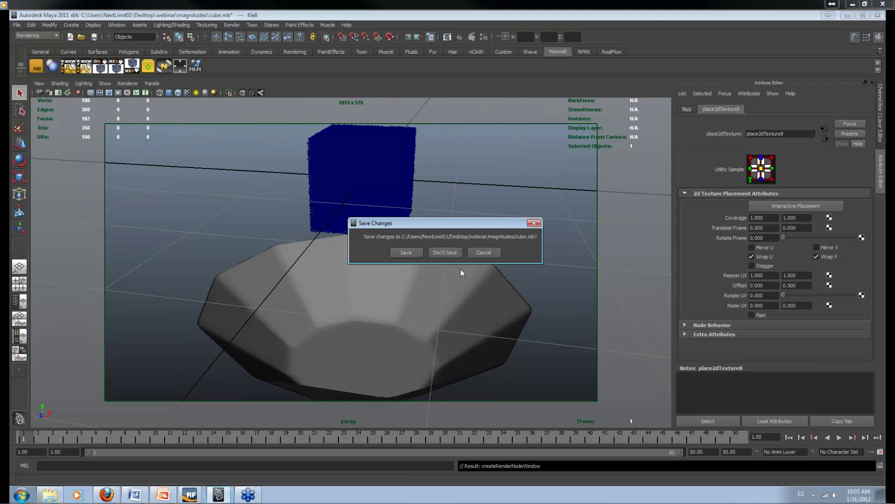
pyautogui.click(446, 252)
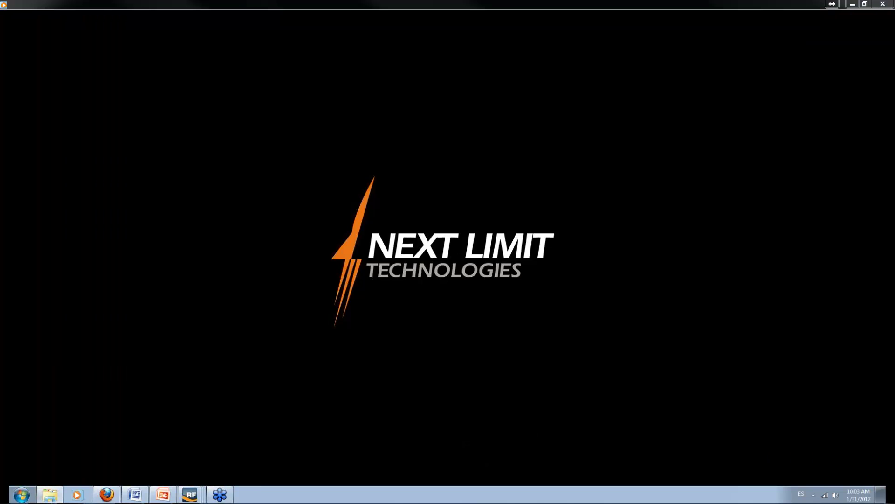